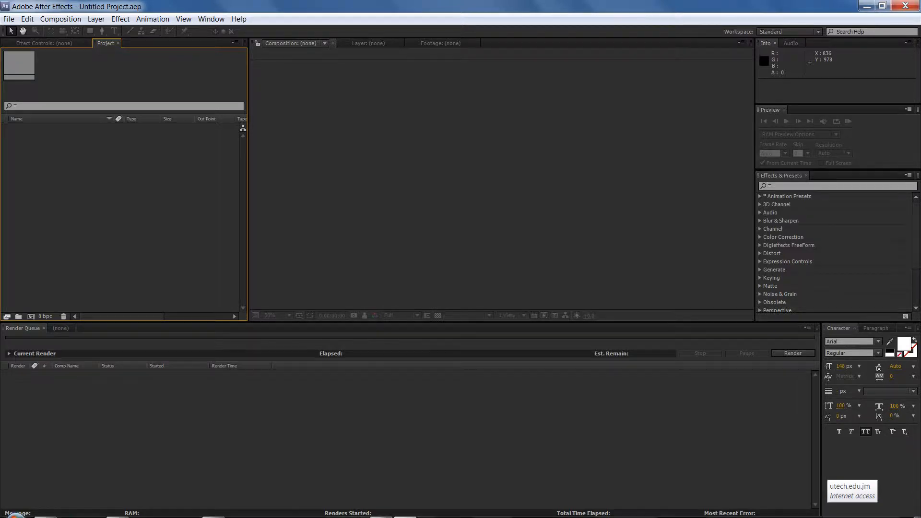
Switch to Photoshop and create a new document 1000 by 1000 pixels
{"action": "mouse_move", "coordinate": [257, 508]}
{"action": "left_click", "coordinate": [214, 509]}
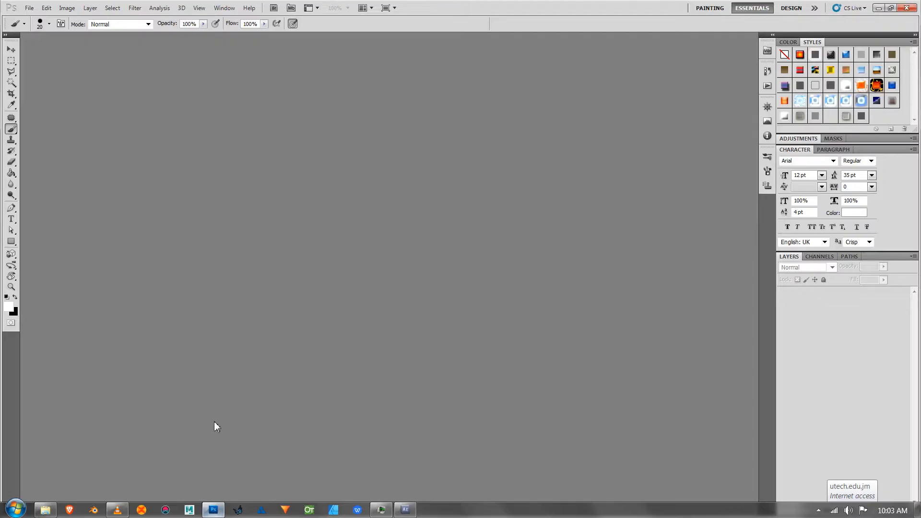
{"action": "left_click", "coordinate": [28, 8]}
{"action": "left_click", "coordinate": [41, 19]}
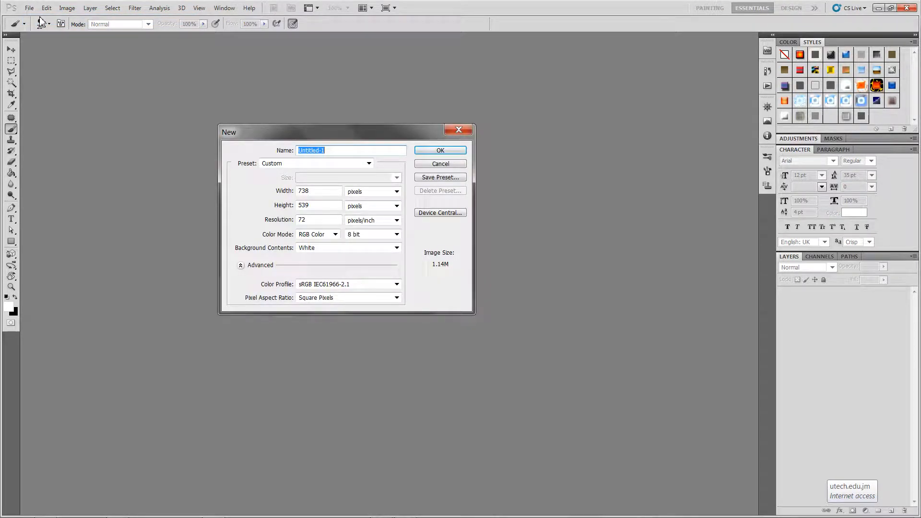
{"action": "left_click", "coordinate": [278, 194]}
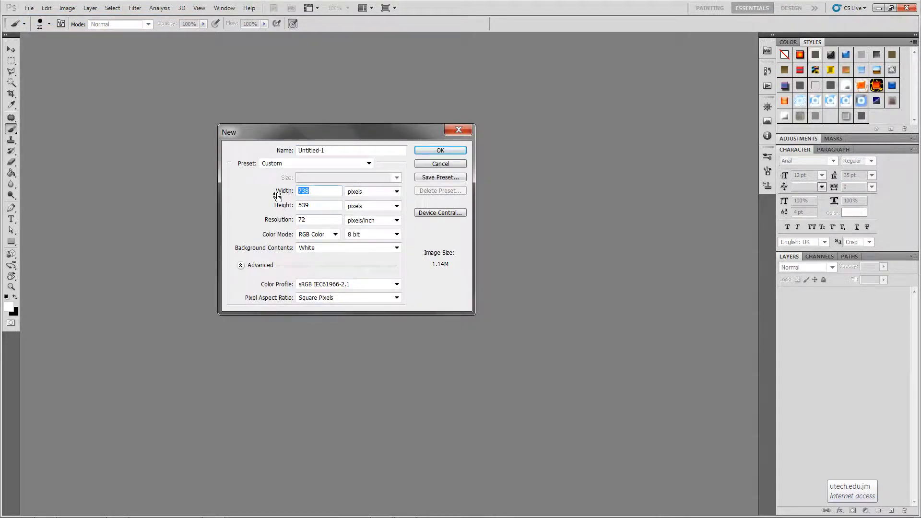
{"action": "type", "text": "1000"}
{"action": "key", "text": "Tab"}
{"action": "key", "text": "Tab"}
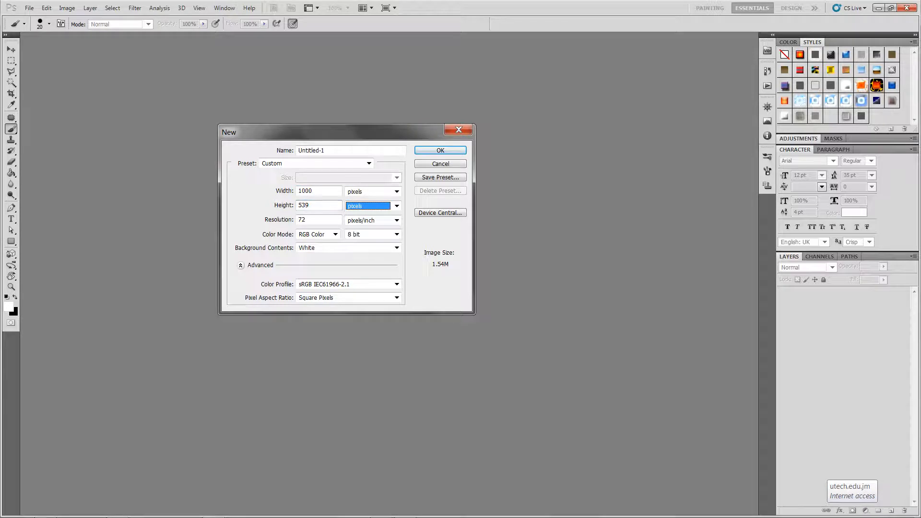
{"action": "key", "text": "shift+Tab"}
{"action": "type", "text": "100"}
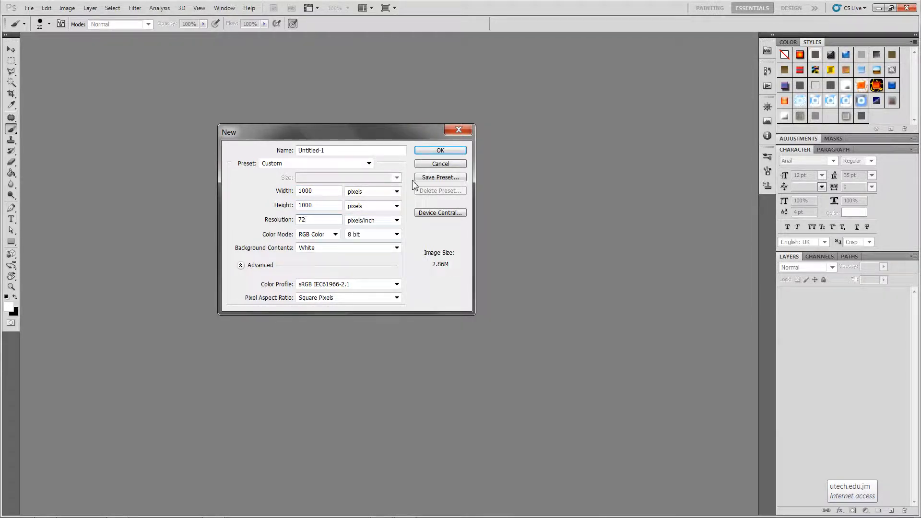
{"action": "left_click", "coordinate": [429, 153]}
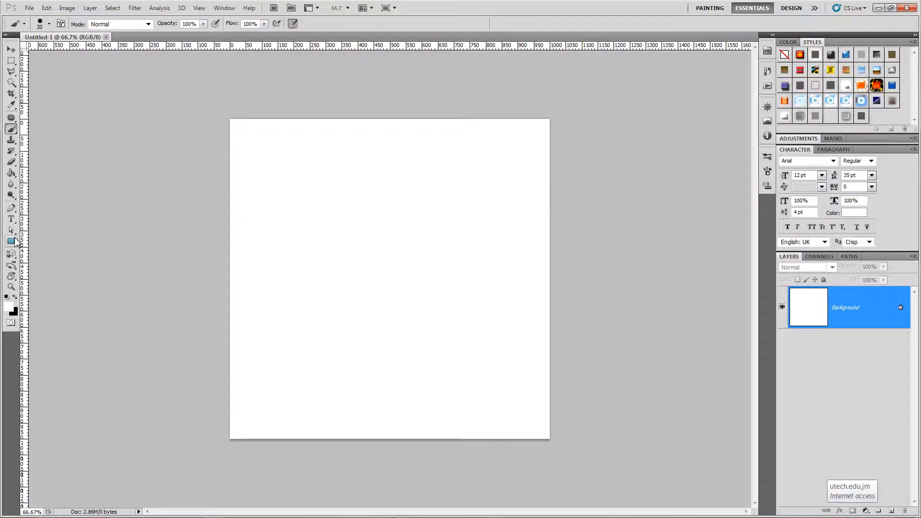
Pick the Ellipse tool and fill the background layer with black
{"action": "left_click", "coordinate": [11, 241]}
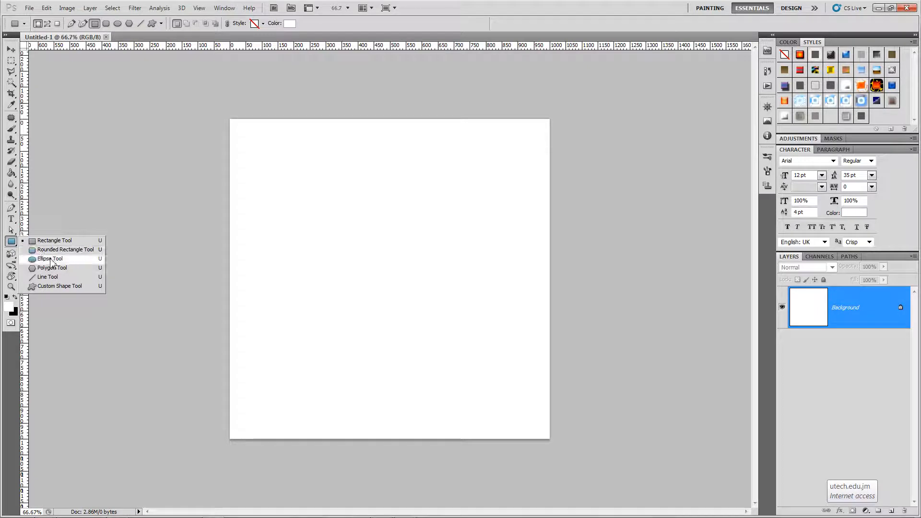
{"action": "left_click", "coordinate": [50, 259]}
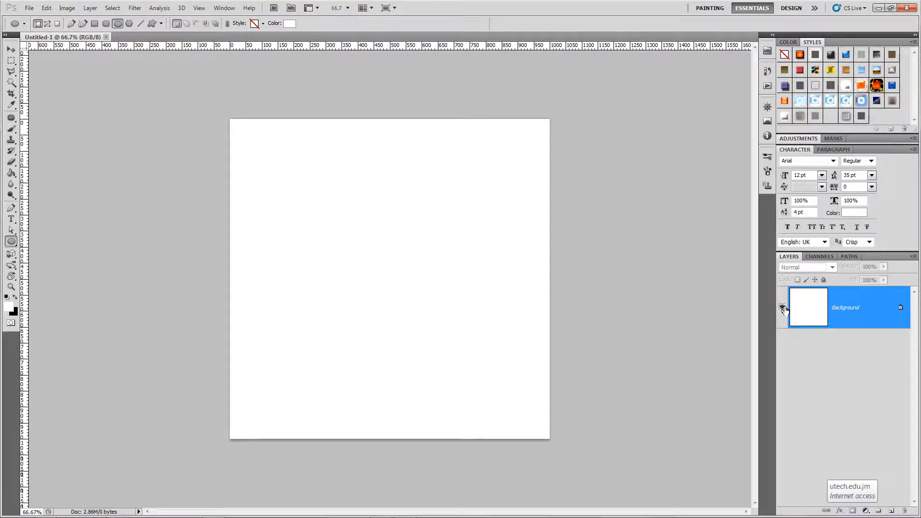
{"action": "key", "text": "ctrl+BackSpace"}
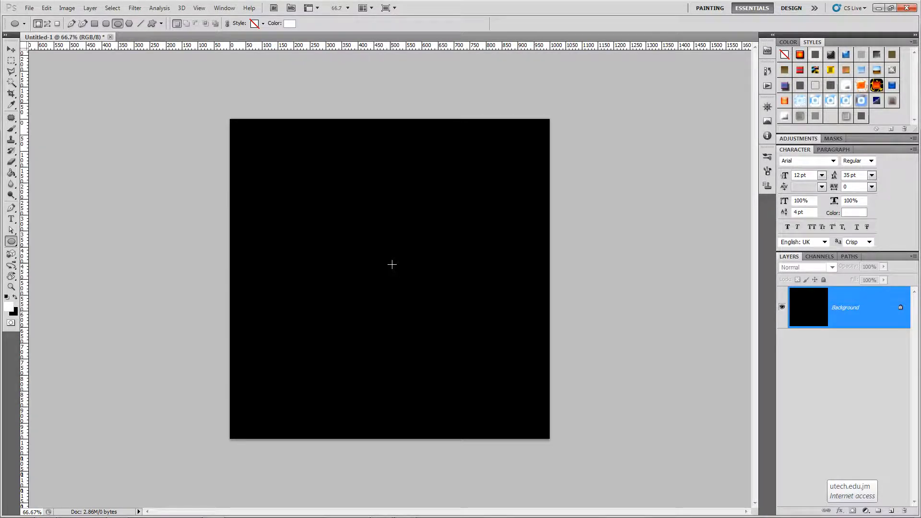
Draw a white circle about 270 px wide and move it lower on the canvas
{"action": "left_click_drag", "start_coordinate": [392, 265], "coordinate": [473, 375]}
{"action": "key", "text": "v"}
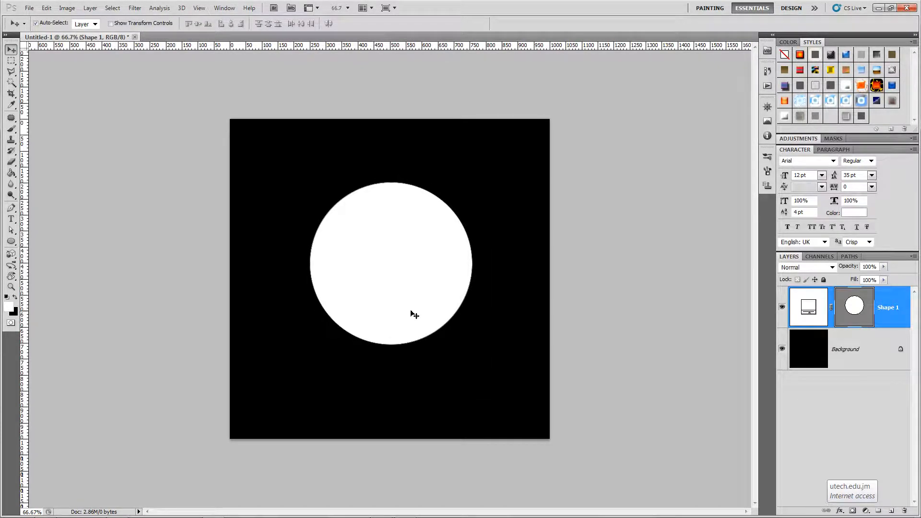
{"action": "left_click_drag", "start_coordinate": [412, 312], "coordinate": [406, 371]}
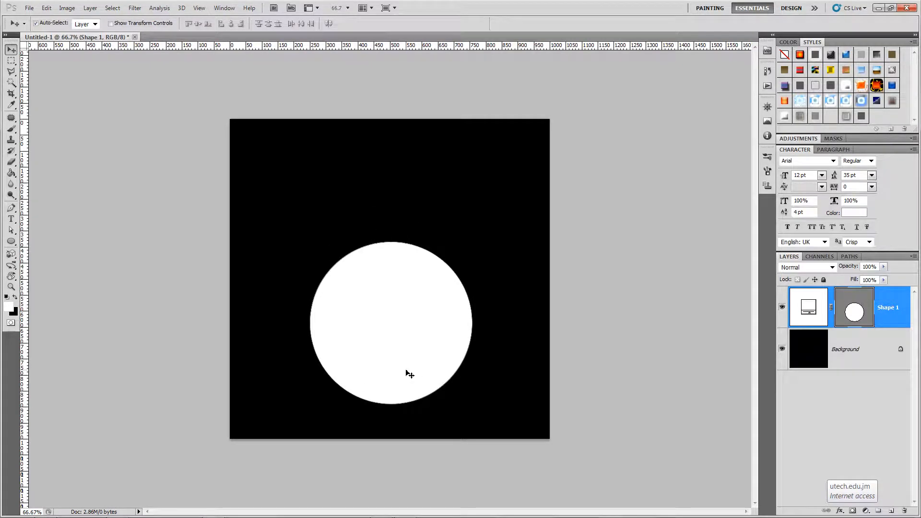
Nudge the circle's top anchor point upward to turn it into an egg shape
{"action": "key", "text": "a"}
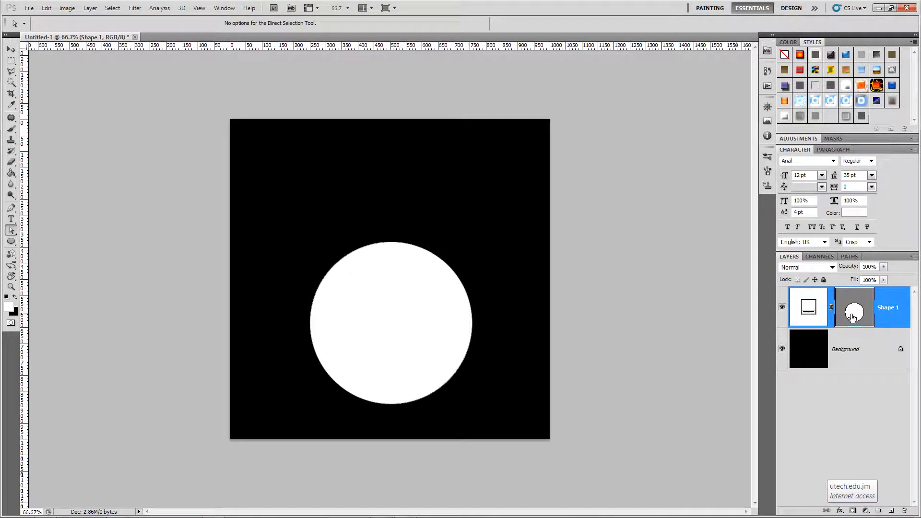
{"action": "left_click", "coordinate": [394, 242]}
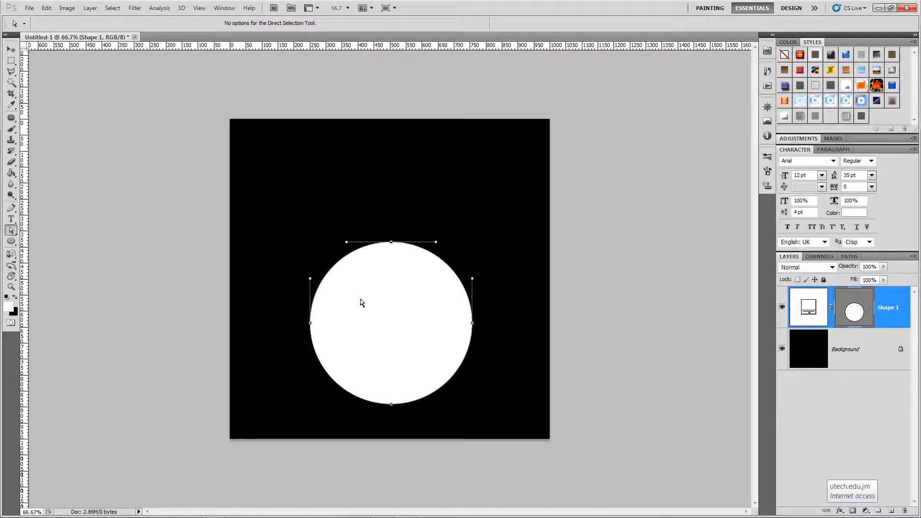
{"action": "key", "text": "shift+Up"}
{"action": "key", "text": "shift+Up"}
{"action": "key", "text": "shift+Up"}
{"action": "key", "text": "shift+Up"}
{"action": "key", "text": "shift+Up"}
{"action": "key", "text": "shift+Up"}
{"action": "key", "text": "shift+Up"}
{"action": "key", "text": "shift+Up"}
{"action": "key", "text": "shift+Up"}
{"action": "key", "text": "shift+Up"}
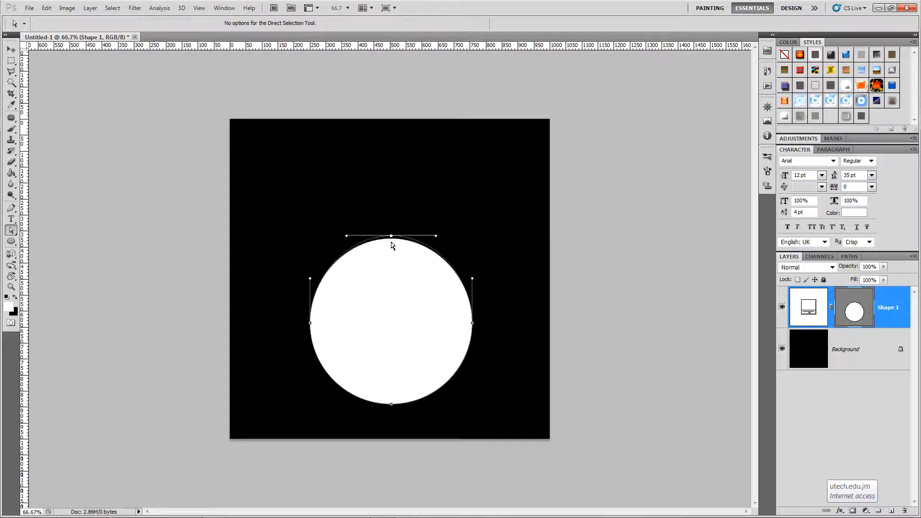
{"action": "key", "text": "shift+Up"}
{"action": "key", "text": "shift+Up"}
{"action": "key", "text": "shift+Up"}
{"action": "key", "text": "shift+Up"}
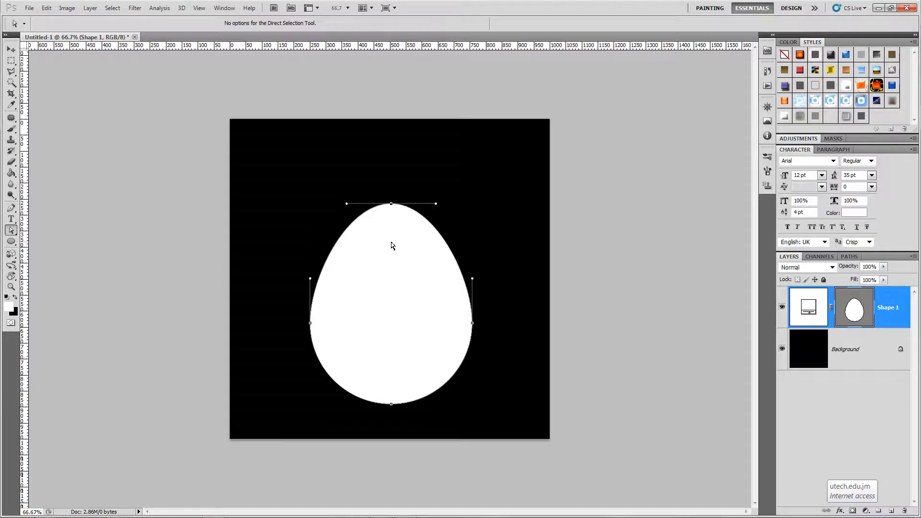
{"action": "key", "text": "v"}
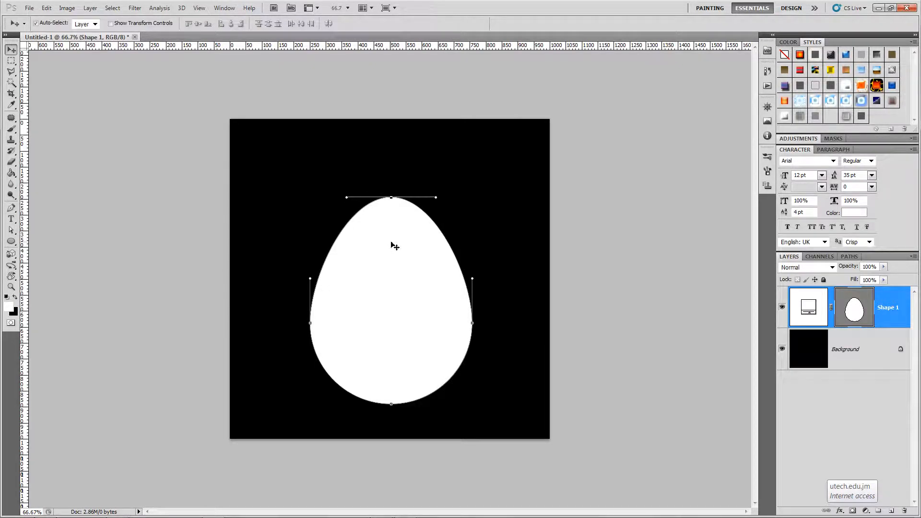
Move the egg shape slightly upward
{"action": "left_click", "coordinate": [574, 261]}
{"action": "left_click", "coordinate": [418, 305]}
{"action": "key", "text": "shift+Up"}
{"action": "key", "text": "shift+Up"}
{"action": "key", "text": "shift+Up"}
{"action": "key", "text": "shift+Up"}
{"action": "key", "text": "shift+Up"}
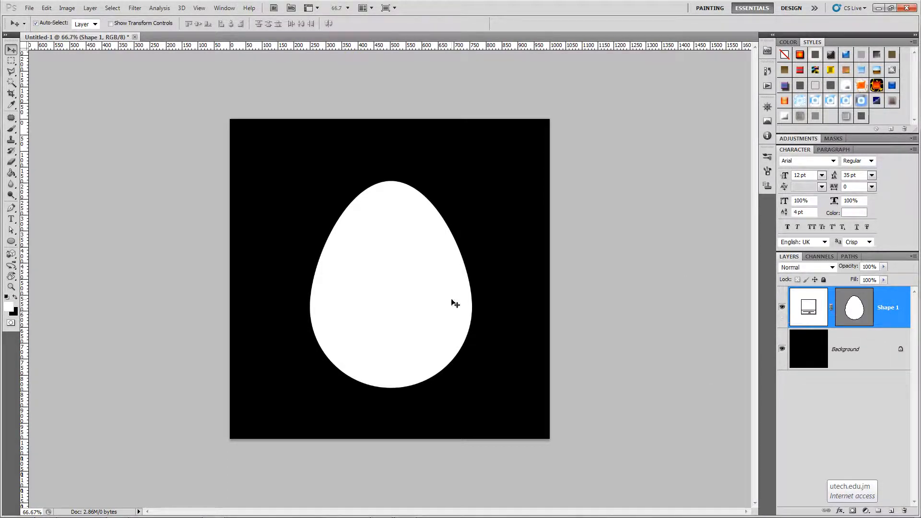
Scale the egg slightly larger with Free Transform
{"action": "key", "text": "ctrl+t"}
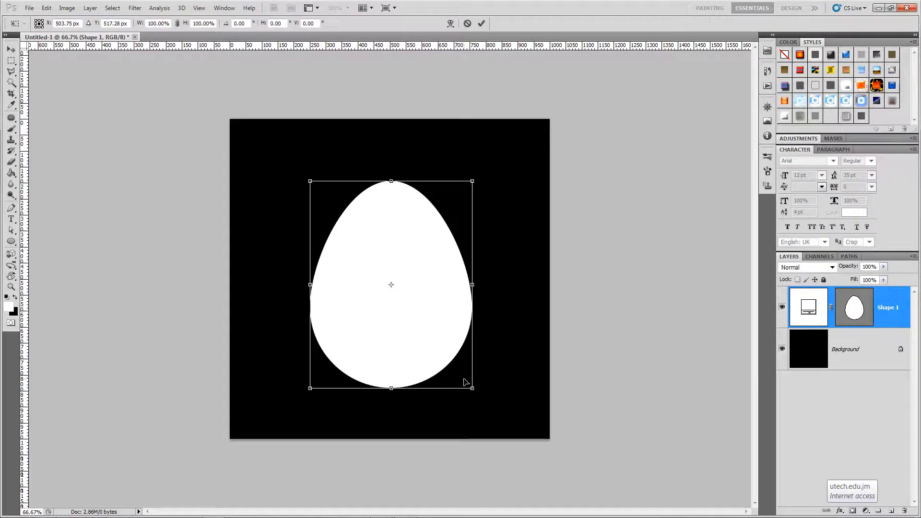
{"action": "left_click_drag", "start_coordinate": [471, 390], "coordinate": [479, 398]}
{"action": "key", "text": "Return"}
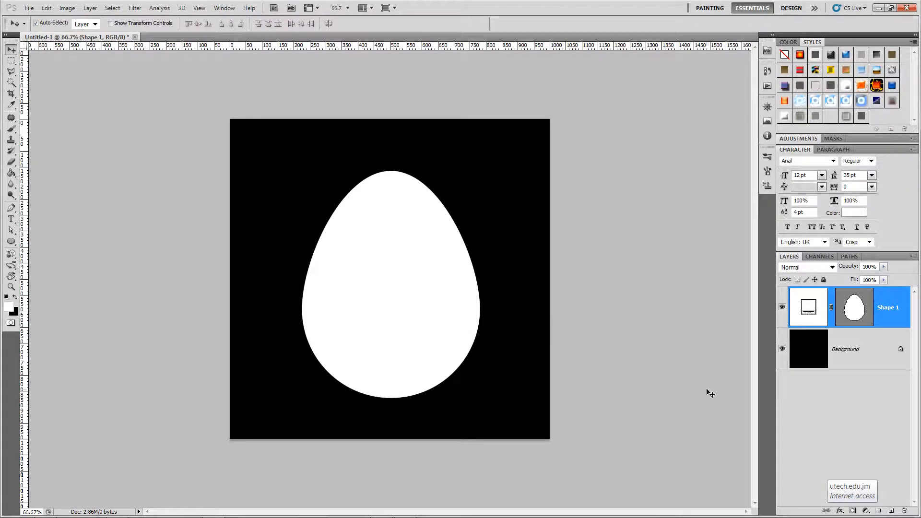
Rasterize the egg shape layer
{"action": "right_click", "coordinate": [878, 308]}
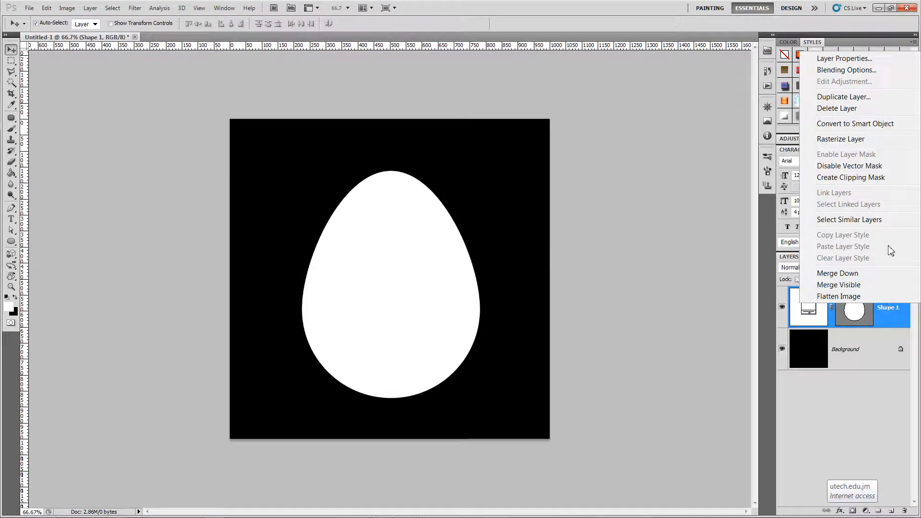
{"action": "left_click", "coordinate": [871, 139]}
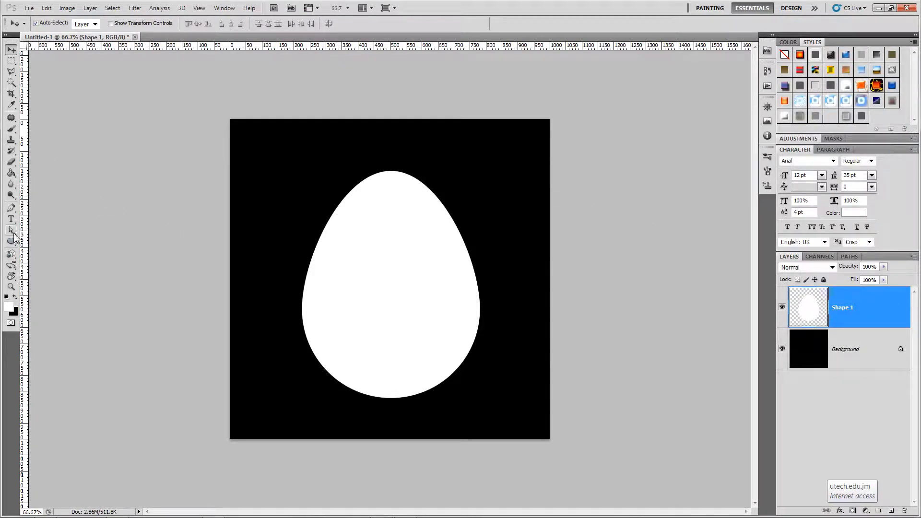
Select the egg's top above a zigzag crack line with the Polygonal Lasso and delete it
{"action": "left_click", "coordinate": [11, 71]}
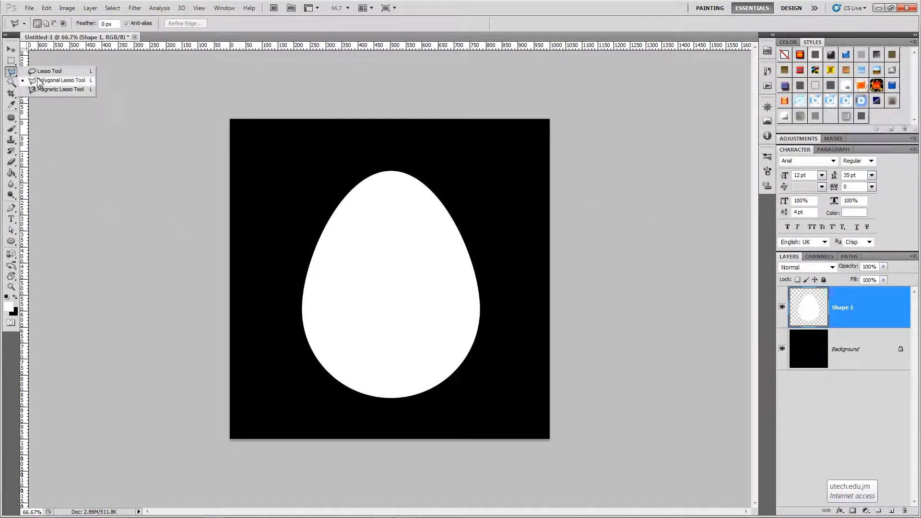
{"action": "left_click", "coordinate": [48, 80]}
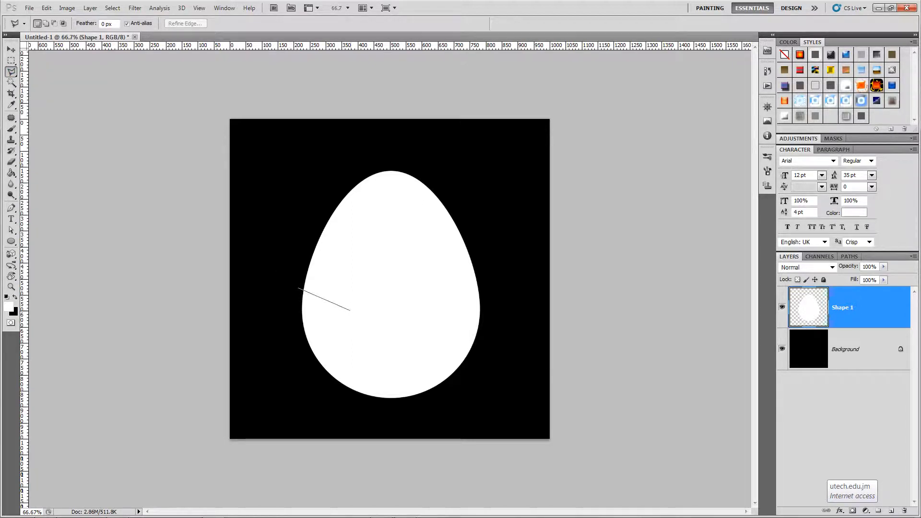
{"action": "left_click", "coordinate": [345, 315]}
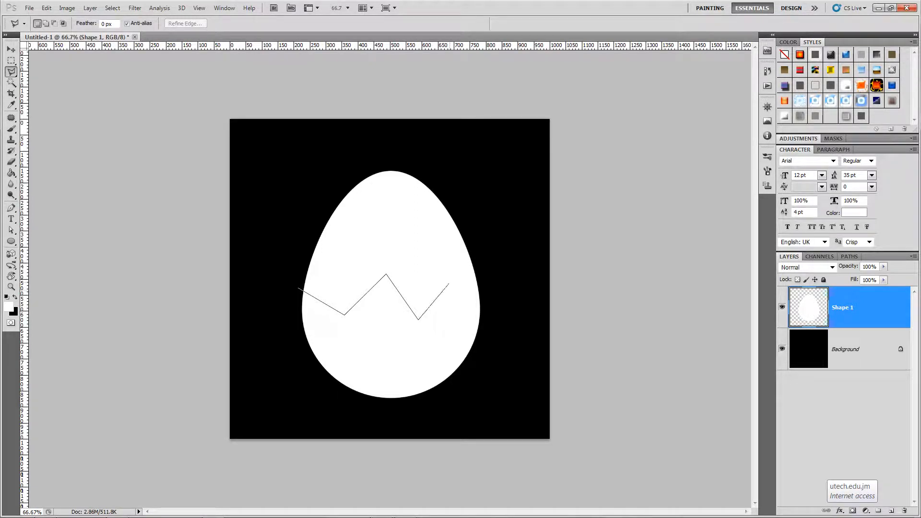
{"action": "left_click", "coordinate": [449, 280]}
{"action": "left_click", "coordinate": [483, 304]}
{"action": "left_click", "coordinate": [488, 155]}
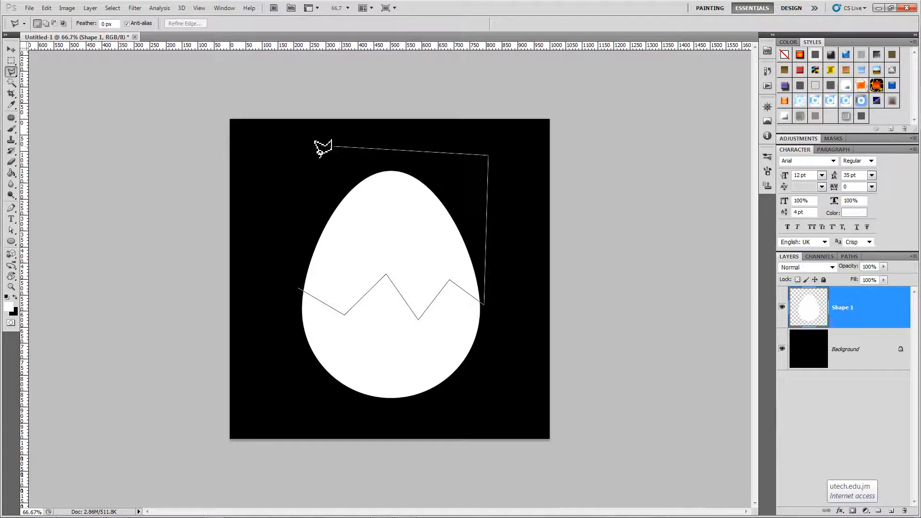
{"action": "left_click", "coordinate": [306, 148]}
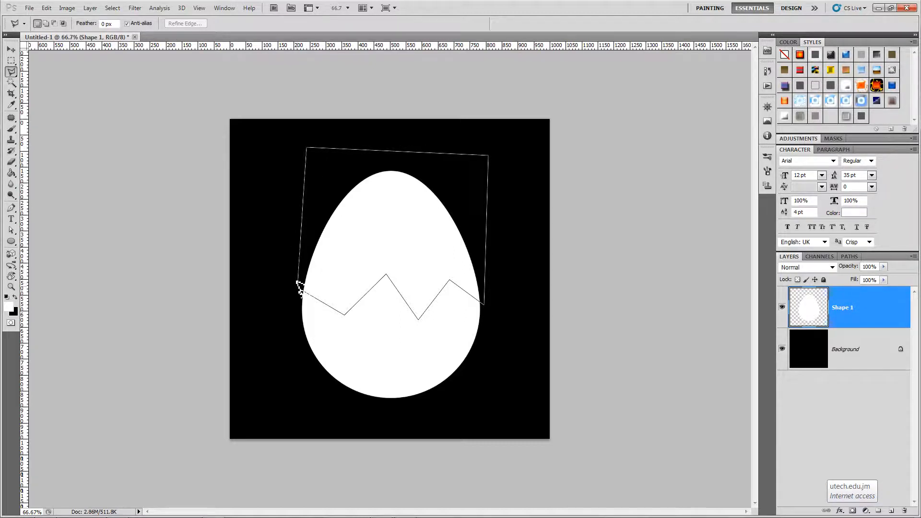
{"action": "left_click", "coordinate": [298, 283]}
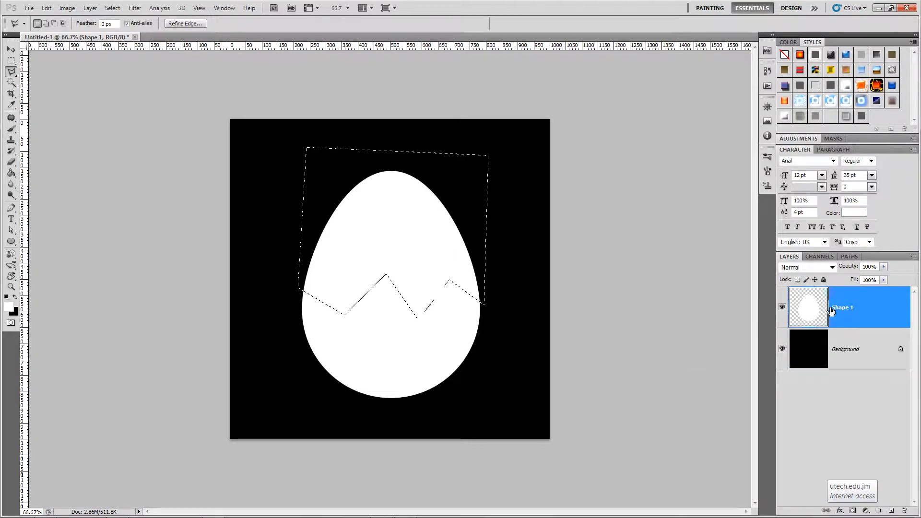
{"action": "key", "text": "Delete"}
{"action": "key", "text": "ctrl+d"}
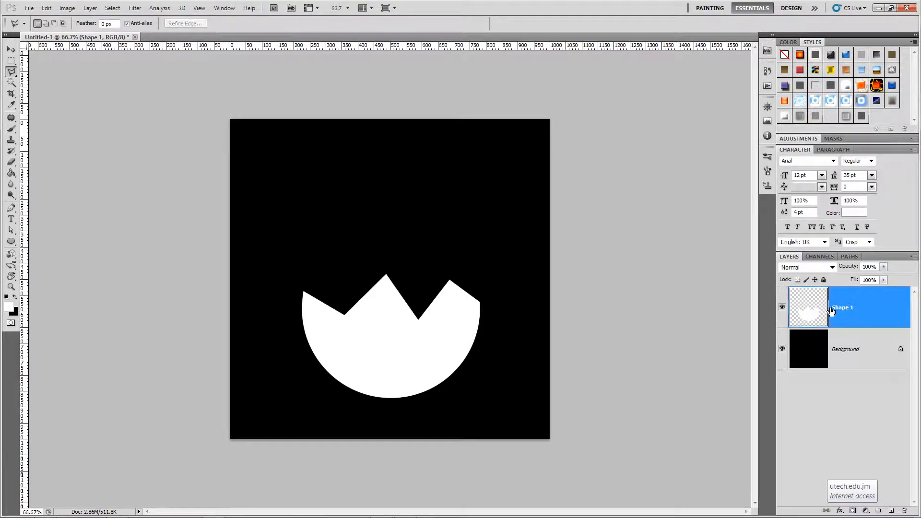
Paste the egg top as a new layer and position it back onto the egg
{"action": "key", "text": "ctrl+v"}
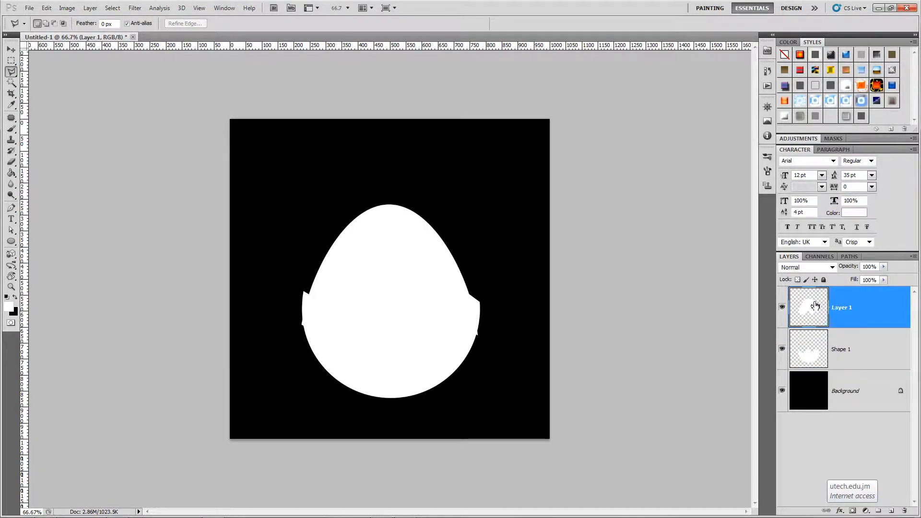
{"action": "key", "text": "v"}
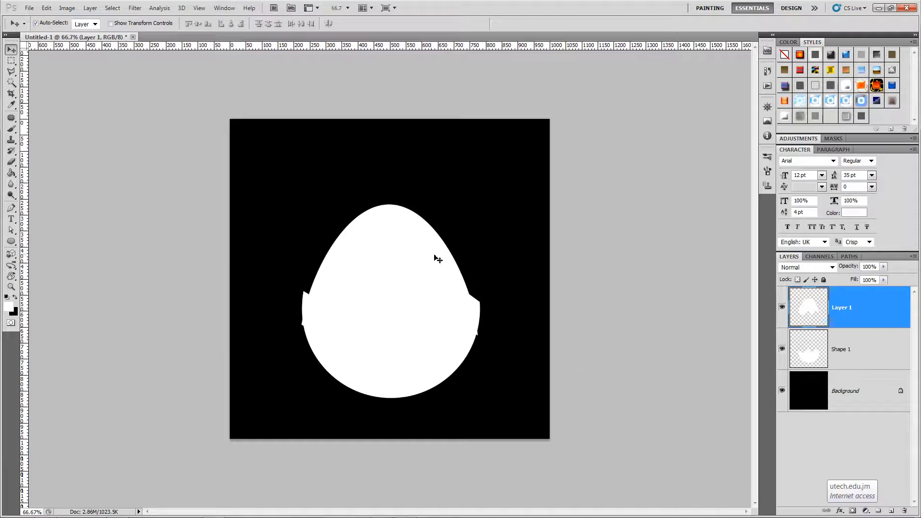
{"action": "left_click_drag", "start_coordinate": [420, 260], "coordinate": [424, 224]}
{"action": "key", "text": "Down"}
{"action": "key", "text": "Down"}
{"action": "key", "text": "Down"}
{"action": "key", "text": "Down"}
{"action": "key", "text": "Down"}
{"action": "key", "text": "Down"}
{"action": "key", "text": "Down"}
{"action": "key", "text": "Down"}
{"action": "key", "text": "Down"}
{"action": "key", "text": "Down"}
{"action": "key", "text": "Down"}
{"action": "key", "text": "Down"}
{"action": "key", "text": "Down"}
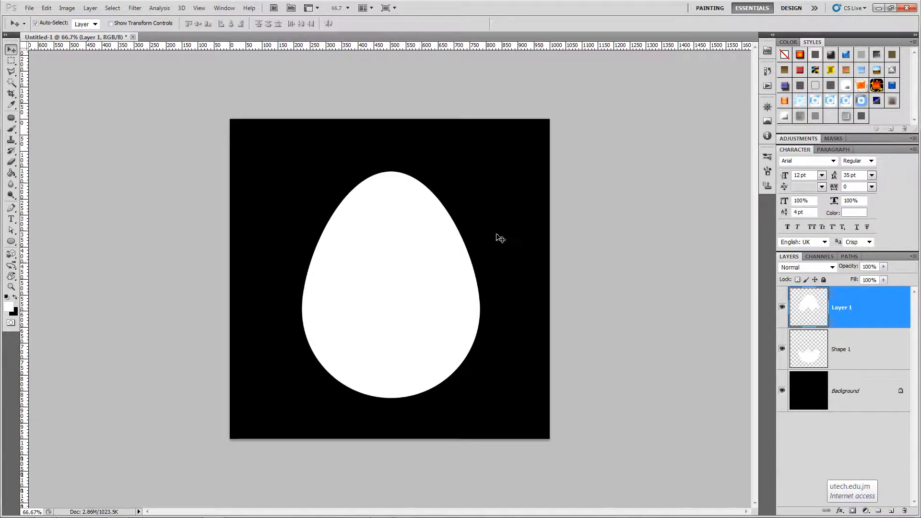
Convert the black background into a normal layer and delete it
{"action": "left_click", "coordinate": [878, 399]}
{"action": "double_click", "coordinate": [878, 399]}
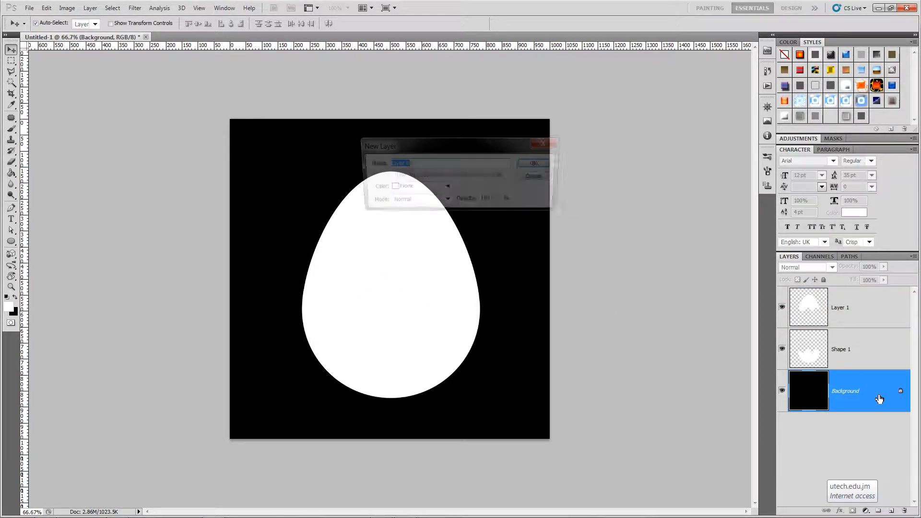
{"action": "key", "text": "Return"}
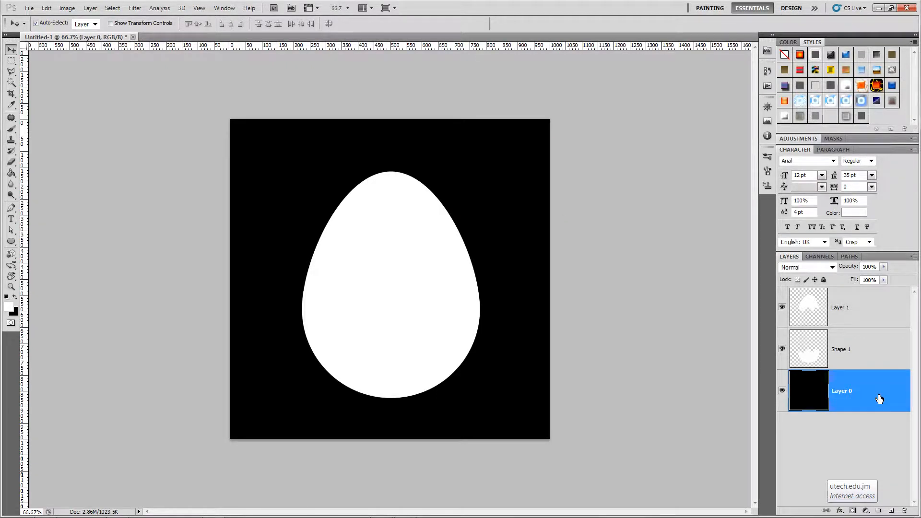
{"action": "left_click", "coordinate": [904, 510]}
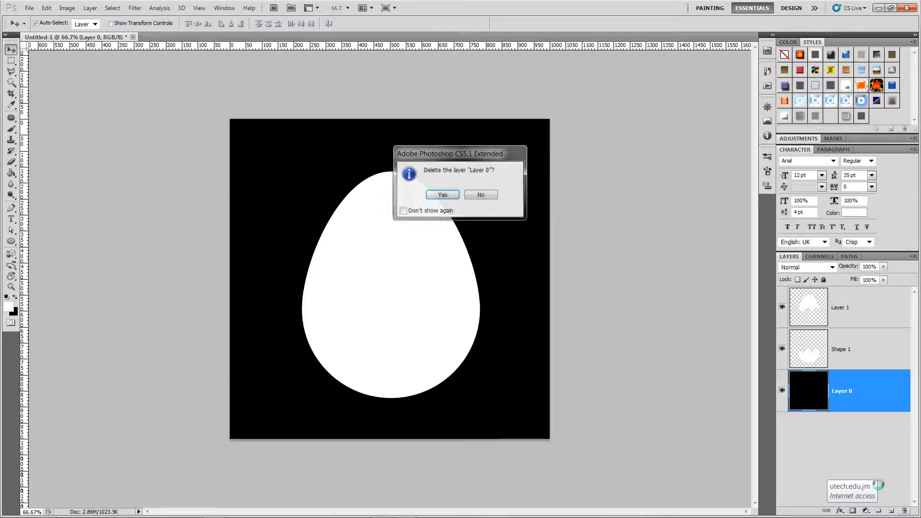
{"action": "left_click", "coordinate": [443, 194]}
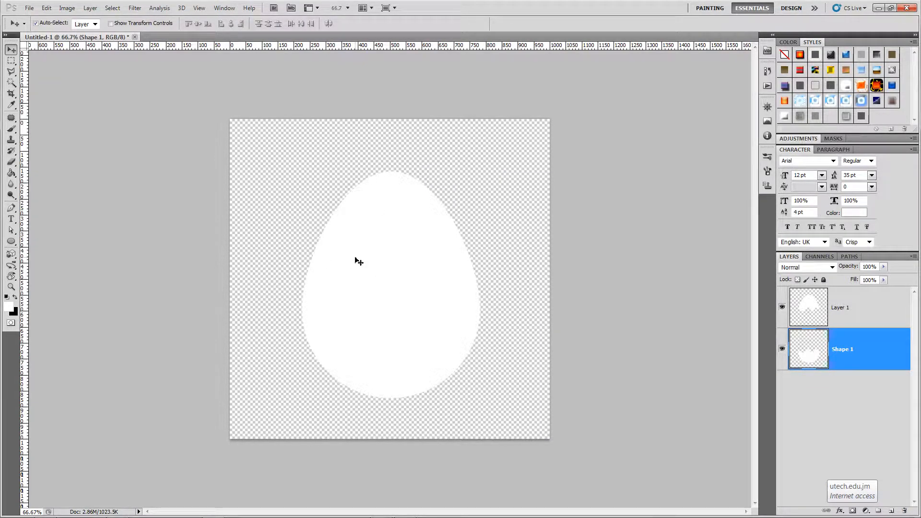
{"action": "left_click", "coordinate": [820, 310]}
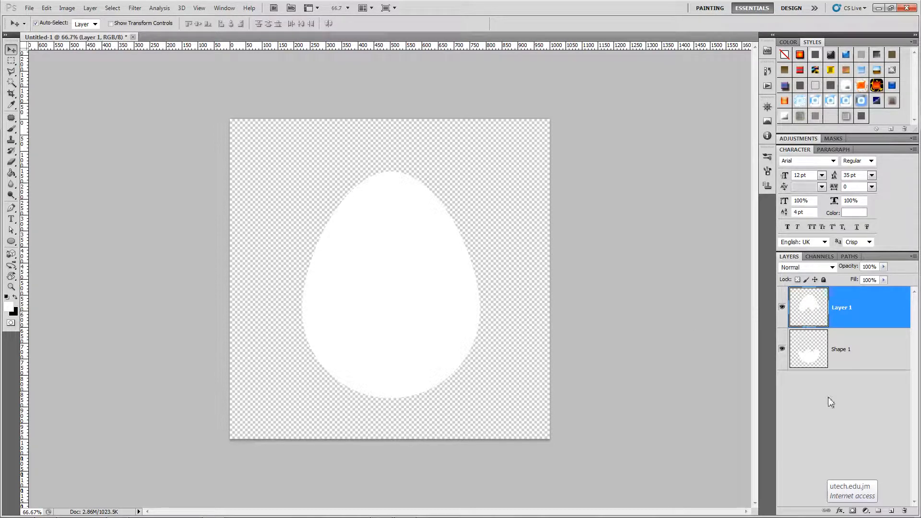
{"action": "left_click", "coordinate": [841, 512]}
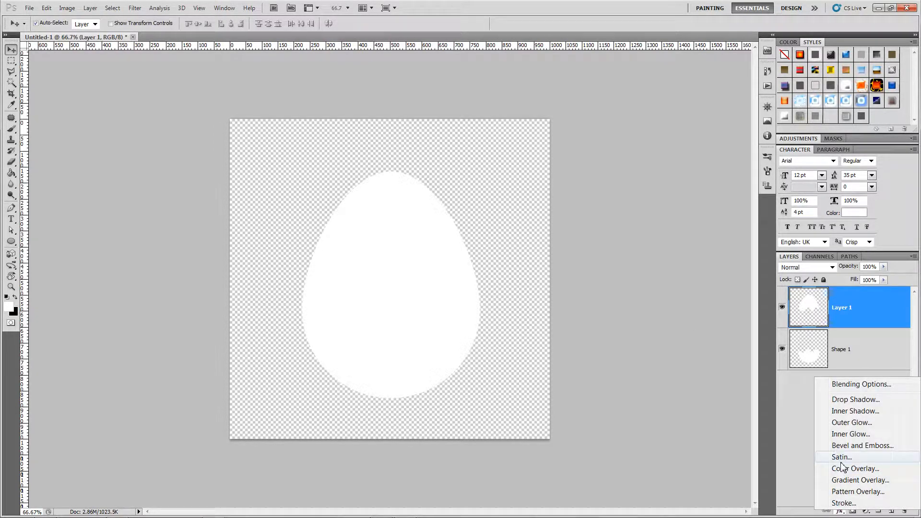
{"action": "left_click", "coordinate": [842, 480]}
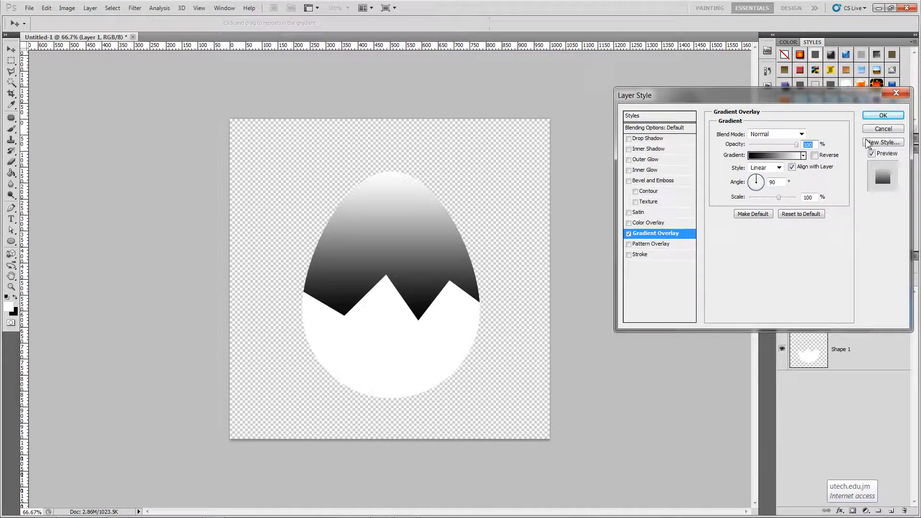
{"action": "left_click", "coordinate": [883, 129]}
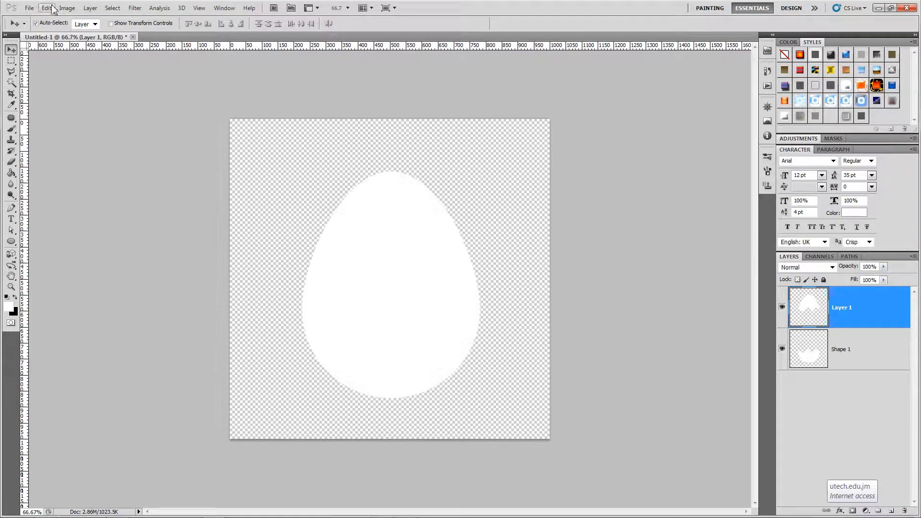
Save the document as egg.psd in the week 4 folder, accepting the format options
{"action": "left_click", "coordinate": [30, 8]}
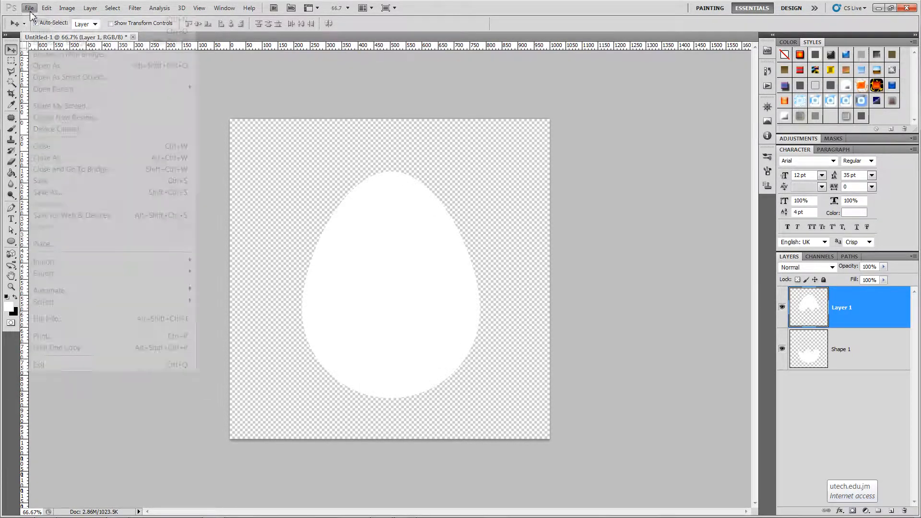
{"action": "left_click", "coordinate": [50, 184]}
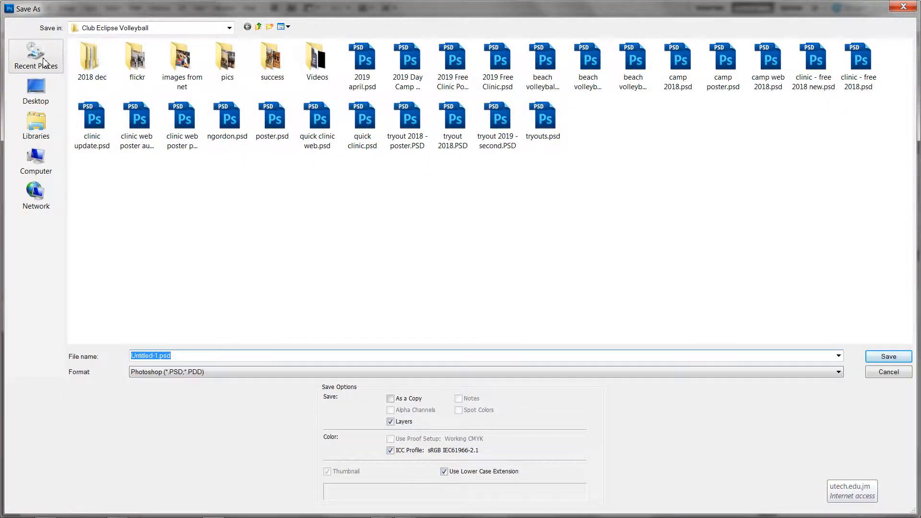
{"action": "left_click", "coordinate": [36, 54]}
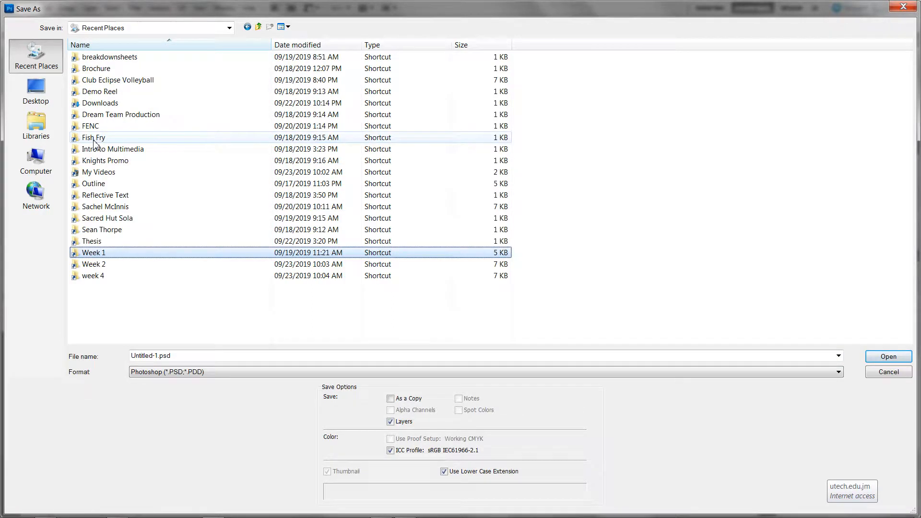
{"action": "double_click", "coordinate": [94, 142]}
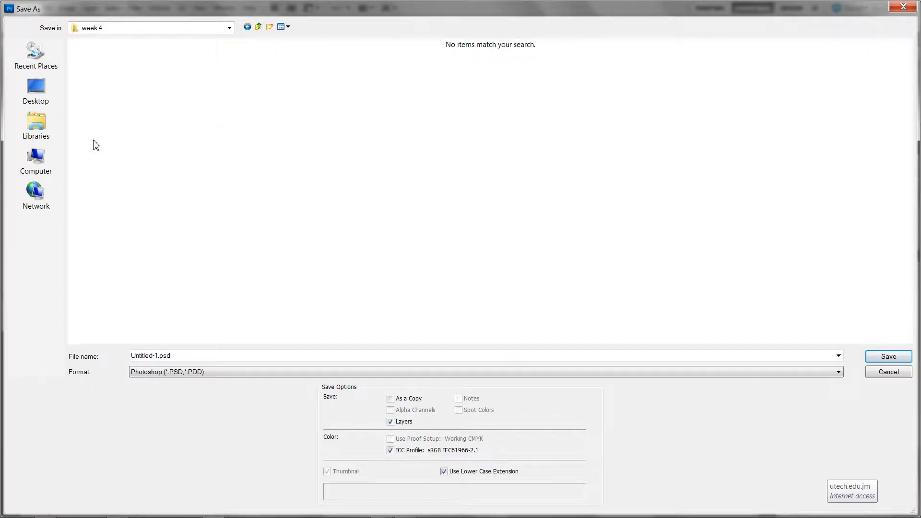
{"action": "left_click", "coordinate": [215, 355]}
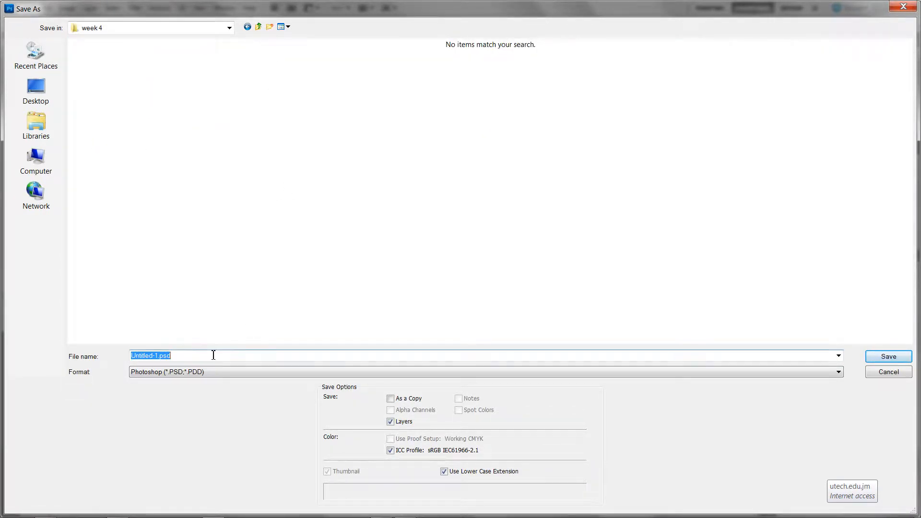
{"action": "type", "text": "egg"}
{"action": "key", "text": "Return"}
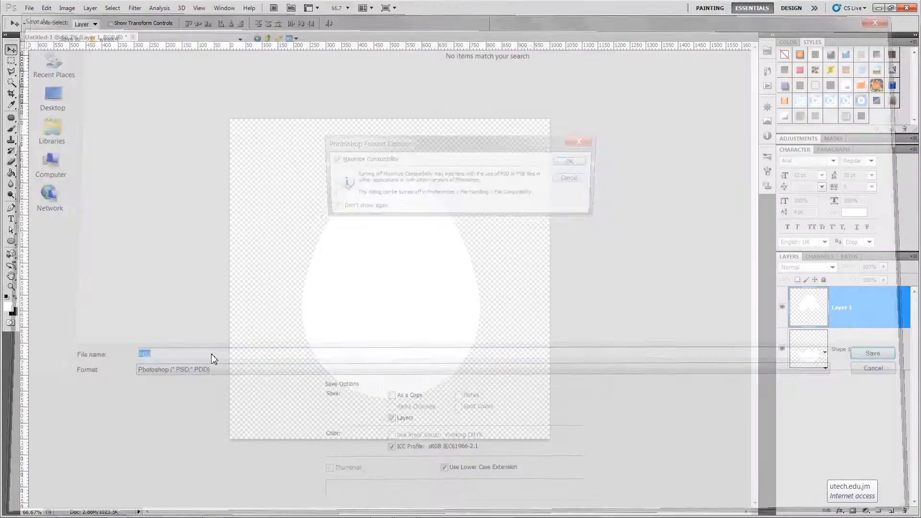
{"action": "left_click", "coordinate": [573, 162]}
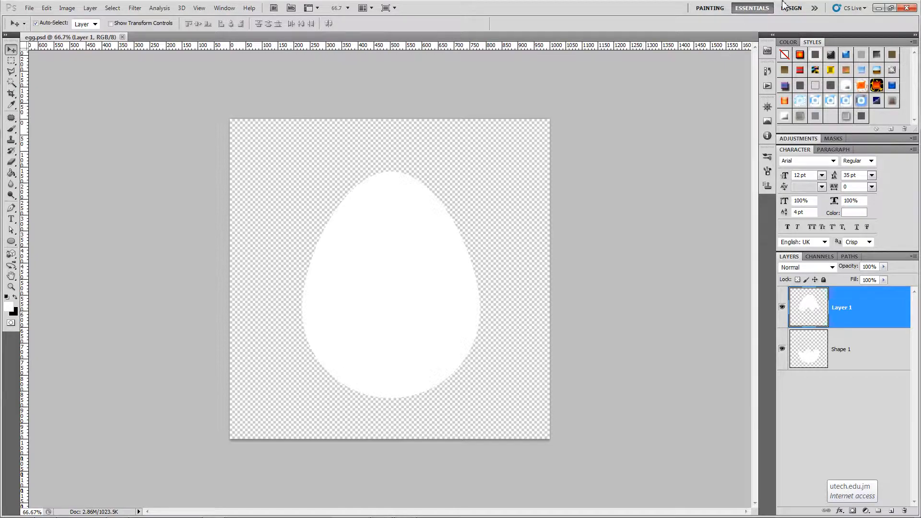
Switch to After Effects and pick egg.psd from the week 4 folder for import
{"action": "key", "text": "alt+Tab"}
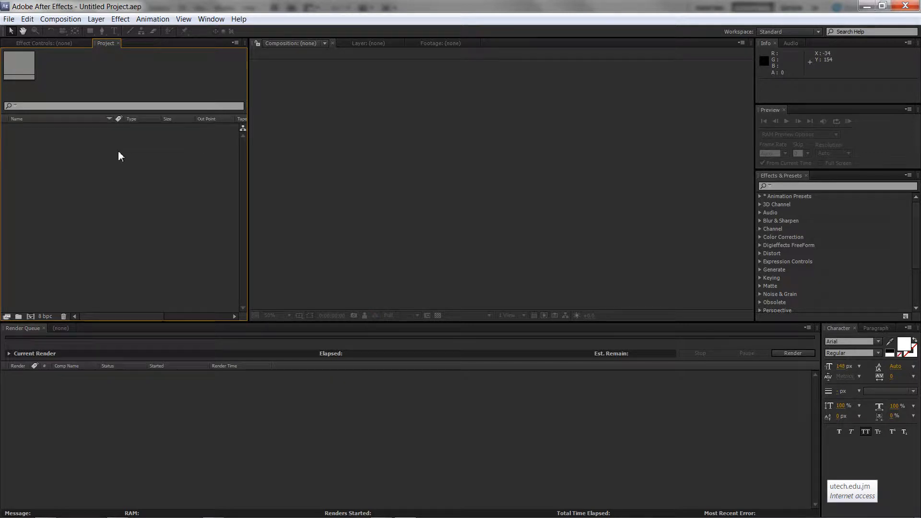
{"action": "double_click", "coordinate": [80, 150]}
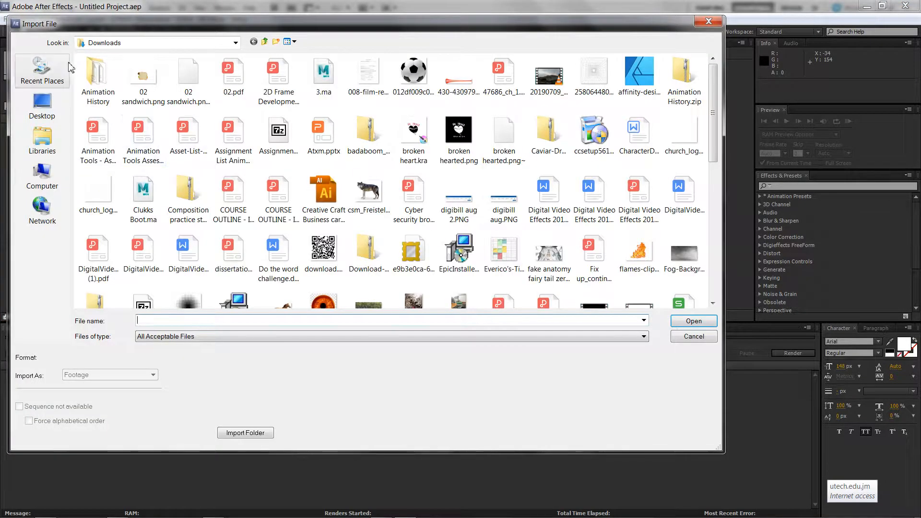
{"action": "left_click", "coordinate": [42, 69]}
{"action": "left_click", "coordinate": [106, 85]}
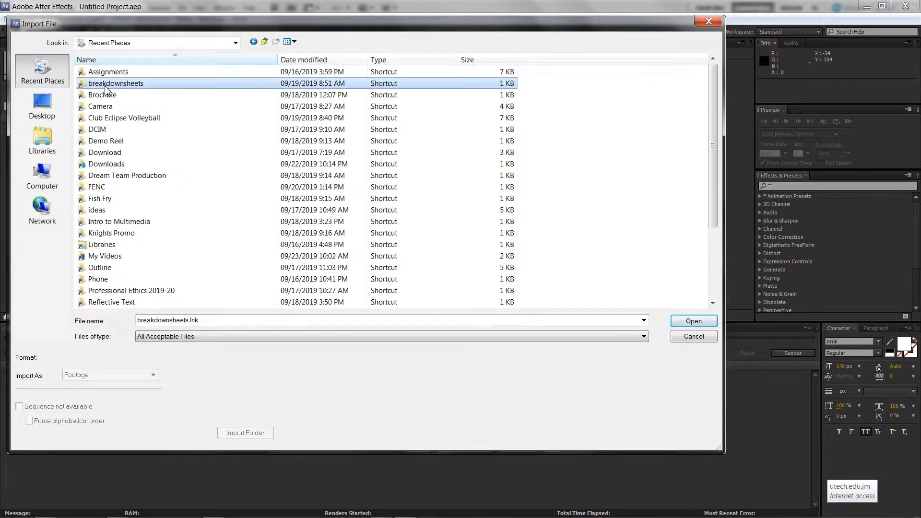
{"action": "key", "text": "w"}
{"action": "key", "text": "w"}
{"action": "key", "text": "w"}
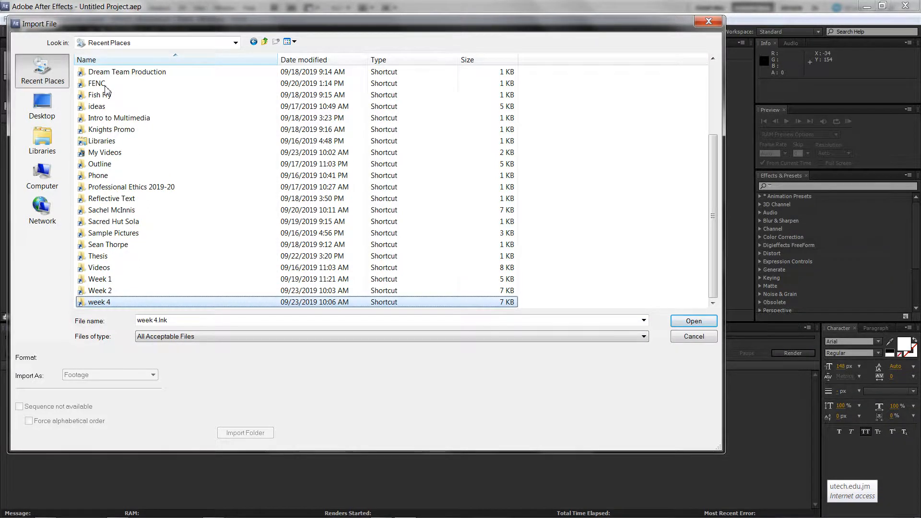
{"action": "key", "text": "Return"}
{"action": "left_click", "coordinate": [115, 107]}
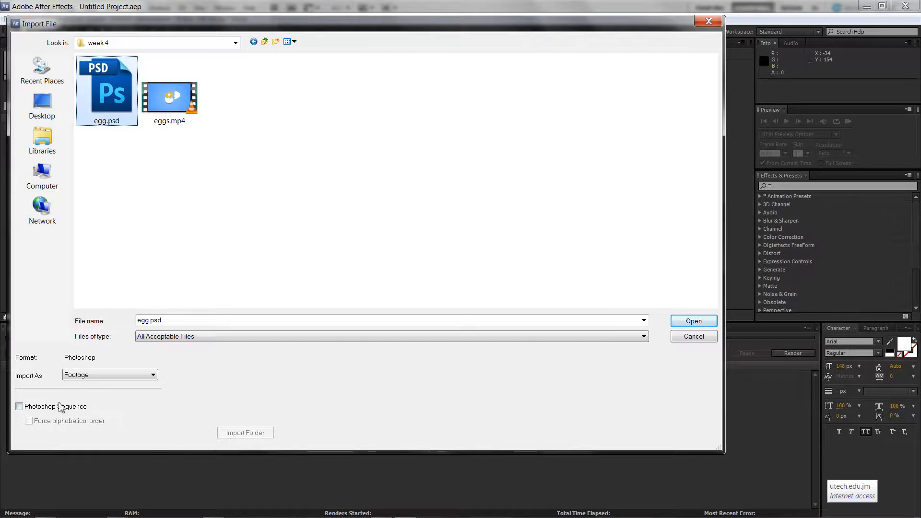
Import egg.psd as Composition - Retain Layer Sizes with Editable Layer Styles
{"action": "left_click", "coordinate": [106, 376]}
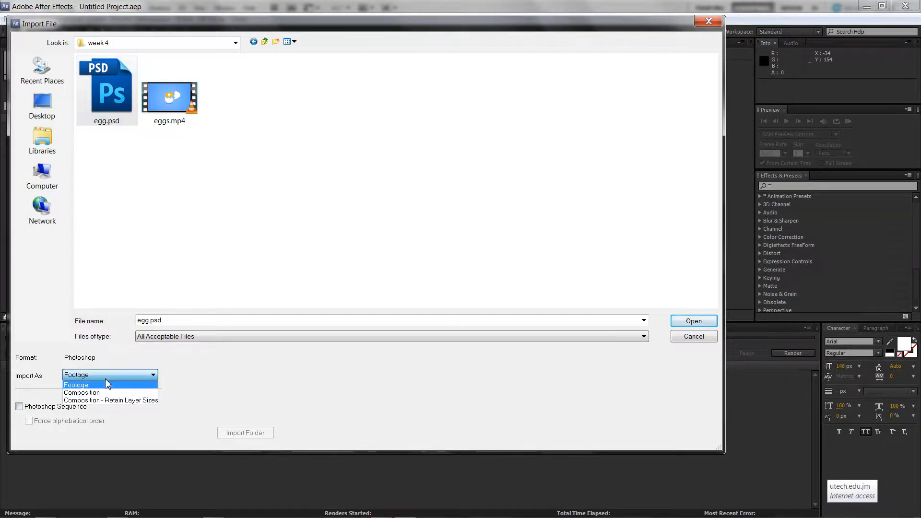
{"action": "left_click", "coordinate": [123, 406]}
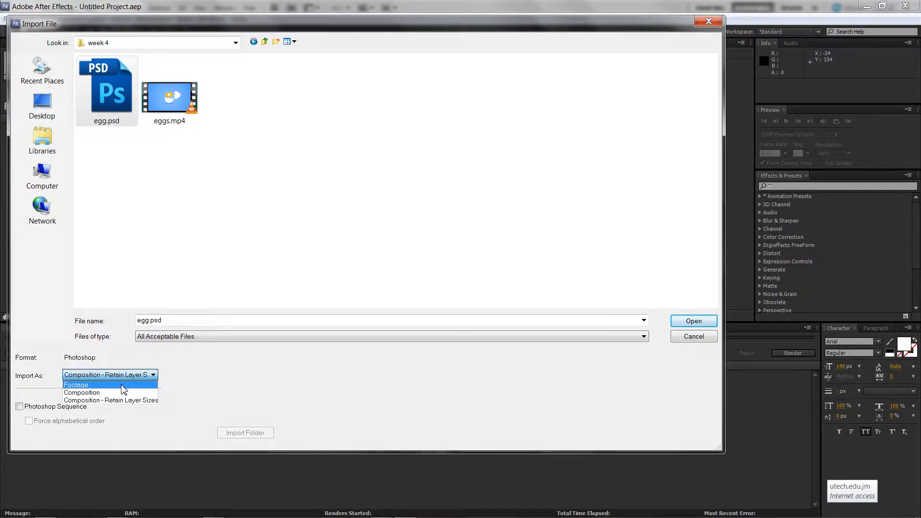
{"action": "left_click", "coordinate": [135, 385]}
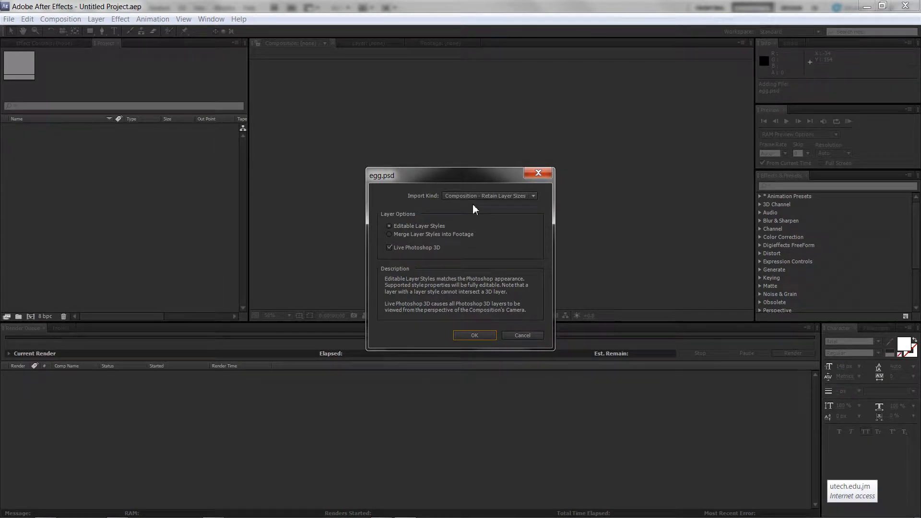
{"action": "left_click", "coordinate": [407, 235]}
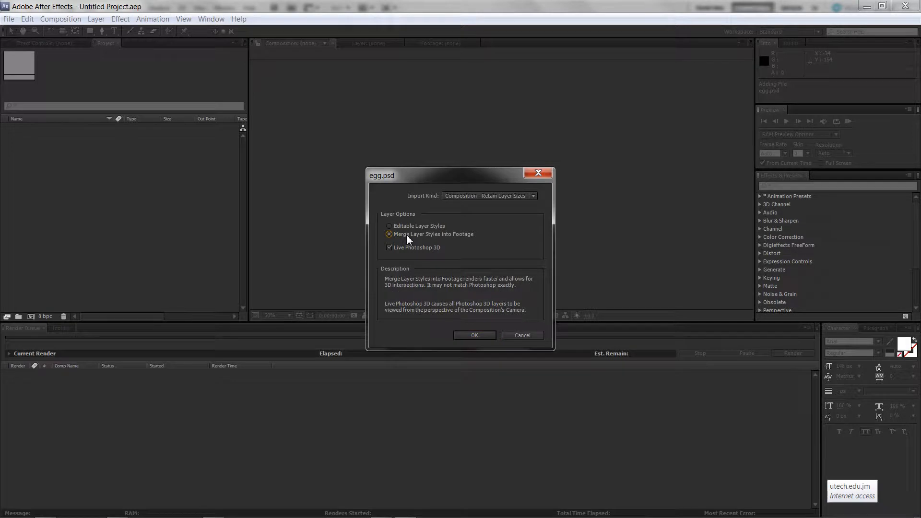
{"action": "left_click", "coordinate": [412, 228]}
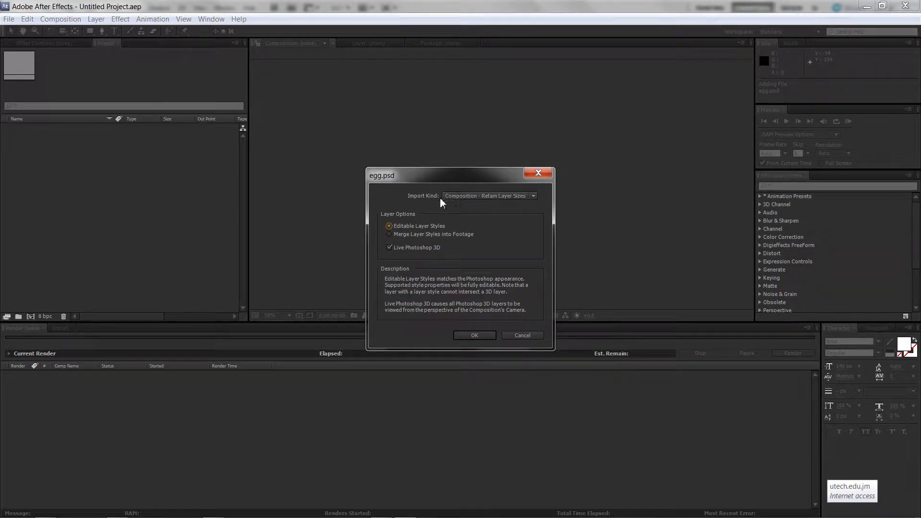
{"action": "left_click", "coordinate": [483, 196]}
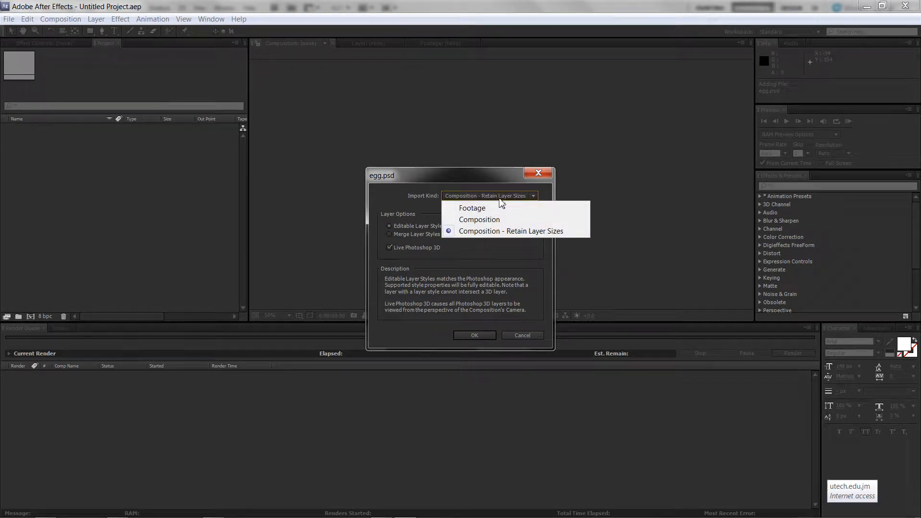
{"action": "left_click", "coordinate": [494, 232]}
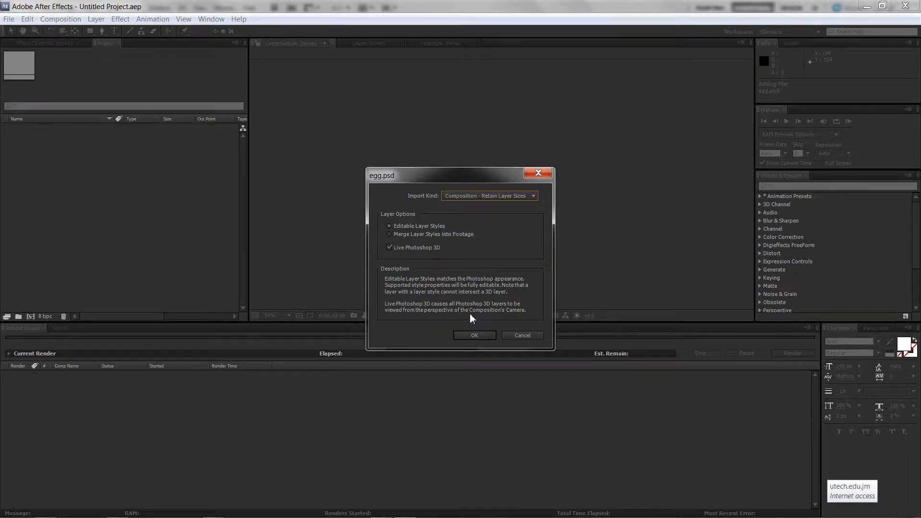
{"action": "left_click", "coordinate": [469, 336]}
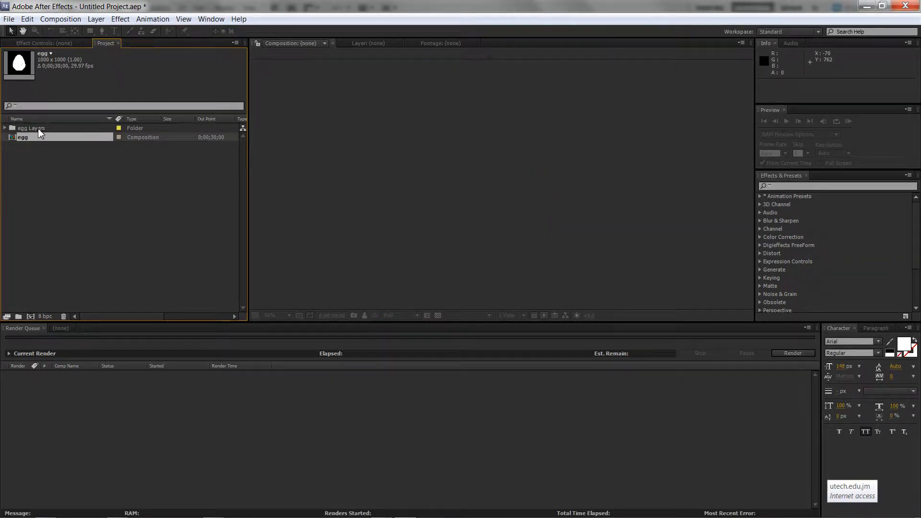
Open the egg composition and select the Shape 1 layer
{"action": "double_click", "coordinate": [27, 138]}
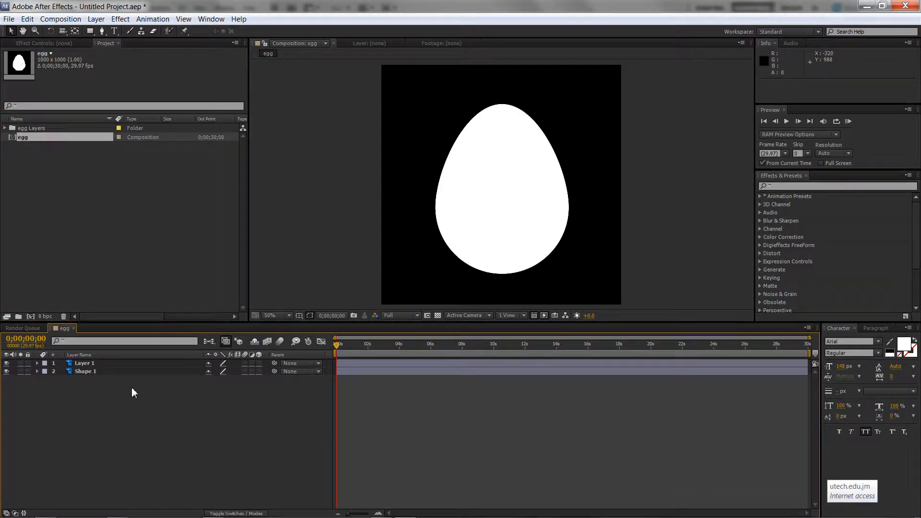
{"action": "left_click", "coordinate": [113, 372]}
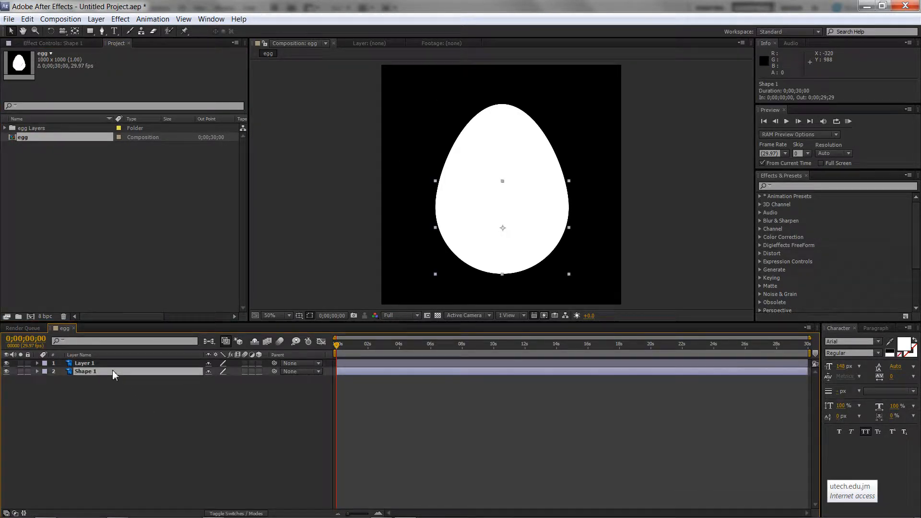
Try moving the egg top up and the egg bottom down, undoing each move
{"action": "left_click", "coordinate": [520, 172]}
{"action": "left_click_drag", "start_coordinate": [513, 171], "coordinate": [516, 153]}
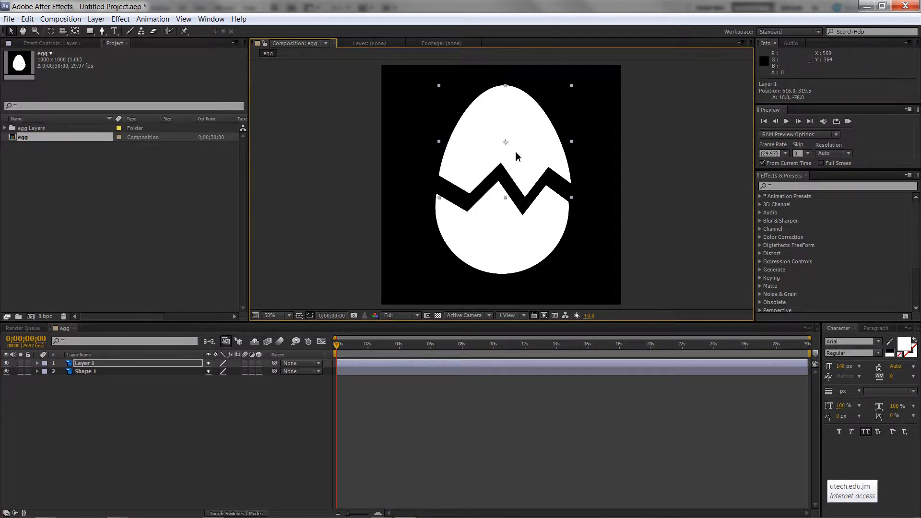
{"action": "key", "text": "ctrl+z"}
{"action": "left_click_drag", "start_coordinate": [508, 203], "coordinate": [505, 251]}
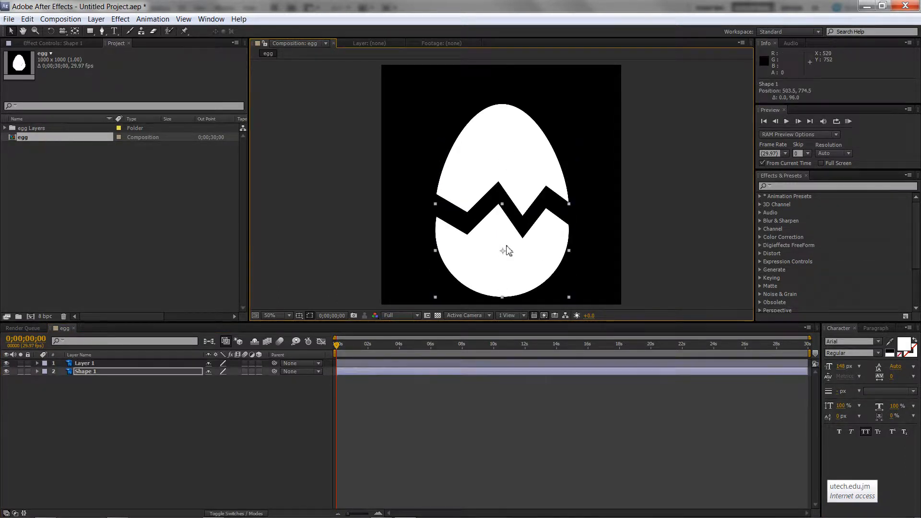
{"action": "key", "text": "ctrl+z"}
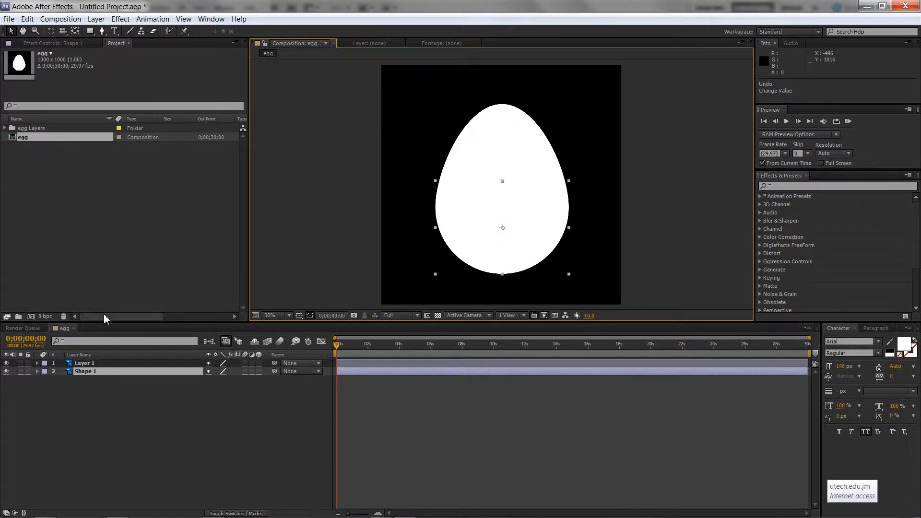
Close the egg timeline and create a new HDTV 1080 29.97 composition lasting 0;00;06;00
{"action": "left_click", "coordinate": [74, 329]}
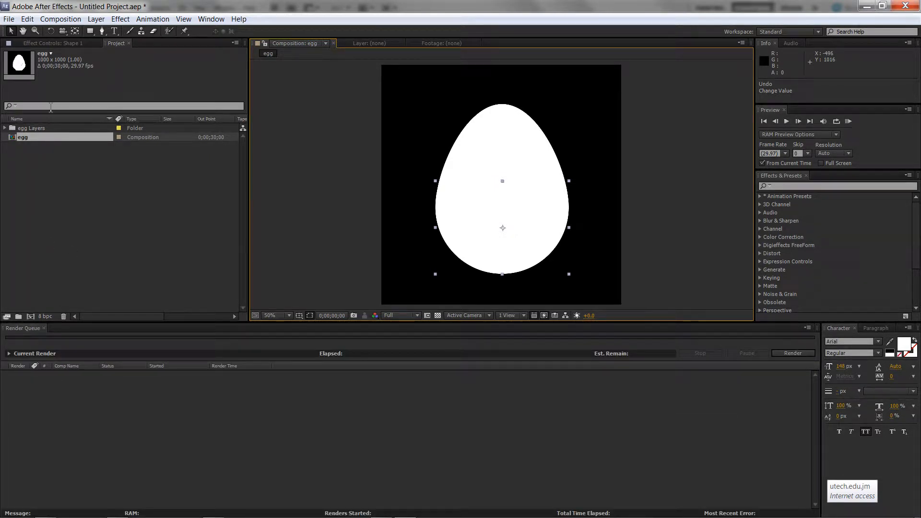
{"action": "left_click", "coordinate": [69, 19]}
{"action": "left_click", "coordinate": [86, 34]}
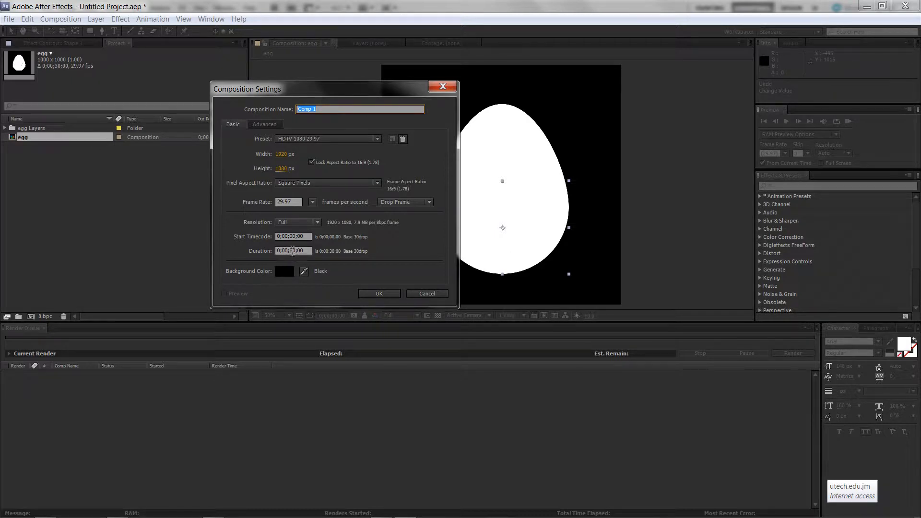
{"action": "double_click", "coordinate": [294, 251]}
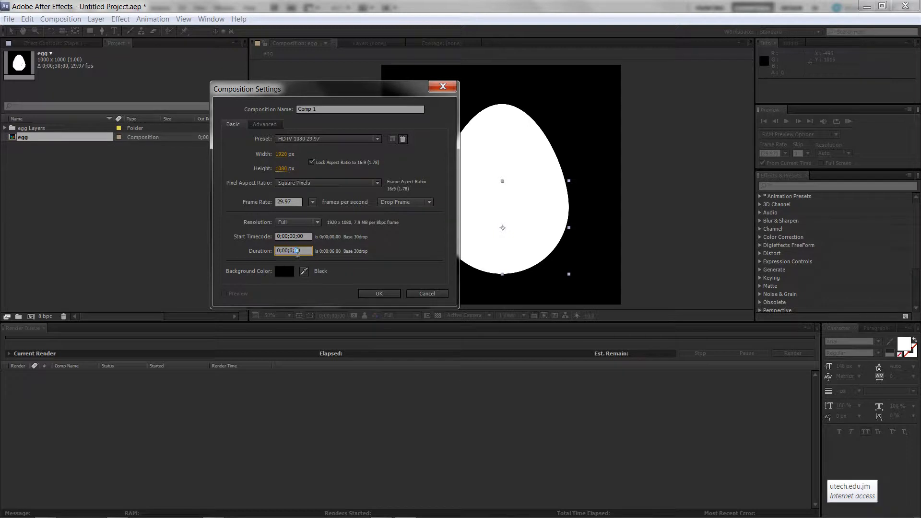
{"action": "left_click", "coordinate": [308, 247]}
{"action": "left_click", "coordinate": [379, 293]}
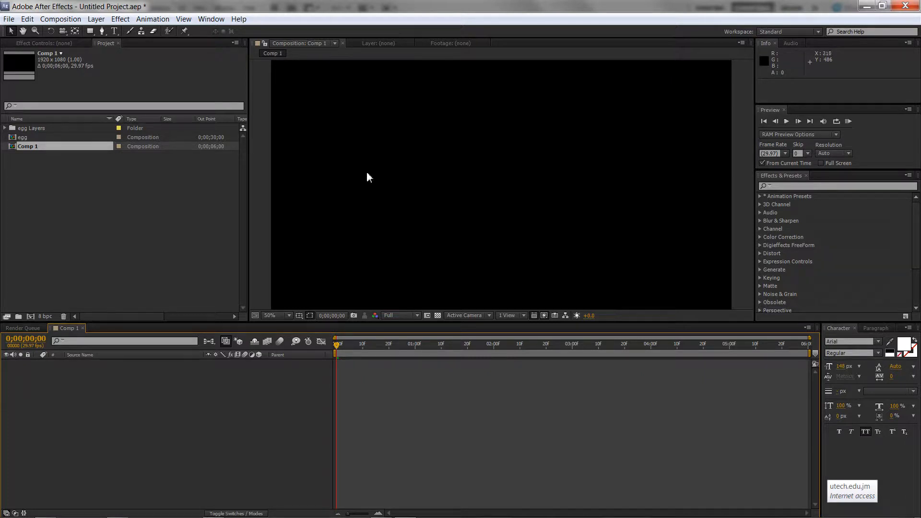
Add a new solid layer colored #467FD3 to the composition and lock it
{"action": "right_click", "coordinate": [439, 164]}
{"action": "mouse_move", "coordinate": [468, 171]}
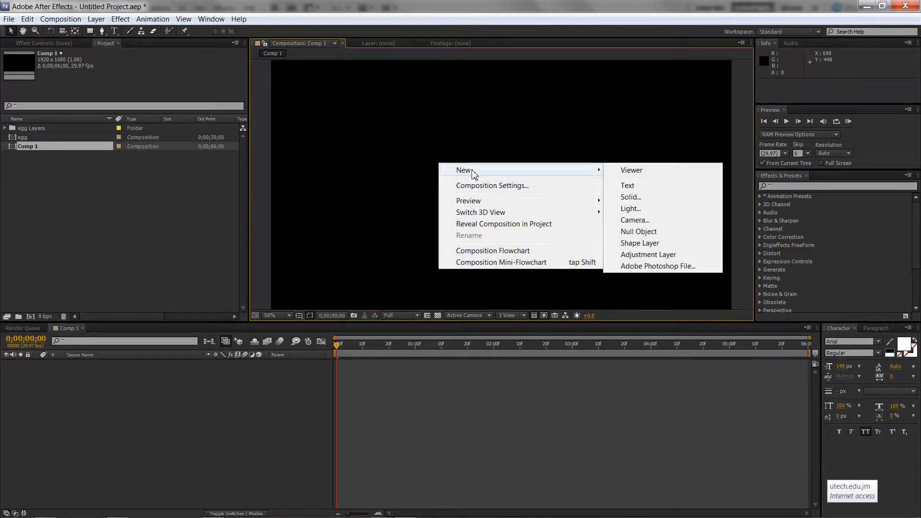
{"action": "left_click", "coordinate": [651, 196]}
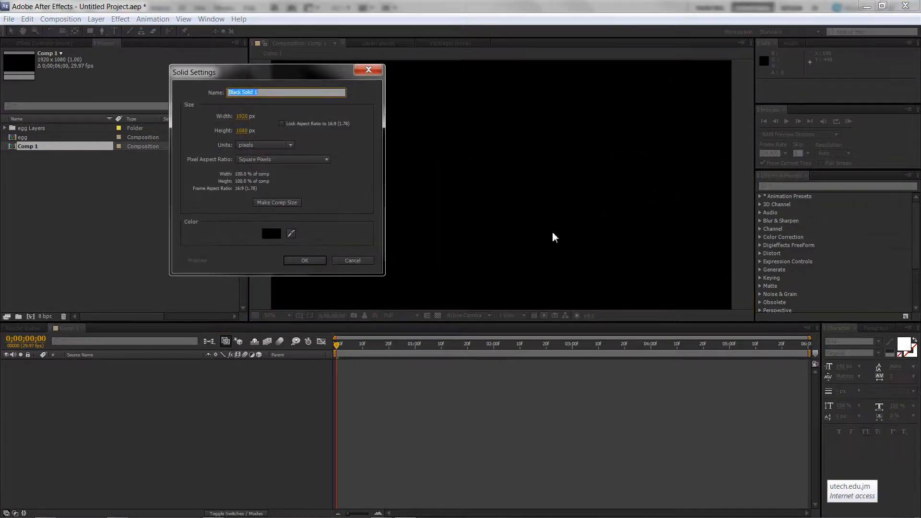
{"action": "left_click", "coordinate": [271, 234]}
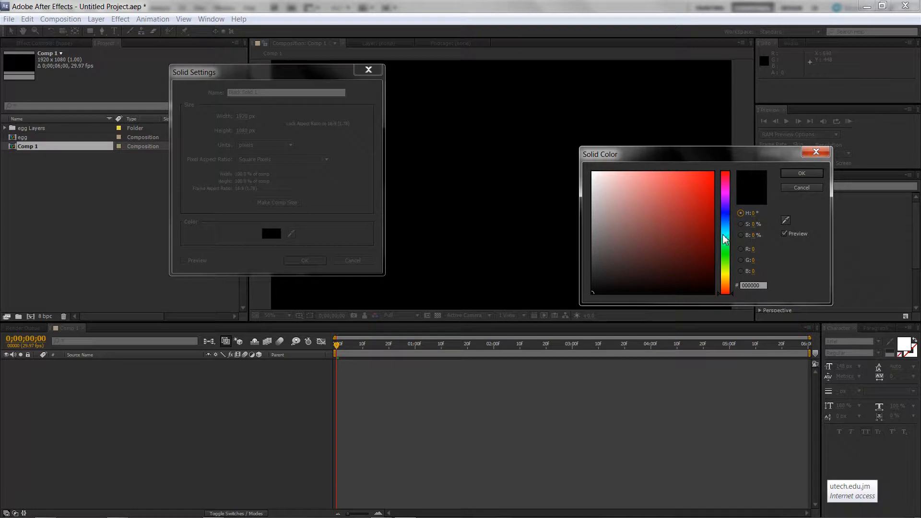
{"action": "left_click_drag", "start_coordinate": [726, 256], "coordinate": [728, 276]}
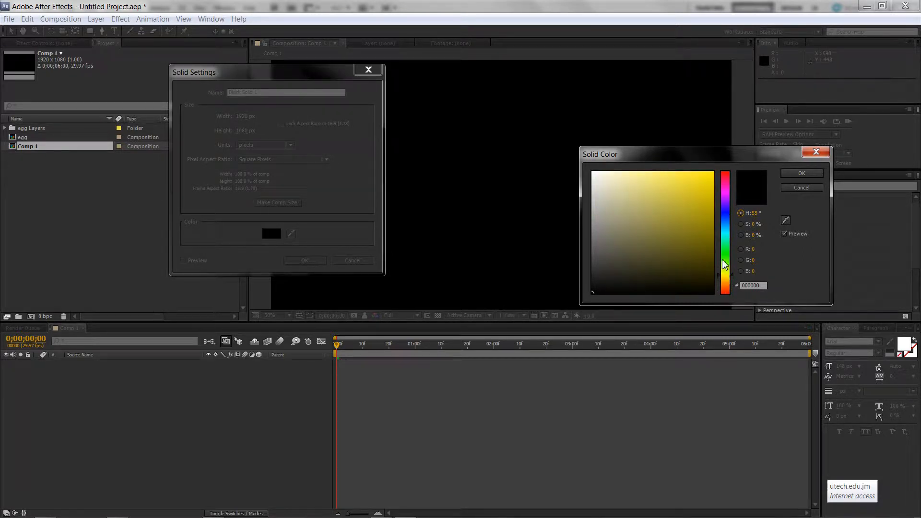
{"action": "left_click_drag", "start_coordinate": [726, 235], "coordinate": [727, 227]}
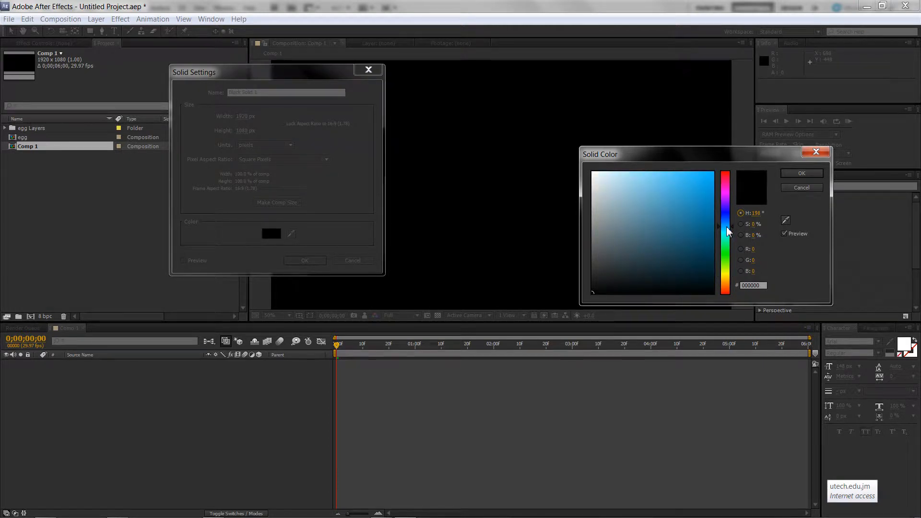
{"action": "left_click", "coordinate": [684, 191]}
{"action": "left_click_drag", "start_coordinate": [684, 191], "coordinate": [730, 146]}
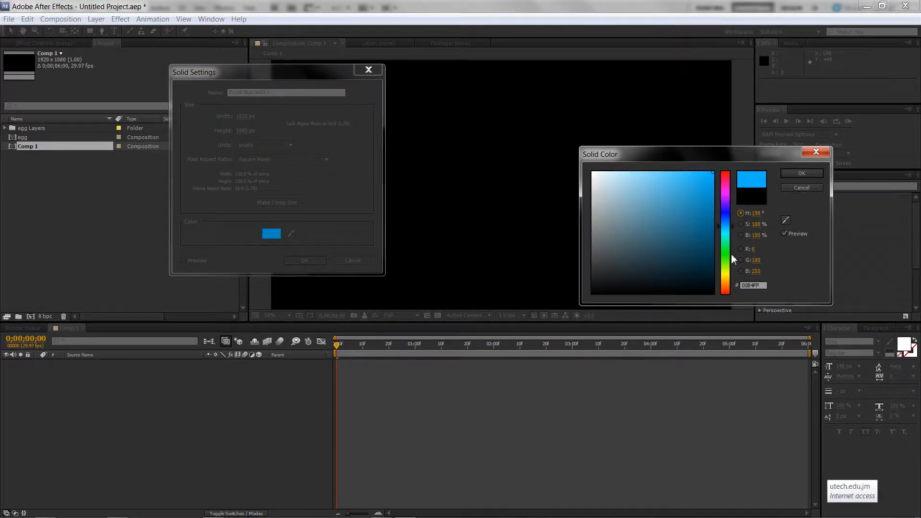
{"action": "left_click_drag", "start_coordinate": [727, 228], "coordinate": [726, 220]}
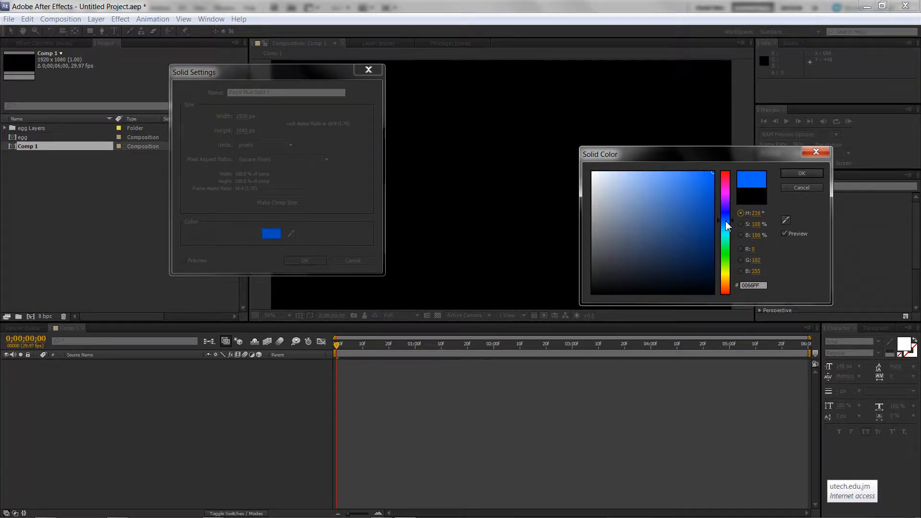
{"action": "left_click_drag", "start_coordinate": [677, 173], "coordinate": [681, 191]}
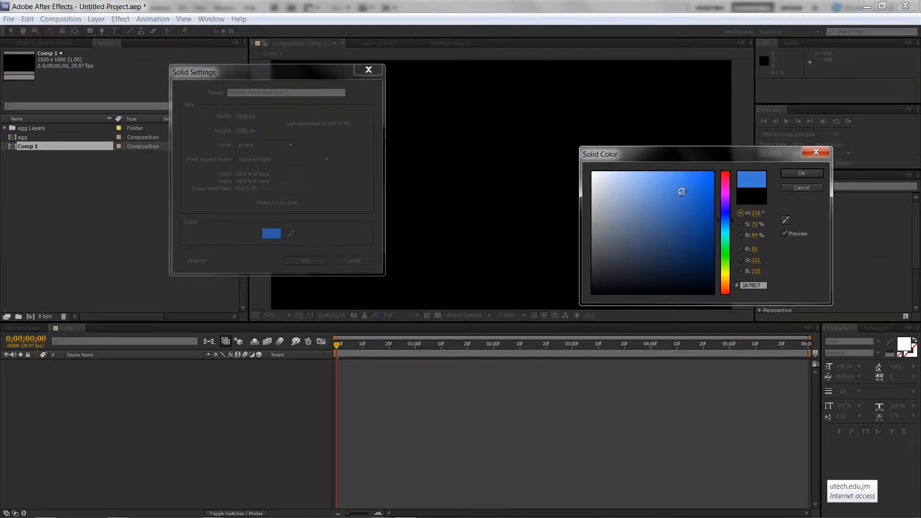
{"action": "left_click", "coordinate": [787, 173]}
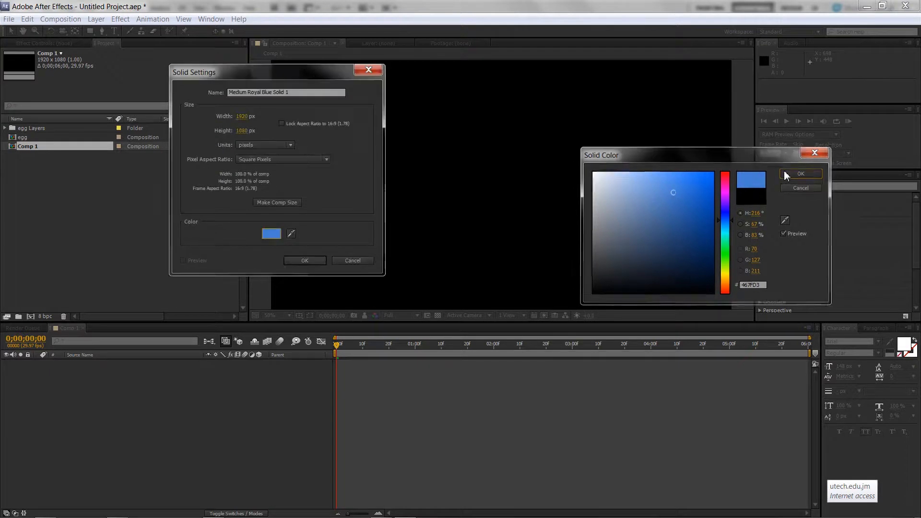
{"action": "left_click", "coordinate": [305, 260]}
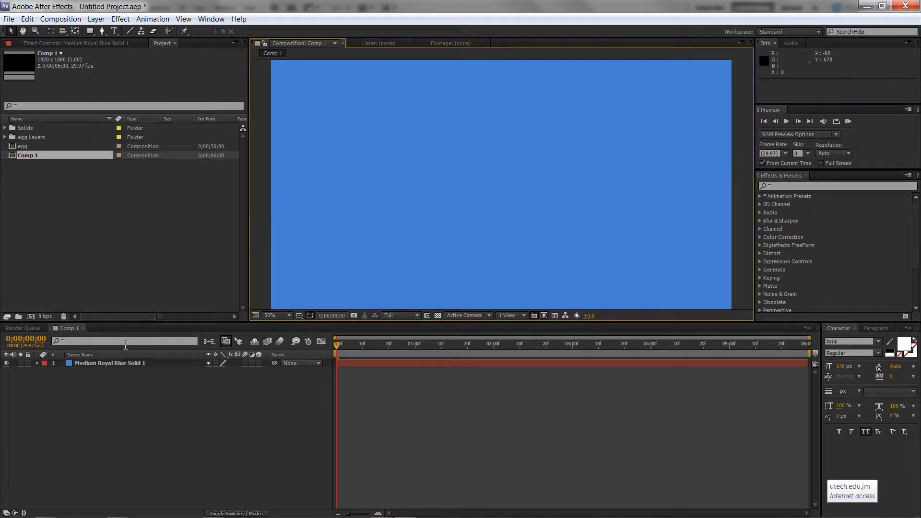
{"action": "left_click", "coordinate": [28, 363]}
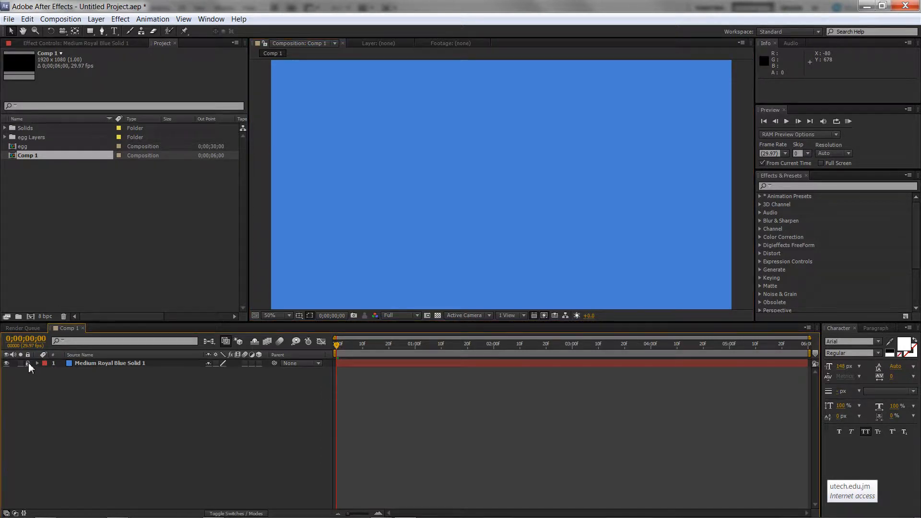
Expand the egg Layers folder and add Shape 1/egg.psd and Layer 1/egg.psd to the composition
{"action": "left_click", "coordinate": [253, 258]}
{"action": "left_click", "coordinate": [23, 147]}
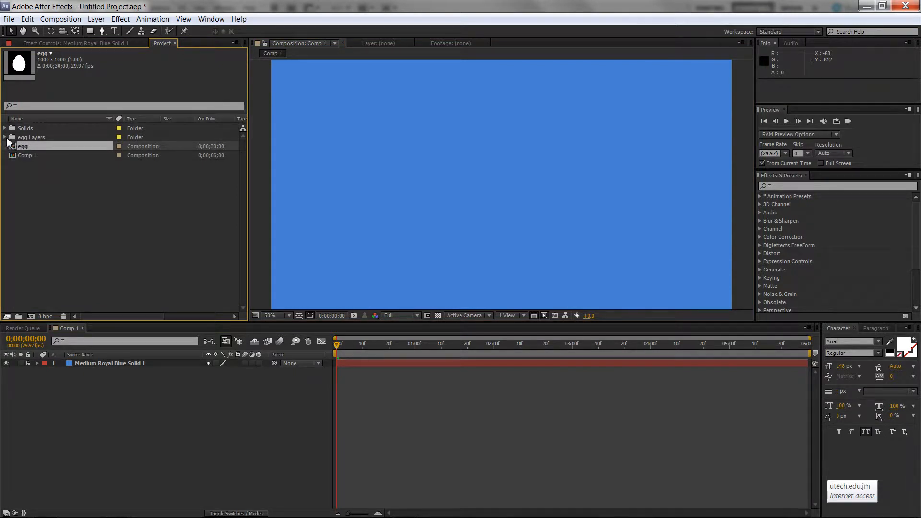
{"action": "left_click", "coordinate": [6, 137]}
{"action": "left_click", "coordinate": [38, 146]}
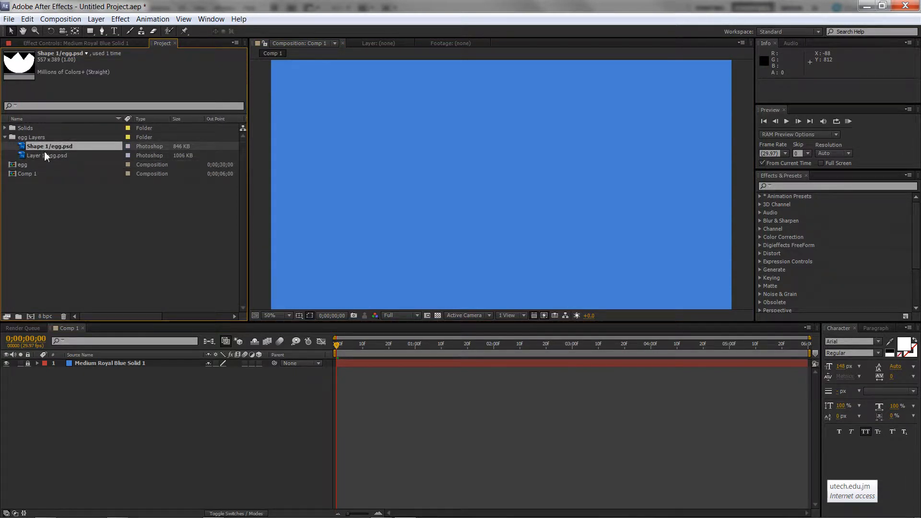
{"action": "left_click", "coordinate": [49, 155], "text": "shift"}
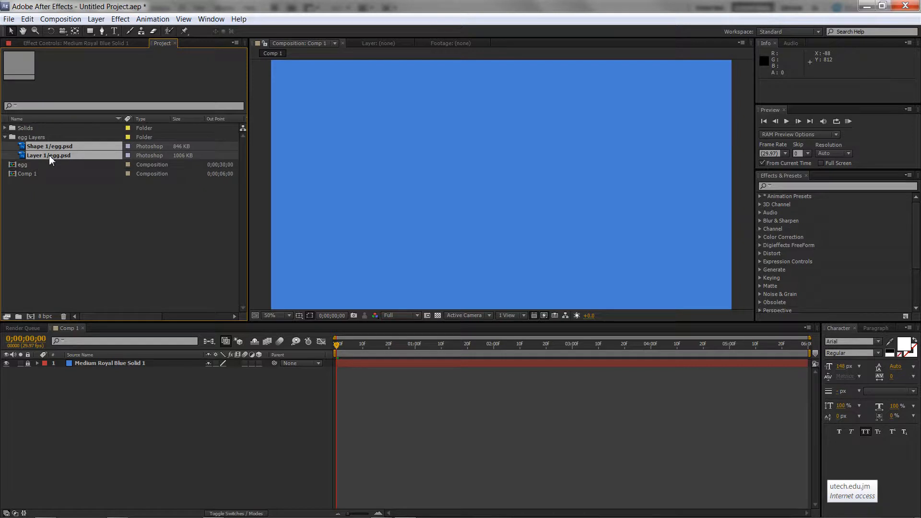
{"action": "left_click_drag", "start_coordinate": [51, 155], "coordinate": [502, 186]}
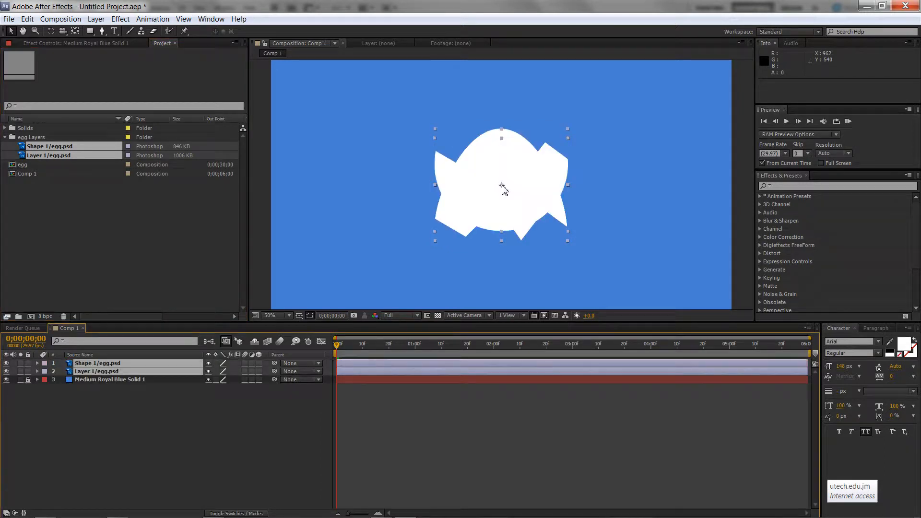
{"action": "left_click", "coordinate": [195, 431]}
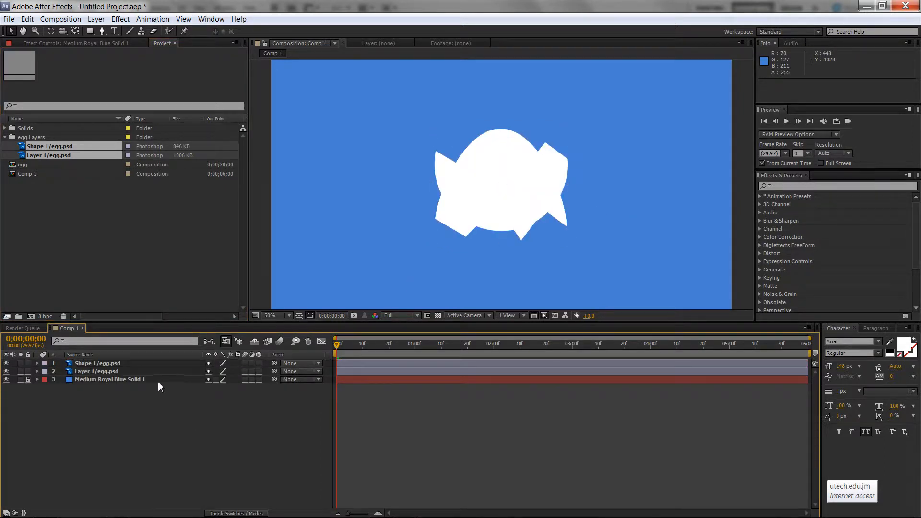
Nudge the Layer 1/egg.psd layer up 30 pixels
{"action": "left_click", "coordinate": [118, 373]}
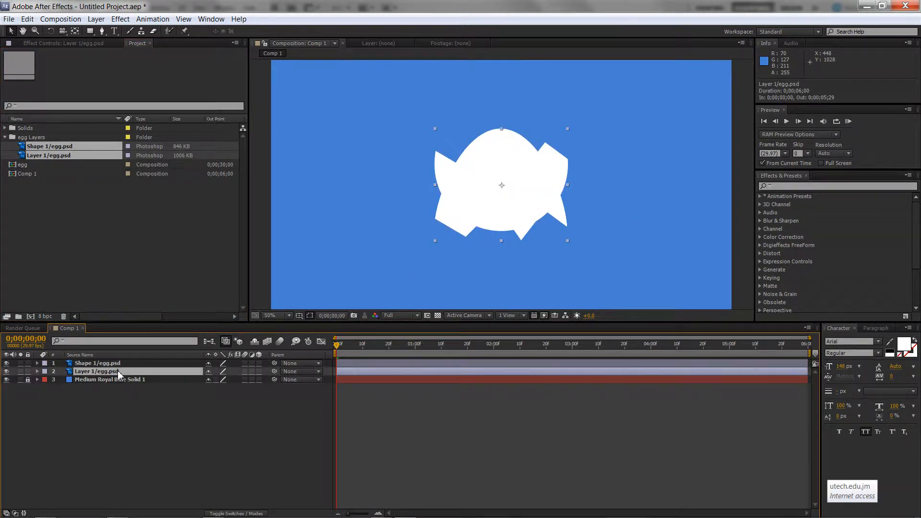
{"action": "key", "text": "shift+Up"}
{"action": "key", "text": "shift+Up"}
{"action": "key", "text": "shift+Up"}
{"action": "key", "text": "shift+Up"}
{"action": "key", "text": "shift+Up"}
{"action": "key", "text": "shift+Up"}
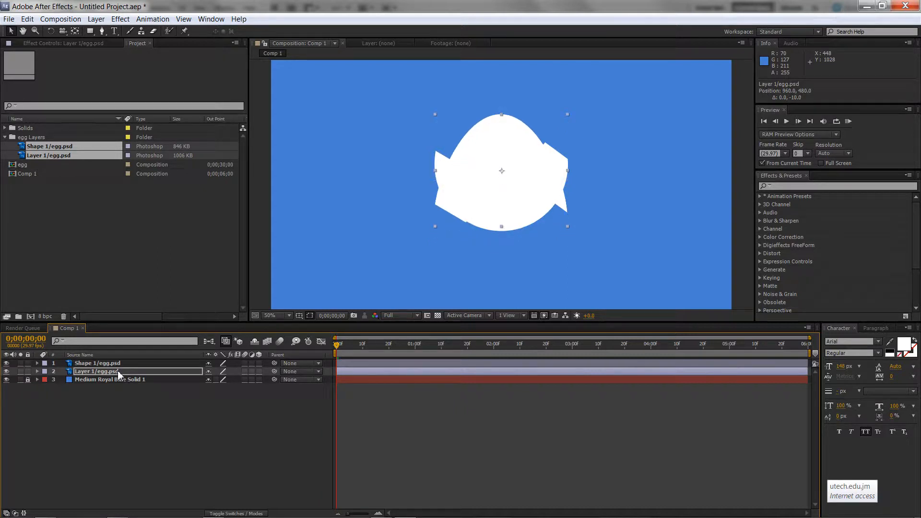
Move the Shape 1/egg.psd layer down and slightly left so the two egg pieces form one whole egg
{"action": "left_click", "coordinate": [118, 364]}
{"action": "key", "text": "shift+Down"}
{"action": "key", "text": "shift+Down"}
{"action": "key", "text": "shift+Down"}
{"action": "key", "text": "shift+Down"}
{"action": "key", "text": "shift+Down"}
{"action": "key", "text": "shift+Down"}
{"action": "key", "text": "shift+Down"}
{"action": "key", "text": "shift+Down"}
{"action": "key", "text": "shift+Down"}
{"action": "key", "text": "shift+Down"}
{"action": "key", "text": "shift+Down"}
{"action": "key", "text": "shift+Down"}
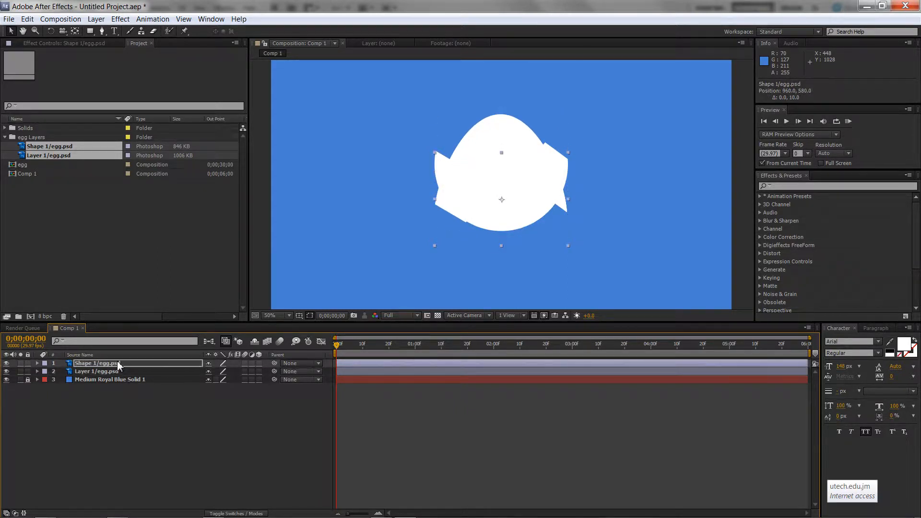
{"action": "key", "text": "shift+Down"}
{"action": "key", "text": "shift+Down"}
{"action": "key", "text": "shift+Down"}
{"action": "key", "text": "shift+Down"}
{"action": "key", "text": "shift+Down"}
{"action": "key", "text": "shift+Down"}
{"action": "key", "text": "shift+Down"}
{"action": "key", "text": "shift+Down"}
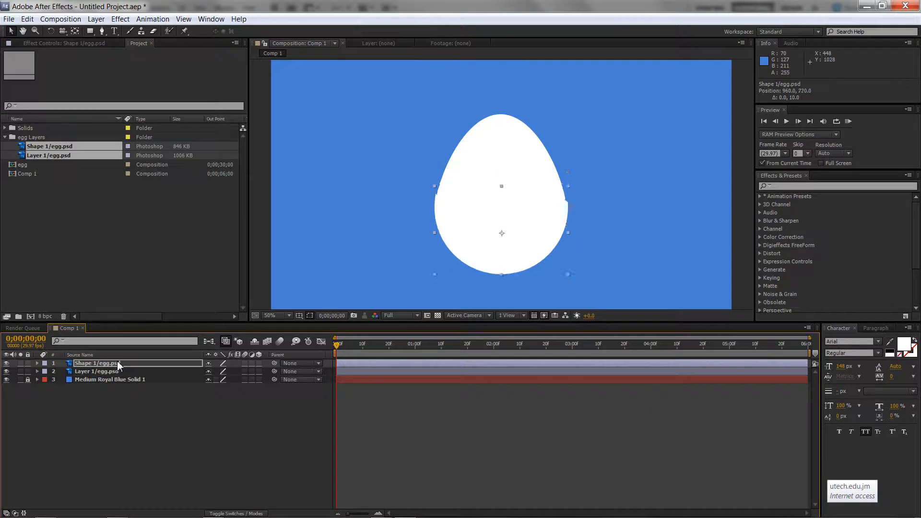
{"action": "key", "text": "Left"}
{"action": "key", "text": "Left"}
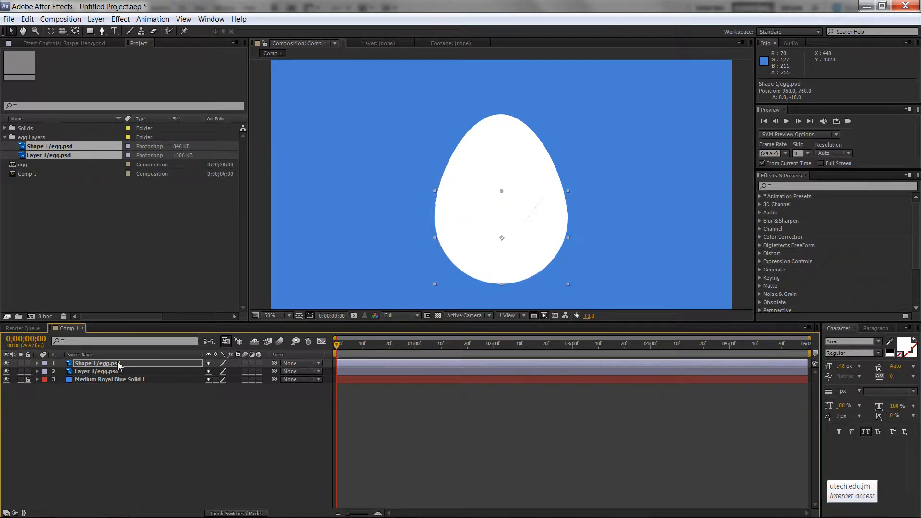
{"action": "key", "text": "Up"}
{"action": "key", "text": "Up"}
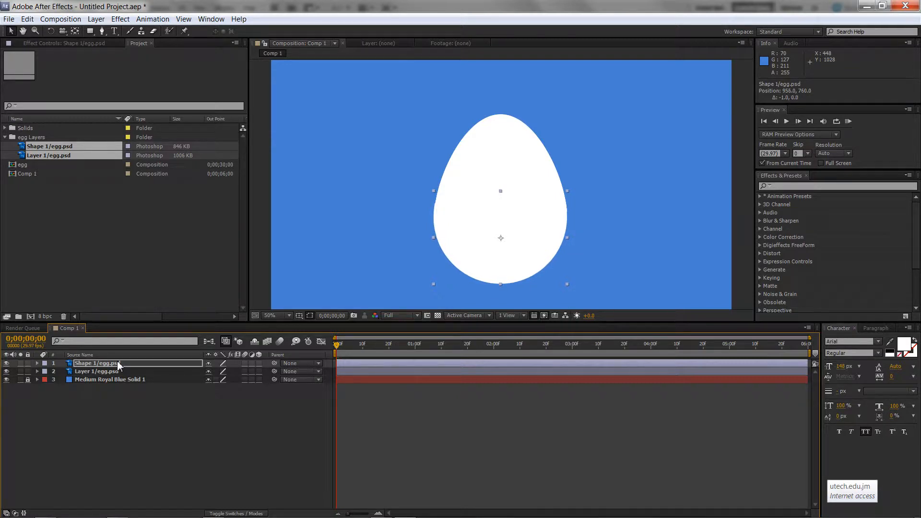
{"action": "key", "text": "Down"}
{"action": "key", "text": "Down"}
Switch to the finished cracked-egg reference image to examine it, then return
{"action": "key", "text": "alt+Tab"}
{"action": "key", "text": "alt+Tab"}
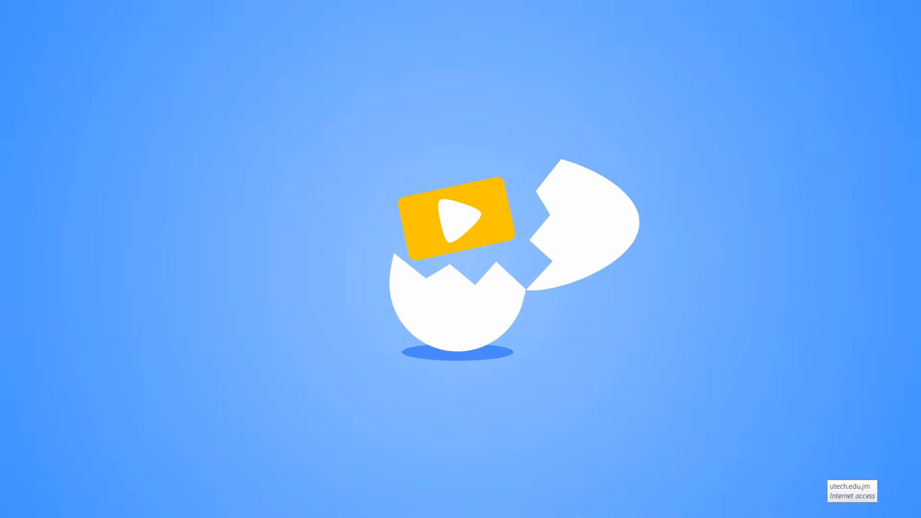
{"action": "key", "text": "alt+Tab"}
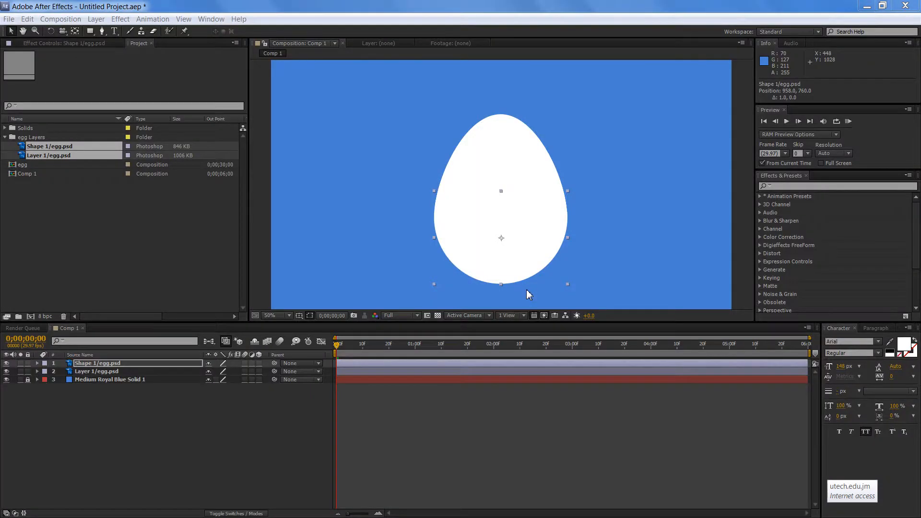
Nudge the egg top layer, Layer 1/egg.psd, up 10 pixels to open a gap along the crack
{"action": "left_click", "coordinate": [260, 246]}
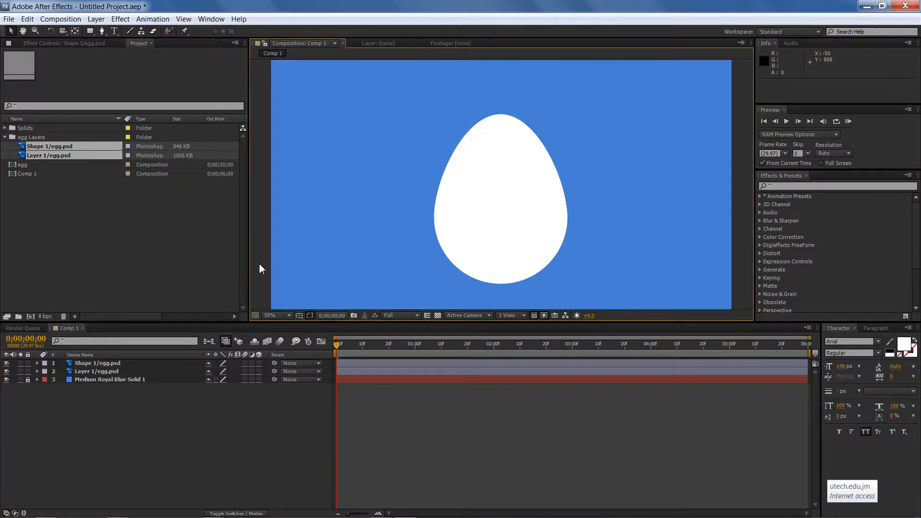
{"action": "left_click", "coordinate": [135, 363]}
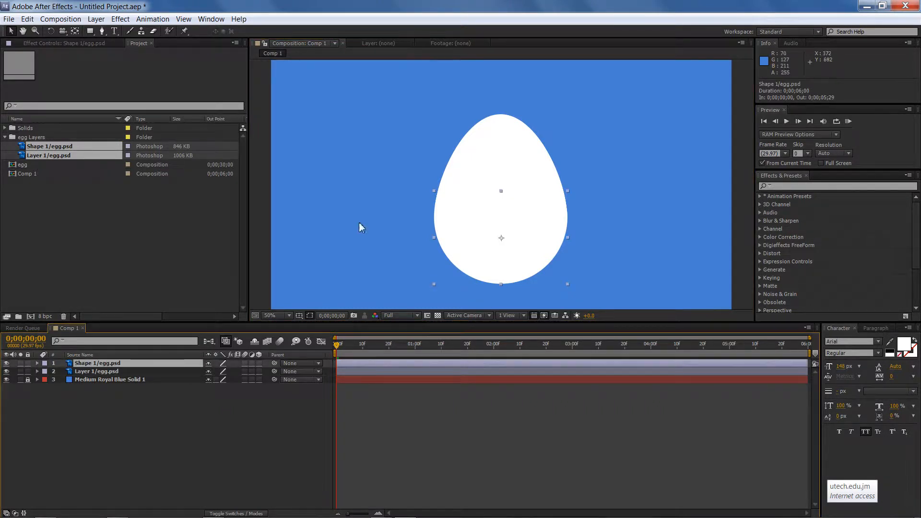
{"action": "left_click", "coordinate": [102, 372]}
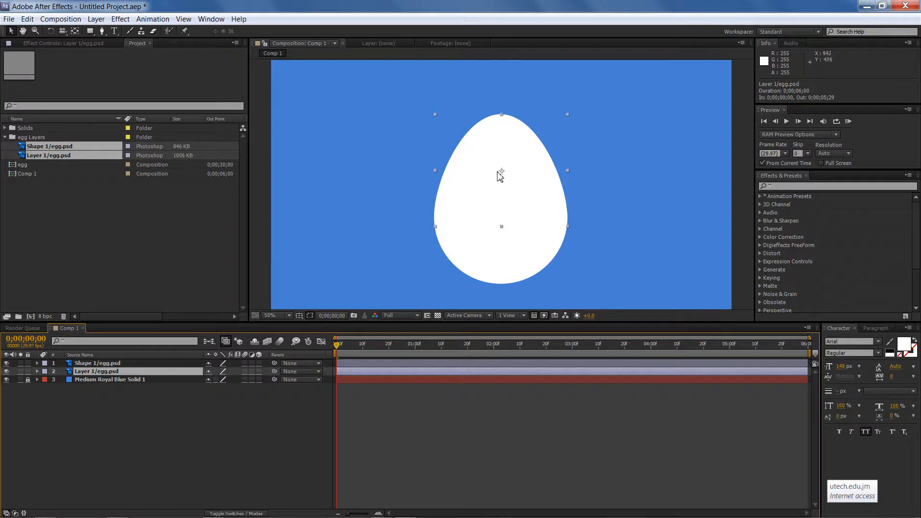
{"action": "left_click", "coordinate": [113, 364]}
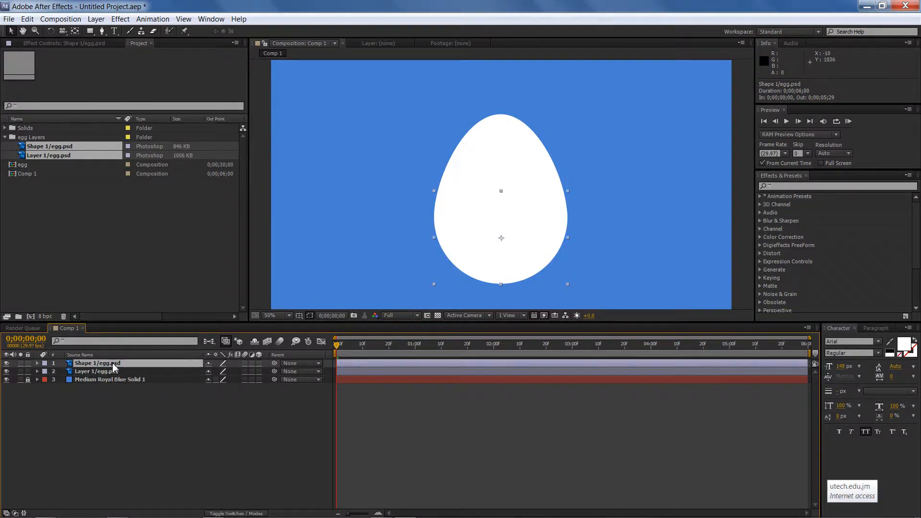
{"action": "left_click", "coordinate": [485, 152]}
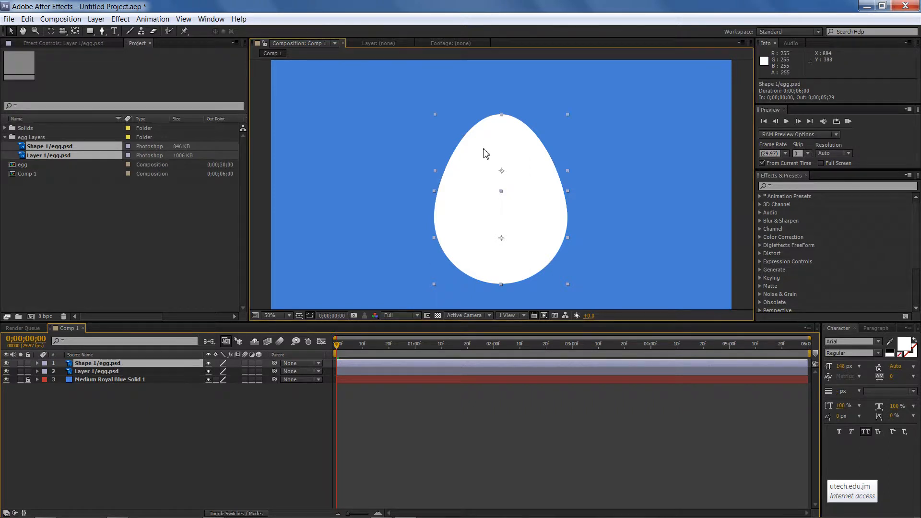
{"action": "key", "text": "shift+Up"}
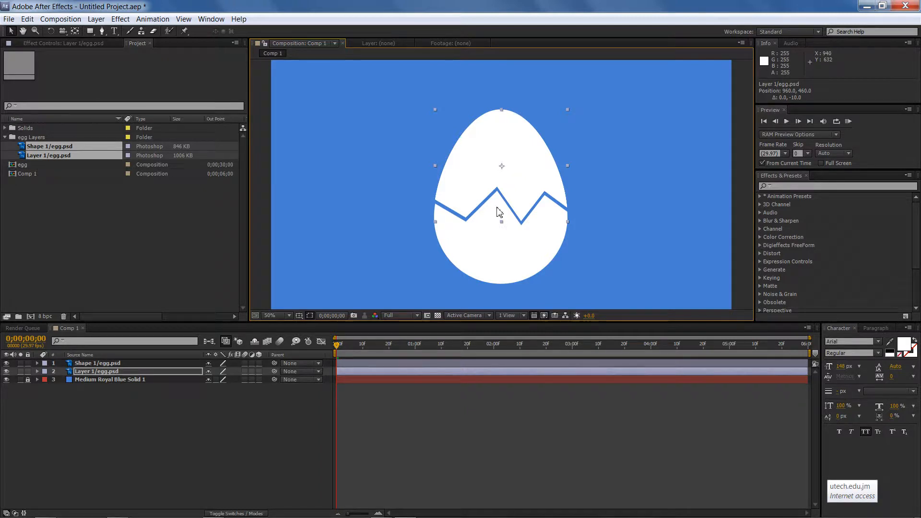
{"action": "left_click", "coordinate": [506, 252]}
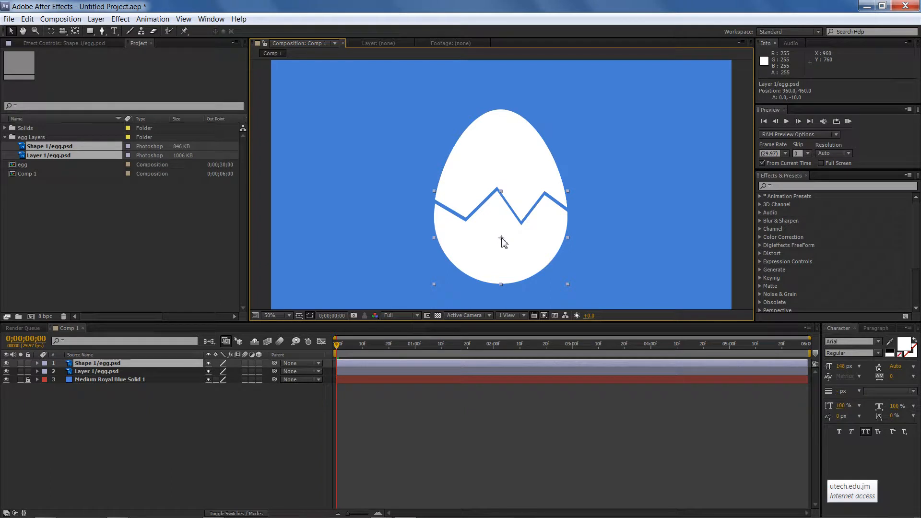
{"action": "left_click", "coordinate": [502, 169]}
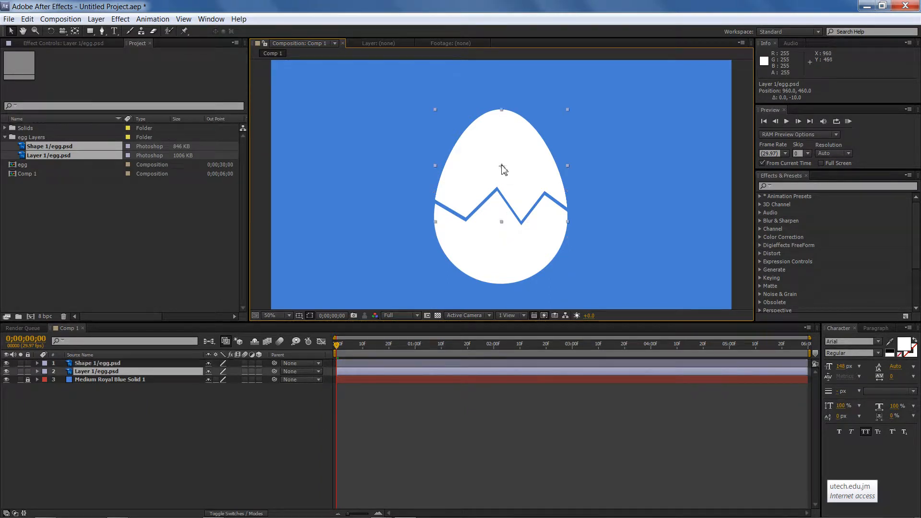
Move the egg top's anchor point to the right end of the crack with the Pan Behind tool
{"action": "left_click", "coordinate": [76, 32]}
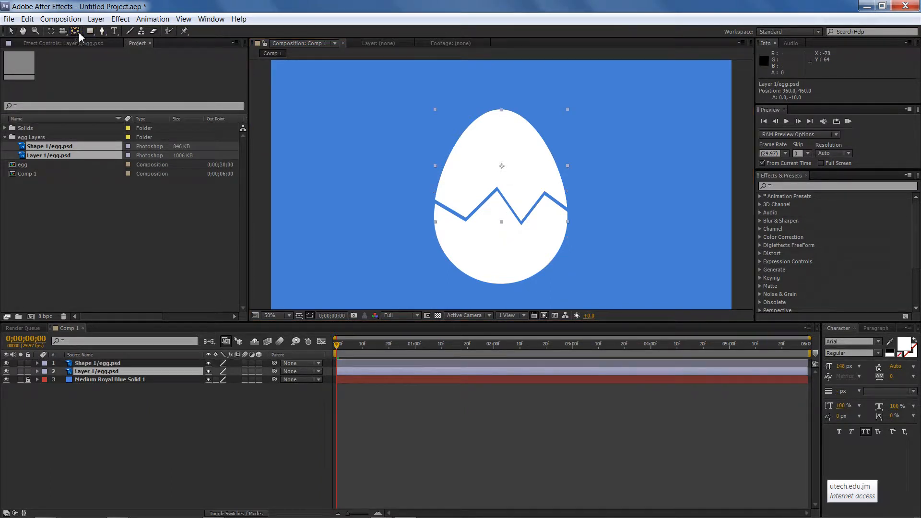
{"action": "left_click_drag", "start_coordinate": [507, 170], "coordinate": [568, 207]}
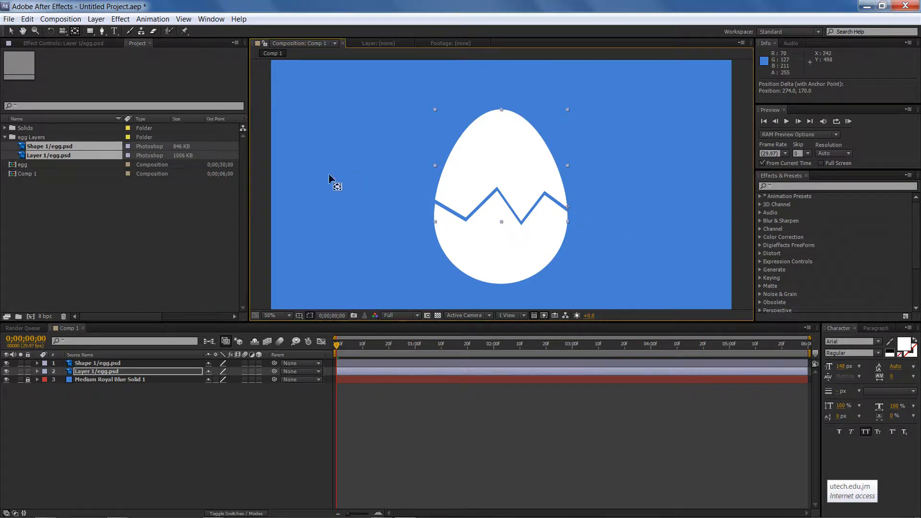
{"action": "left_click", "coordinate": [51, 31]}
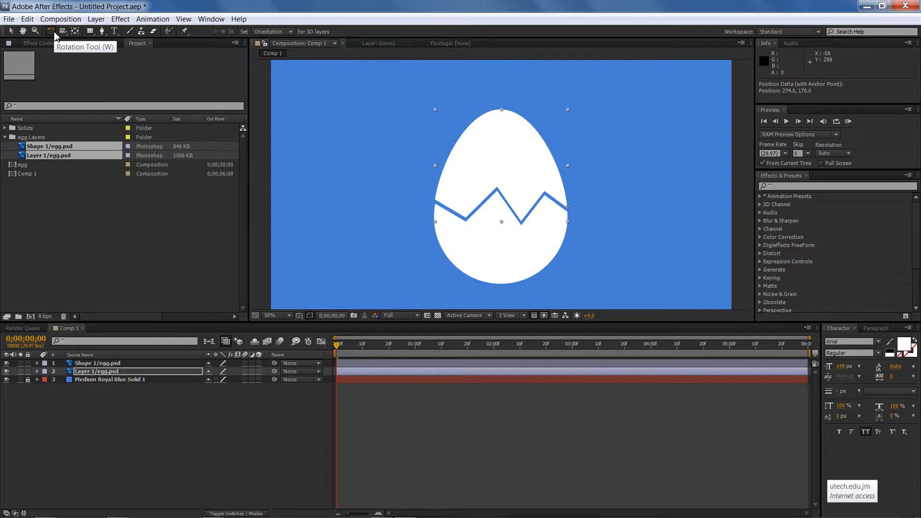
Try rotating the egg top around its new anchor point with the Rotation tool
{"action": "left_click", "coordinate": [52, 33]}
{"action": "left_click_drag", "start_coordinate": [457, 152], "coordinate": [517, 117]}
{"action": "key", "text": "ctrl+z"}
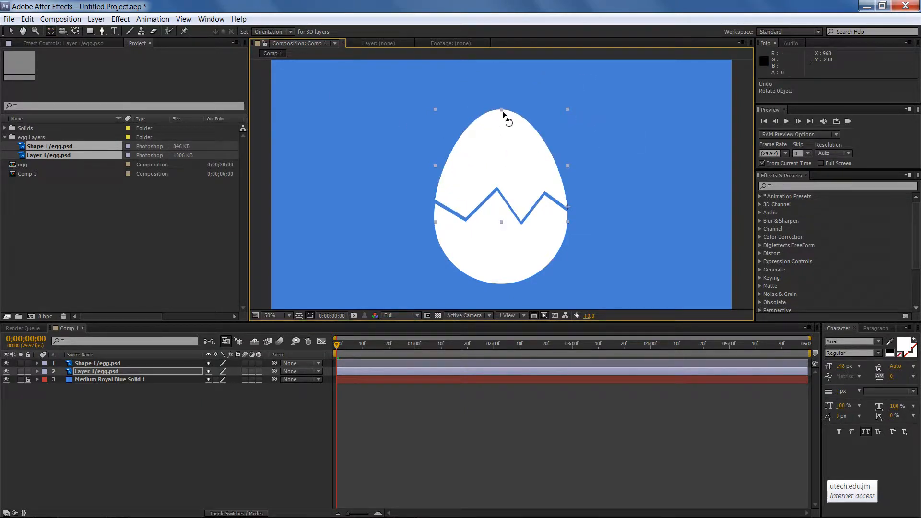
Reveal the egg top's Rotation property and test rotating it to +30°, then undo the rotation
{"action": "key", "text": "v"}
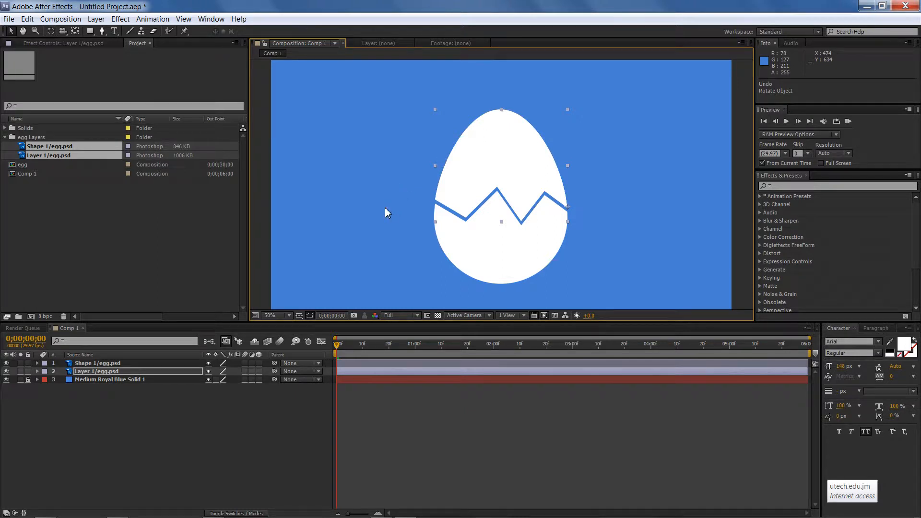
{"action": "key", "text": "r"}
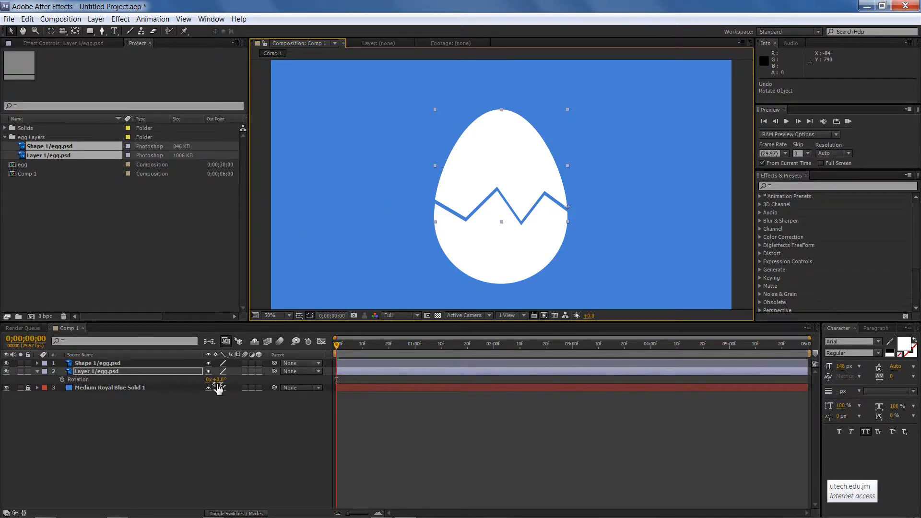
{"action": "left_click_drag", "start_coordinate": [218, 388], "coordinate": [233, 386]}
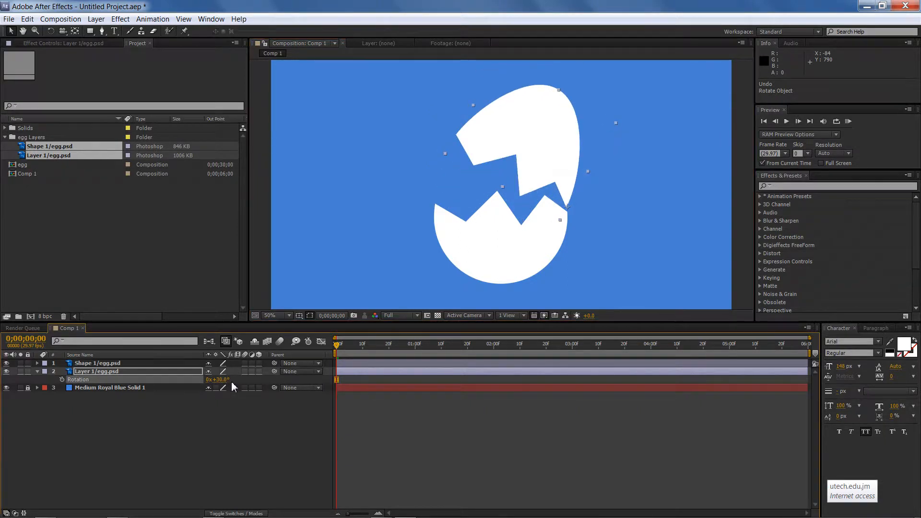
{"action": "key", "text": "ctrl+z"}
{"action": "left_click", "coordinate": [339, 248]}
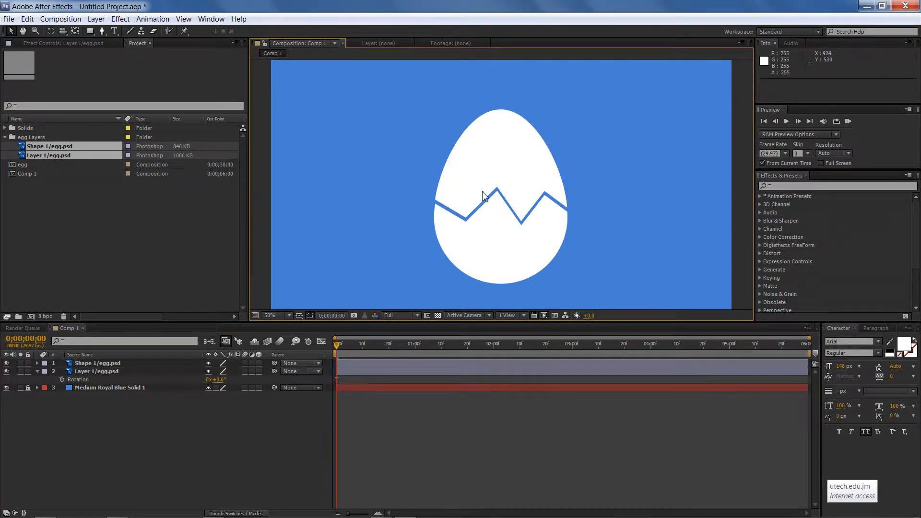
Move the egg top layer back down 10 pixels to close the gap along the crack
{"action": "left_click", "coordinate": [510, 172]}
{"action": "key", "text": "shift+Down"}
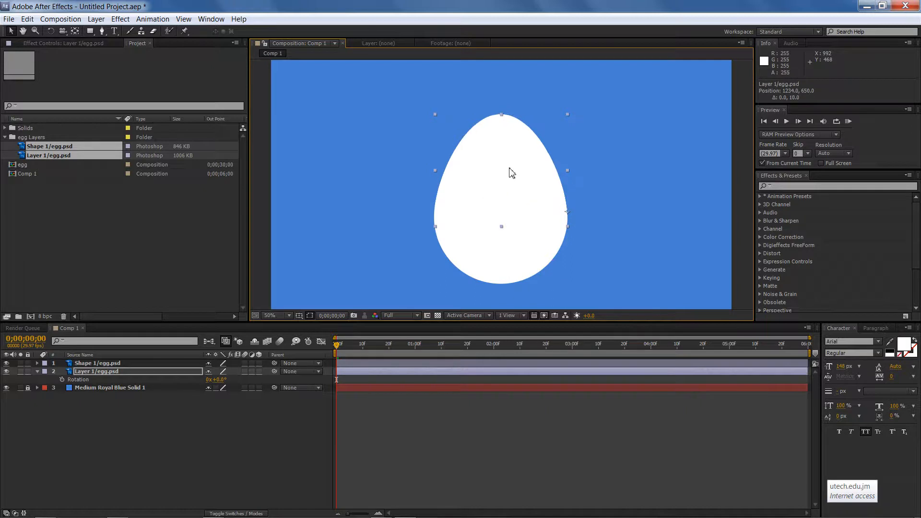
{"action": "key", "text": "Up"}
{"action": "key", "text": "Down"}
{"action": "left_click", "coordinate": [607, 169]}
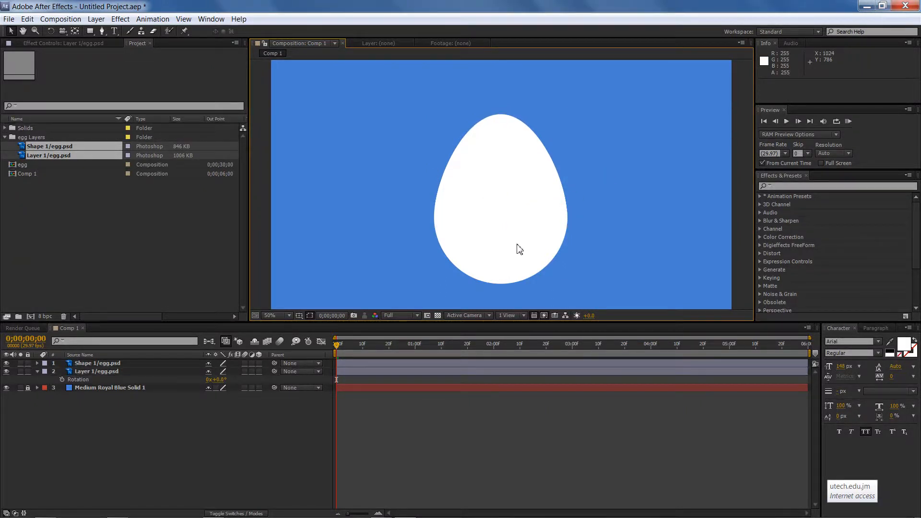
Move the Shape 1/egg.psd base layer's anchor point down to the bottom of the egg with the Pan Behind tool
{"action": "scroll", "coordinate": [453, 226], "scroll_direction": "down", "scroll_amount": 4}
{"action": "scroll", "coordinate": [452, 226], "scroll_direction": "up", "scroll_amount": 2}
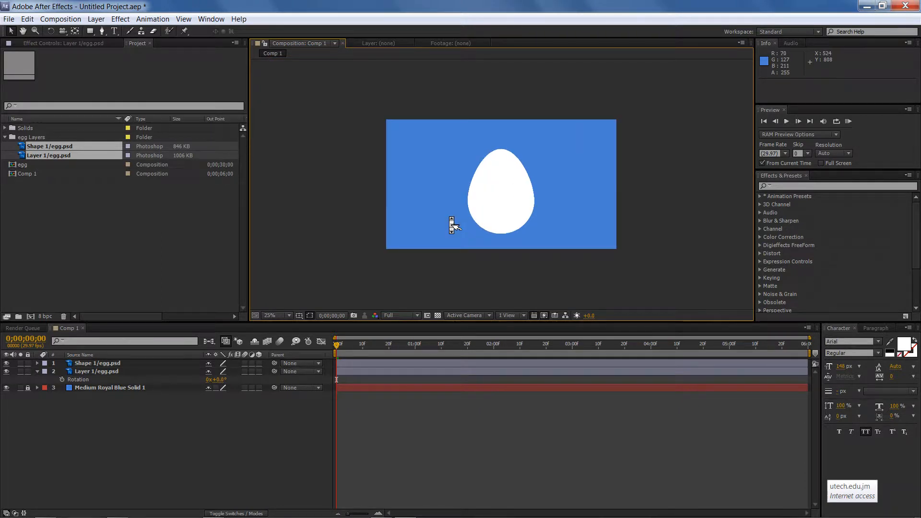
{"action": "left_click", "coordinate": [134, 372]}
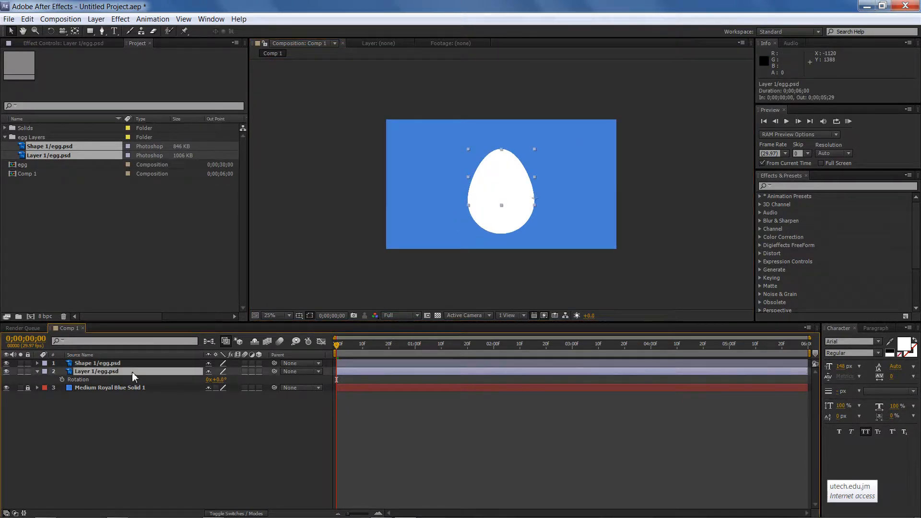
{"action": "left_click", "coordinate": [126, 363]}
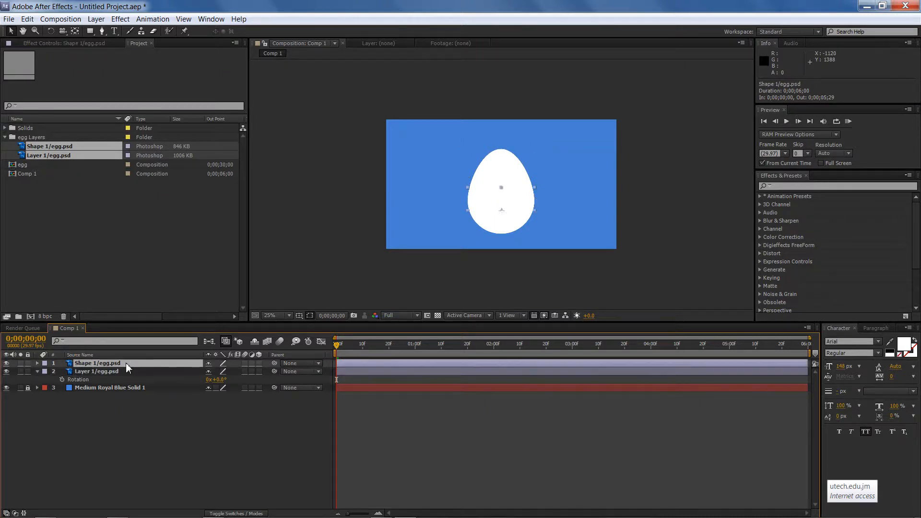
{"action": "left_click", "coordinate": [128, 373]}
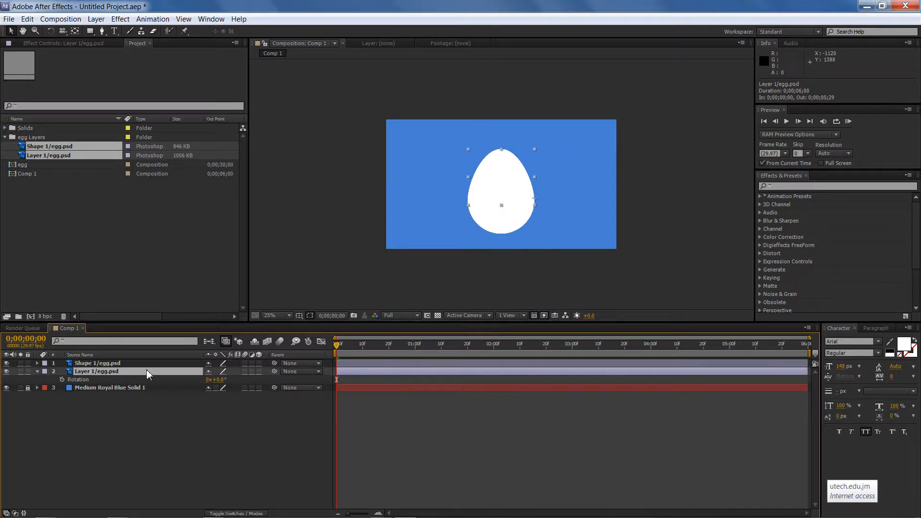
{"action": "left_click", "coordinate": [498, 230]}
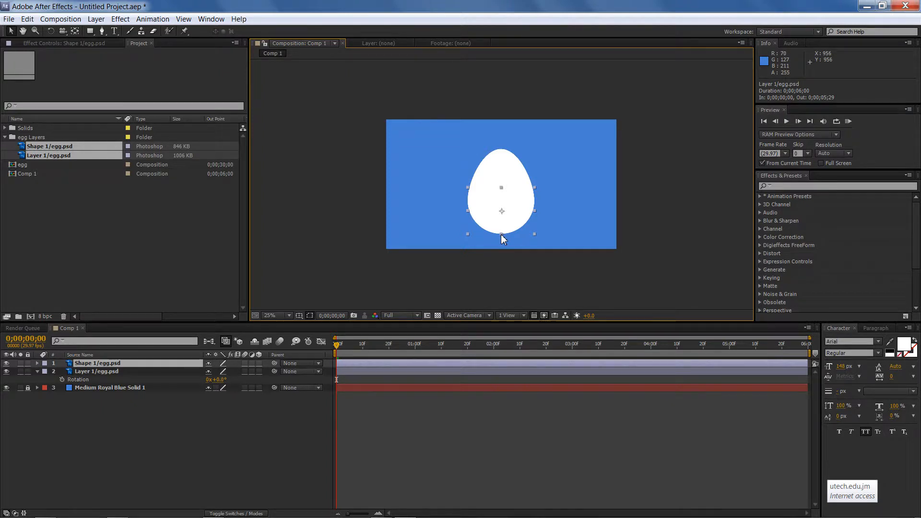
{"action": "left_click", "coordinate": [73, 31]}
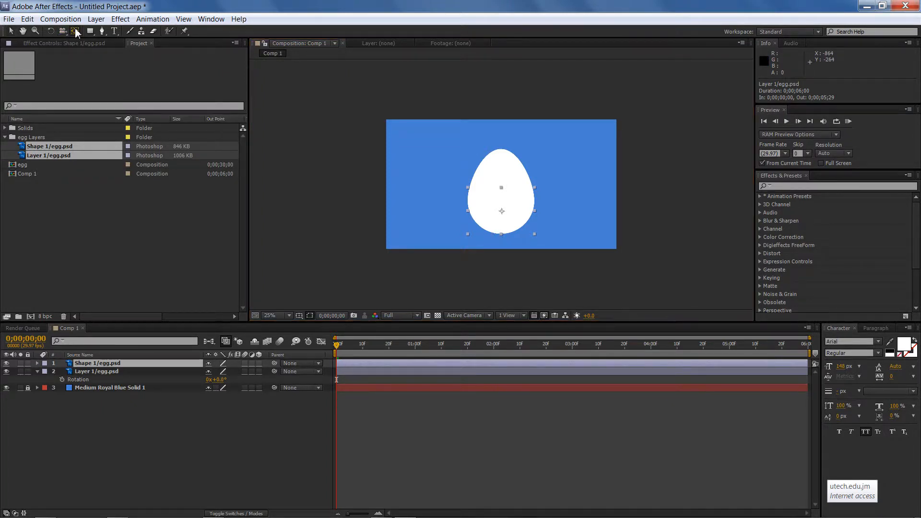
{"action": "left_click_drag", "start_coordinate": [502, 212], "coordinate": [500, 234]}
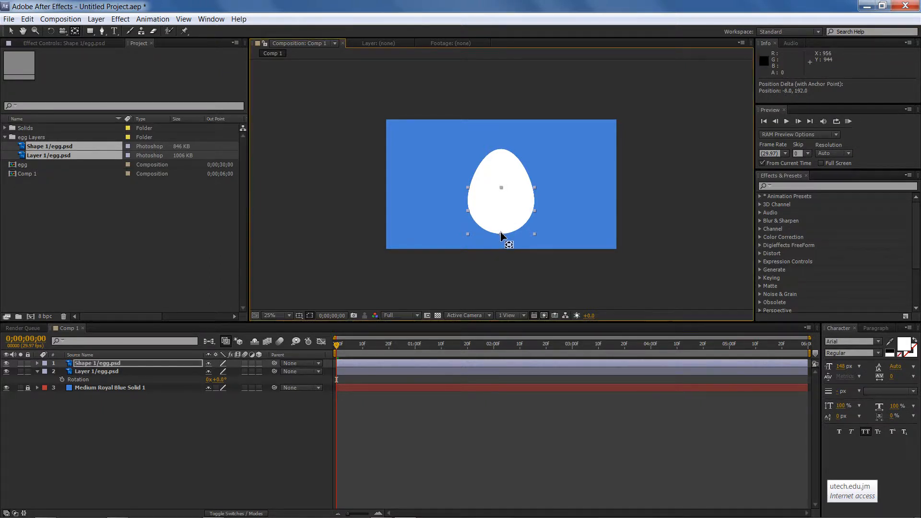
{"action": "left_click", "coordinate": [10, 31]}
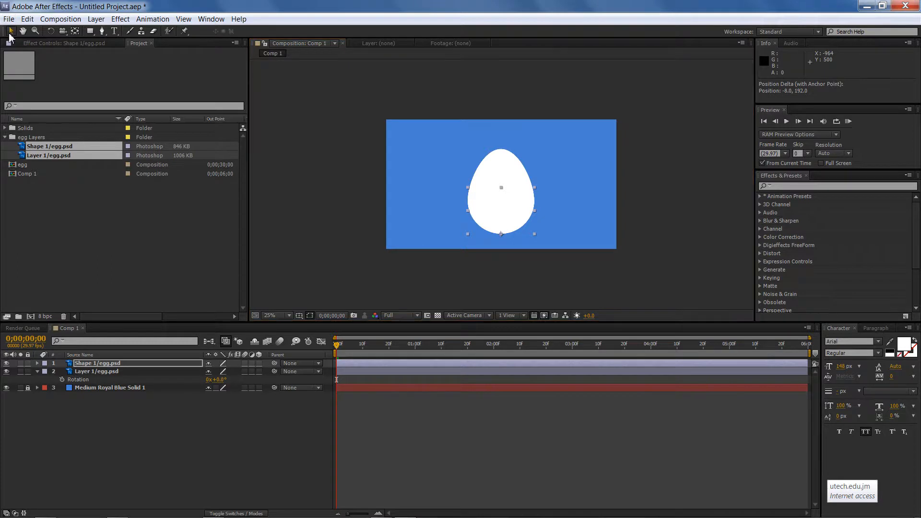
{"action": "left_click", "coordinate": [318, 129]}
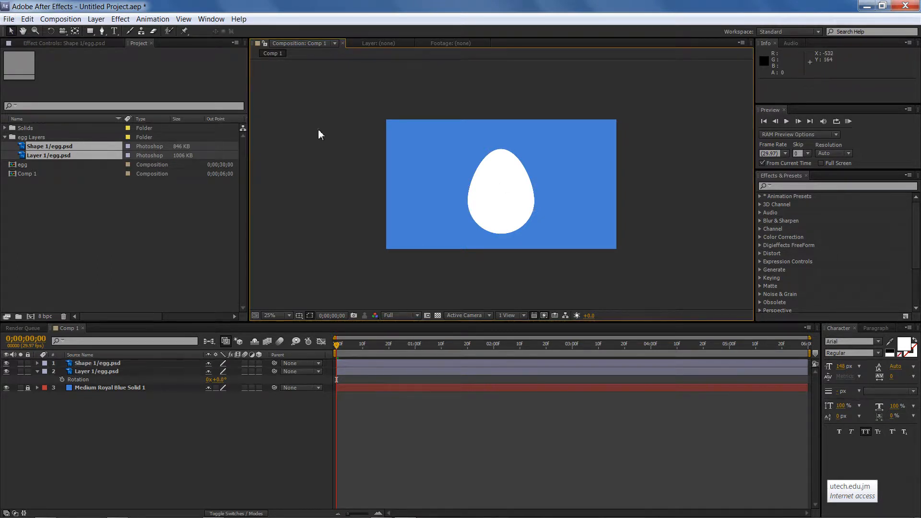
Parent the egg top layer, Layer 1/egg.psd, to the base layer, Shape 1/egg.psd
{"action": "left_click", "coordinate": [117, 364]}
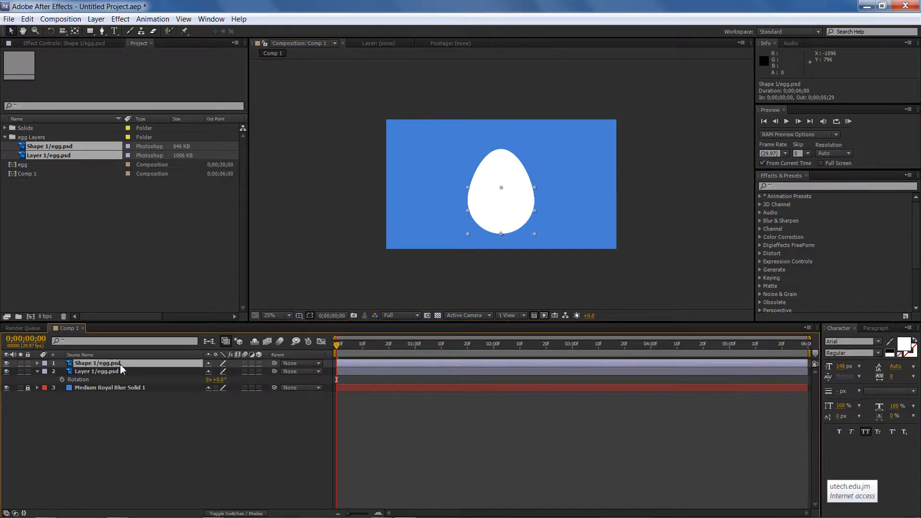
{"action": "left_click", "coordinate": [116, 373]}
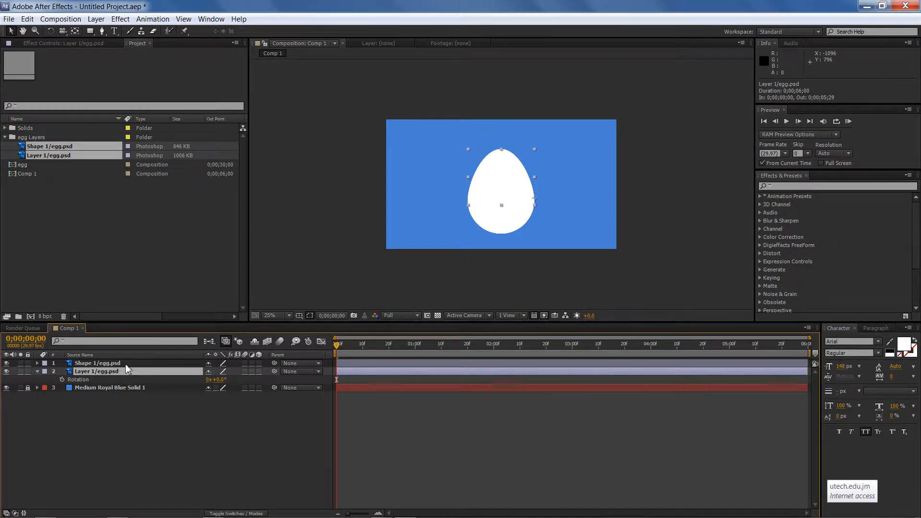
{"action": "left_click", "coordinate": [124, 363]}
{"action": "left_click", "coordinate": [144, 373]}
{"action": "left_click_drag", "start_coordinate": [274, 371], "coordinate": [116, 363]}
{"action": "left_click", "coordinate": [309, 247]}
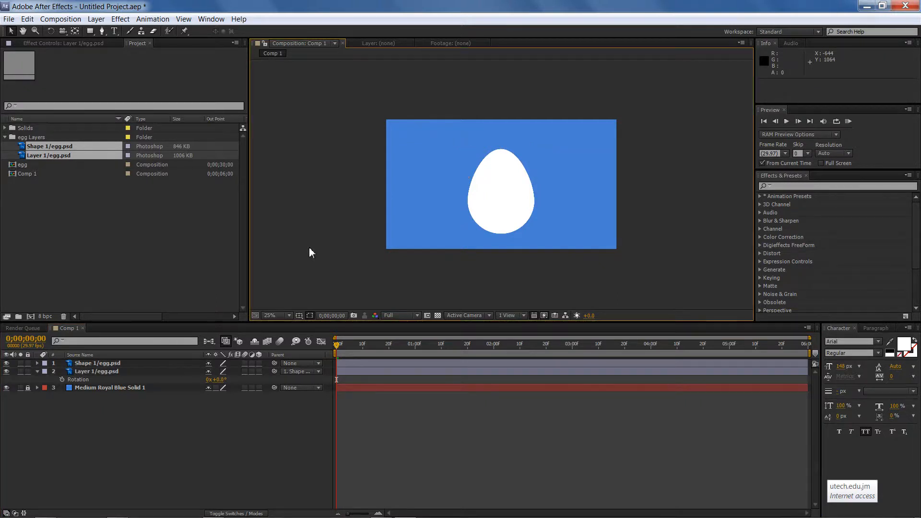
Rename the Shape 1/egg.psd layer as egg base
{"action": "left_click", "coordinate": [133, 367]}
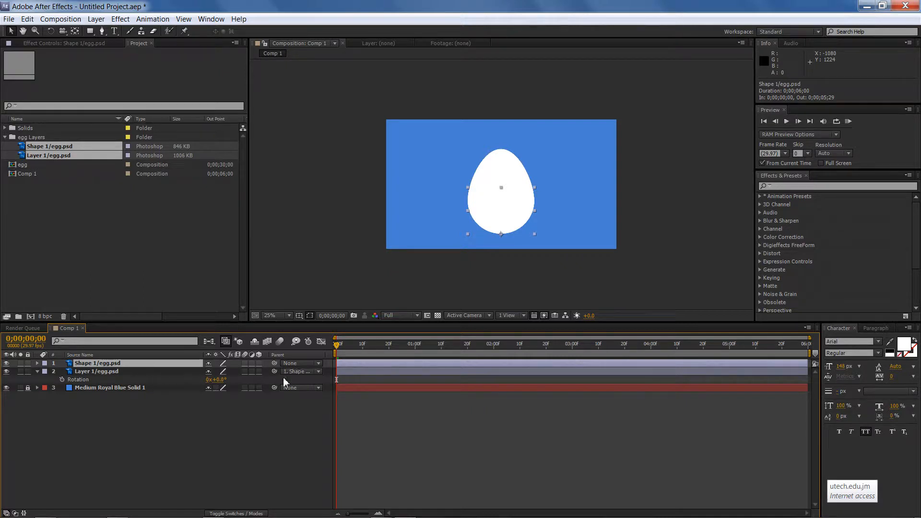
{"action": "left_click", "coordinate": [134, 372]}
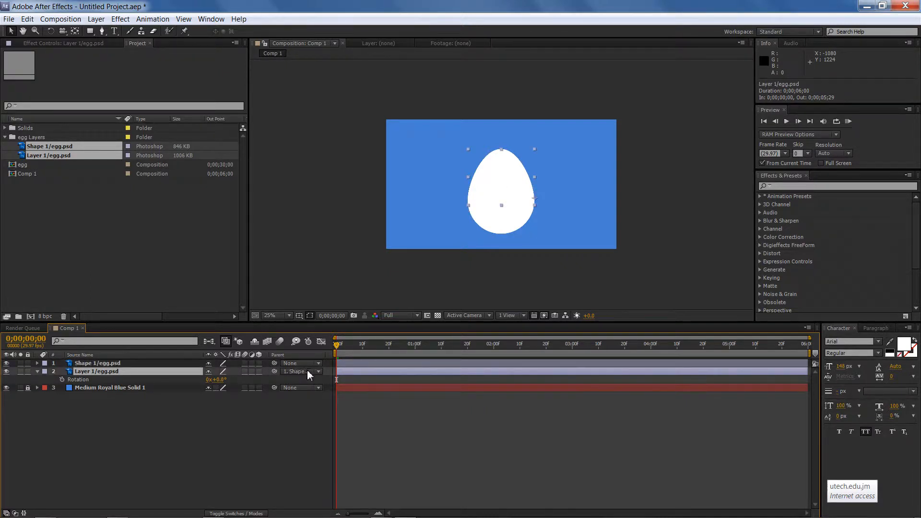
{"action": "right_click", "coordinate": [119, 366]}
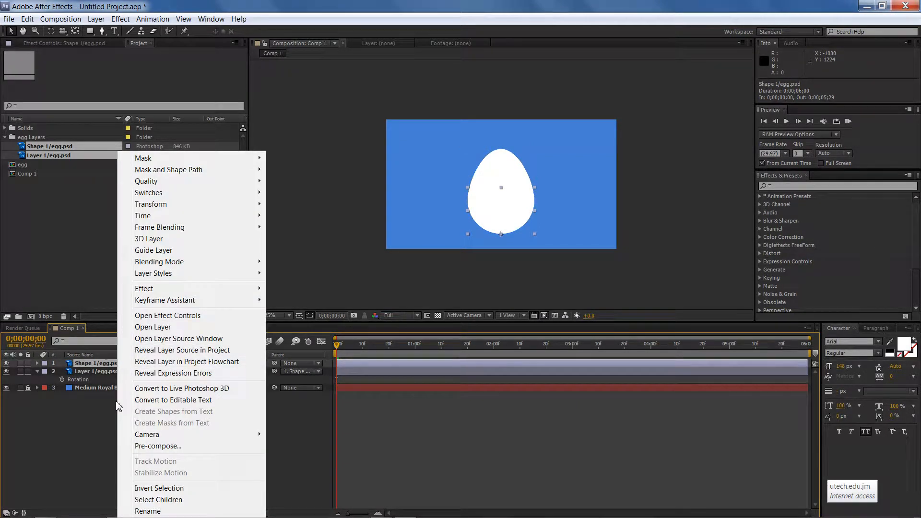
{"action": "left_click", "coordinate": [160, 512]}
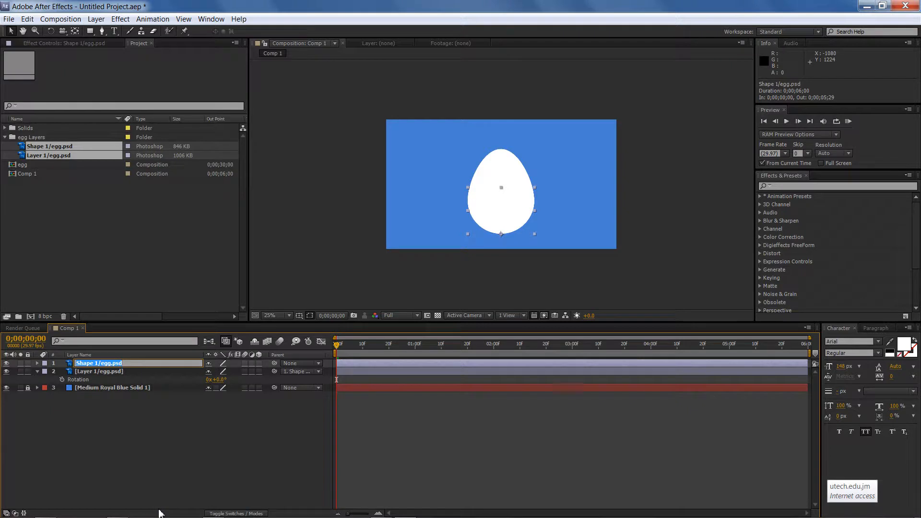
{"action": "type", "text": "egg base"}
{"action": "key", "text": "Return"}
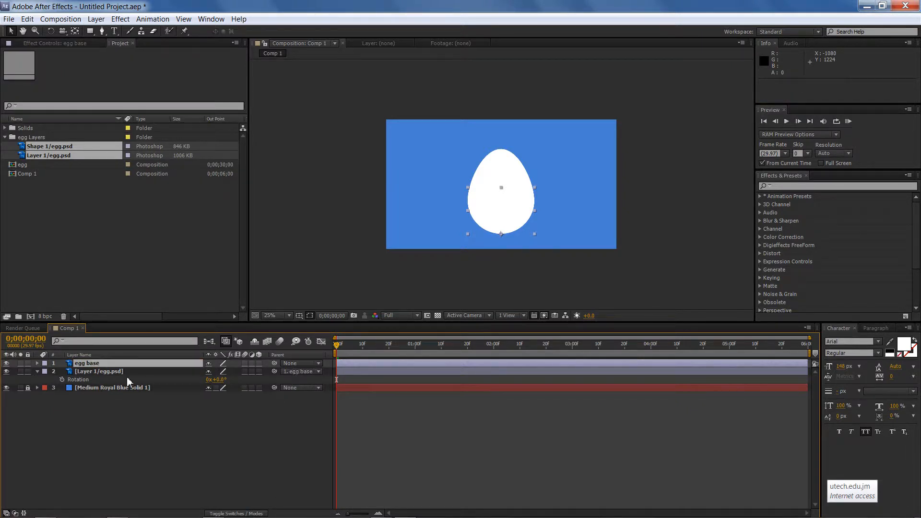
Rename the Layer 1/egg.psd layer as egg top
{"action": "left_click", "coordinate": [102, 370]}
{"action": "right_click", "coordinate": [102, 370]}
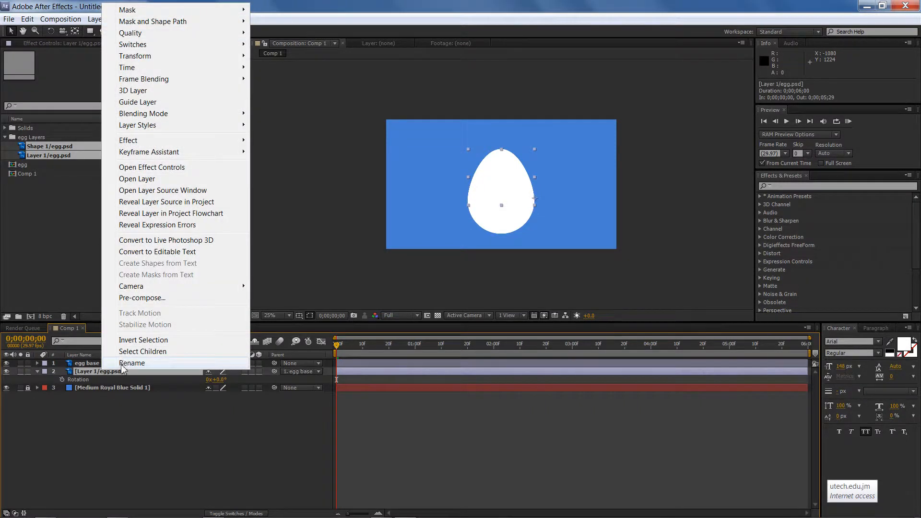
{"action": "left_click", "coordinate": [123, 364]}
{"action": "type", "text": "egg top"}
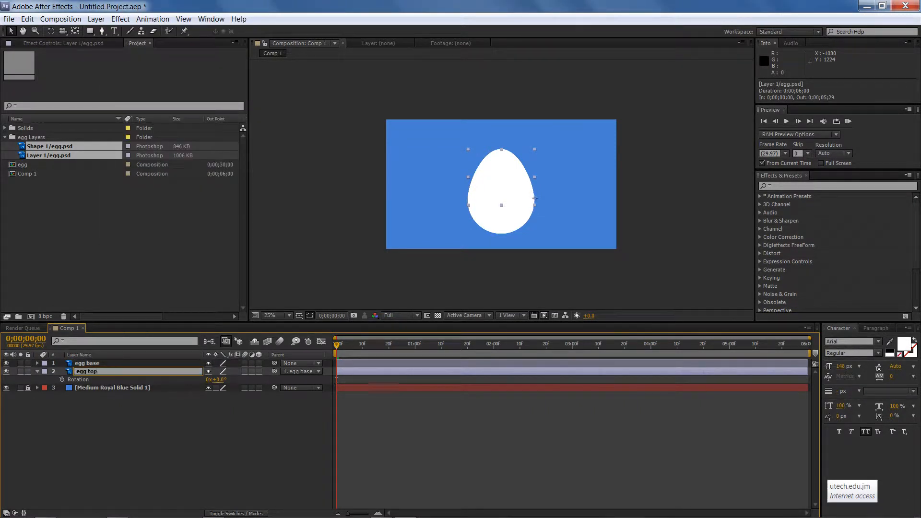
{"action": "key", "text": "Return"}
{"action": "left_click", "coordinate": [130, 363]}
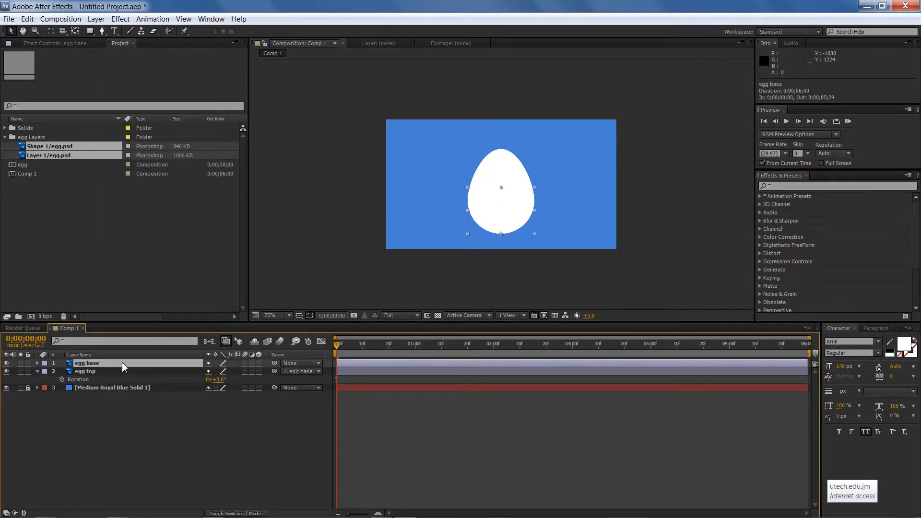
{"action": "mouse_move", "coordinate": [503, 216]}
{"action": "left_mouse_down"}
{"action": "mouse_move", "coordinate": [528, 206]}
{"action": "mouse_move", "coordinate": [519, 208]}
{"action": "left_mouse_up"}
{"action": "key", "text": "ctrl+z"}
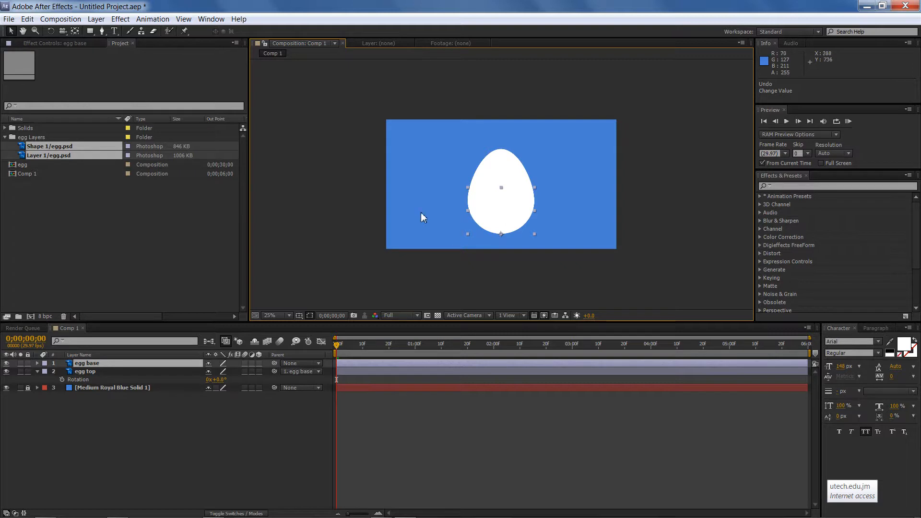
Add a new Null Object layer to the composition
{"action": "left_click", "coordinate": [126, 400]}
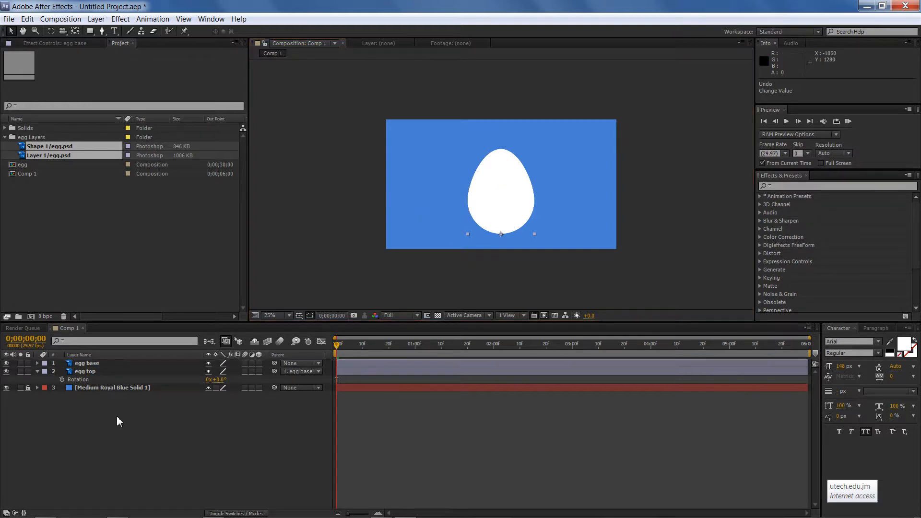
{"action": "right_click", "coordinate": [310, 212]}
{"action": "mouse_move", "coordinate": [354, 223]}
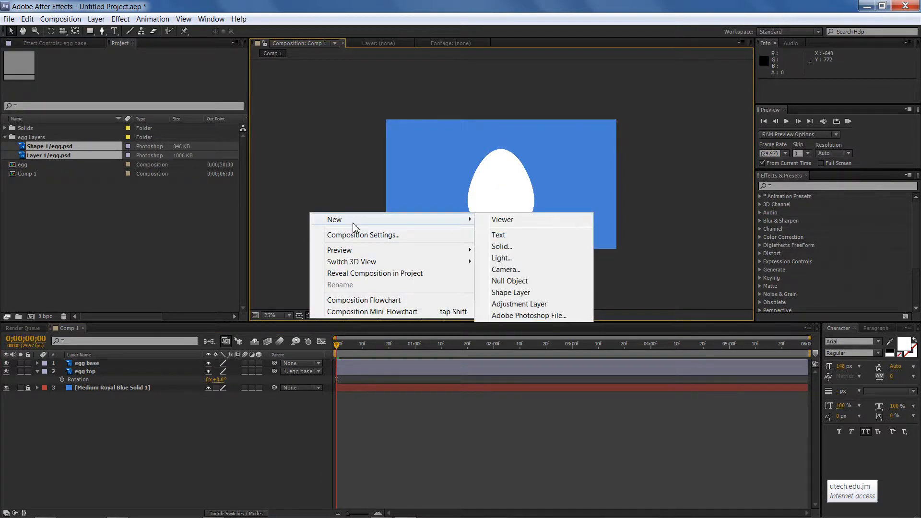
{"action": "left_click", "coordinate": [505, 280]}
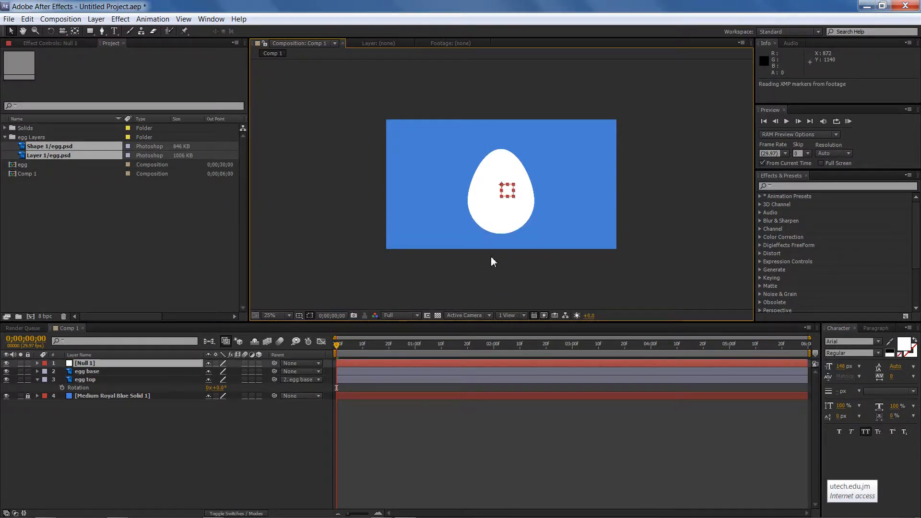
Show the null's Position, Scale, Rotation and Opacity properties and move the null down to the egg's bottom, about 960, 952
{"action": "key", "text": "p"}
{"action": "key", "text": "shift+s"}
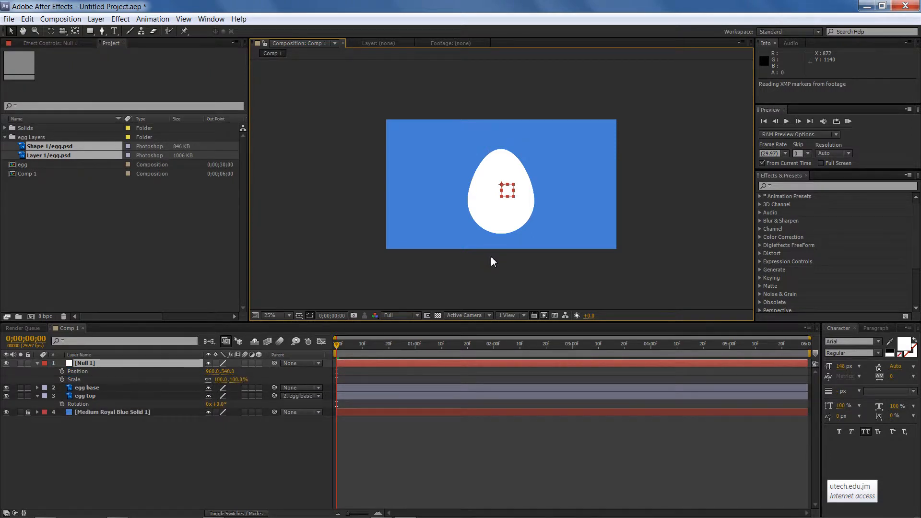
{"action": "key", "text": "shift+r"}
{"action": "key", "text": "shift+t"}
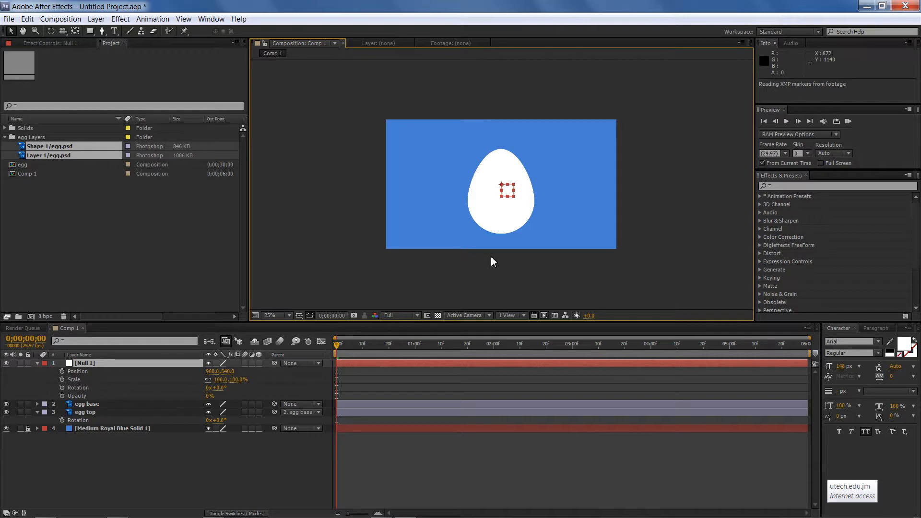
{"action": "left_click", "coordinate": [146, 364]}
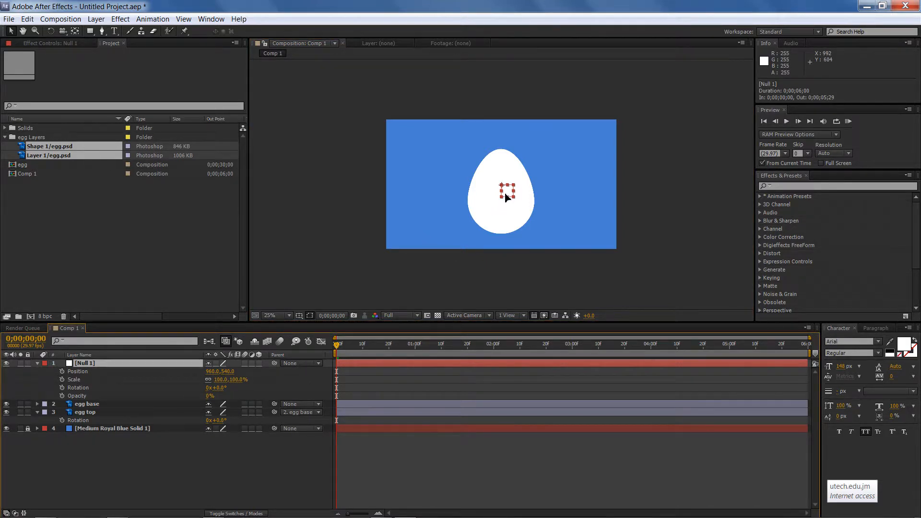
{"action": "left_click_drag", "start_coordinate": [507, 195], "coordinate": [504, 242]}
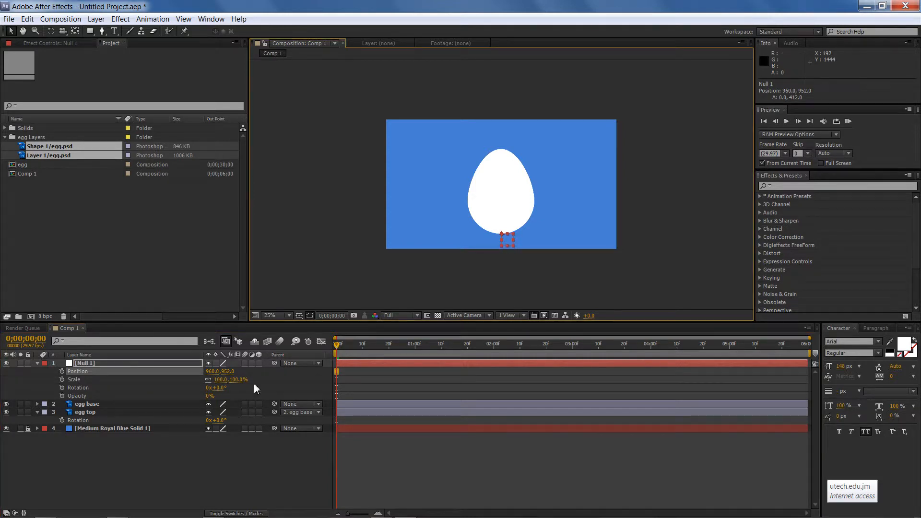
Parent the egg base layer to the null object
{"action": "left_click", "coordinate": [37, 404]}
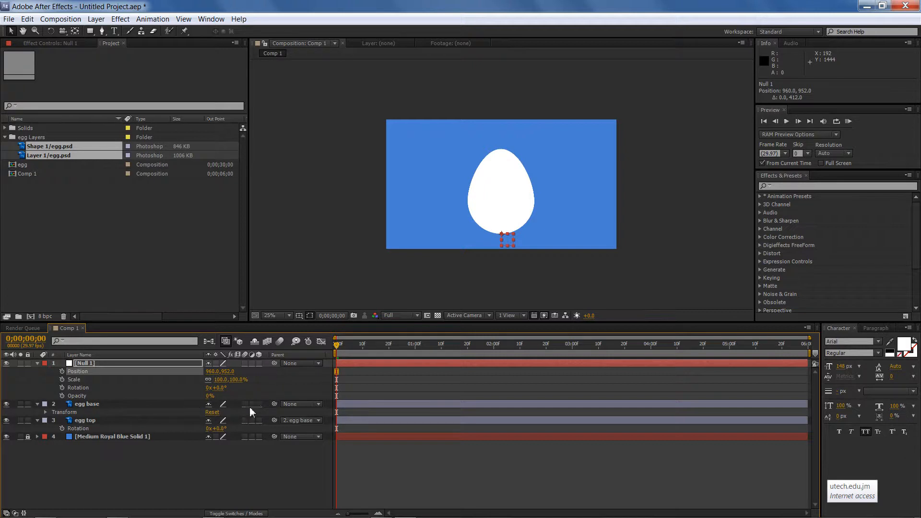
{"action": "left_click_drag", "start_coordinate": [275, 405], "coordinate": [140, 364]}
Scale the null down to 65%, shrinking the egg
{"action": "left_click_drag", "start_coordinate": [242, 383], "coordinate": [225, 380]}
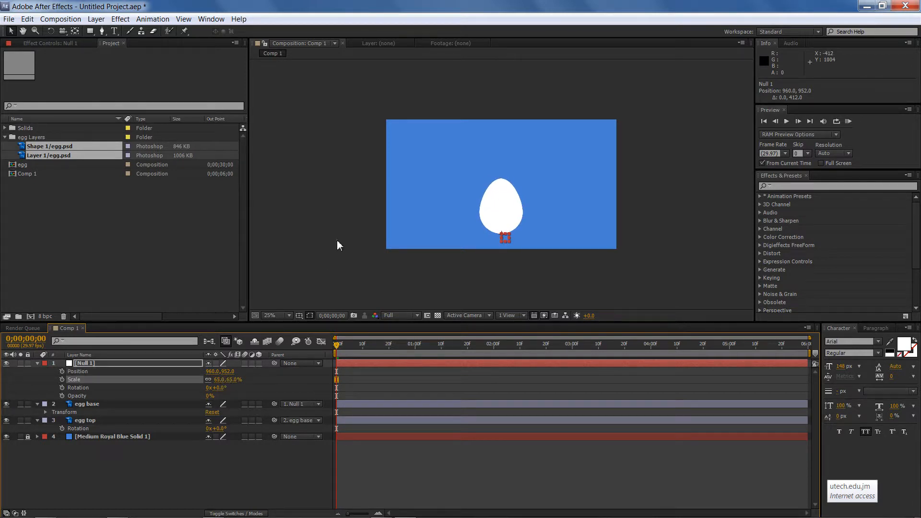
{"action": "left_click", "coordinate": [336, 240]}
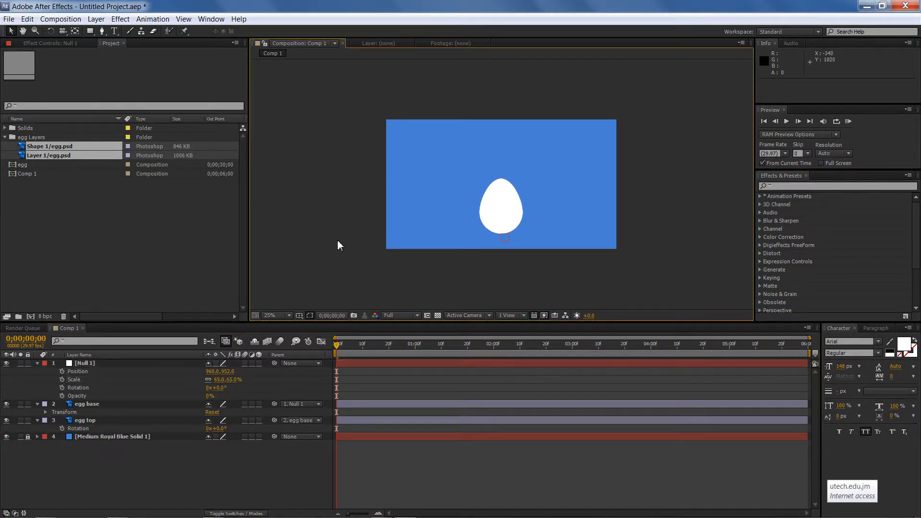
Move the null upward to a position of 960, 752
{"action": "left_click", "coordinate": [97, 365]}
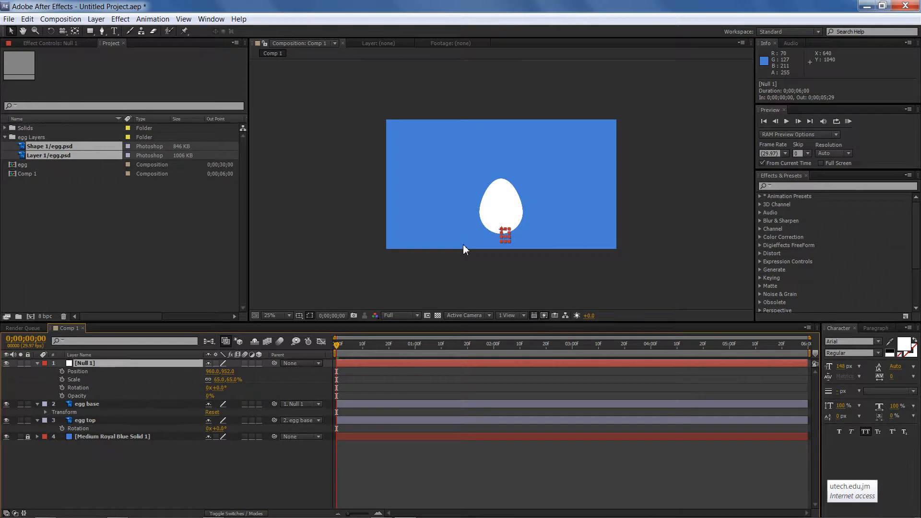
{"action": "key", "text": "shift+Up"}
{"action": "key", "text": "shift+Up"}
{"action": "key", "text": "shift+Up"}
{"action": "key", "text": "shift+Up"}
{"action": "key", "text": "shift+Up"}
{"action": "key", "text": "shift+Up"}
{"action": "key", "text": "shift+Up"}
{"action": "key", "text": "shift+Up"}
{"action": "key", "text": "shift+Up"}
{"action": "key", "text": "shift+Up"}
{"action": "key", "text": "shift+Up"}
{"action": "key", "text": "shift+Up"}
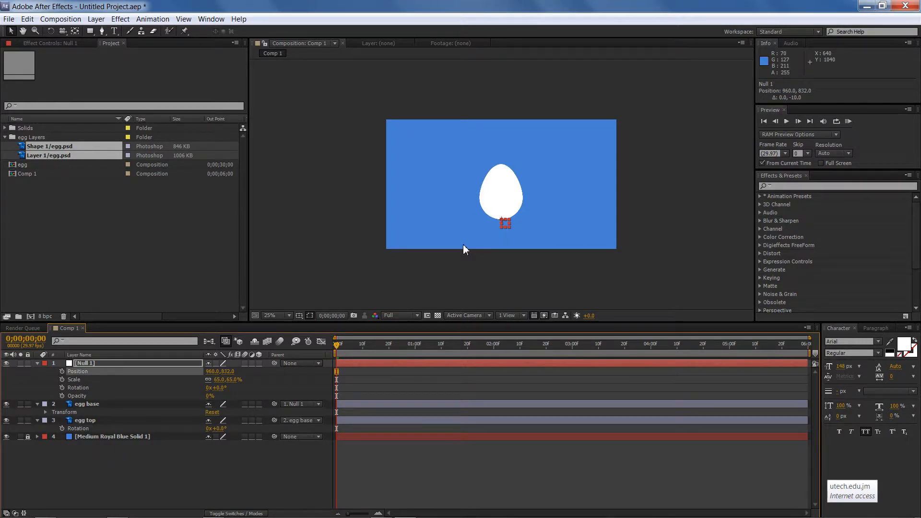
{"action": "key", "text": "shift+Up"}
{"action": "key", "text": "shift+Up"}
{"action": "key", "text": "shift+Up"}
{"action": "key", "text": "shift+Up"}
{"action": "key", "text": "shift+Up"}
{"action": "key", "text": "shift+Up"}
{"action": "key", "text": "shift+Up"}
{"action": "key", "text": "shift+Up"}
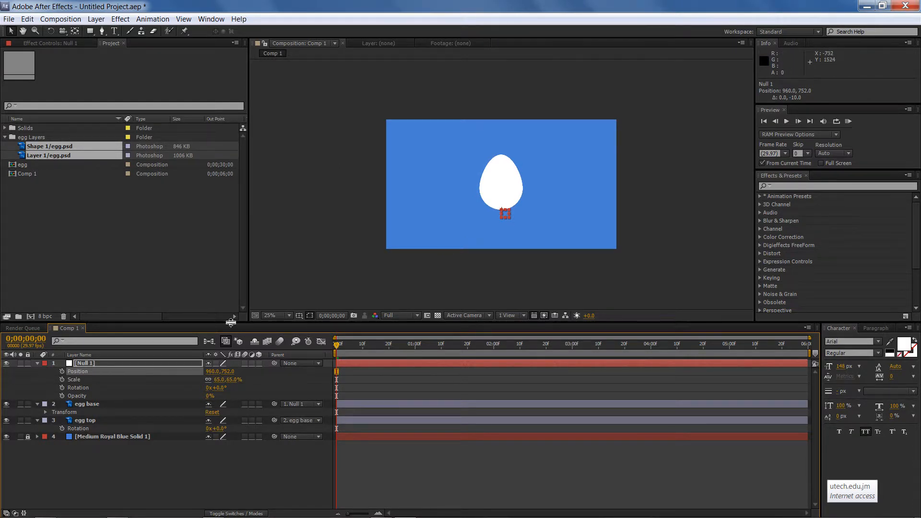
Add a new empty shape layer to the composition
{"action": "left_click", "coordinate": [39, 362]}
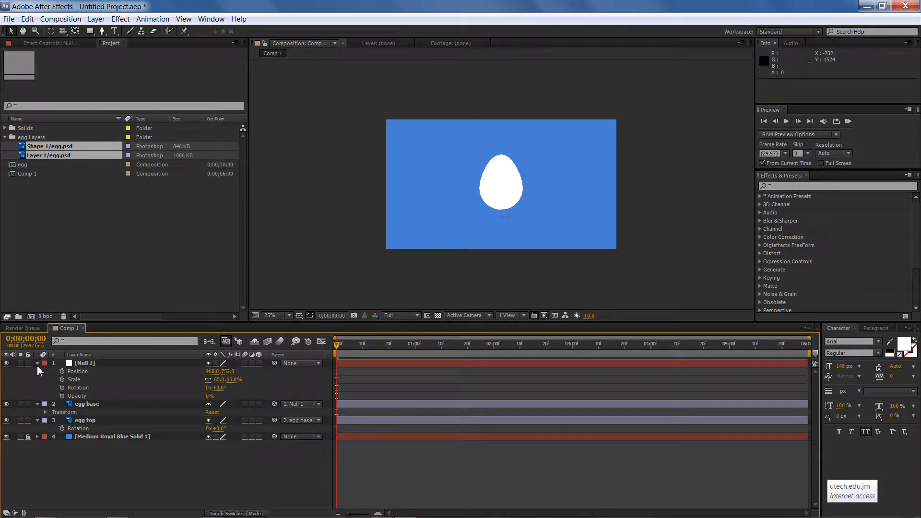
{"action": "left_click", "coordinate": [37, 404]}
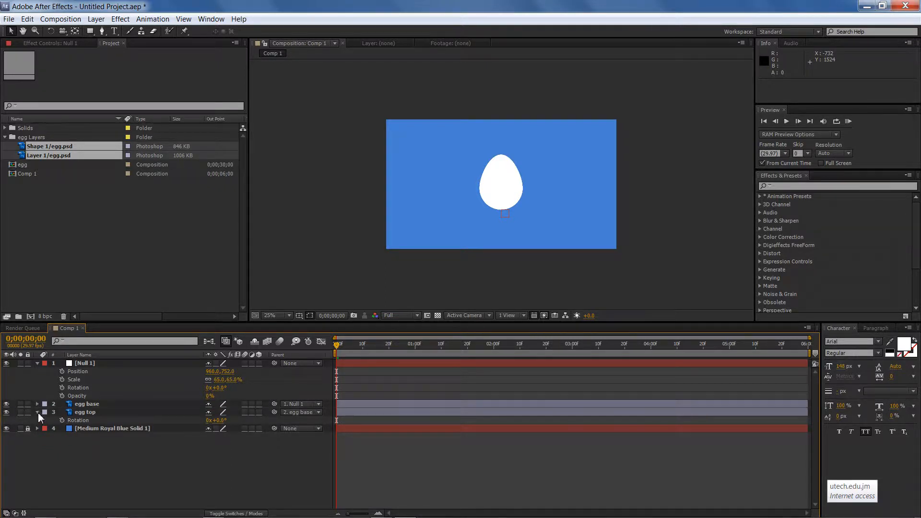
{"action": "left_click", "coordinate": [38, 412]}
{"action": "left_click", "coordinate": [37, 363]}
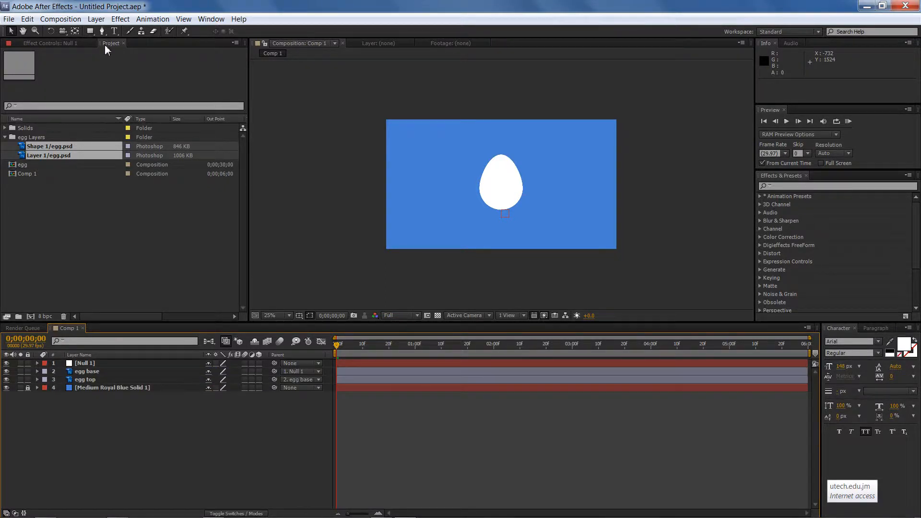
{"action": "left_click", "coordinate": [168, 57]}
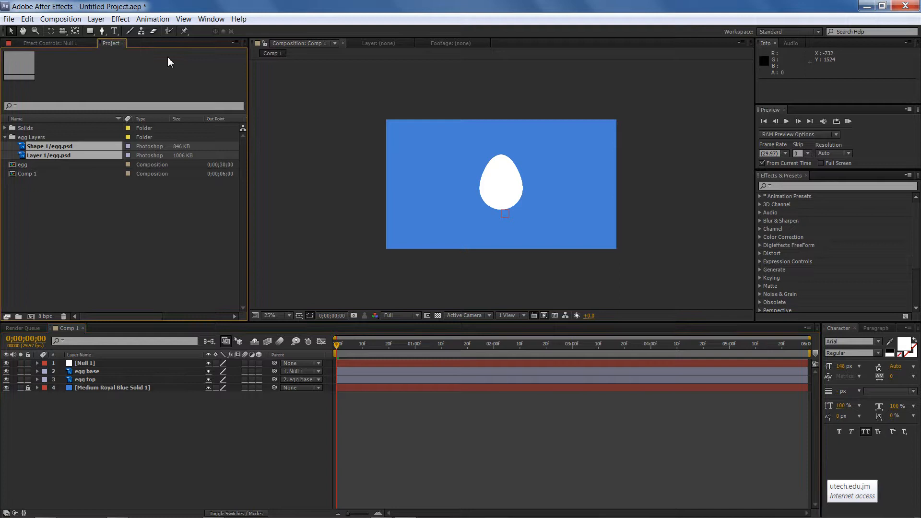
{"action": "left_click", "coordinate": [311, 105]}
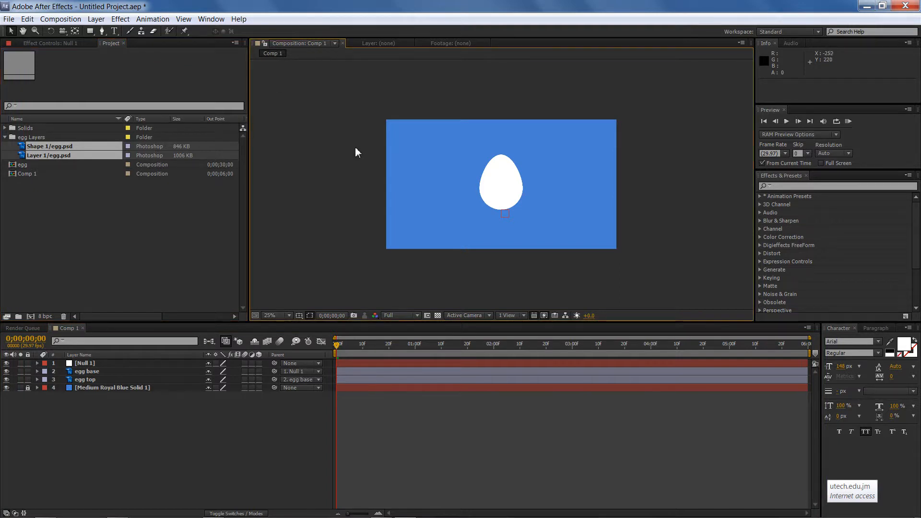
{"action": "right_click", "coordinate": [311, 105]}
{"action": "mouse_move", "coordinate": [331, 114]}
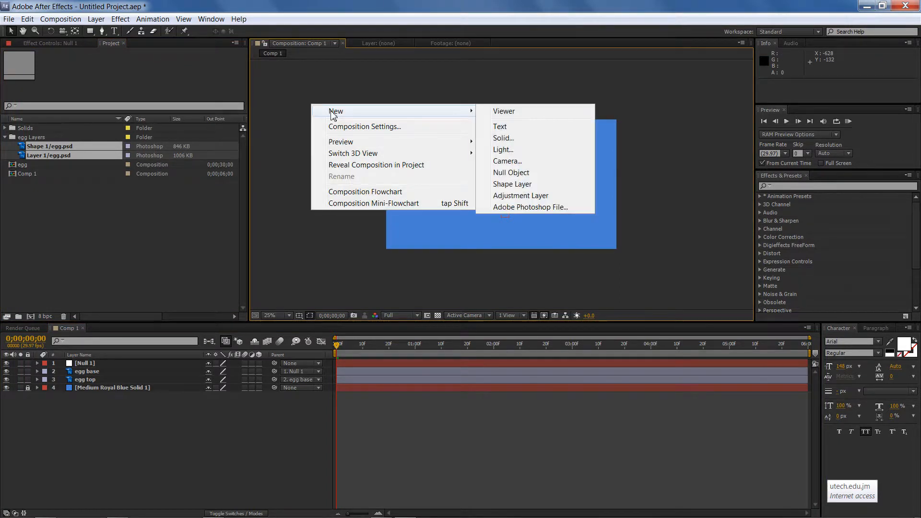
{"action": "left_click", "coordinate": [510, 185]}
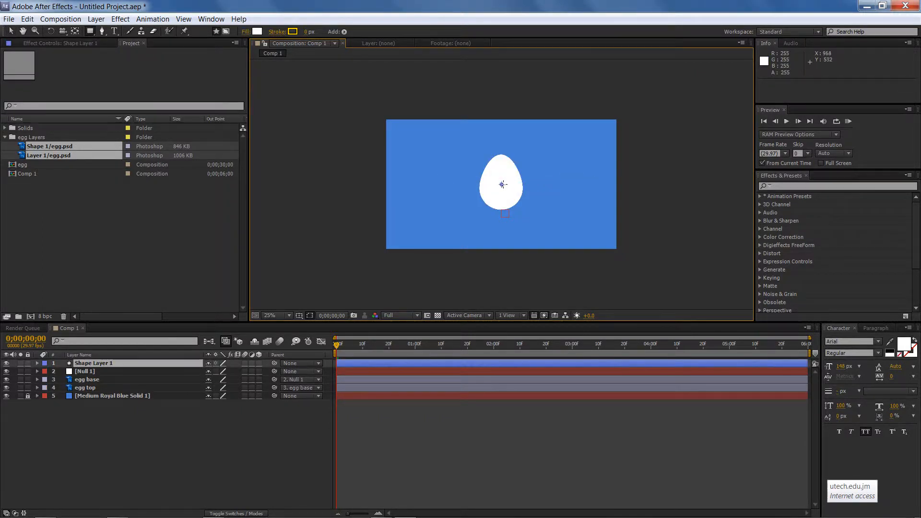
Add an ellipse path to the shape layer
{"action": "left_click", "coordinate": [344, 32]}
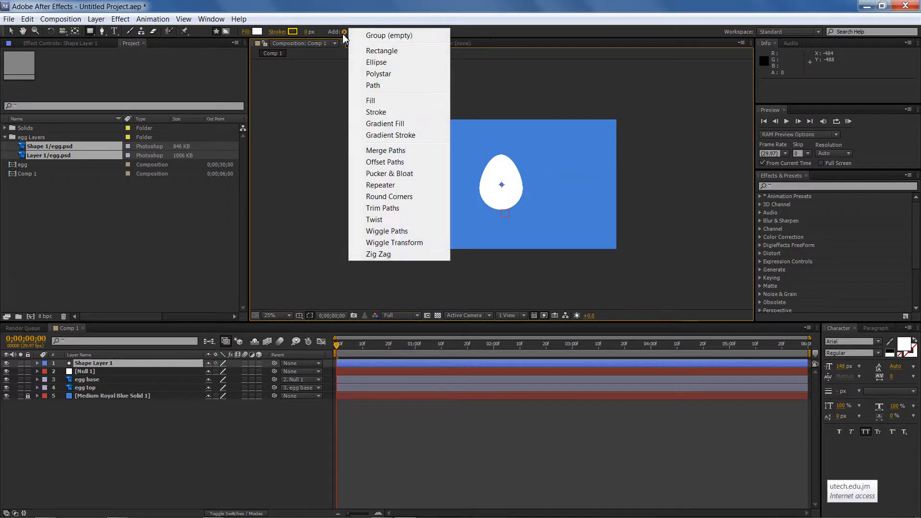
{"action": "left_click", "coordinate": [376, 63]}
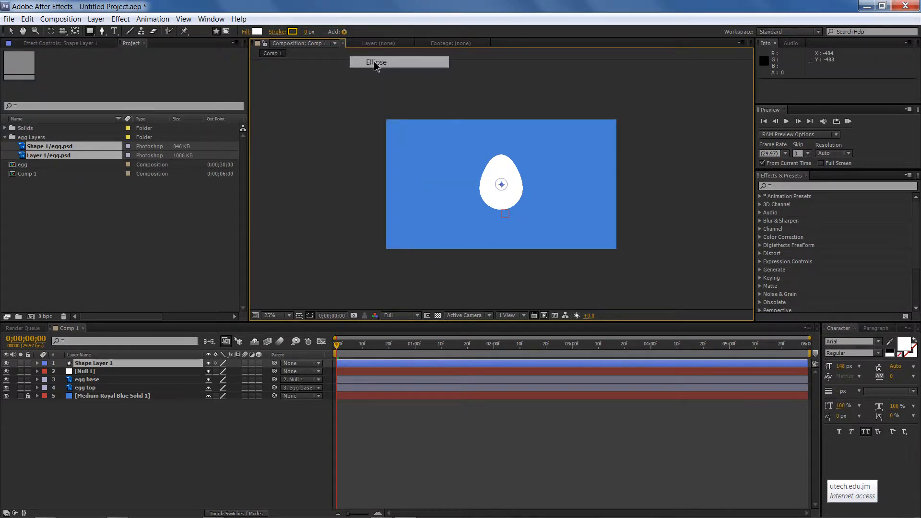
{"action": "scroll", "coordinate": [513, 174], "scroll_direction": "up", "scroll_amount": 2}
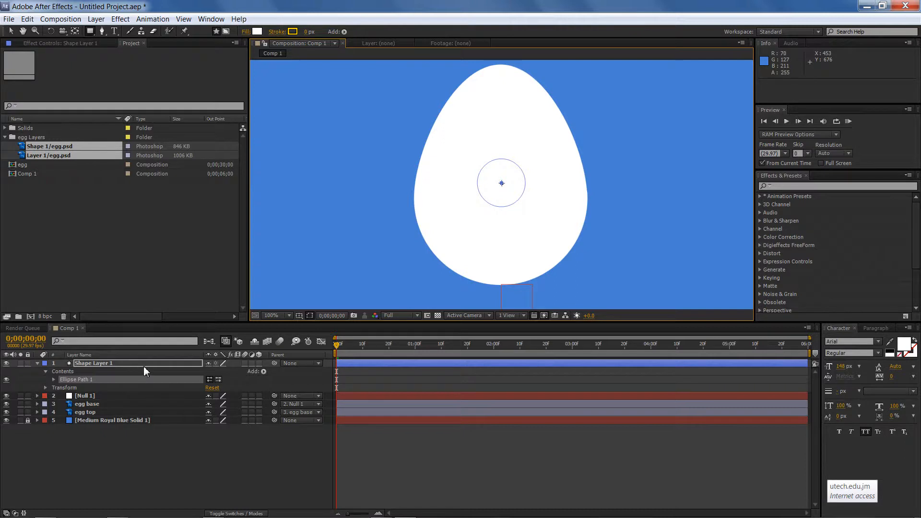
Add a fill to the shape layer and set its colour to black, 000000
{"action": "left_click", "coordinate": [343, 31]}
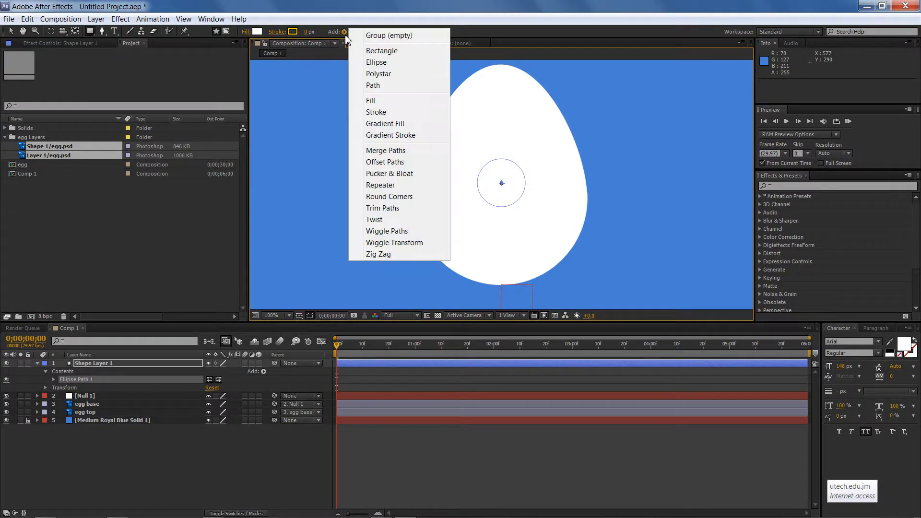
{"action": "left_click", "coordinate": [389, 102]}
{"action": "left_click", "coordinate": [259, 31]}
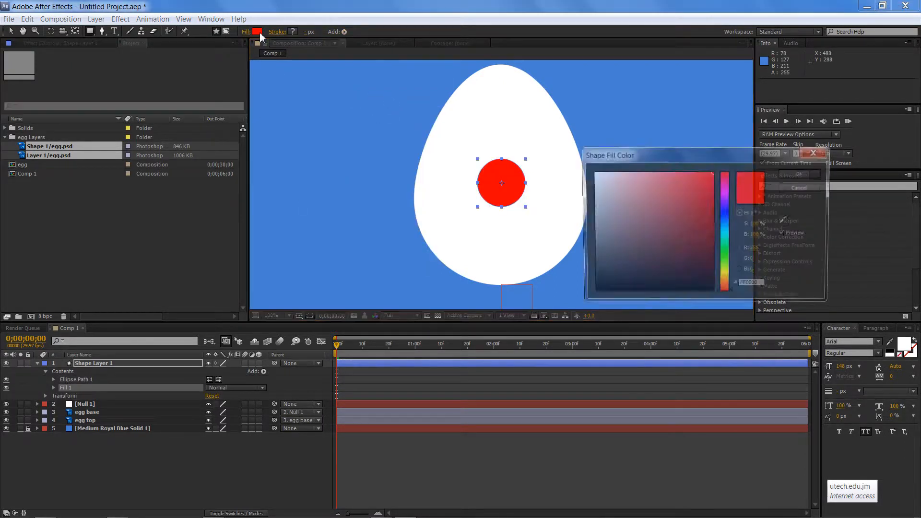
{"action": "left_click_drag", "start_coordinate": [624, 243], "coordinate": [555, 350]}
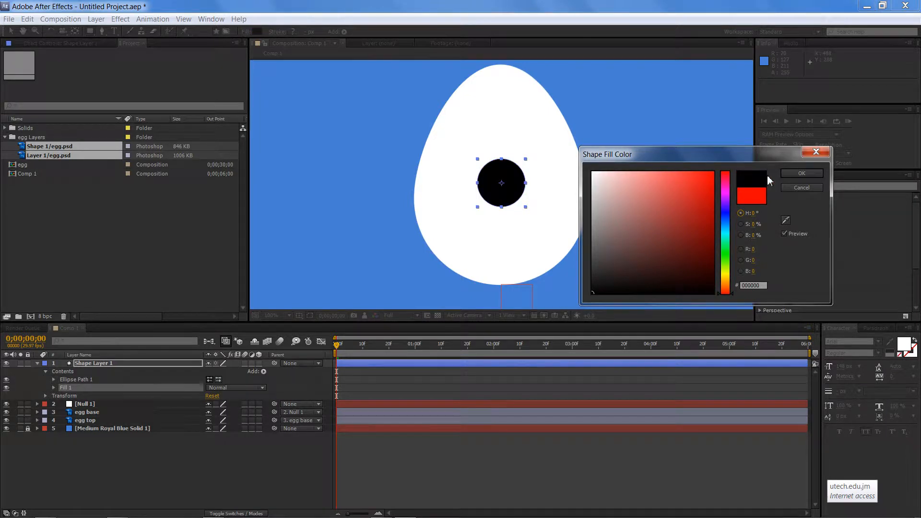
{"action": "left_click", "coordinate": [792, 173]}
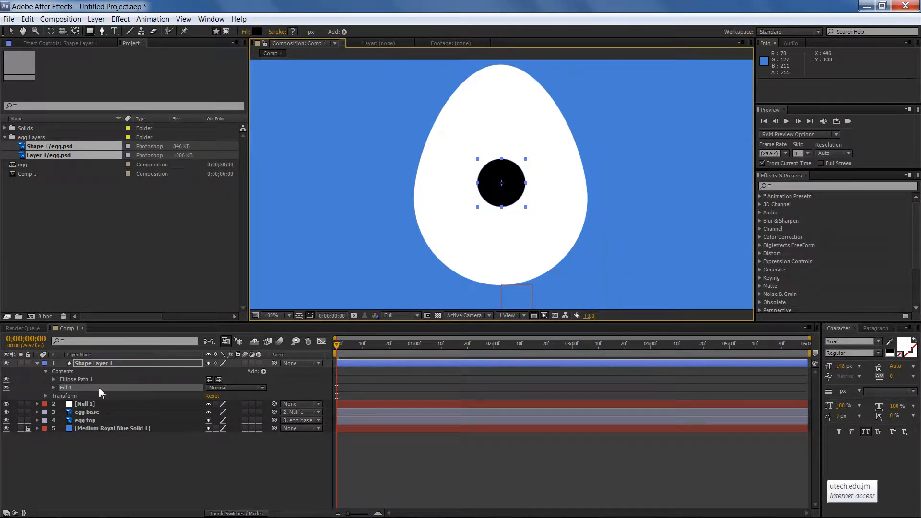
Set the ellipse path's size to 306 by 56 to make a flat oval
{"action": "left_click", "coordinate": [53, 380]}
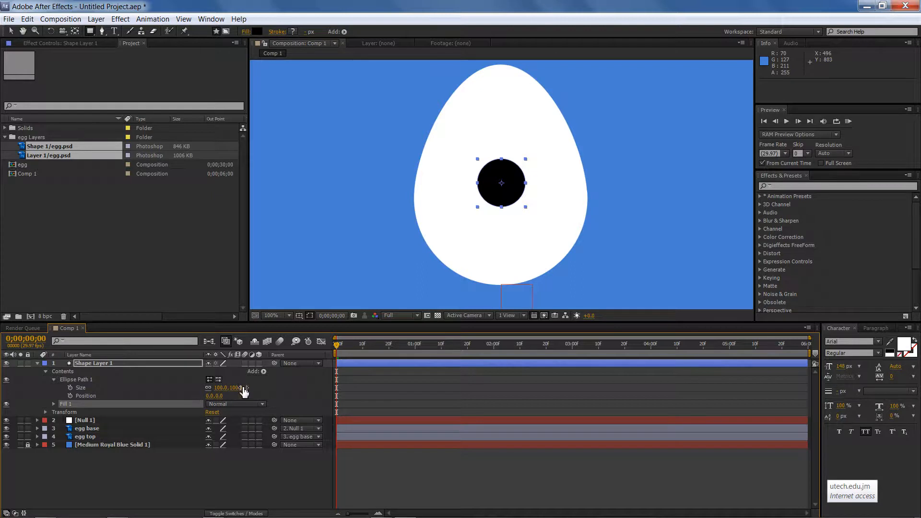
{"action": "mouse_move", "coordinate": [234, 387]}
{"action": "left_mouse_down"}
{"action": "mouse_move", "coordinate": [275, 388]}
{"action": "mouse_move", "coordinate": [248, 389]}
{"action": "left_mouse_up"}
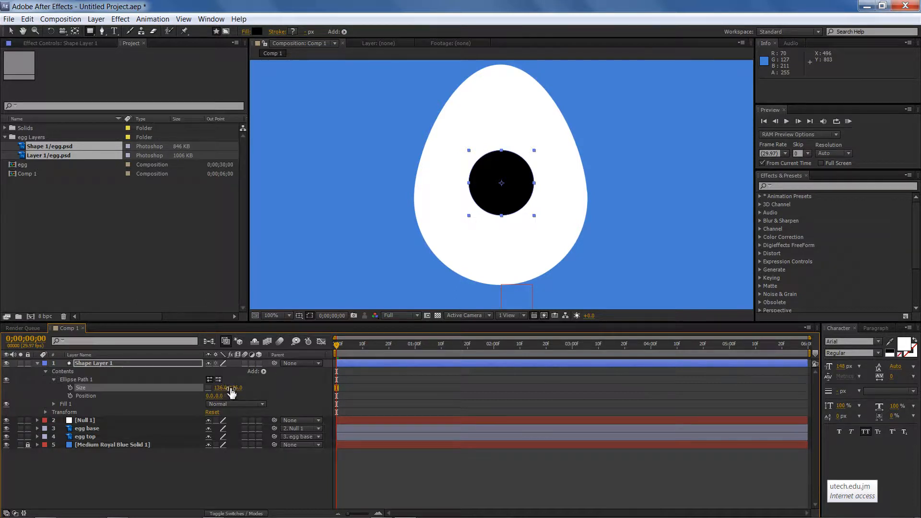
{"action": "left_click_drag", "start_coordinate": [221, 388], "coordinate": [307, 389]}
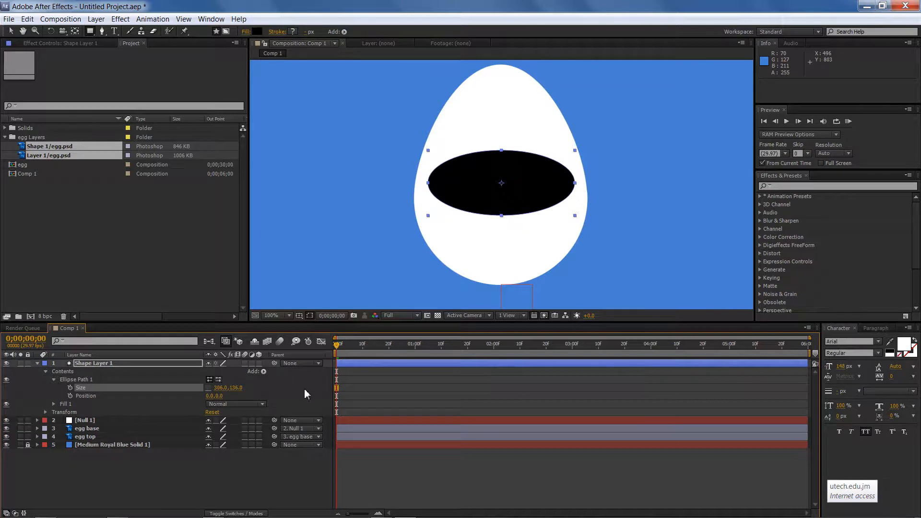
{"action": "left_click_drag", "start_coordinate": [236, 387], "coordinate": [205, 389]}
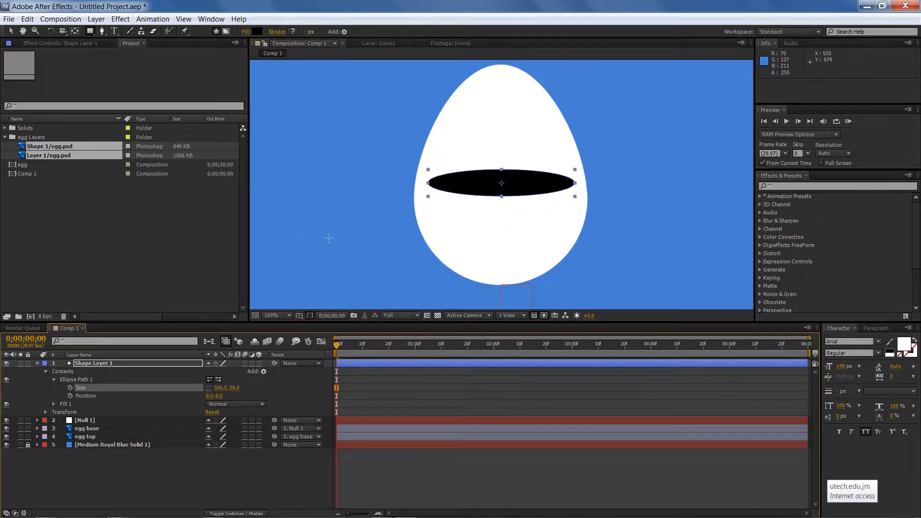
Move the black oval down to sit under the egg's bottom, at about 960, 740
{"action": "key", "text": "comma"}
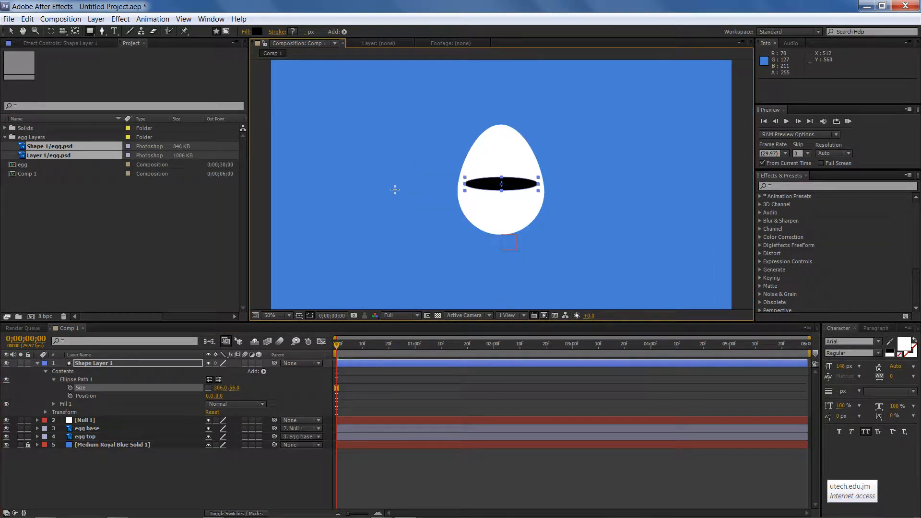
{"action": "left_click", "coordinate": [10, 30]}
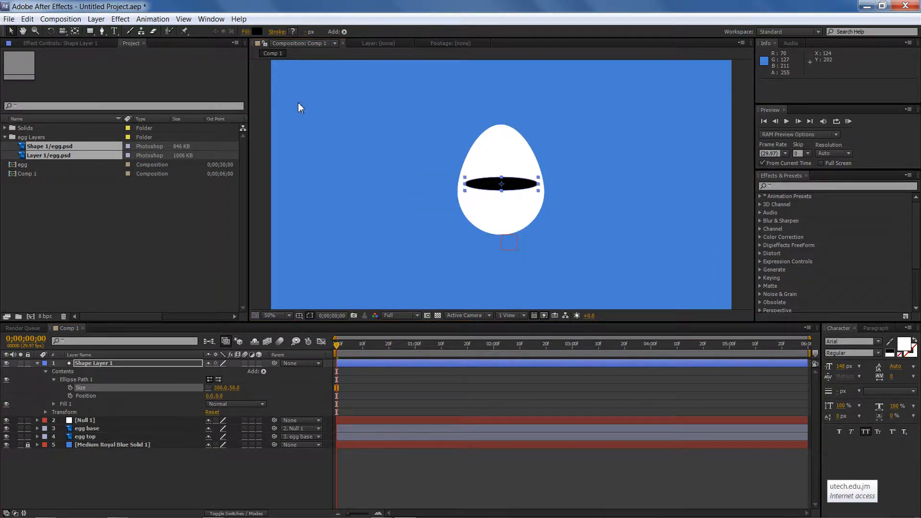
{"action": "left_click", "coordinate": [38, 363]}
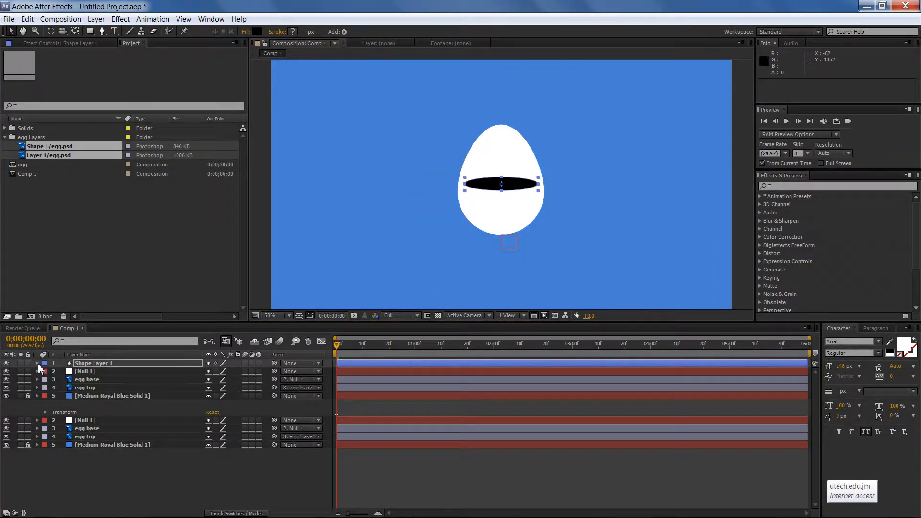
{"action": "left_click_drag", "start_coordinate": [482, 199], "coordinate": [482, 201]}
{"action": "key", "text": "shift+Down"}
{"action": "key", "text": "shift+Down"}
{"action": "key", "text": "shift+Down"}
{"action": "key", "text": "shift+Down"}
{"action": "key", "text": "shift+Down"}
{"action": "key", "text": "shift+Down"}
{"action": "key", "text": "shift+Down"}
{"action": "key", "text": "shift+Down"}
{"action": "key", "text": "shift+Down"}
{"action": "key", "text": "shift+Down"}
{"action": "key", "text": "shift+Down"}
{"action": "key", "text": "shift+Down"}
{"action": "key", "text": "shift+Down"}
{"action": "key", "text": "shift+Down"}
{"action": "key", "text": "shift+Down"}
{"action": "key", "text": "shift+Down"}
{"action": "key", "text": "shift+Down"}
{"action": "key", "text": "shift+Down"}
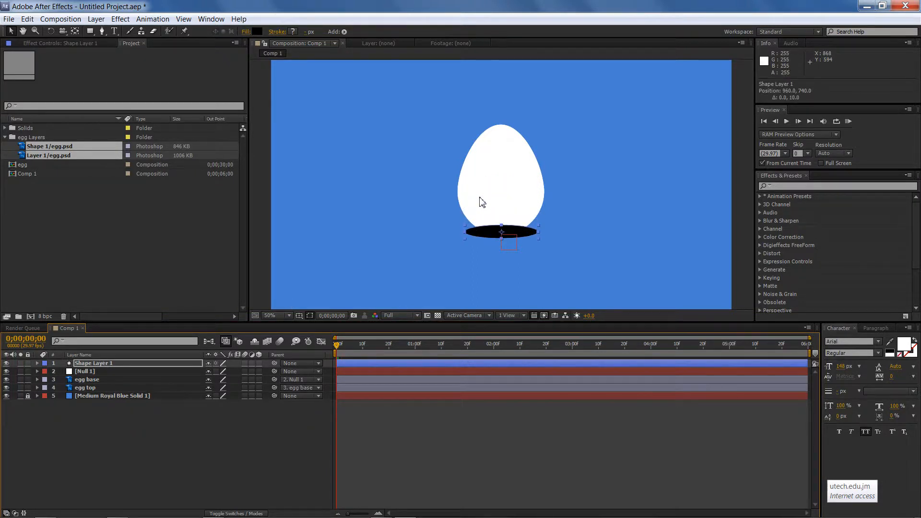
{"action": "key", "text": "shift+Down"}
{"action": "key", "text": "shift+Up"}
{"action": "key", "text": "Down"}
{"action": "key", "text": "Down"}
{"action": "key", "text": "Down"}
{"action": "key", "text": "Up"}
Move the shape layer below the egg top layer in the layer stack
{"action": "left_click_drag", "start_coordinate": [145, 362], "coordinate": [140, 392]}
{"action": "left_click", "coordinate": [252, 280]}
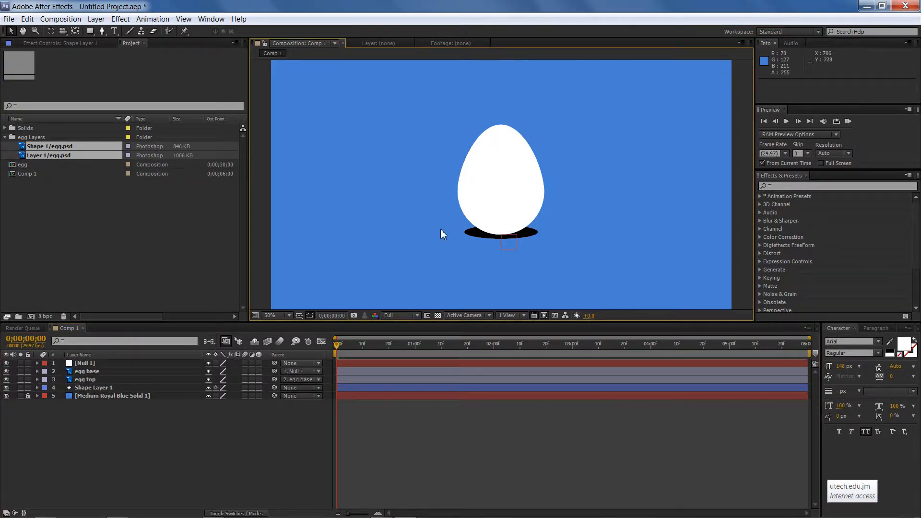
Set the egg base layer's blending mode to Overlay
{"action": "left_click", "coordinate": [470, 235]}
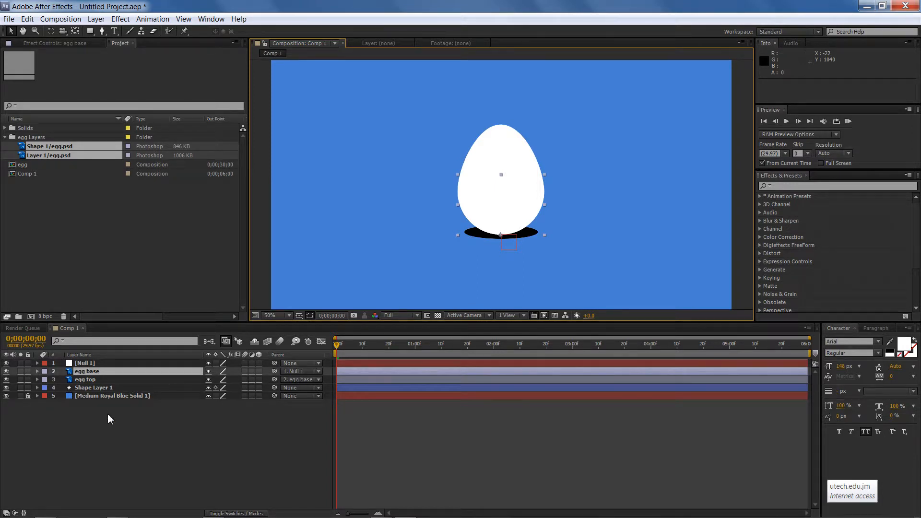
{"action": "key", "text": "F4"}
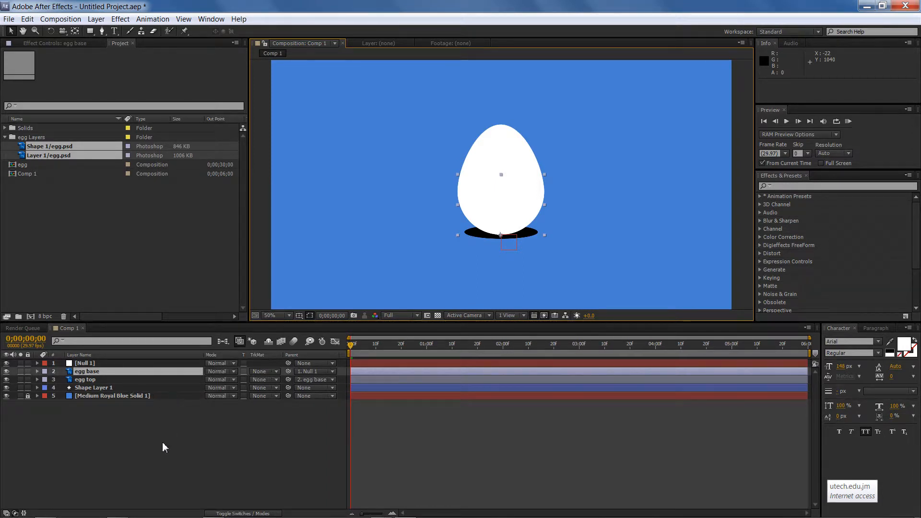
{"action": "left_click", "coordinate": [242, 513]}
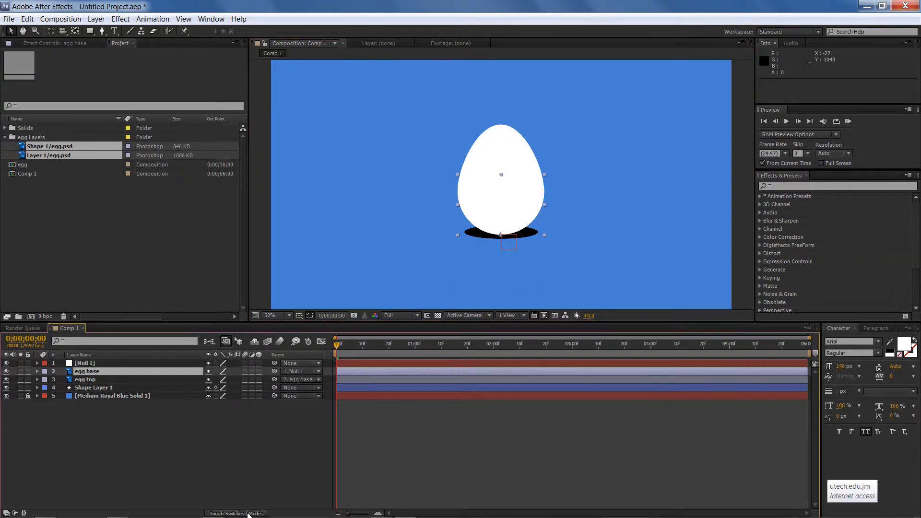
{"action": "left_click", "coordinate": [248, 514]}
{"action": "left_click", "coordinate": [249, 514]}
{"action": "left_click", "coordinate": [248, 515]}
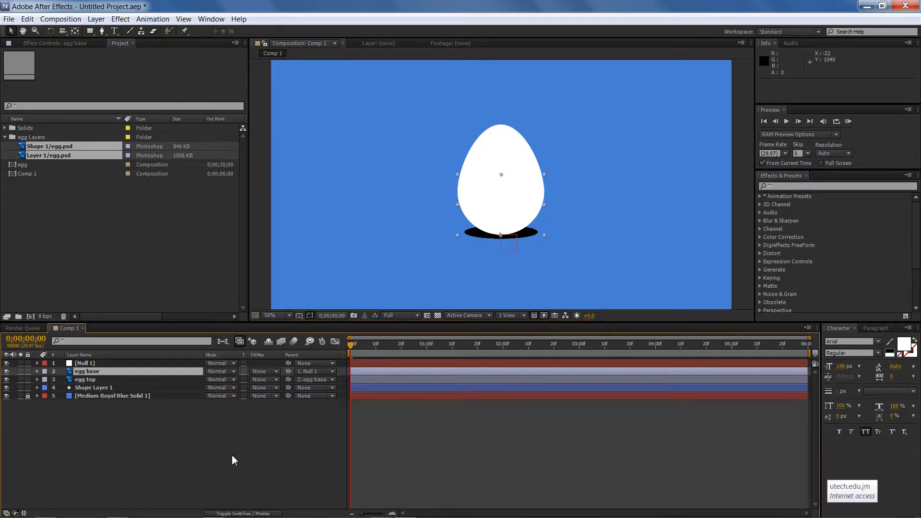
{"action": "left_click", "coordinate": [228, 373]}
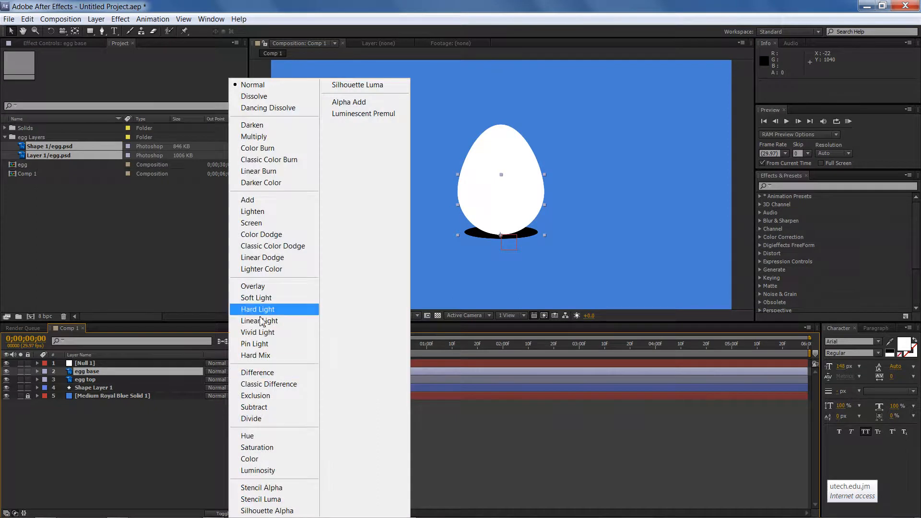
{"action": "left_click", "coordinate": [269, 286]}
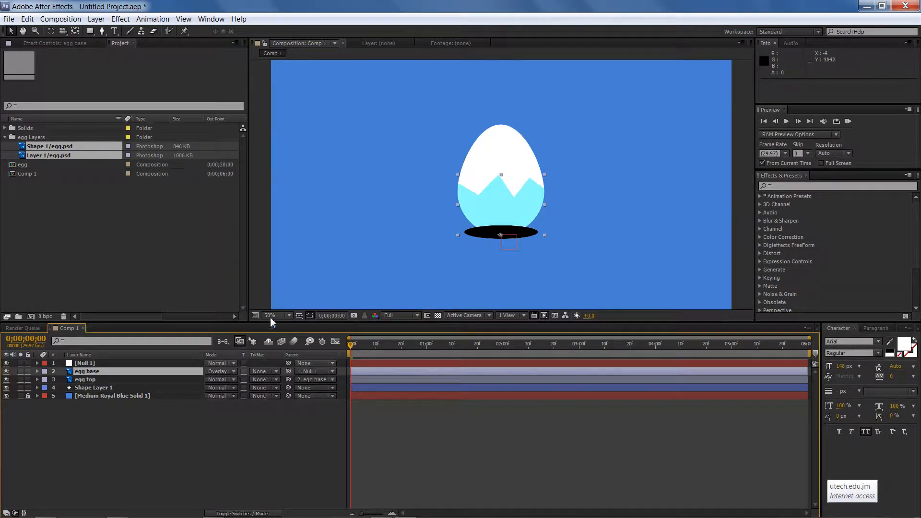
Undo the egg base's Overlay blending mode and set the shadow shape layer's blending mode to Soft Light
{"action": "key", "text": "ctrl+z"}
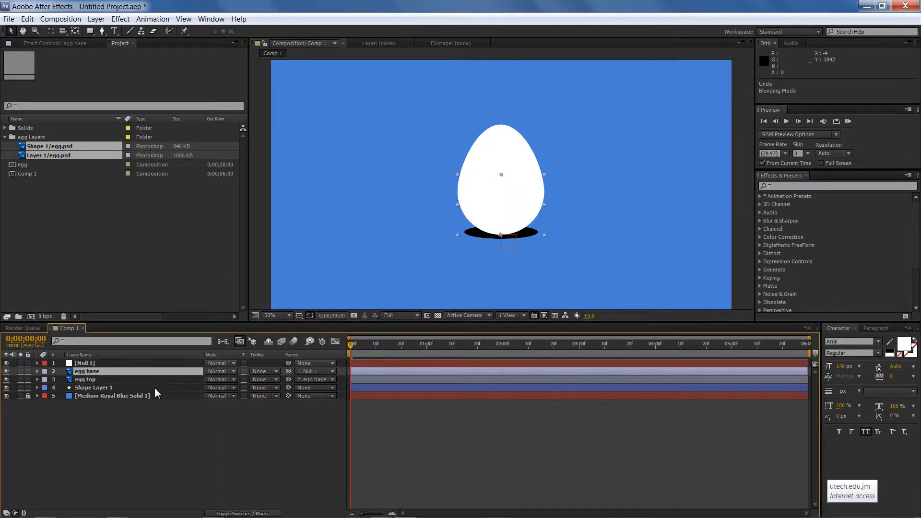
{"action": "left_click", "coordinate": [156, 389]}
{"action": "left_click", "coordinate": [228, 388]}
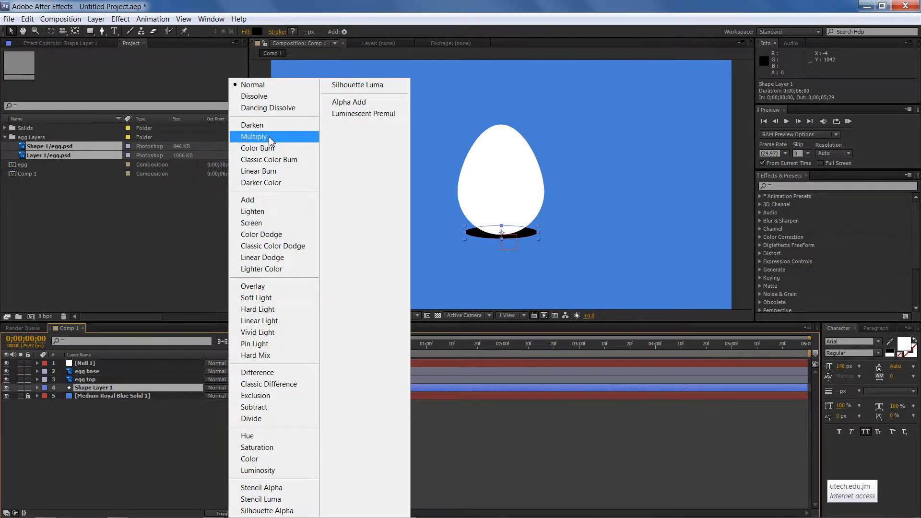
{"action": "left_click", "coordinate": [253, 287]}
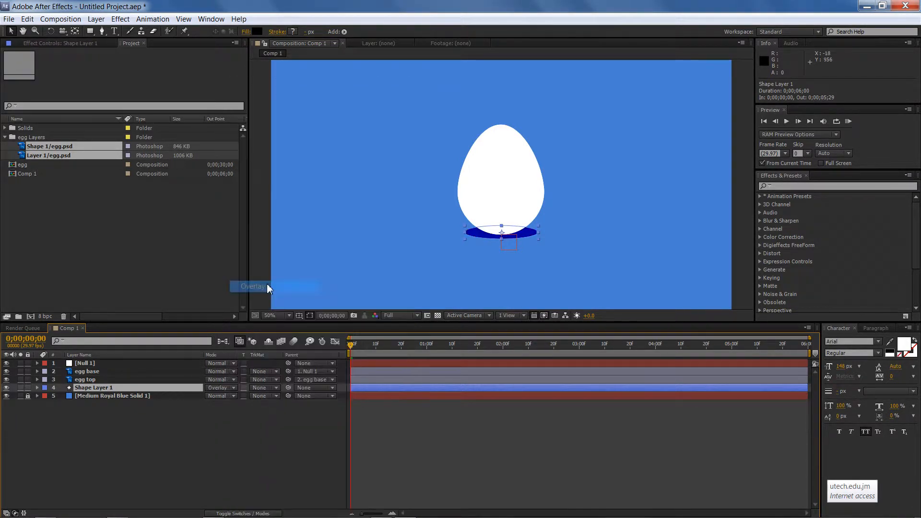
{"action": "left_click", "coordinate": [263, 276]}
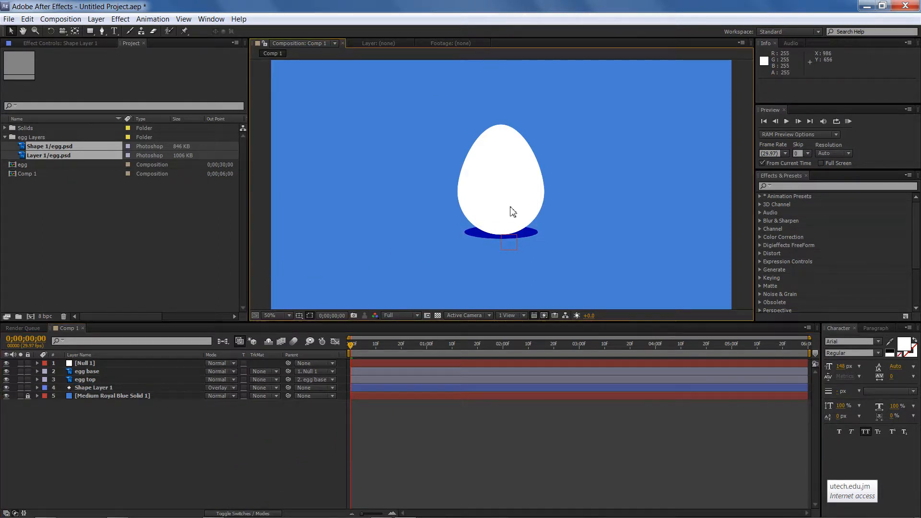
{"action": "left_click", "coordinate": [473, 235]}
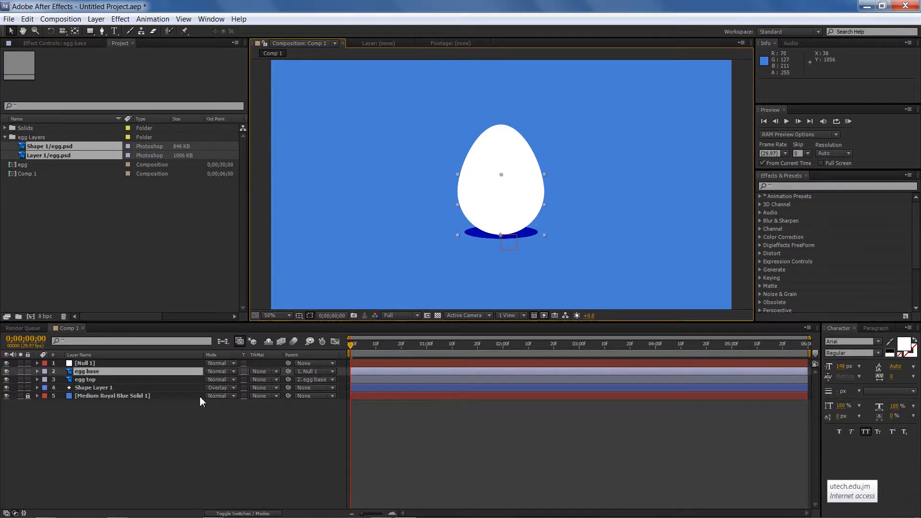
{"action": "left_click", "coordinate": [111, 388]}
{"action": "left_click", "coordinate": [232, 386]}
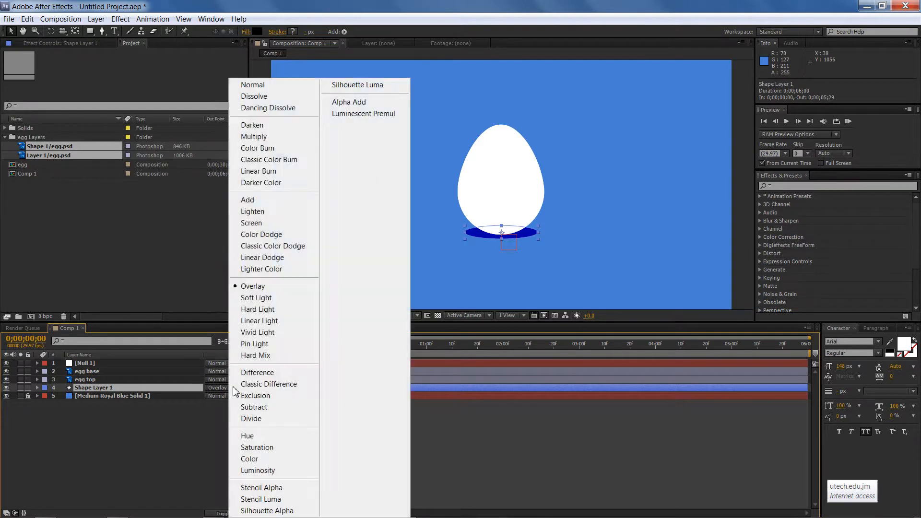
{"action": "left_click", "coordinate": [262, 301]}
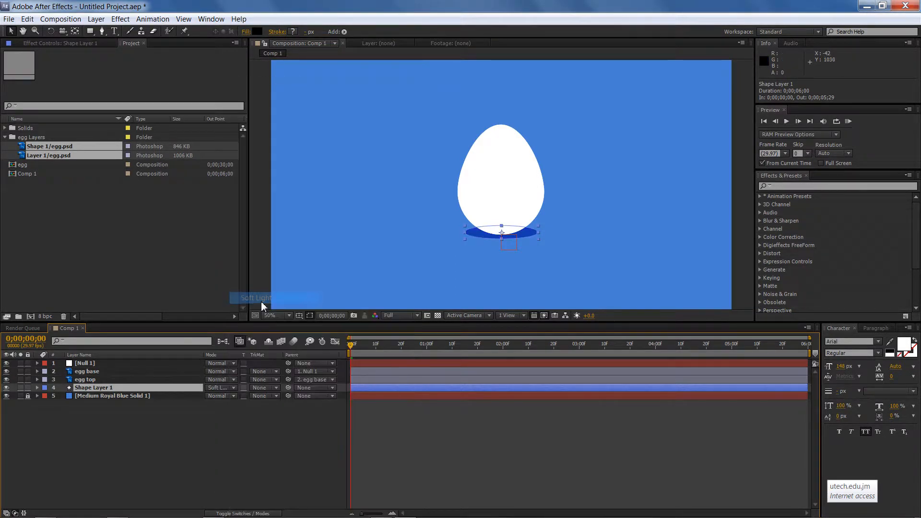
{"action": "left_click", "coordinate": [262, 294]}
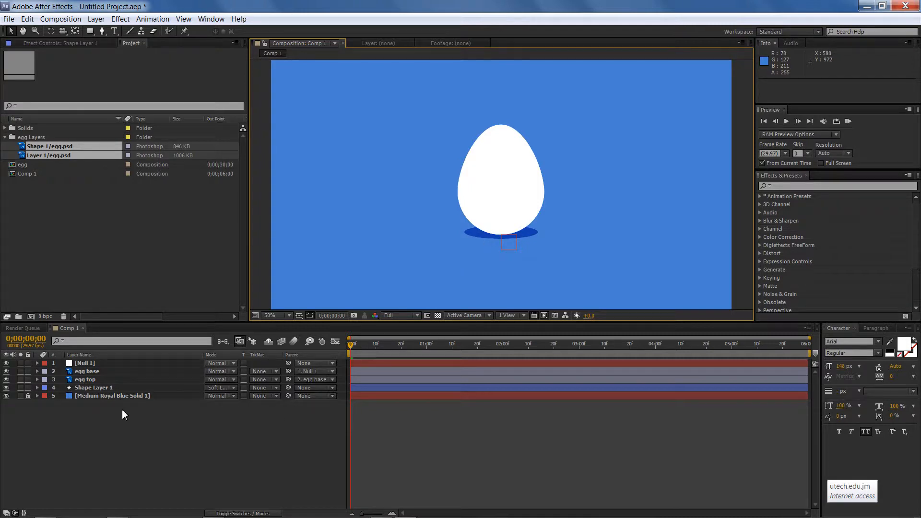
{"action": "left_click", "coordinate": [96, 395]}
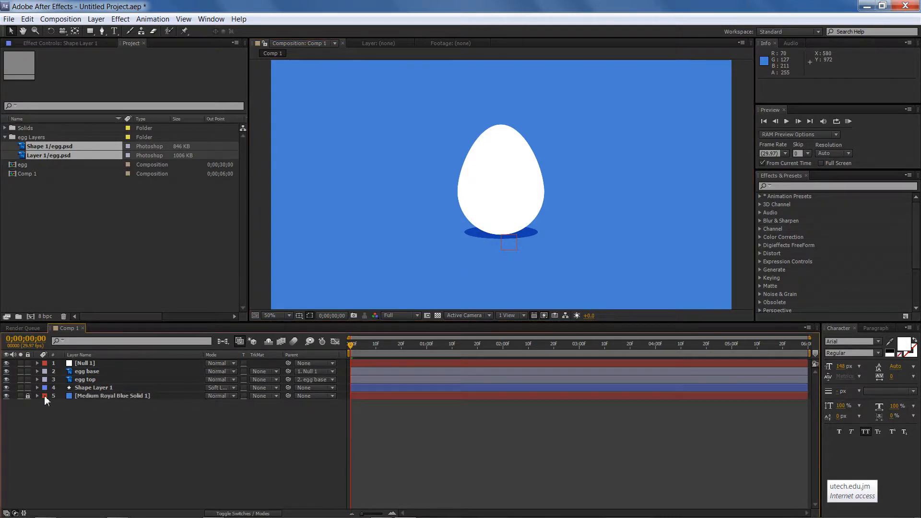
{"action": "left_click", "coordinate": [90, 396]}
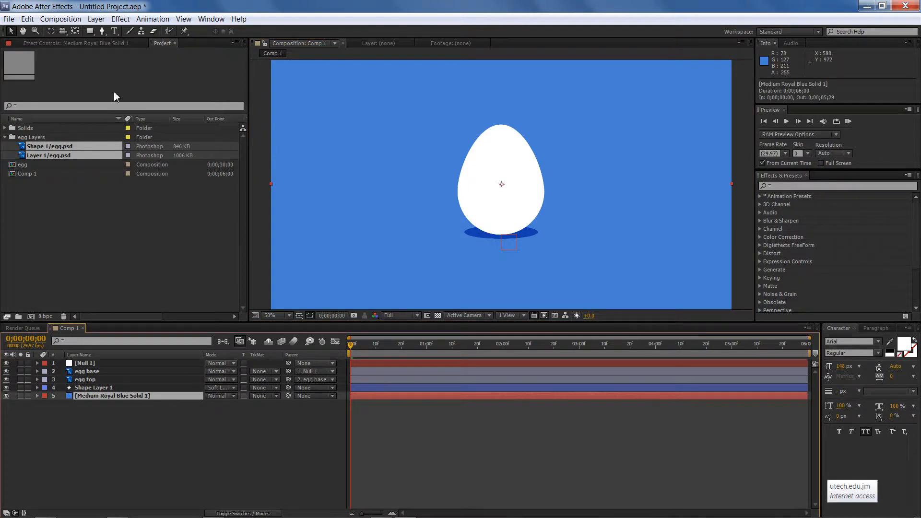
{"action": "left_click", "coordinate": [96, 19]}
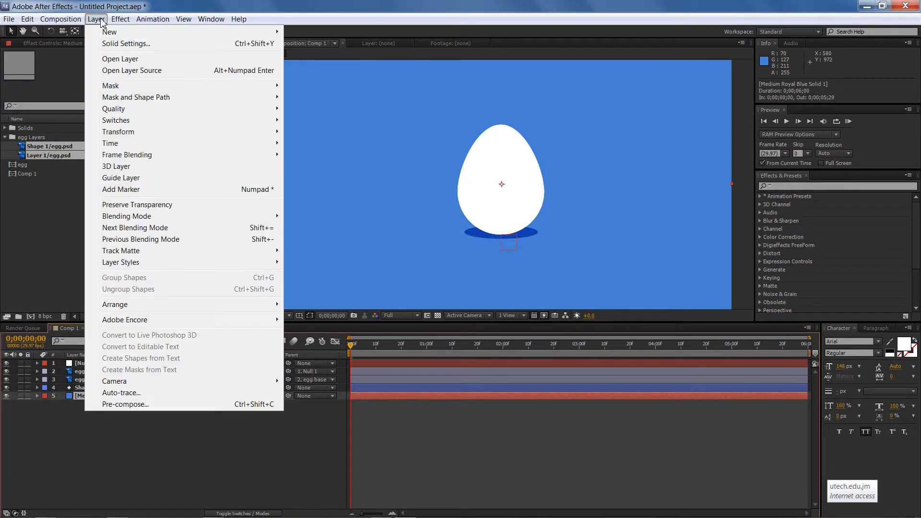
{"action": "left_click", "coordinate": [124, 44]}
{"action": "left_click", "coordinate": [100, 170]}
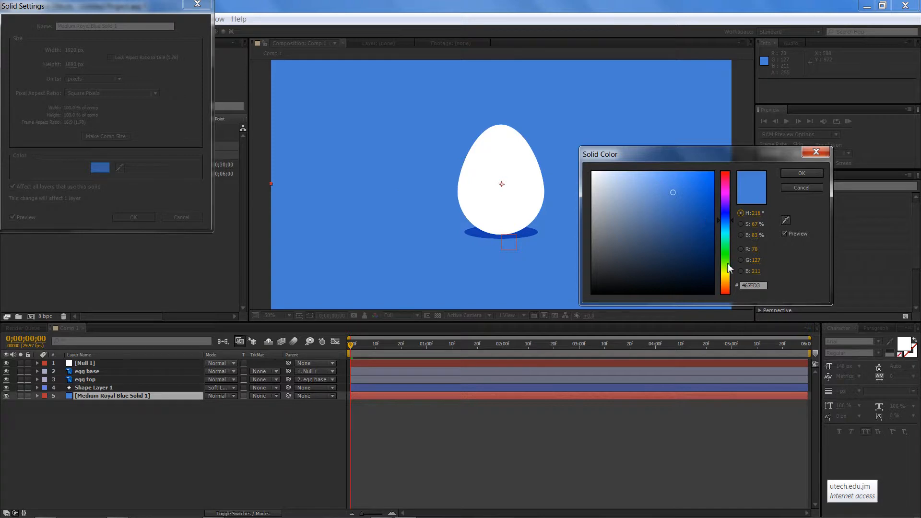
{"action": "left_click", "coordinate": [727, 276]}
{"action": "left_click", "coordinate": [726, 284]}
{"action": "left_click_drag", "start_coordinate": [727, 285], "coordinate": [726, 192]}
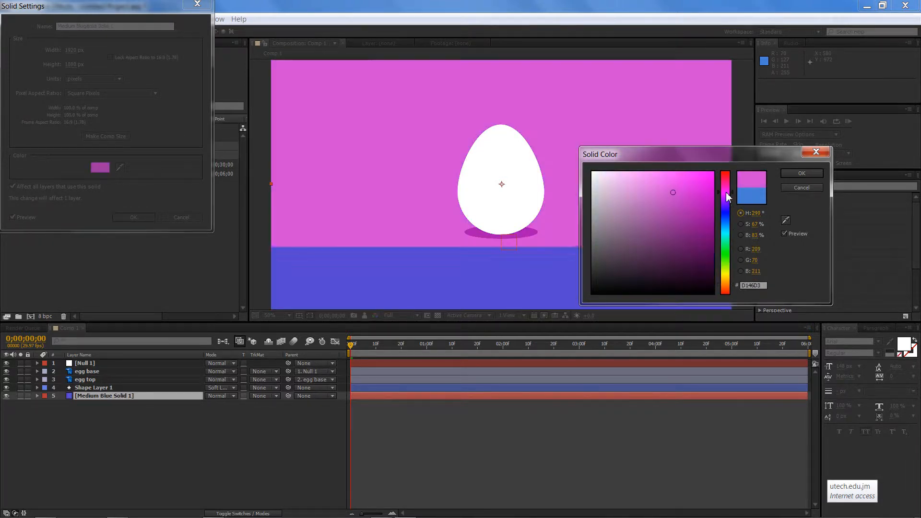
{"action": "left_click", "coordinate": [806, 188]}
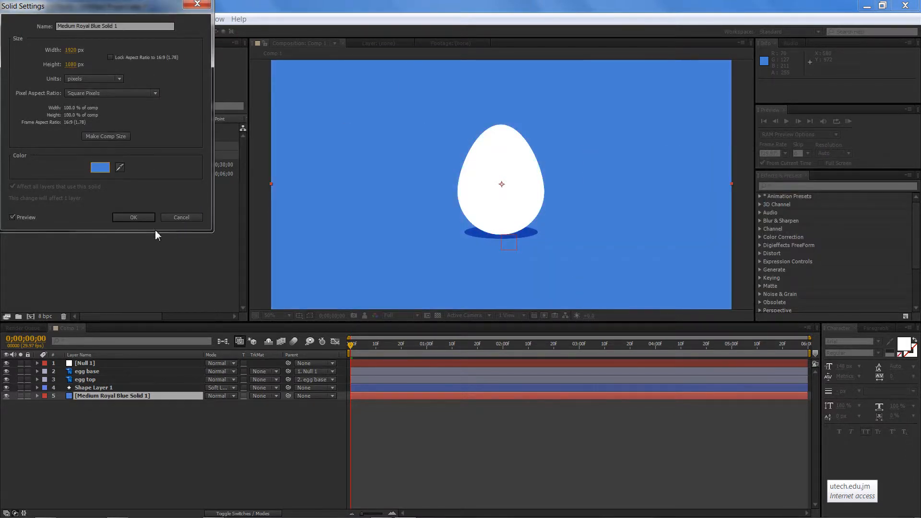
{"action": "left_click", "coordinate": [136, 219]}
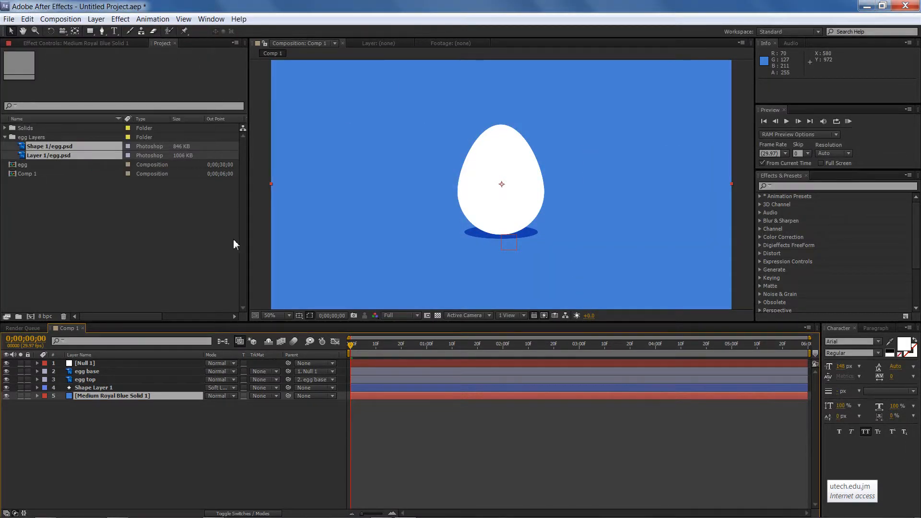
Lower the shadow shape layer's opacity to 62%
{"action": "left_click", "coordinate": [255, 243]}
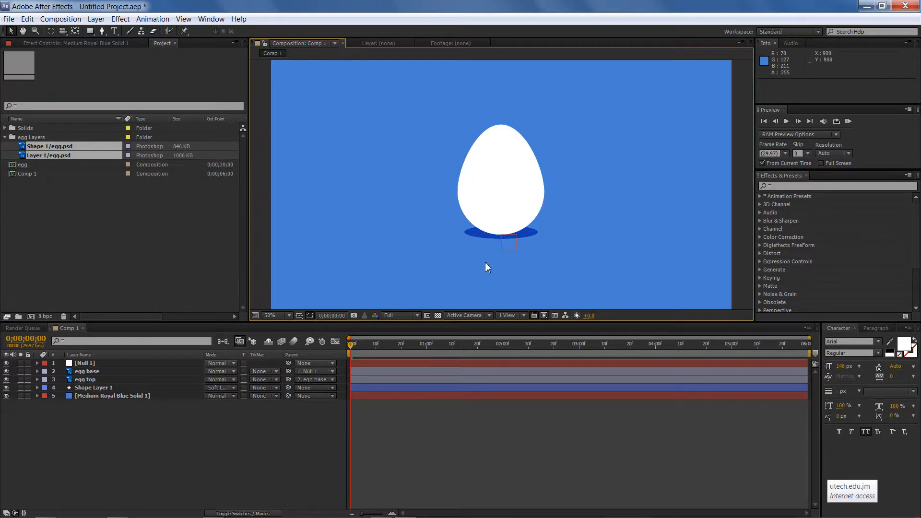
{"action": "left_click", "coordinate": [478, 245]}
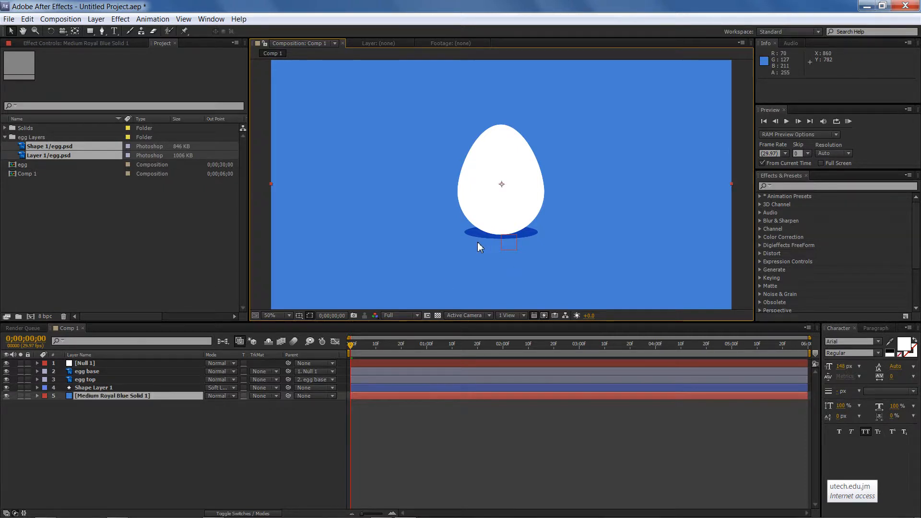
{"action": "left_click", "coordinate": [94, 388]}
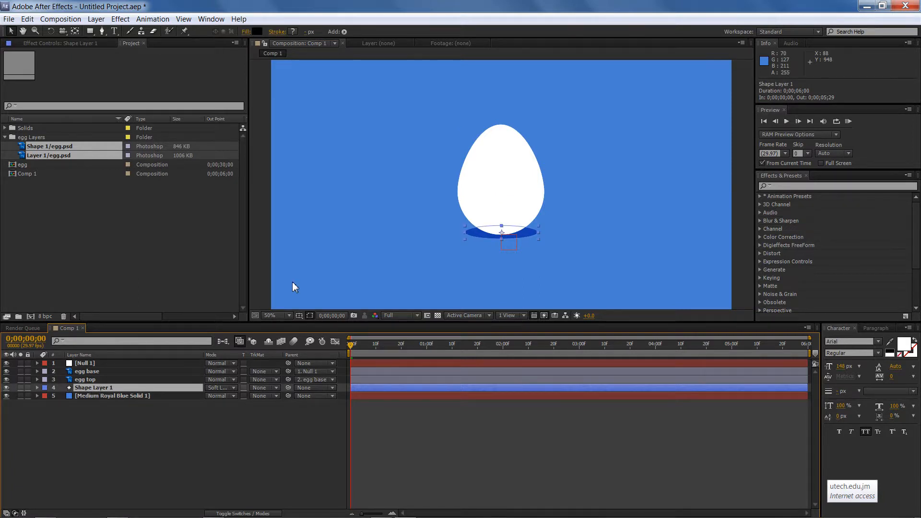
{"action": "key", "text": "t"}
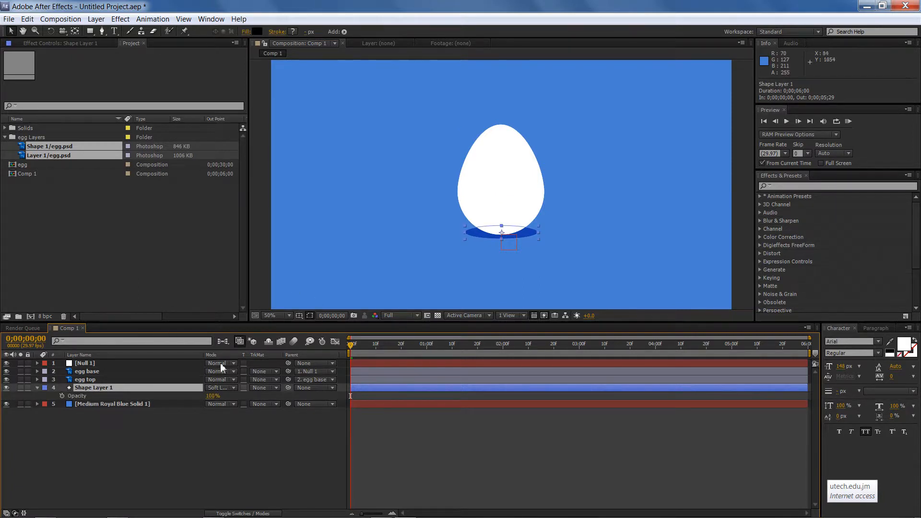
{"action": "left_click_drag", "start_coordinate": [210, 396], "coordinate": [191, 395]}
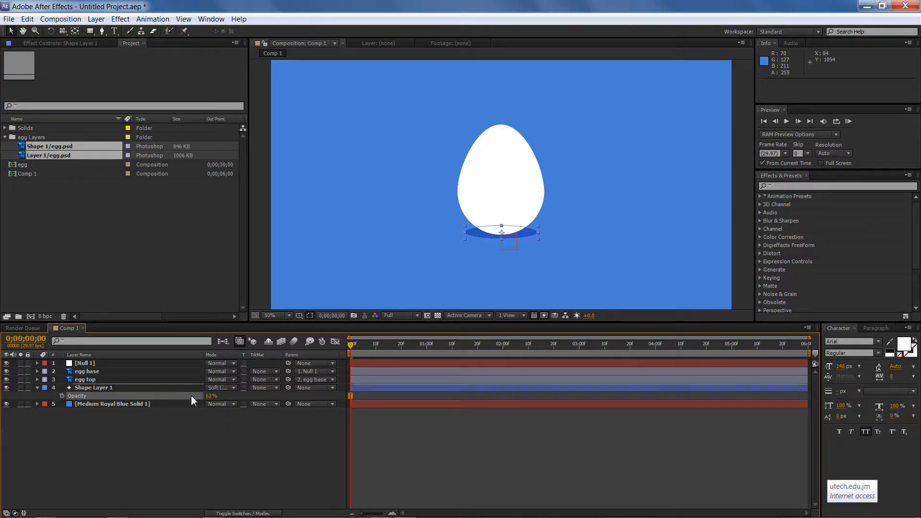
{"action": "left_click", "coordinate": [266, 241]}
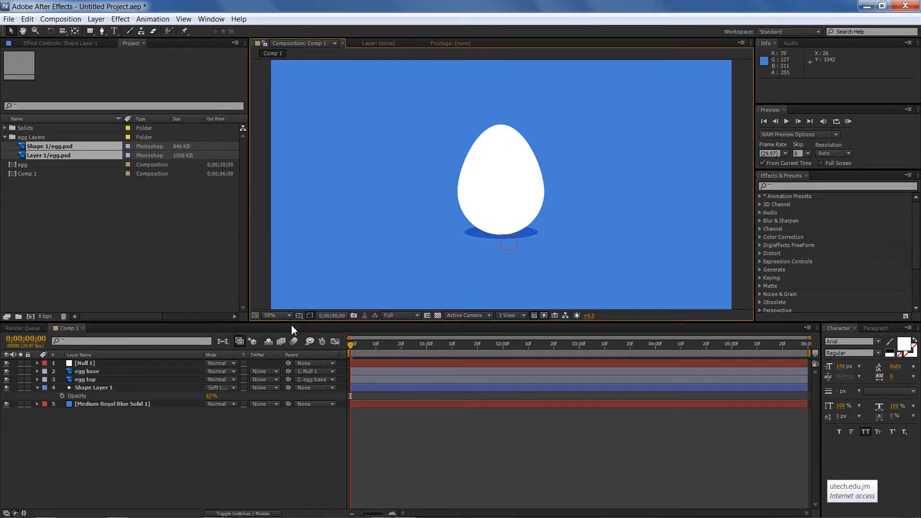
Save the project as egg rattle 2.aep in the Week 2 folder
{"action": "key", "text": "ctrl+s"}
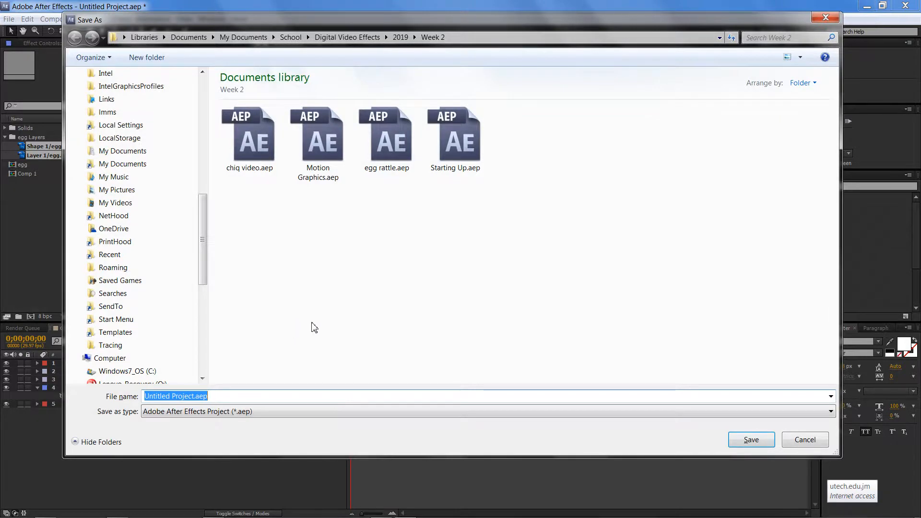
{"action": "left_click", "coordinate": [403, 165]}
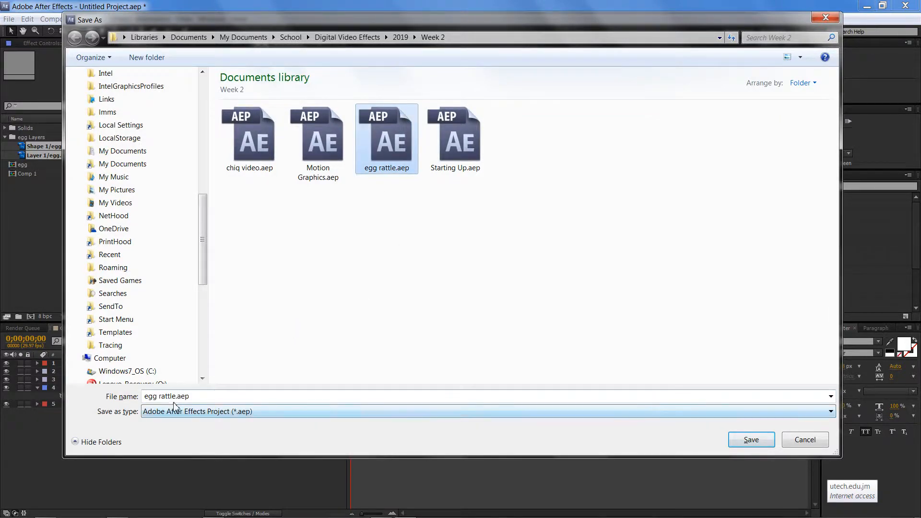
{"action": "left_click", "coordinate": [187, 396]}
{"action": "left_click", "coordinate": [187, 396]}
{"action": "key", "text": "BackSpace"}
{"action": "key", "text": "BackSpace"}
{"action": "key", "text": "BackSpace"}
{"action": "key", "text": "BackSpace"}
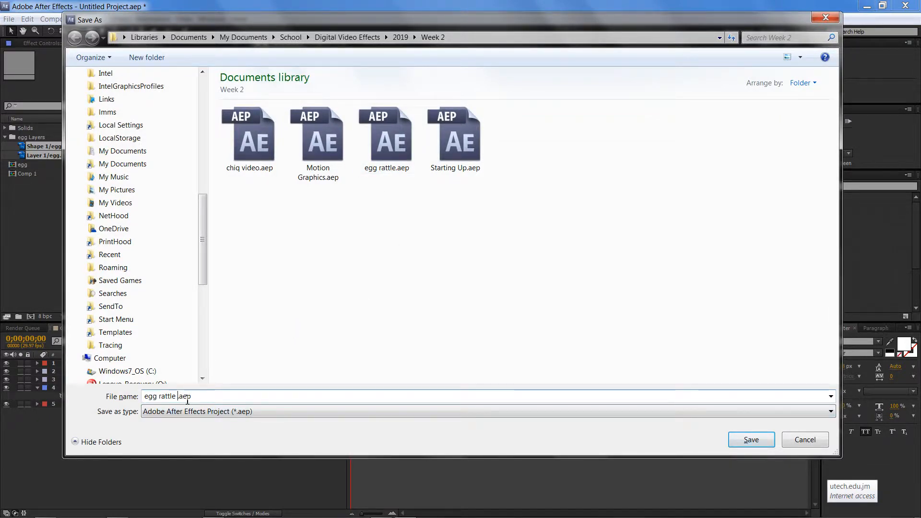
{"action": "type", "text": "2"}
{"action": "key", "text": "Return"}
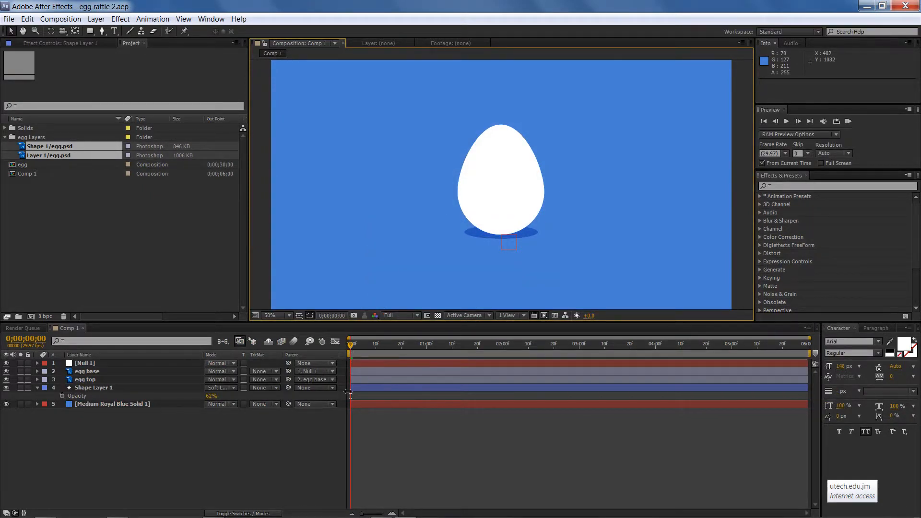
Add a Rotation keyframe to the egg base layer at 0;00;00;20
{"action": "left_click", "coordinate": [355, 347]}
{"action": "left_click_drag", "start_coordinate": [372, 350], "coordinate": [403, 351]}
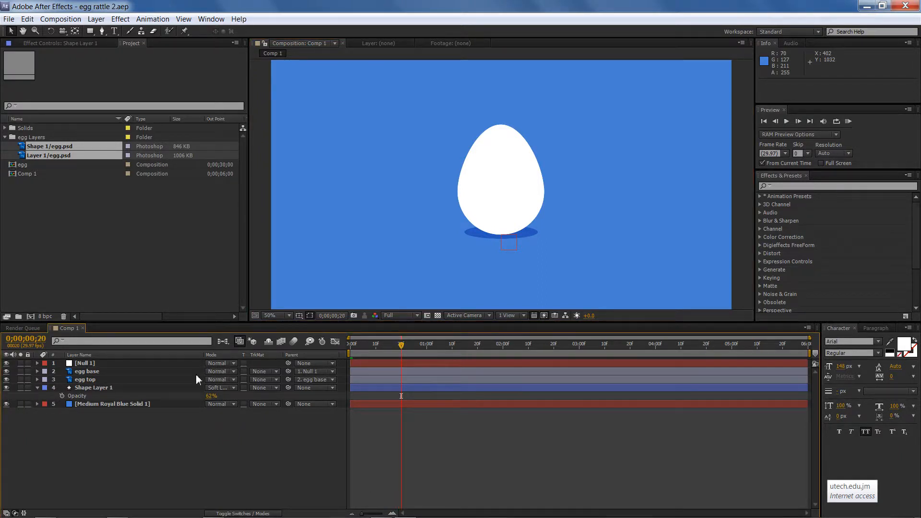
{"action": "left_click", "coordinate": [96, 380]}
{"action": "left_click", "coordinate": [104, 365]}
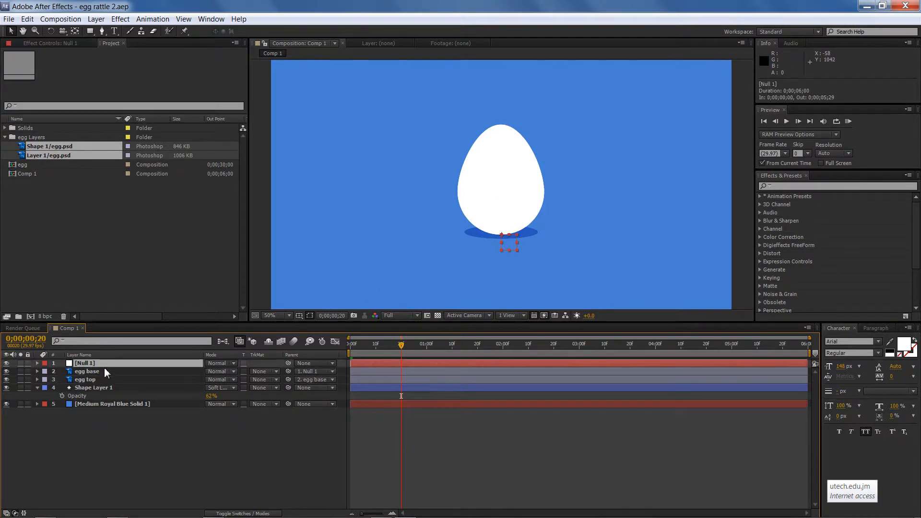
{"action": "left_click", "coordinate": [108, 374]}
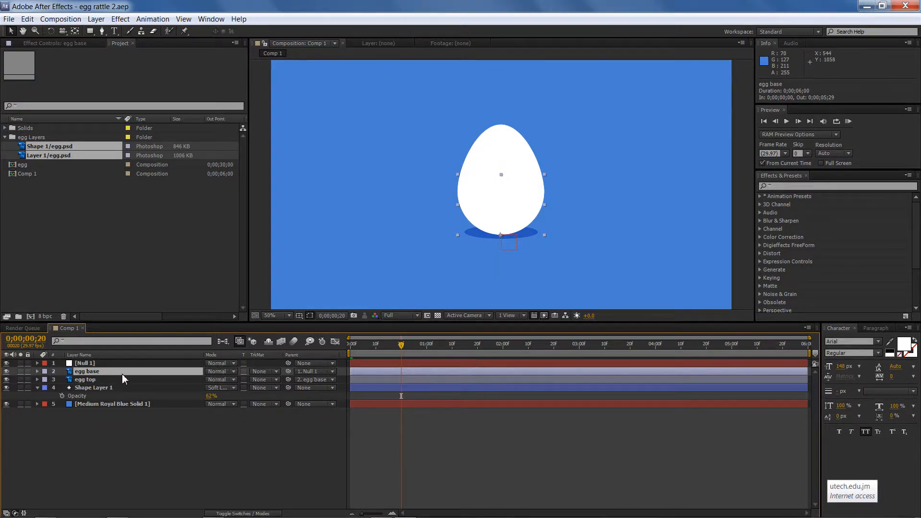
{"action": "key", "text": "r"}
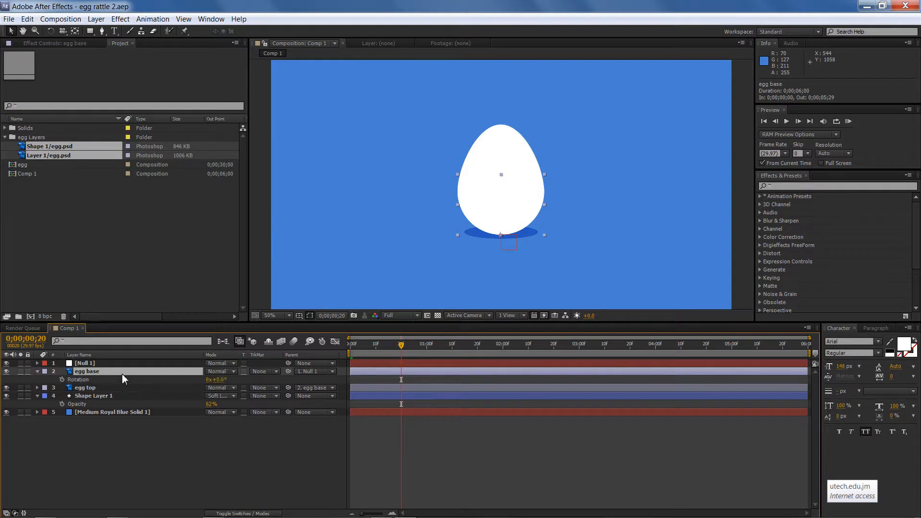
{"action": "left_click", "coordinate": [62, 380]}
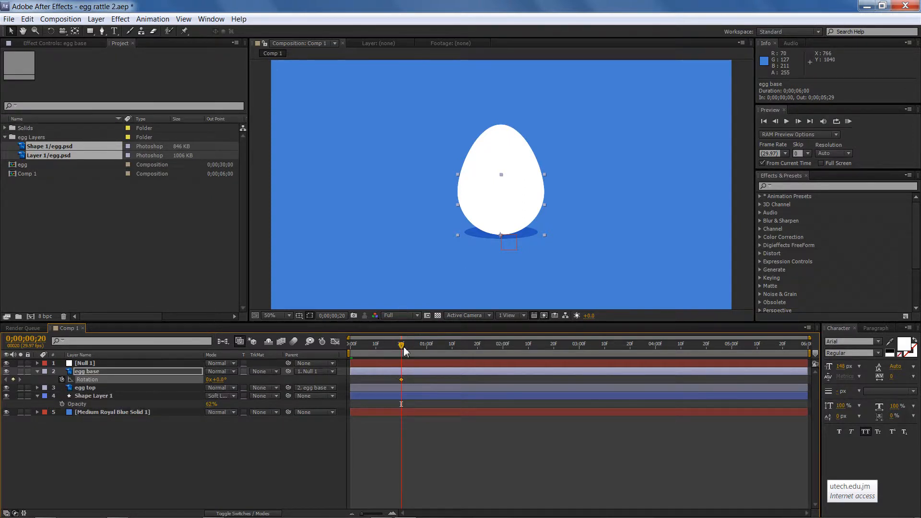
At 0;00;00;29, rotate the egg base to -10.2 degrees with the Rotation tool
{"action": "left_click_drag", "start_coordinate": [404, 347], "coordinate": [428, 349]}
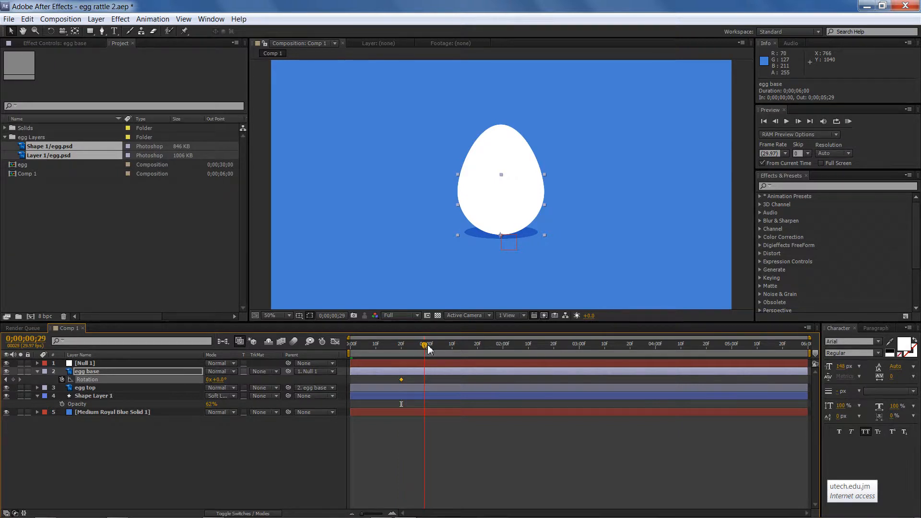
{"action": "key", "text": "w"}
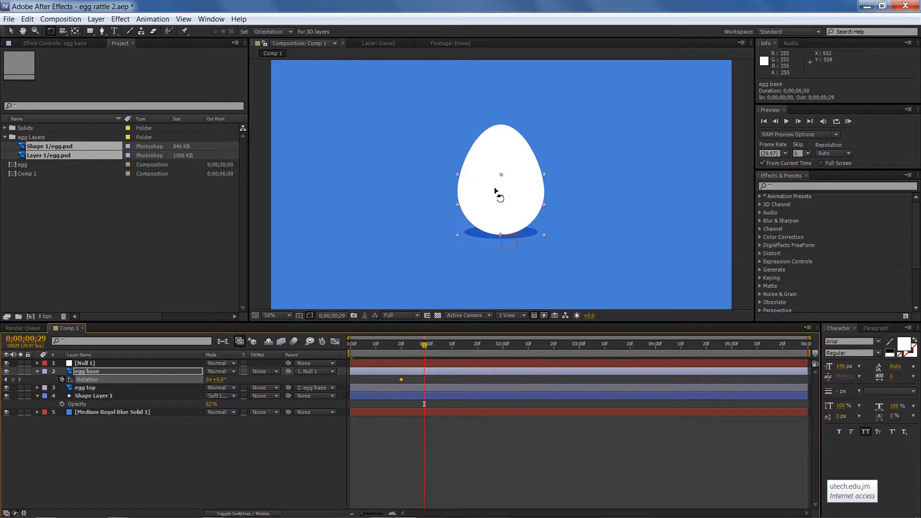
{"action": "left_click_drag", "start_coordinate": [495, 192], "coordinate": [487, 195]}
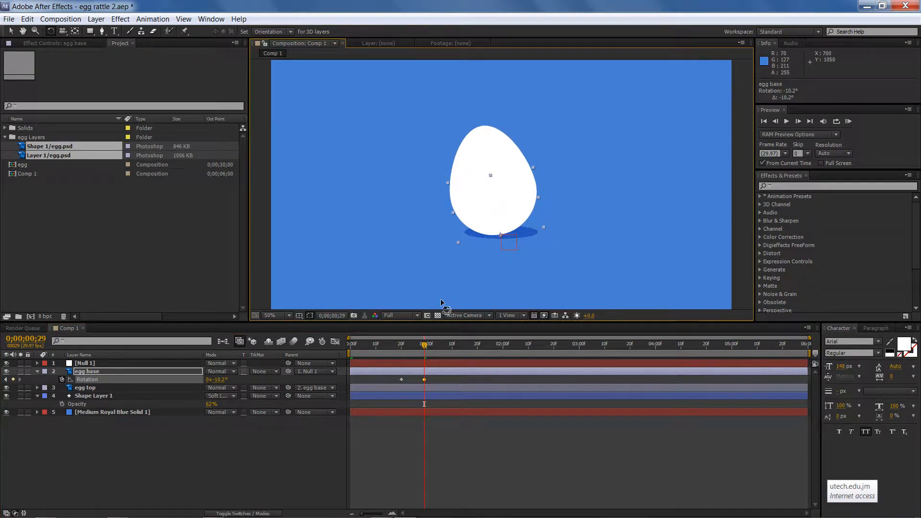
At 0;00;01;08, rotate the egg base to 9.8 degrees
{"action": "left_click_drag", "start_coordinate": [425, 352], "coordinate": [447, 352]}
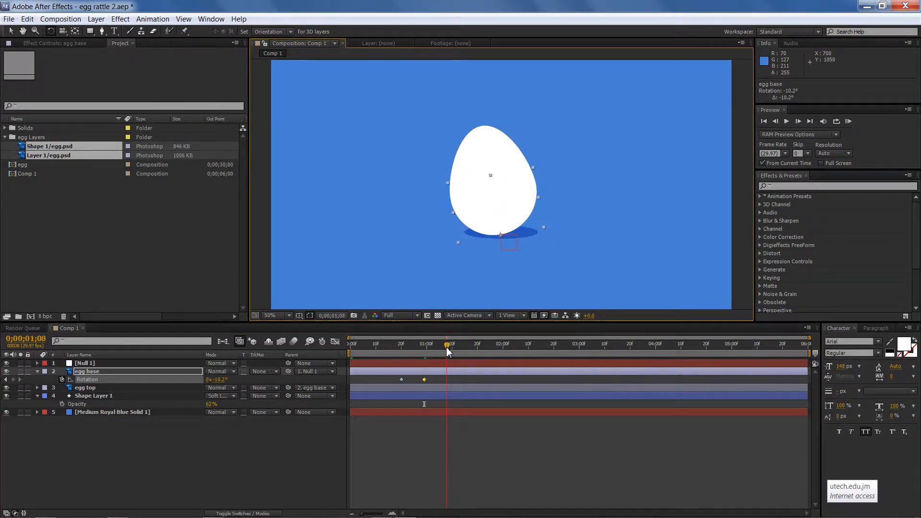
{"action": "mouse_move", "coordinate": [489, 201]}
{"action": "left_mouse_down"}
{"action": "mouse_move", "coordinate": [514, 197]}
{"action": "mouse_move", "coordinate": [504, 197]}
{"action": "left_mouse_up"}
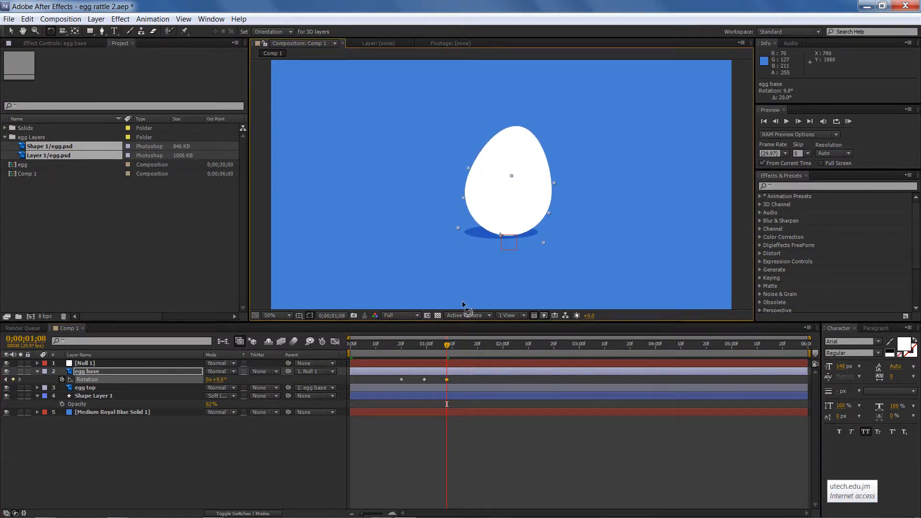
{"action": "mouse_move", "coordinate": [447, 352]}
{"action": "left_mouse_down"}
{"action": "mouse_move", "coordinate": [405, 351]}
{"action": "mouse_move", "coordinate": [462, 352]}
{"action": "mouse_move", "coordinate": [397, 351]}
{"action": "mouse_move", "coordinate": [398, 360]}
{"action": "mouse_move", "coordinate": [446, 357]}
{"action": "left_mouse_up"}
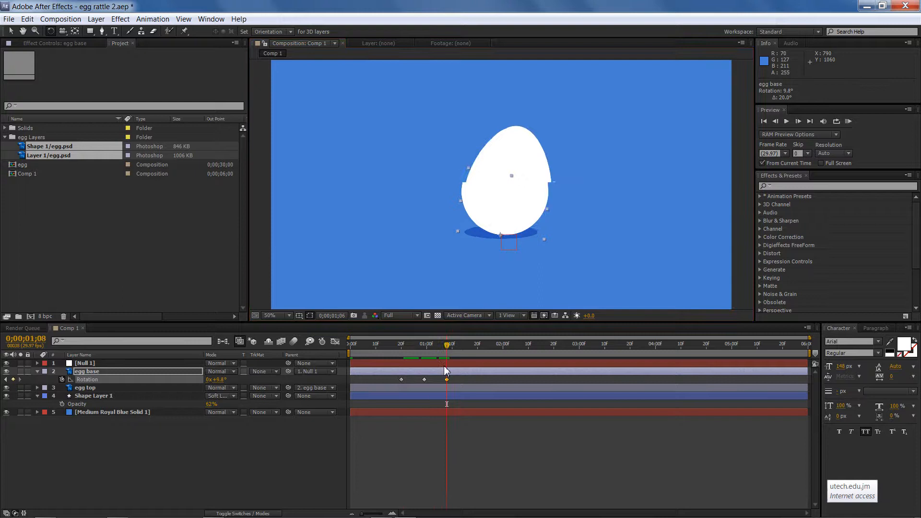
Select the egg base's rotation keyframes and apply Easy Ease to them
{"action": "left_click", "coordinate": [393, 378]}
{"action": "left_click_drag", "start_coordinate": [393, 379], "coordinate": [458, 386]}
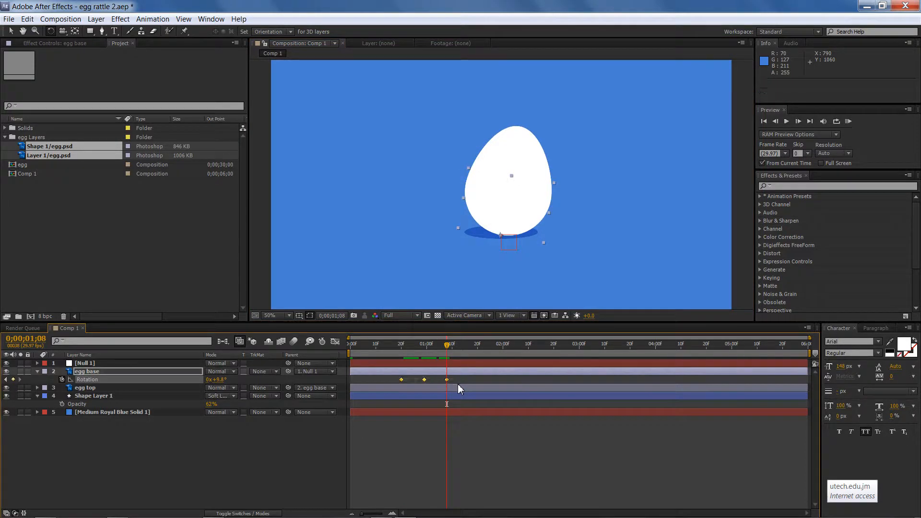
{"action": "right_click", "coordinate": [447, 379]}
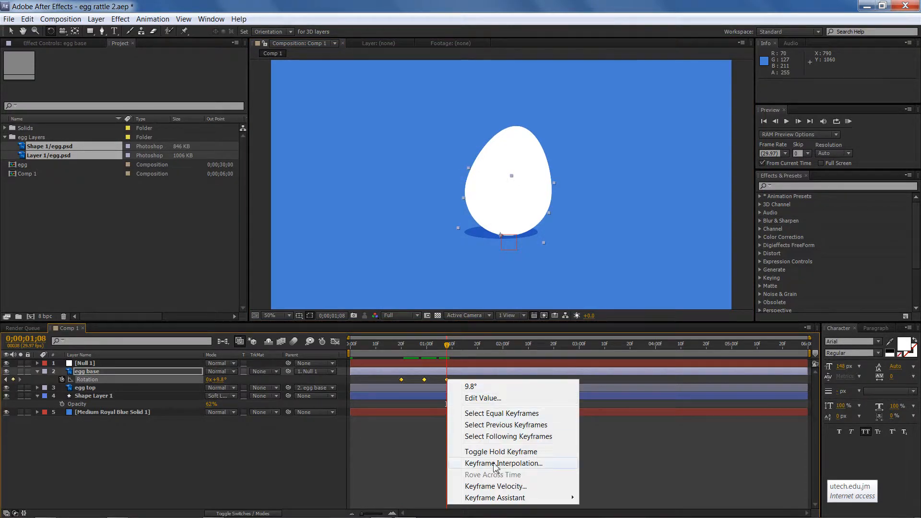
{"action": "mouse_move", "coordinate": [516, 498]}
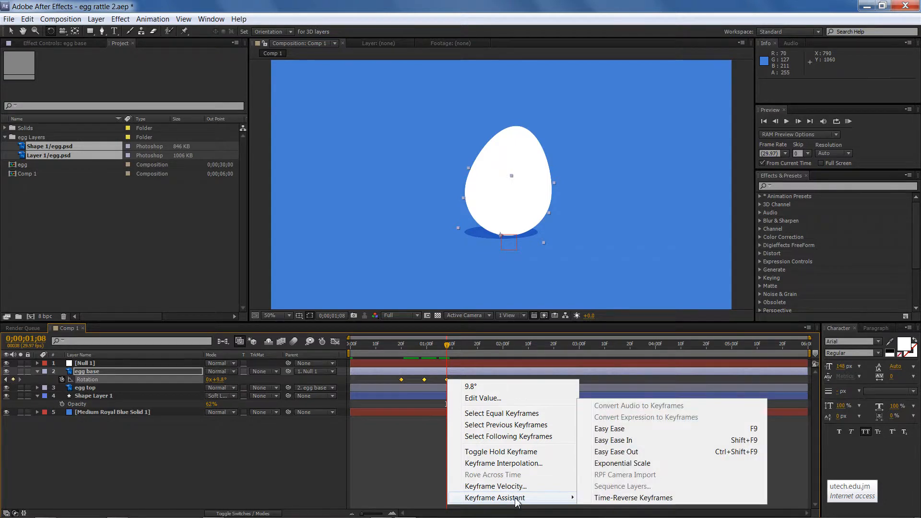
{"action": "left_click", "coordinate": [620, 434]}
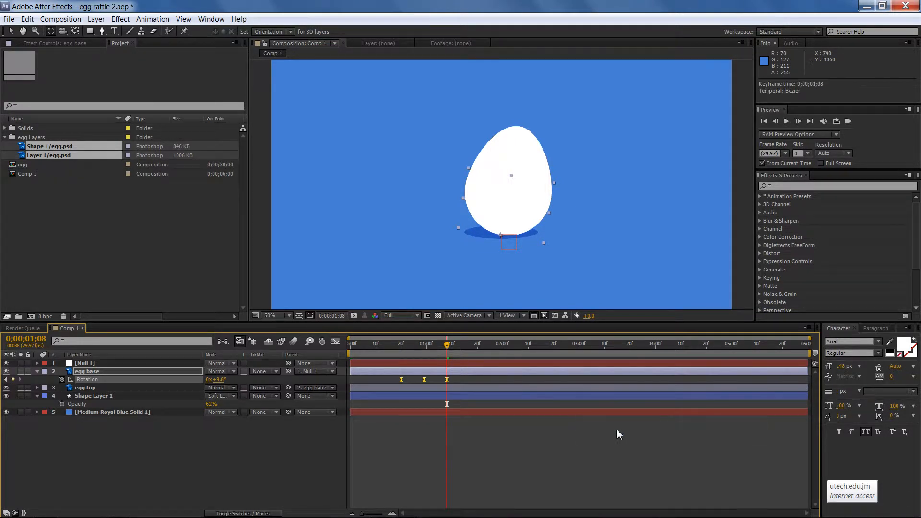
At 0;00;01;18, set the egg base rotation back to 0 degrees
{"action": "left_click", "coordinate": [456, 379]}
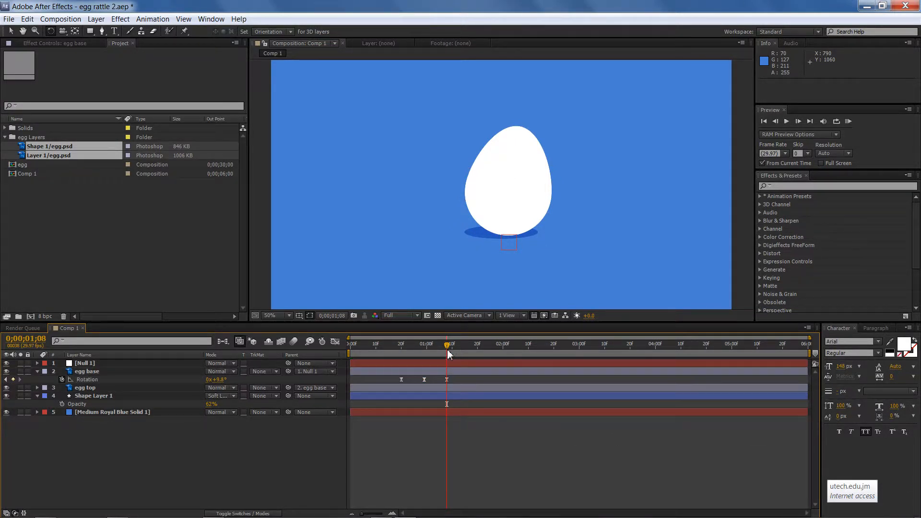
{"action": "left_click_drag", "start_coordinate": [445, 354], "coordinate": [462, 362]}
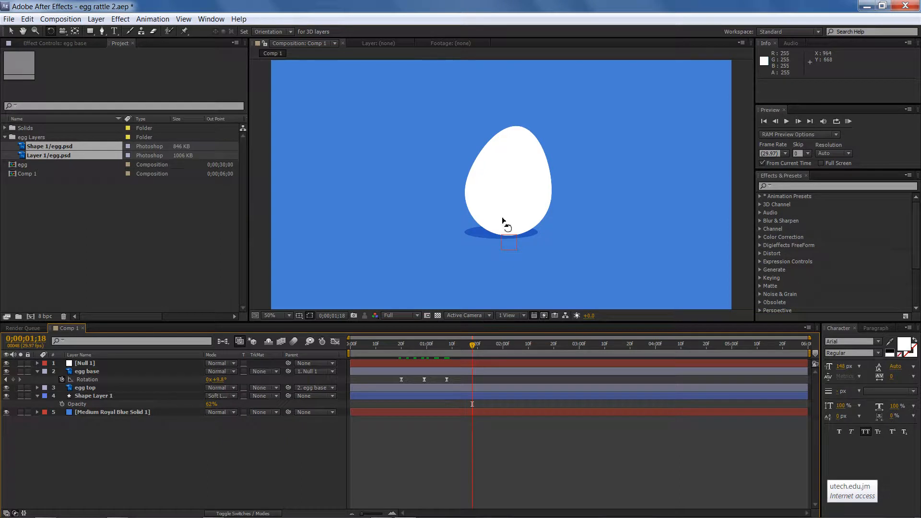
{"action": "left_click_drag", "start_coordinate": [508, 210], "coordinate": [503, 206]}
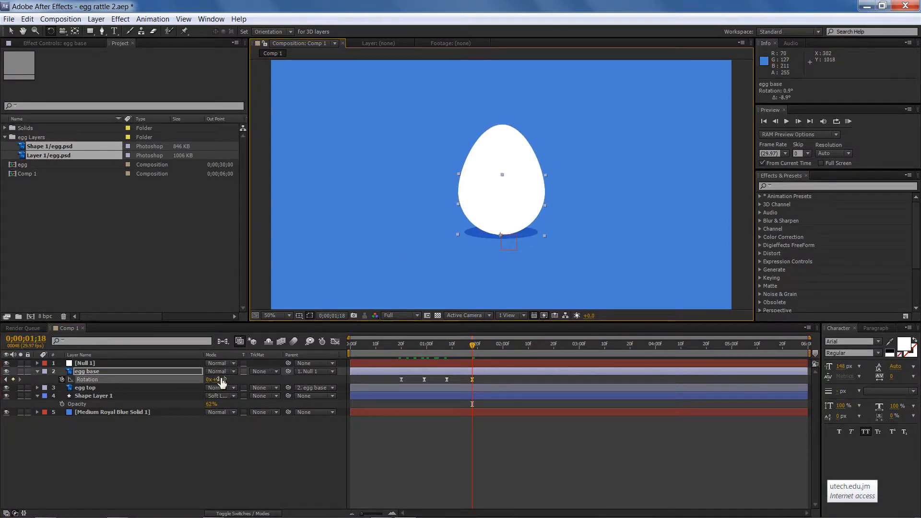
{"action": "left_click", "coordinate": [222, 379]}
{"action": "key", "text": "Return"}
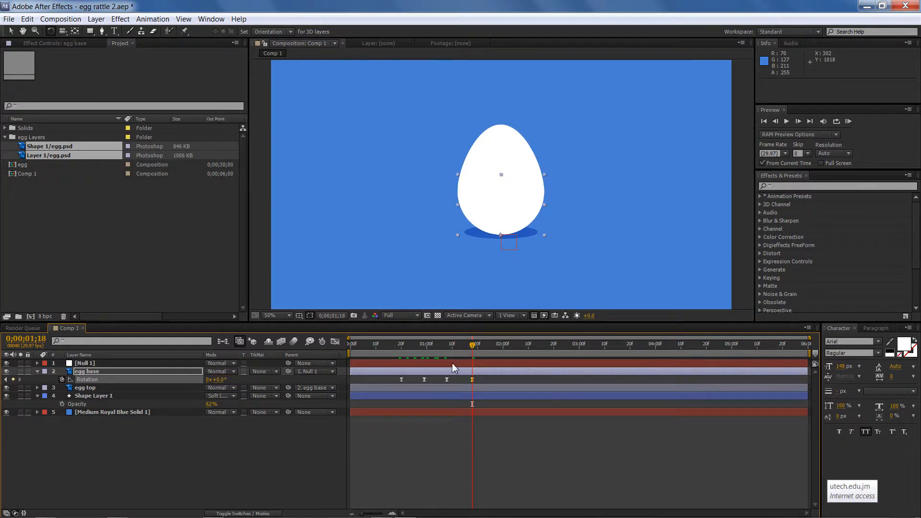
Copy the four rotation keyframes and paste them at 0;00;02;09 to repeat the rattle
{"action": "left_click_drag", "start_coordinate": [473, 344], "coordinate": [521, 354]}
{"action": "left_click_drag", "start_coordinate": [393, 380], "coordinate": [487, 388]}
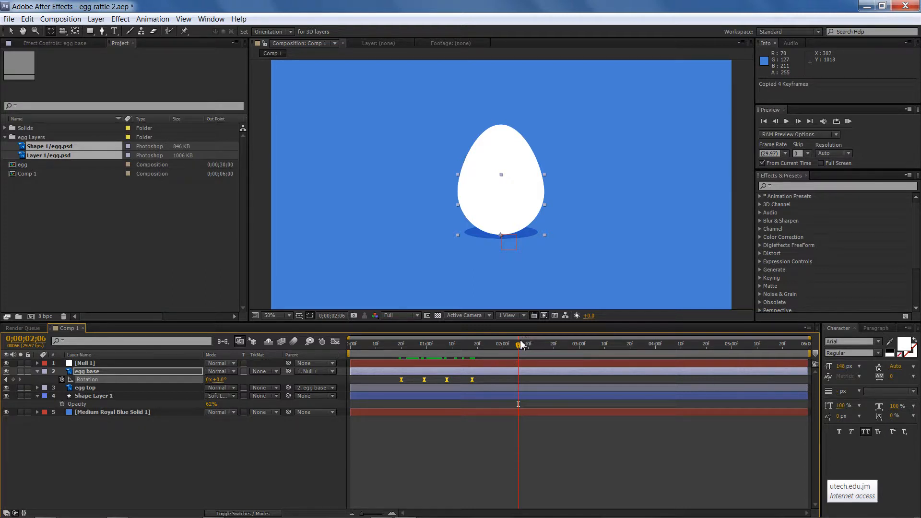
{"action": "left_click_drag", "start_coordinate": [522, 347], "coordinate": [528, 348]}
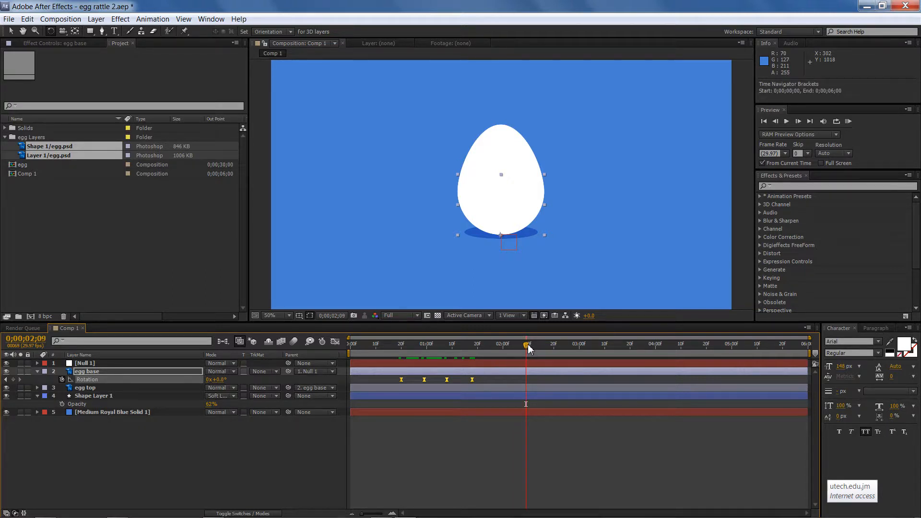
{"action": "key", "text": "ctrl+v"}
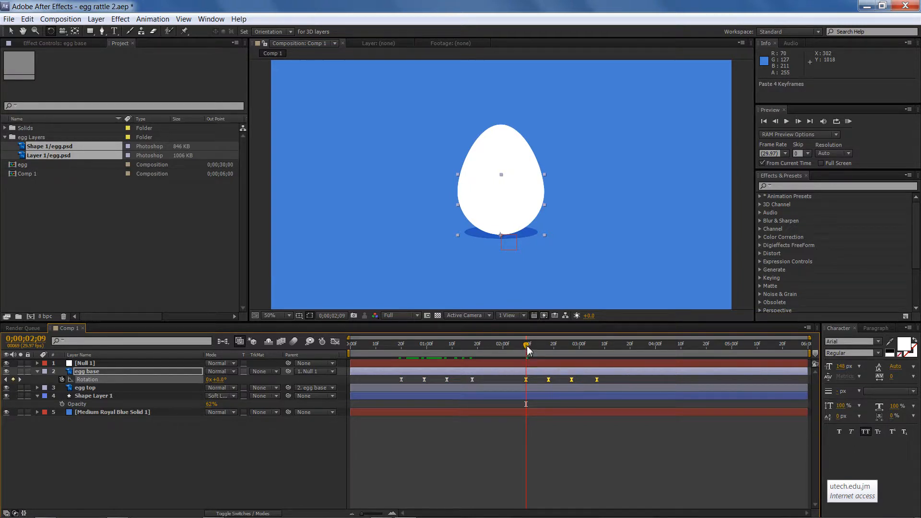
At 0;00;03;26, add Position and Scale keyframes to the egg base
{"action": "left_click_drag", "start_coordinate": [526, 347], "coordinate": [660, 366]}
{"action": "key", "text": "shift+p"}
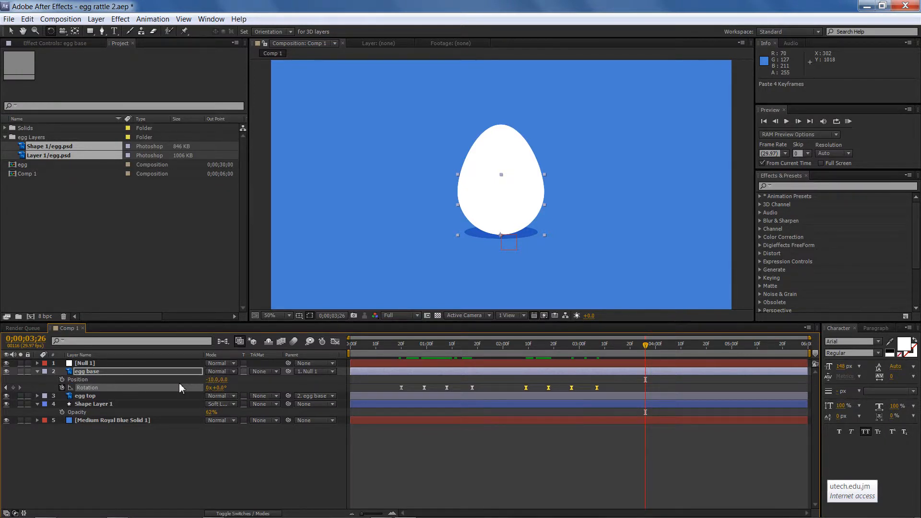
{"action": "left_click", "coordinate": [60, 378]}
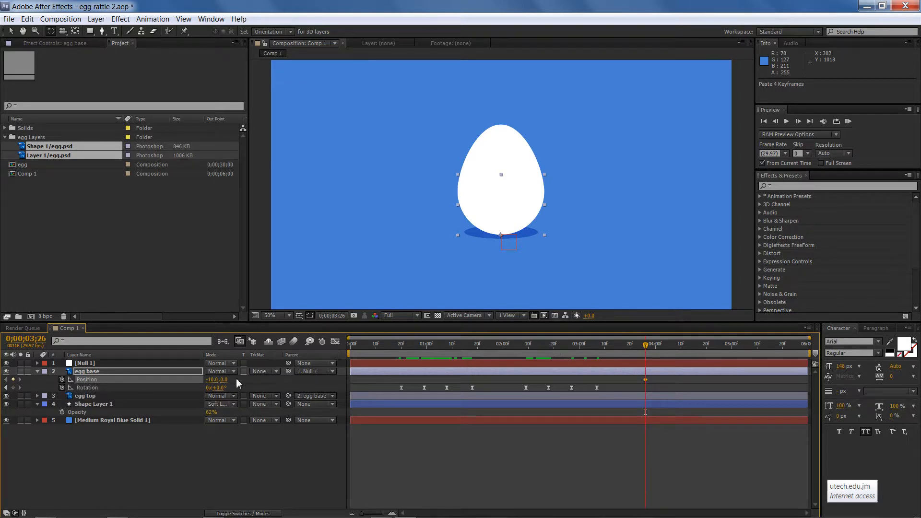
{"action": "key", "text": "shift+s"}
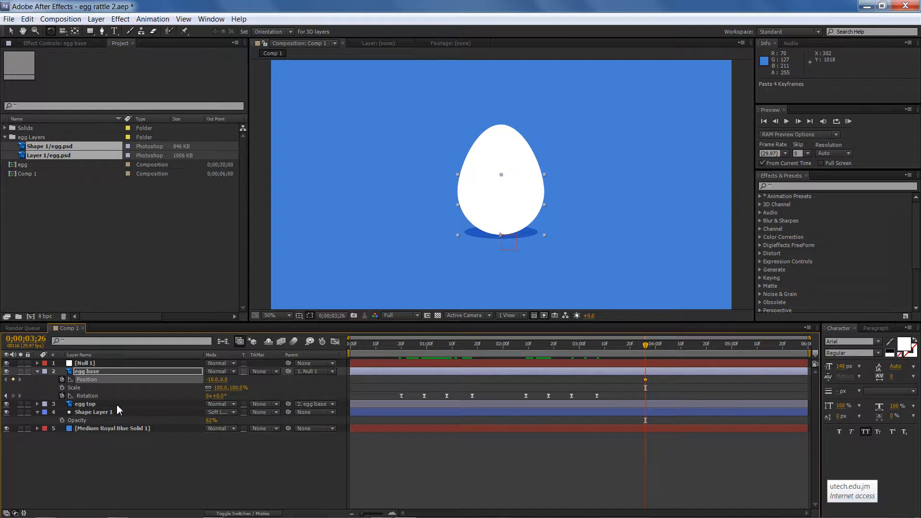
{"action": "left_click", "coordinate": [62, 387]}
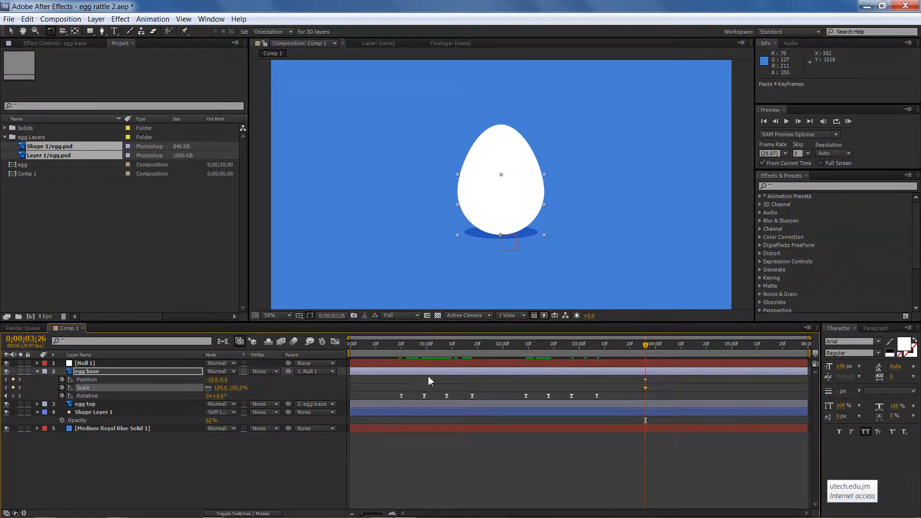
At 0;00;04;02, squash the egg base by scaling it to about 113% wide and 88% high
{"action": "left_click_drag", "start_coordinate": [646, 349], "coordinate": [660, 352]}
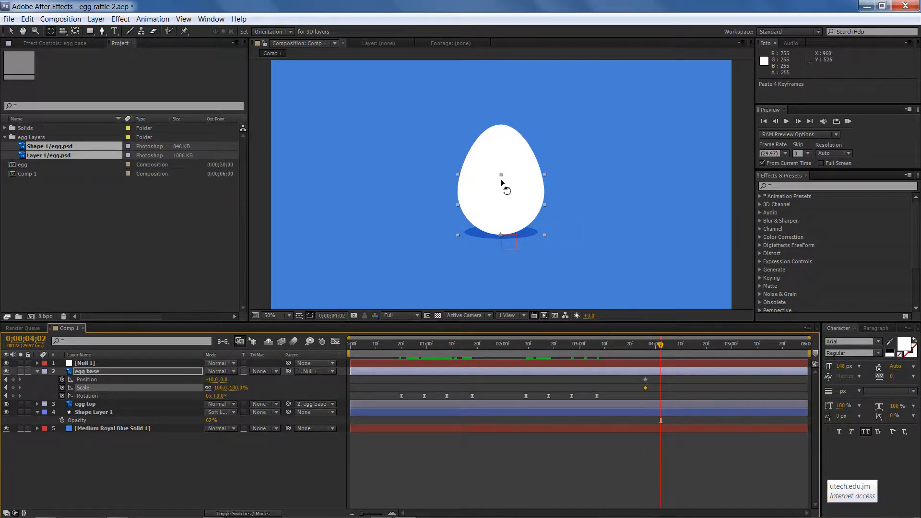
{"action": "key", "text": "v"}
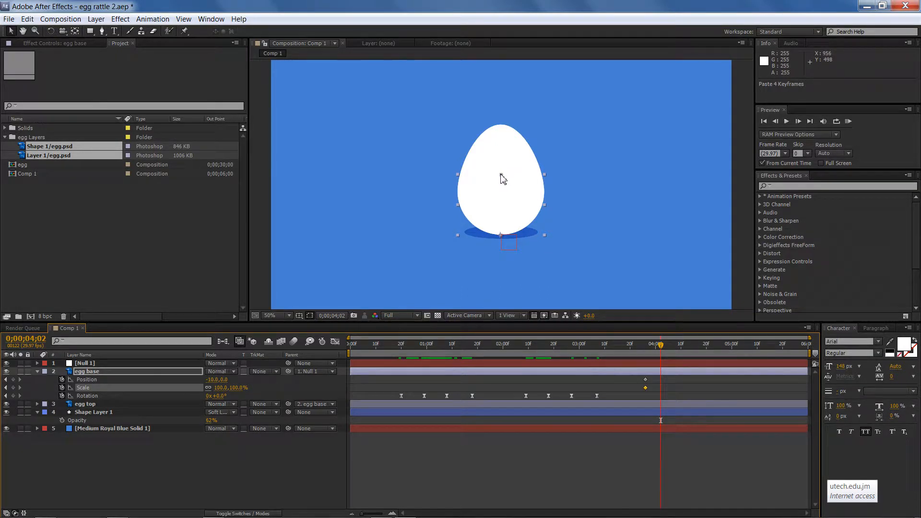
{"action": "left_click_drag", "start_coordinate": [501, 175], "coordinate": [500, 181]}
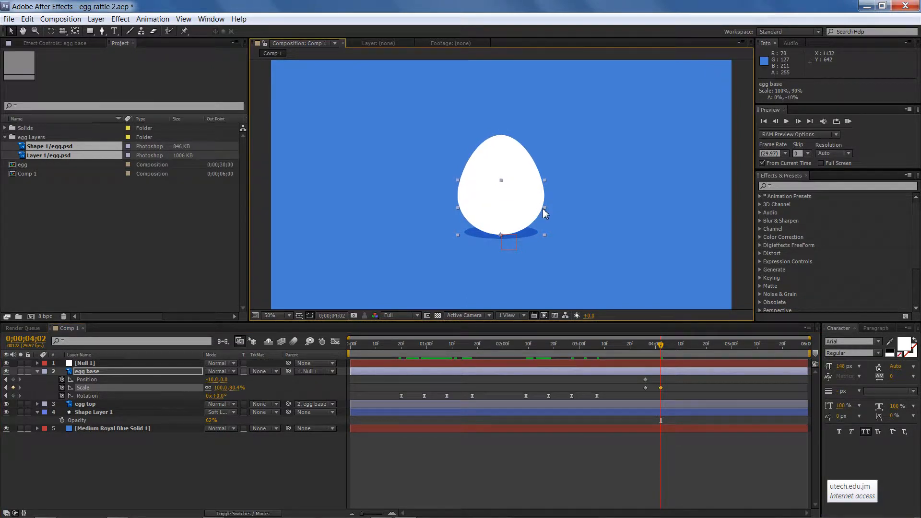
{"action": "left_click_drag", "start_coordinate": [544, 209], "coordinate": [548, 210]}
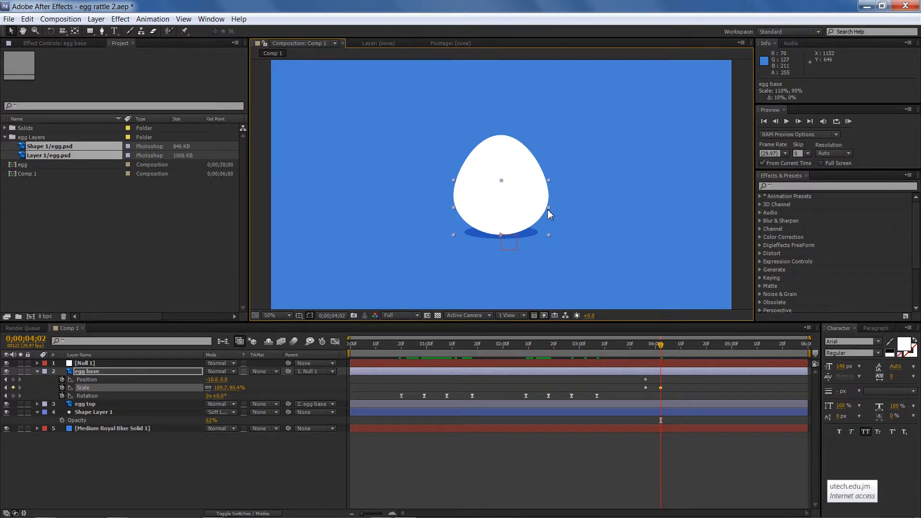
{"action": "left_click_drag", "start_coordinate": [548, 209], "coordinate": [550, 210]}
{"action": "left_click_drag", "start_coordinate": [501, 176], "coordinate": [501, 187]}
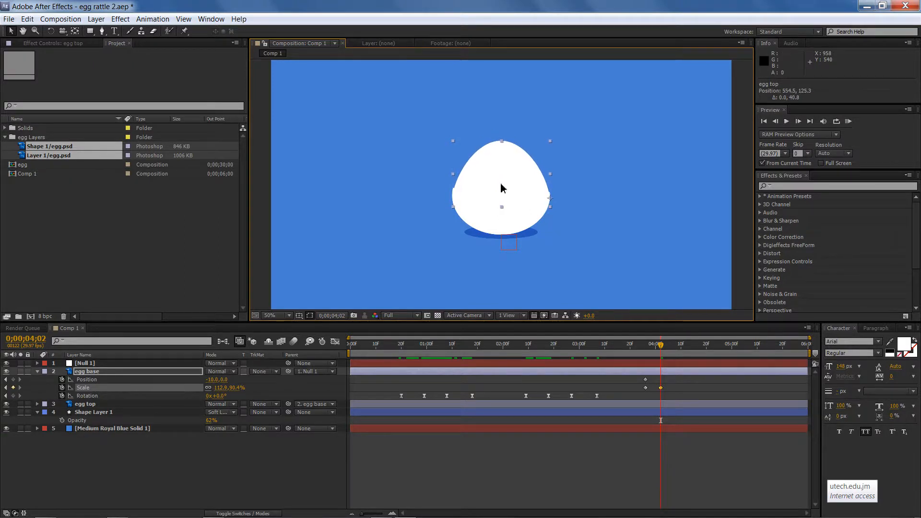
{"action": "key", "text": "ctrl+z"}
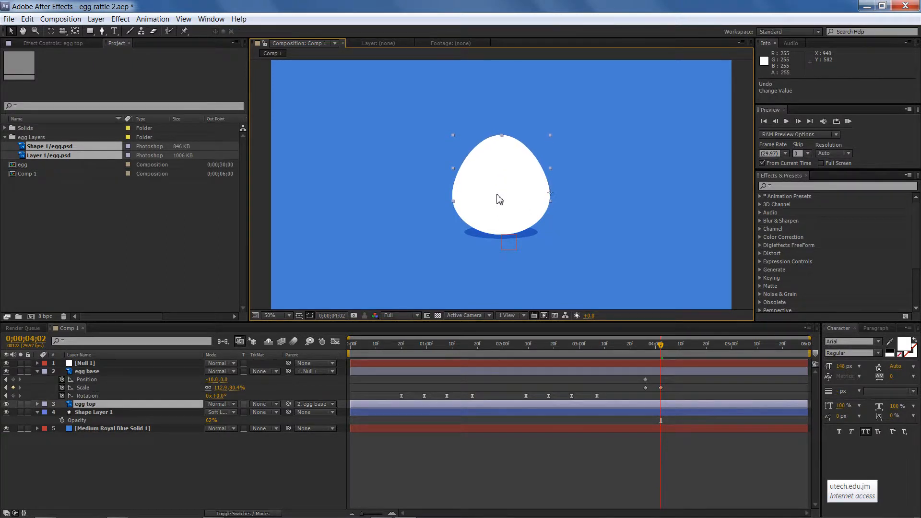
{"action": "left_click", "coordinate": [499, 206]}
{"action": "left_click_drag", "start_coordinate": [501, 181], "coordinate": [501, 185]}
At 0;00;04;08, stretch the egg base scale to about 91.4% wide and 107.2% high
{"action": "left_click", "coordinate": [658, 345]}
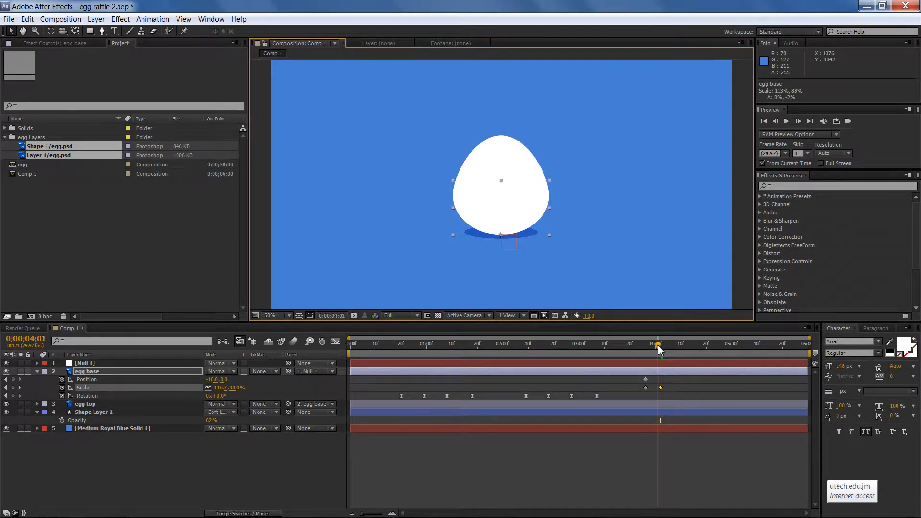
{"action": "left_click_drag", "start_coordinate": [658, 346], "coordinate": [676, 357]}
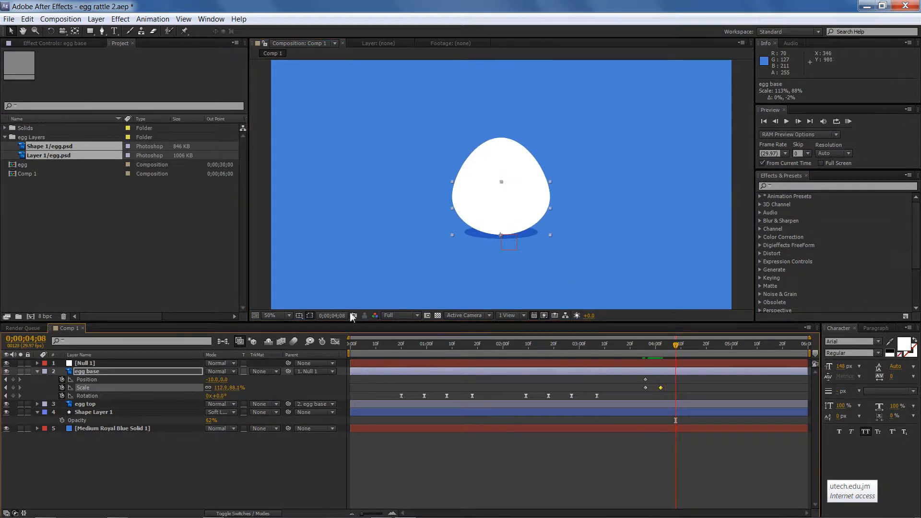
{"action": "left_click_drag", "start_coordinate": [501, 182], "coordinate": [502, 170]}
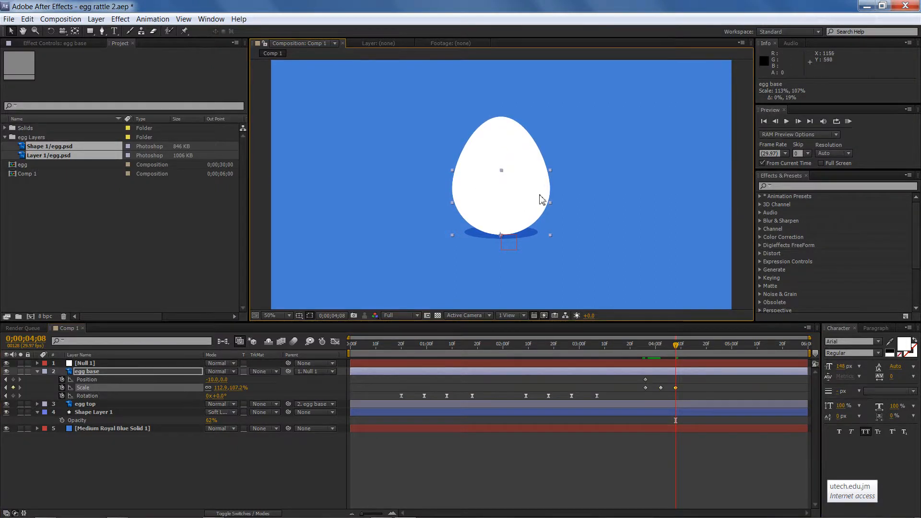
{"action": "left_click_drag", "start_coordinate": [551, 201], "coordinate": [541, 202]}
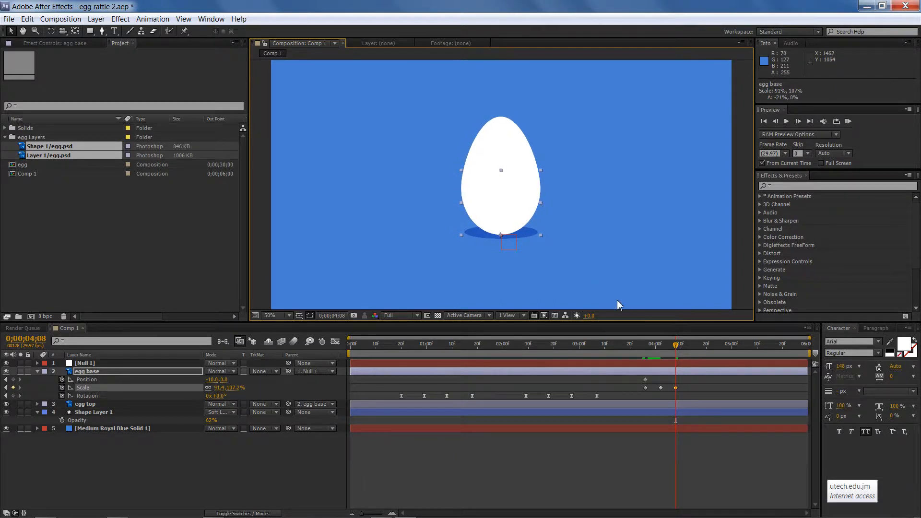
At 0;00;04;12, nudge the egg base upward to position -10.0, -153.8
{"action": "mouse_move", "coordinate": [670, 346]}
{"action": "left_mouse_down"}
{"action": "mouse_move", "coordinate": [638, 350]}
{"action": "mouse_move", "coordinate": [684, 351]}
{"action": "left_mouse_up"}
{"action": "key", "text": "shift+Up"}
{"action": "key", "text": "shift+Up"}
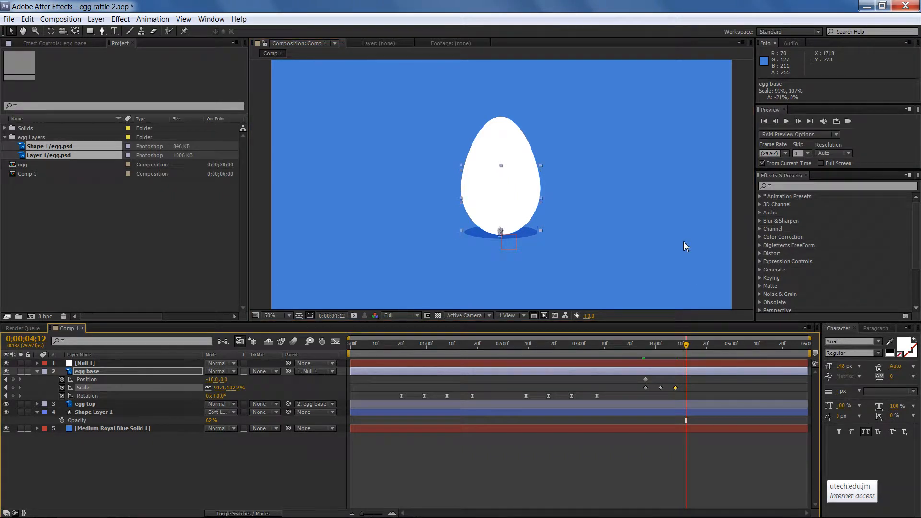
{"action": "key", "text": "shift+Up"}
{"action": "key", "text": "shift+Up"}
{"action": "key", "text": "shift+Up"}
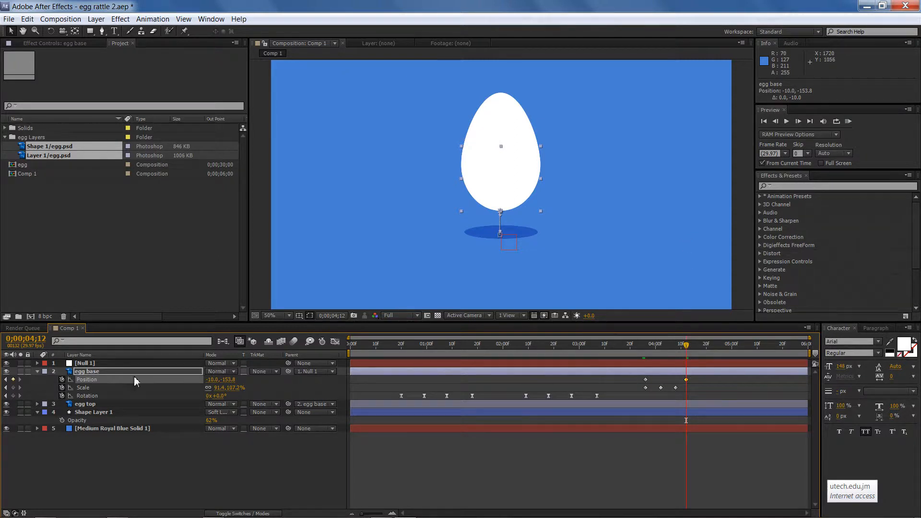
At 0;00;04;16, unlink the scale and set the egg base scale to 100%, 100%
{"action": "left_click", "coordinate": [14, 387]}
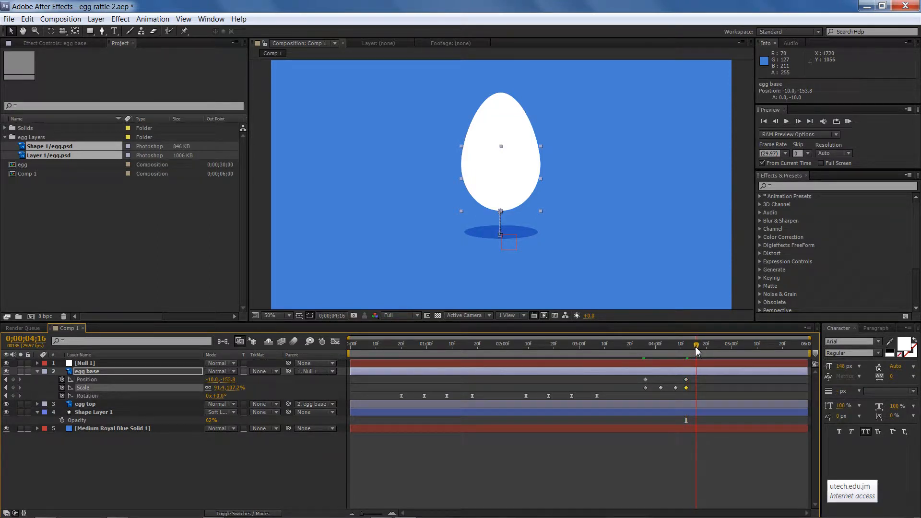
{"action": "left_click", "coordinate": [239, 388]}
{"action": "type", "text": "100"}
{"action": "key", "text": "Return"}
{"action": "left_click", "coordinate": [219, 388]}
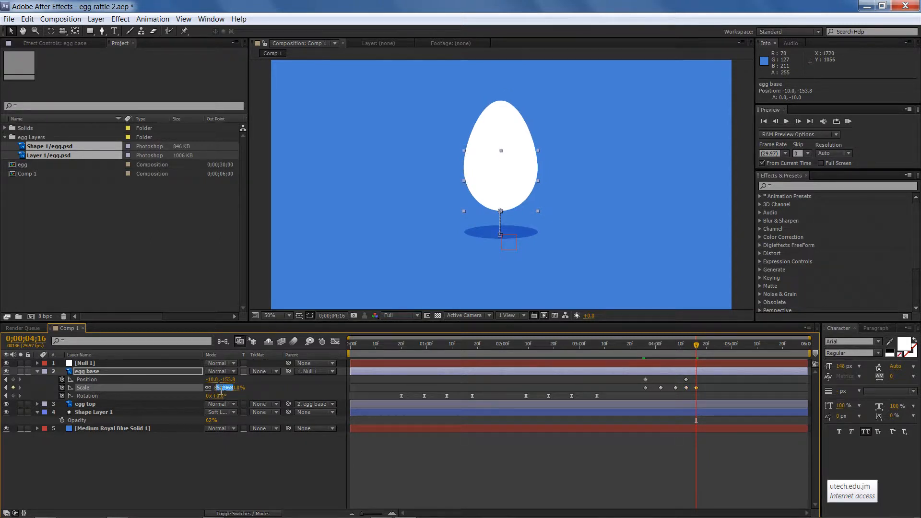
{"action": "type", "text": "100"}
{"action": "key", "text": "Return"}
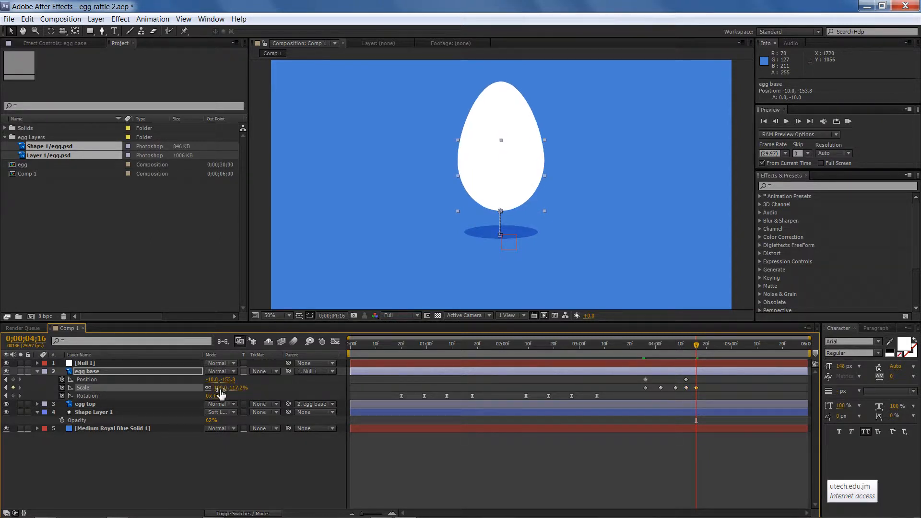
{"action": "left_click", "coordinate": [208, 388]}
{"action": "left_click", "coordinate": [237, 388]}
{"action": "type", "text": "101."}
{"action": "type", "text": "0"}
{"action": "key", "text": "Return"}
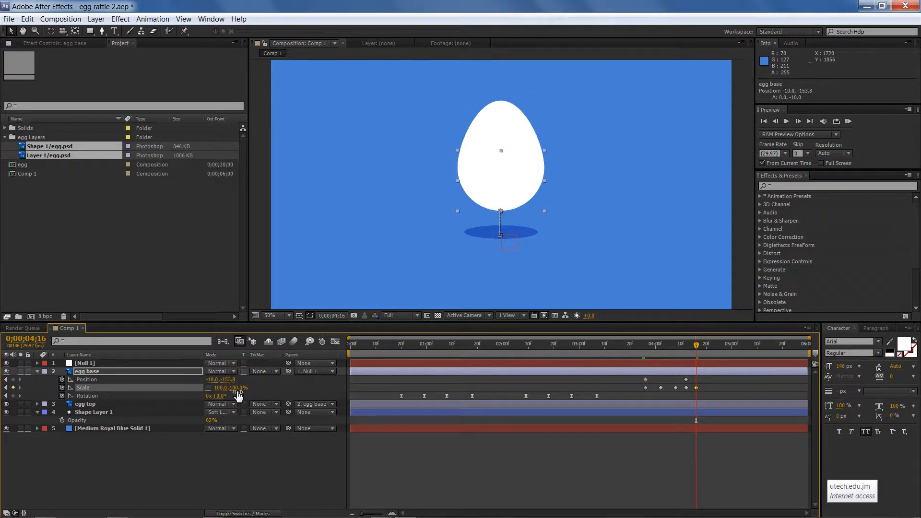
Copy the first egg base Position keyframe and paste it at 0;00;04;08
{"action": "left_click", "coordinate": [694, 346]}
{"action": "left_click_drag", "start_coordinate": [693, 350], "coordinate": [650, 372]}
{"action": "left_click", "coordinate": [646, 379]}
{"action": "key", "text": "ctrl+c"}
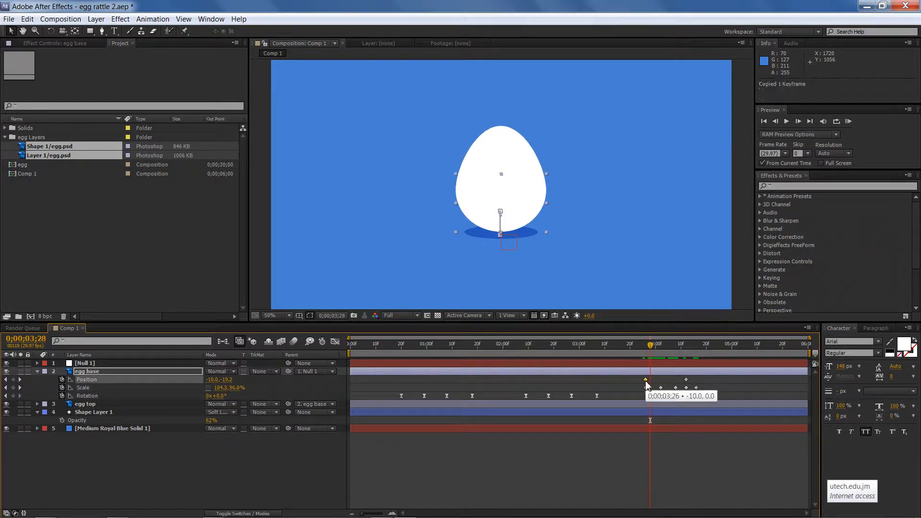
{"action": "left_click_drag", "start_coordinate": [651, 347], "coordinate": [675, 351]}
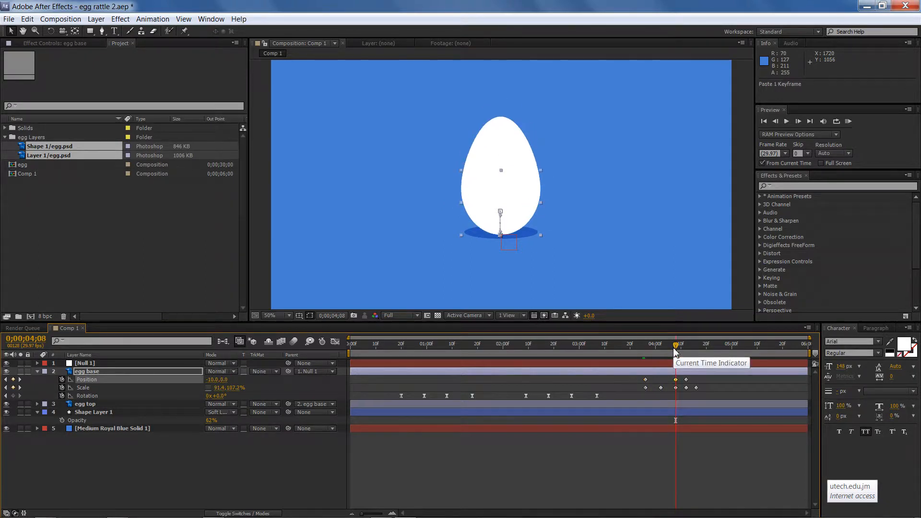
{"action": "key", "text": "ctrl+v"}
Move the raised Position keyframe from 0;00;04;12 to 0;00;04;16
{"action": "mouse_move", "coordinate": [675, 351]}
{"action": "left_mouse_down"}
{"action": "mouse_move", "coordinate": [628, 350]}
{"action": "mouse_move", "coordinate": [687, 352]}
{"action": "left_mouse_up"}
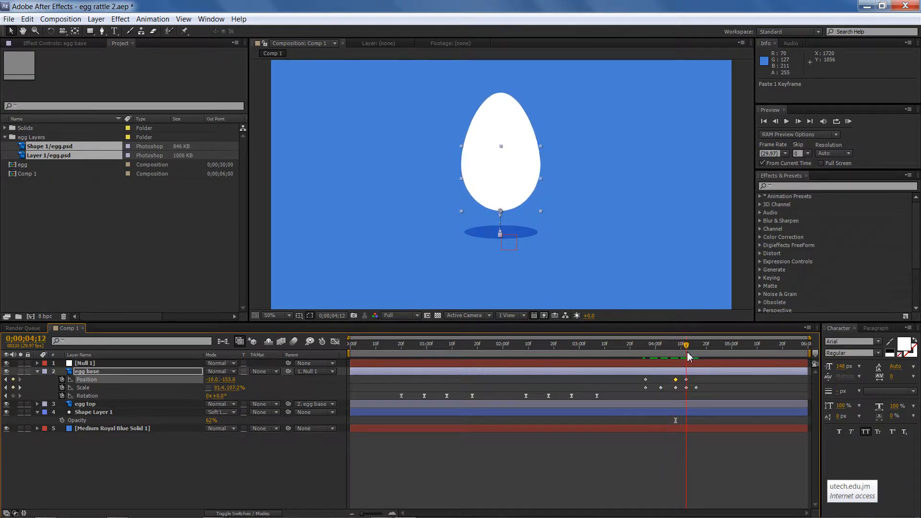
{"action": "left_click", "coordinate": [686, 387]}
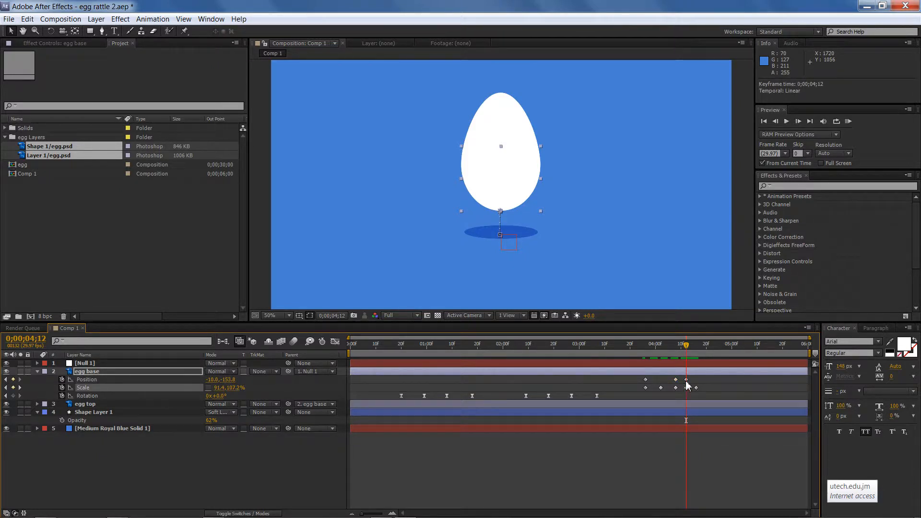
{"action": "left_click", "coordinate": [686, 380]}
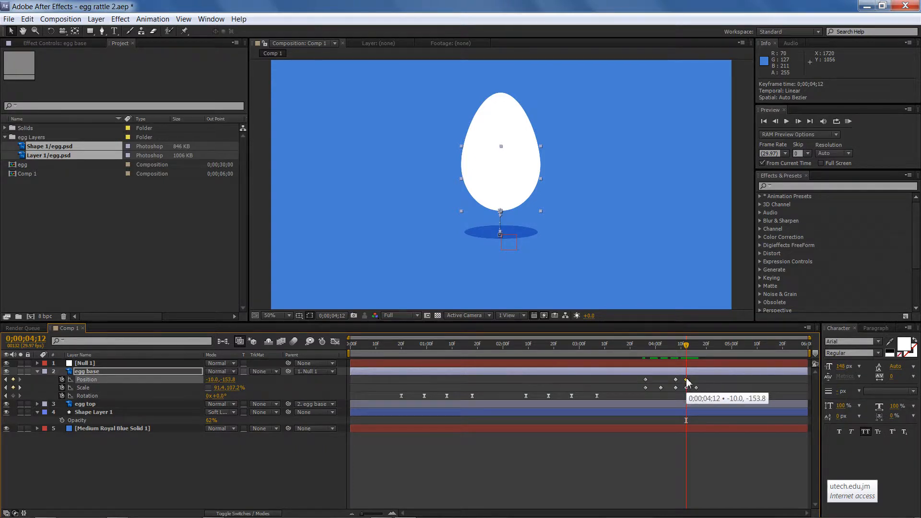
{"action": "left_click_drag", "start_coordinate": [686, 380], "coordinate": [697, 381]}
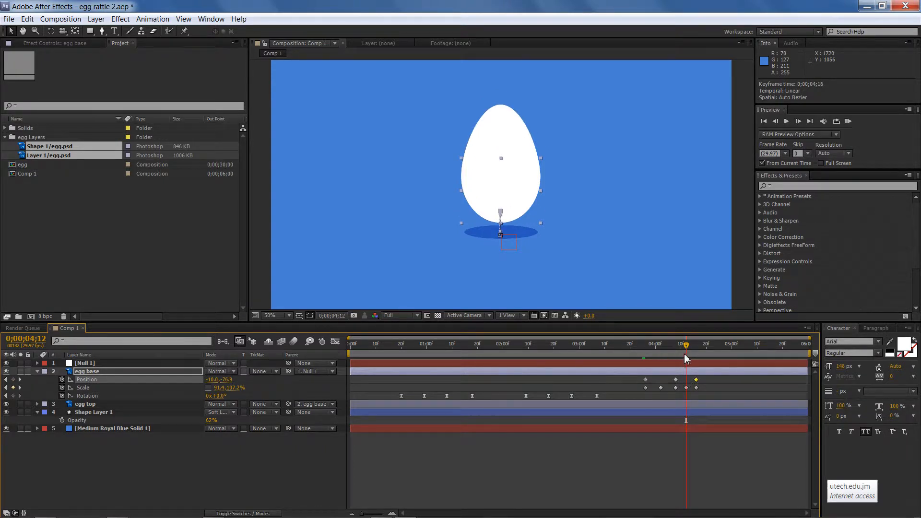
Scrub the timeline around 0;00;04;10 to 0;00;04;21 to review the jump
{"action": "mouse_move", "coordinate": [689, 348]}
{"action": "left_mouse_down"}
{"action": "mouse_move", "coordinate": [643, 345]}
{"action": "mouse_move", "coordinate": [714, 346]}
{"action": "mouse_move", "coordinate": [663, 345]}
{"action": "mouse_move", "coordinate": [697, 348]}
{"action": "mouse_move", "coordinate": [684, 346]}
{"action": "left_mouse_up"}
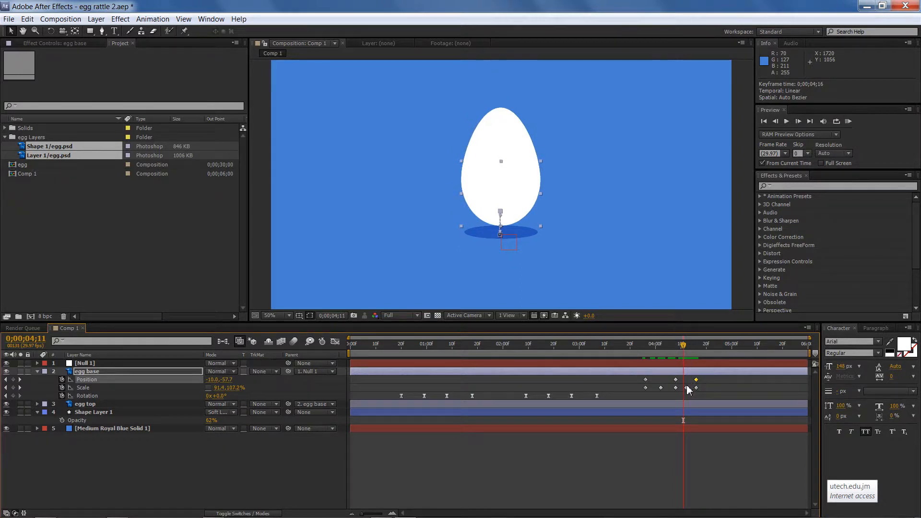
{"action": "mouse_move", "coordinate": [687, 390]}
{"action": "left_click_drag", "start_coordinate": [684, 345], "coordinate": [709, 357]}
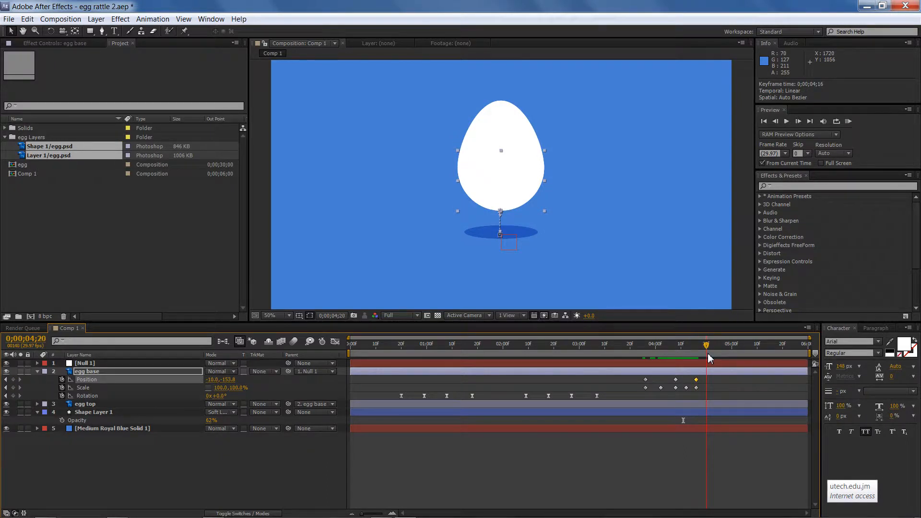
{"action": "left_click_drag", "start_coordinate": [709, 357], "coordinate": [712, 358]}
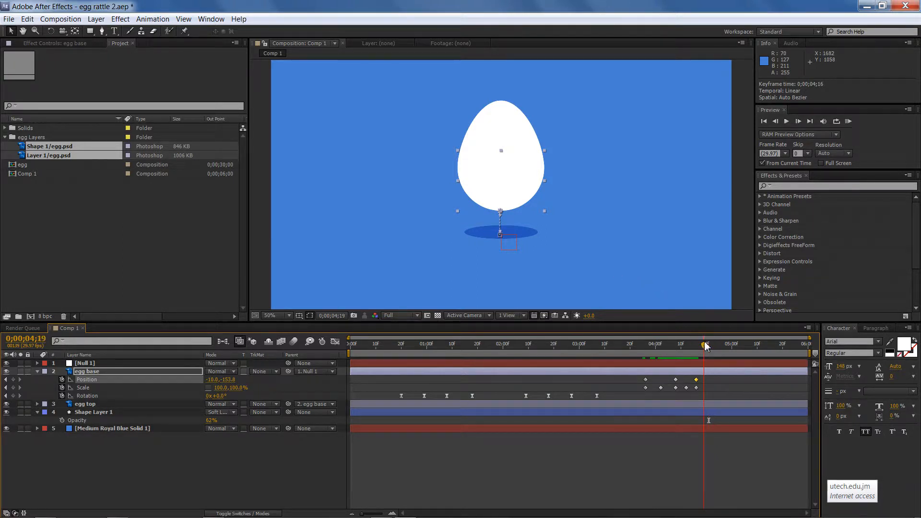
At 0;00;04;24, nudge the egg base down 10 pixels to 0.0 height, adding a Position keyframe
{"action": "left_click_drag", "start_coordinate": [705, 345], "coordinate": [716, 346]}
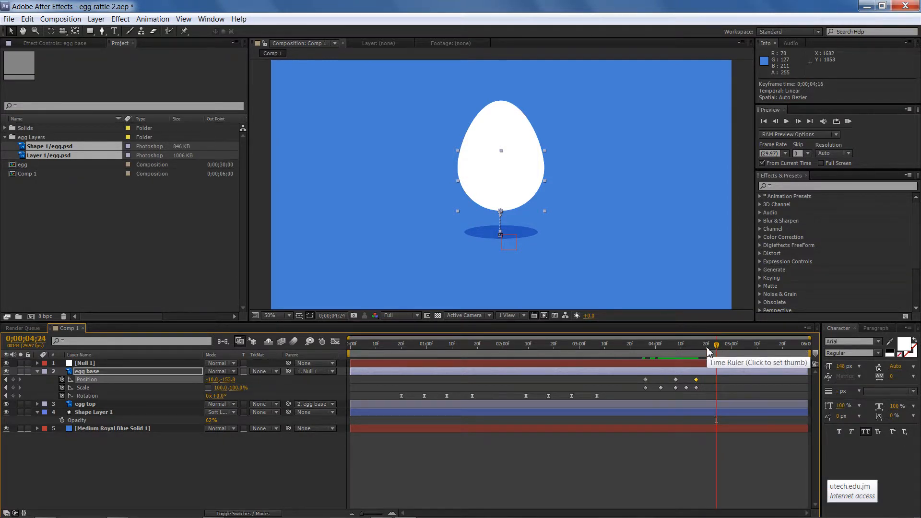
{"action": "key", "text": "shift+Down"}
{"action": "key", "text": "shift+Down"}
{"action": "key", "text": "shift+Down"}
{"action": "key", "text": "shift+Down"}
{"action": "key", "text": "shift+Down"}
{"action": "key", "text": "shift+Down"}
{"action": "key", "text": "shift+Down"}
{"action": "key", "text": "shift+Down"}
{"action": "key", "text": "shift+Down"}
{"action": "key", "text": "shift+Down"}
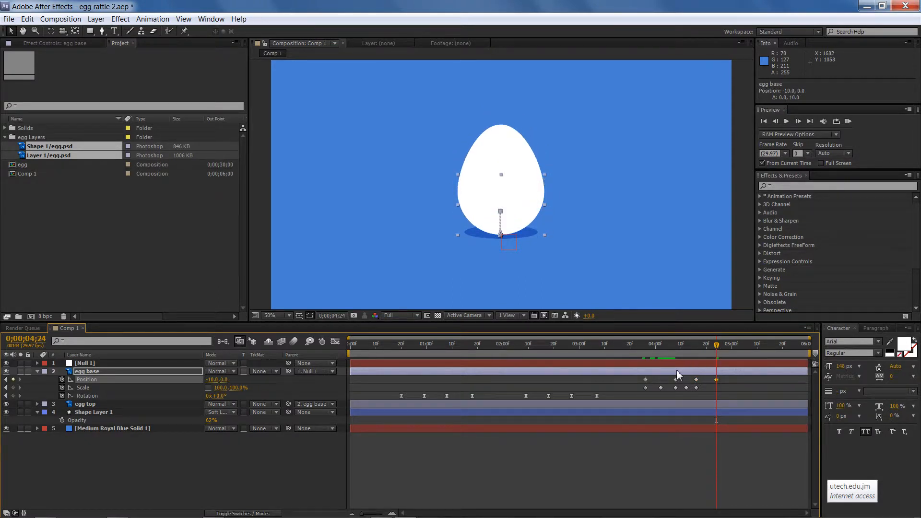
Copy the first egg base Scale keyframes and paste them at 0;00;04;24
{"action": "left_click_drag", "start_coordinate": [631, 384], "coordinate": [667, 392]}
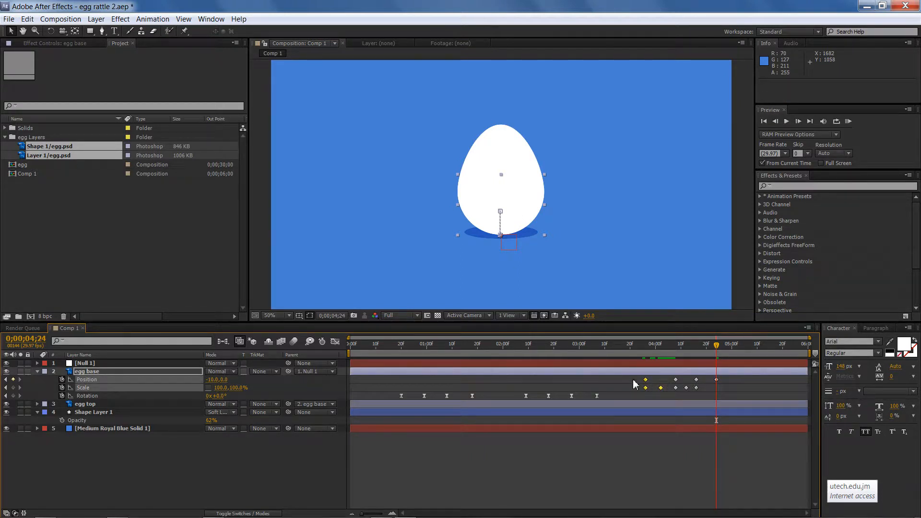
{"action": "key", "text": "ctrl+c"}
{"action": "left_click", "coordinate": [717, 390]}
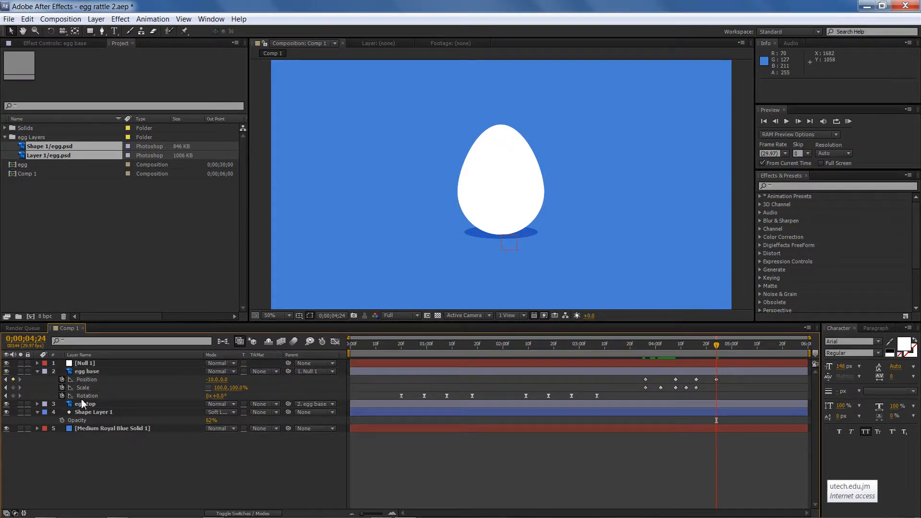
{"action": "left_click", "coordinate": [91, 387]}
{"action": "key", "text": "ctrl+v"}
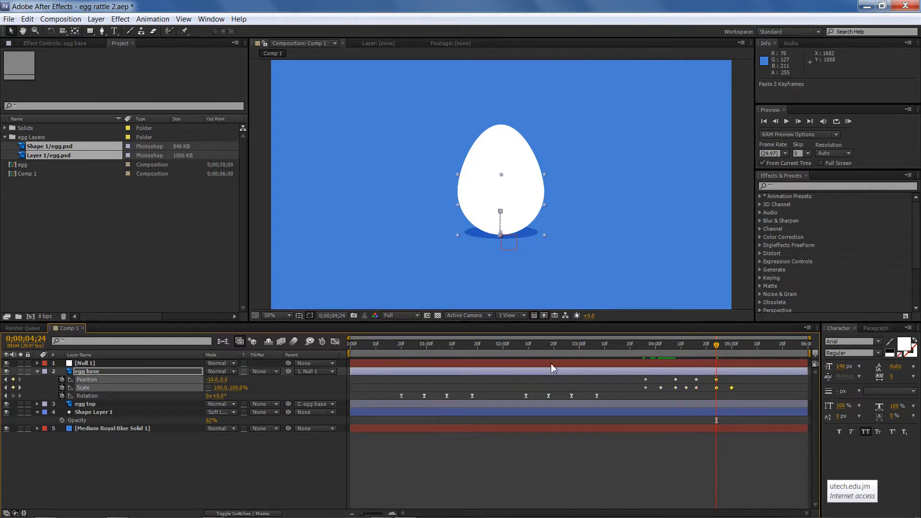
{"action": "left_click_drag", "start_coordinate": [716, 344], "coordinate": [751, 353]}
{"action": "double_click", "coordinate": [675, 387]}
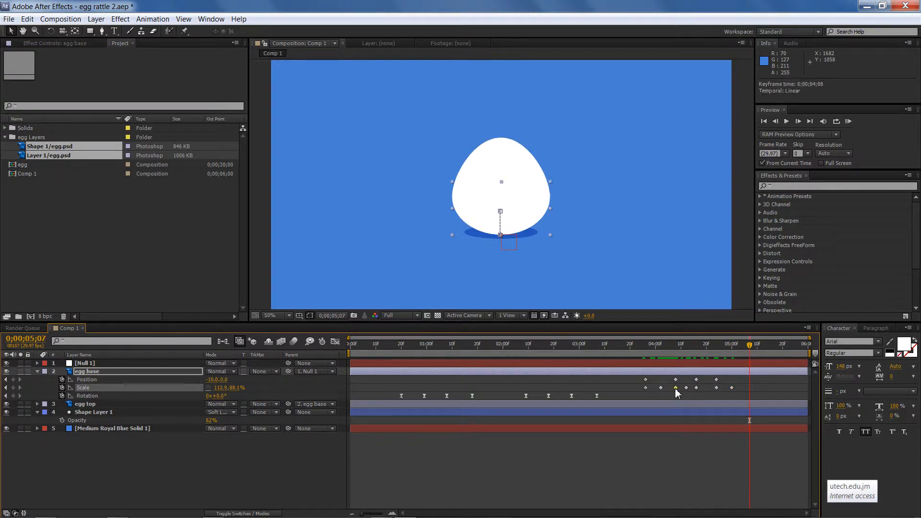
{"action": "key", "text": "Escape"}
{"action": "key", "text": "ctrl+c"}
{"action": "key", "text": "ctrl+v"}
{"action": "mouse_move", "coordinate": [754, 350]}
{"action": "left_mouse_down"}
{"action": "mouse_move", "coordinate": [664, 362]}
{"action": "mouse_move", "coordinate": [753, 369]}
{"action": "left_mouse_up"}
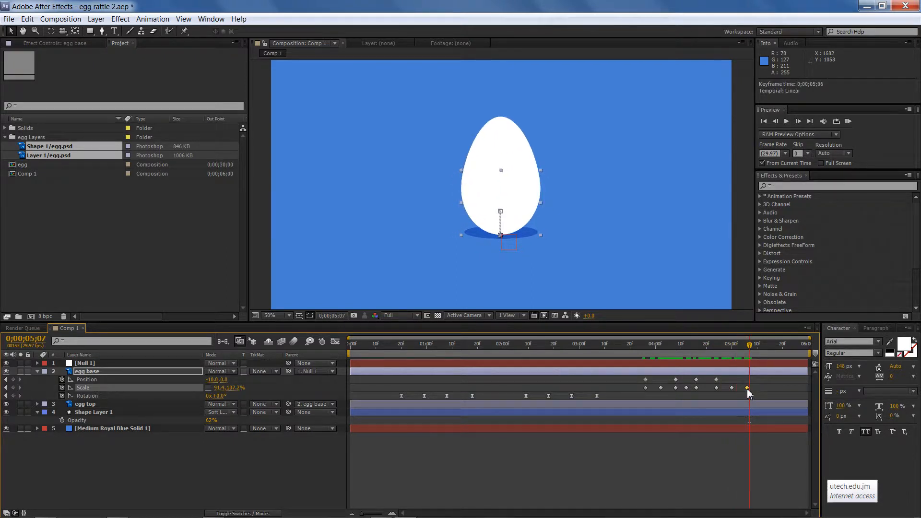
{"action": "key", "text": "Delete"}
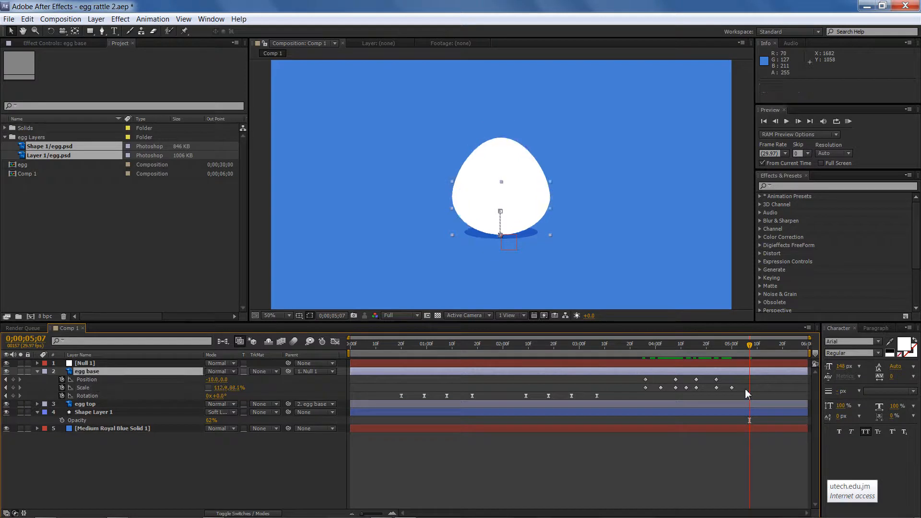
At 0;00;05;06, set the egg base scale to 100%, 100% and save the project
{"action": "left_click_drag", "start_coordinate": [750, 344], "coordinate": [749, 345]}
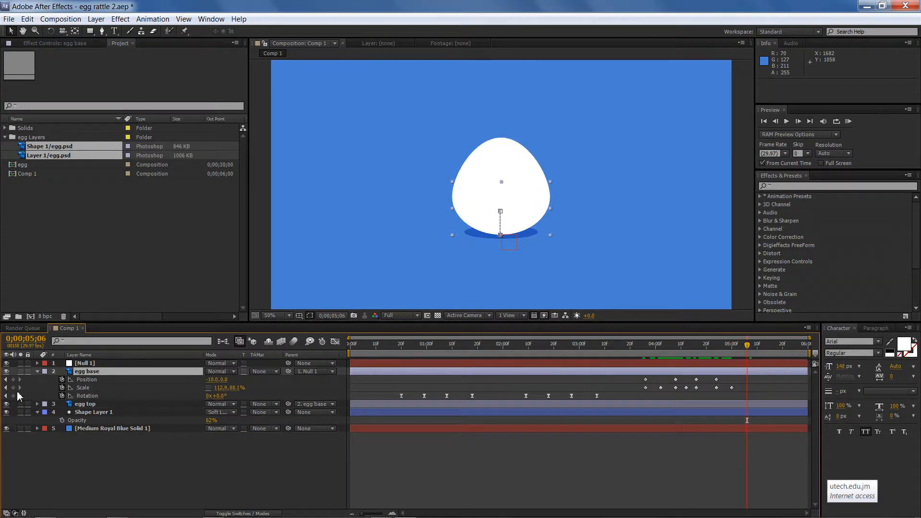
{"action": "left_click", "coordinate": [222, 388]}
{"action": "type", "text": "108"}
{"action": "key", "text": "Return"}
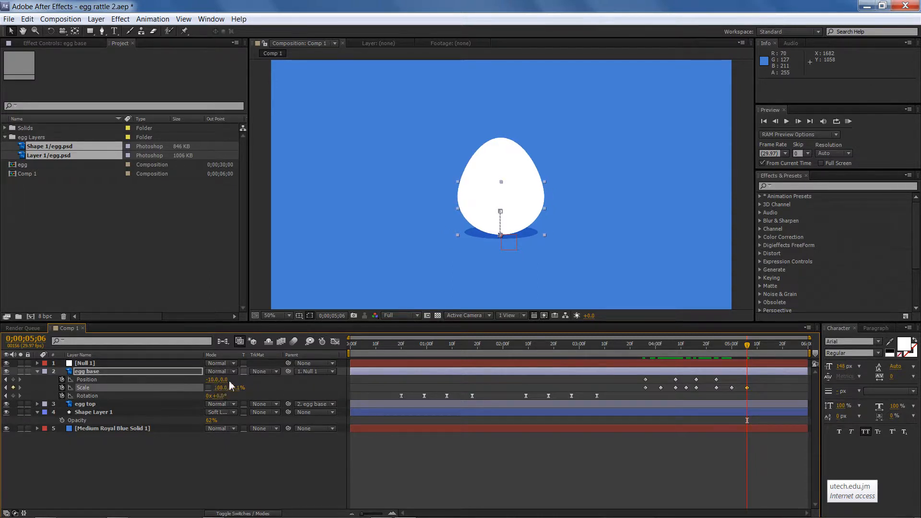
{"action": "left_click", "coordinate": [237, 387]}
{"action": "type", "text": "108"}
{"action": "key", "text": "Return"}
{"action": "key", "text": "ctrl+s"}
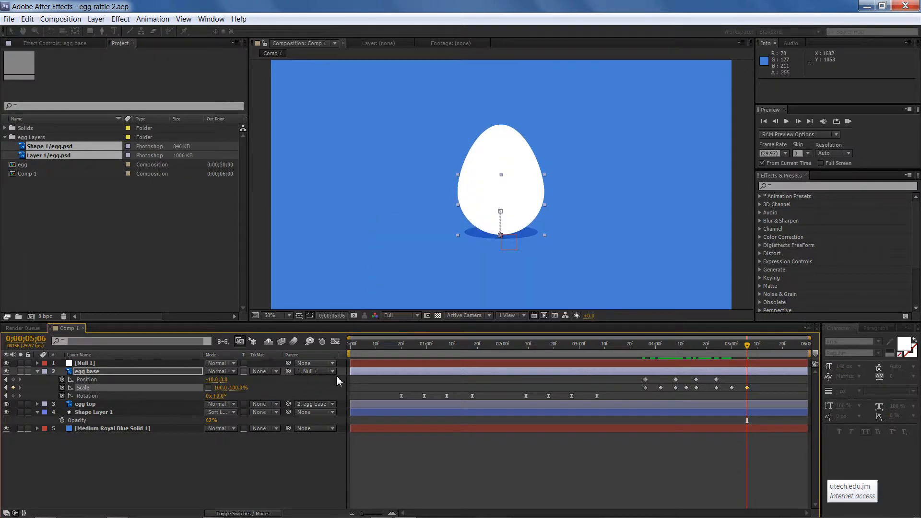
At 0;00;05;00, add a Rotation keyframe to the egg top layer
{"action": "mouse_move", "coordinate": [744, 353]}
{"action": "left_mouse_down"}
{"action": "mouse_move", "coordinate": [687, 353]}
{"action": "mouse_move", "coordinate": [752, 354]}
{"action": "mouse_move", "coordinate": [643, 353]}
{"action": "mouse_move", "coordinate": [659, 372]}
{"action": "mouse_move", "coordinate": [749, 366]}
{"action": "left_mouse_up"}
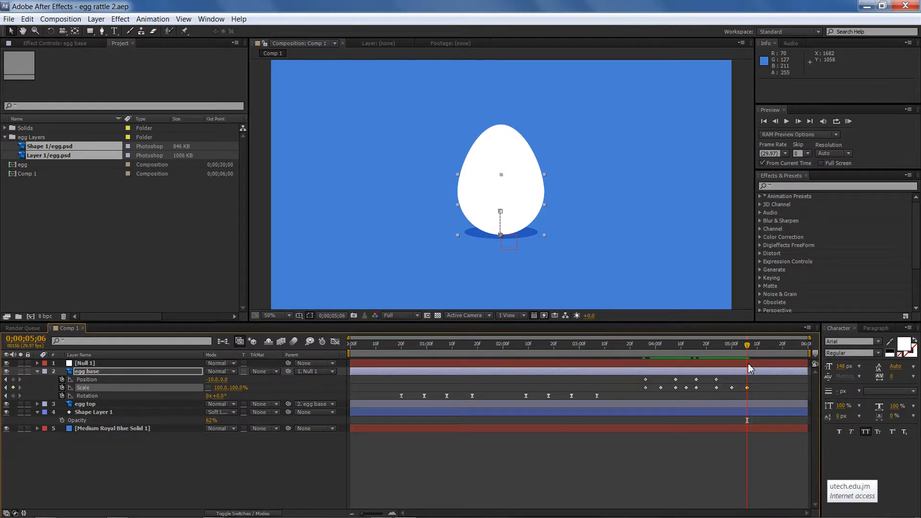
{"action": "mouse_move", "coordinate": [747, 348]}
{"action": "left_mouse_down"}
{"action": "mouse_move", "coordinate": [715, 348]}
{"action": "mouse_move", "coordinate": [731, 349]}
{"action": "left_mouse_up"}
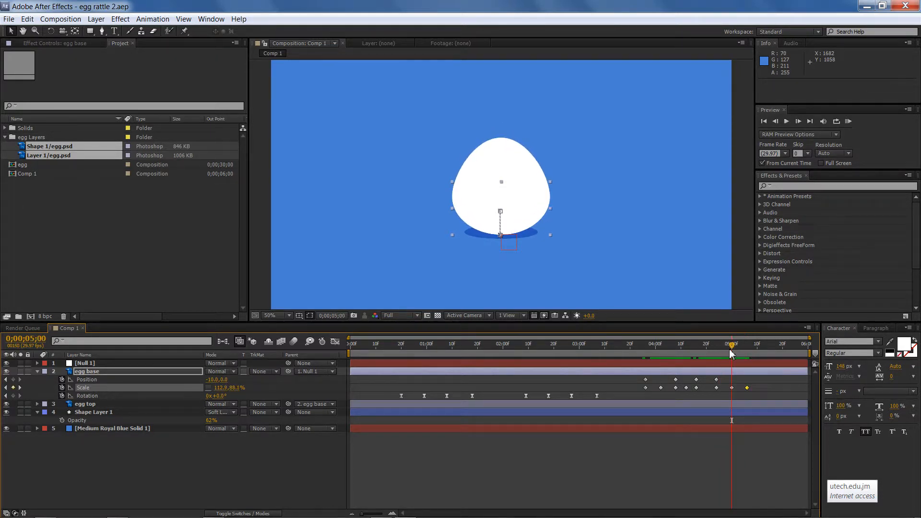
{"action": "left_click", "coordinate": [38, 372]}
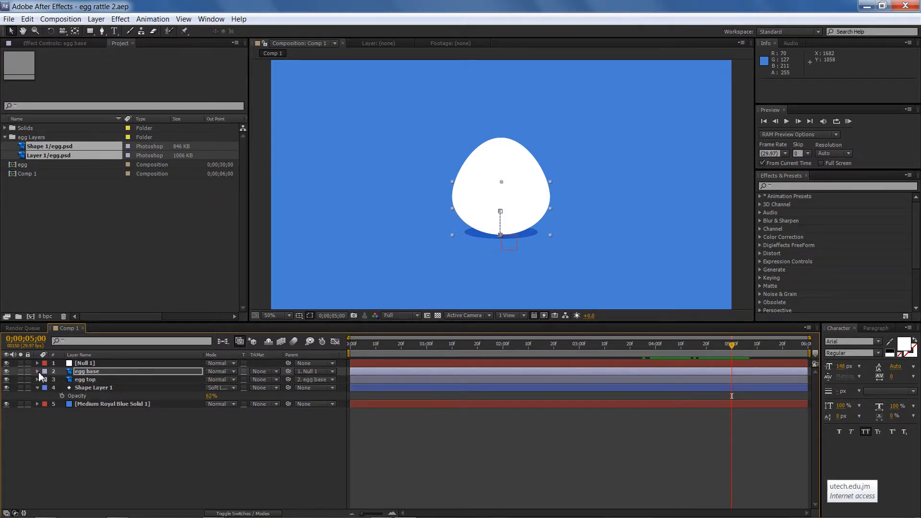
{"action": "left_click", "coordinate": [86, 380]}
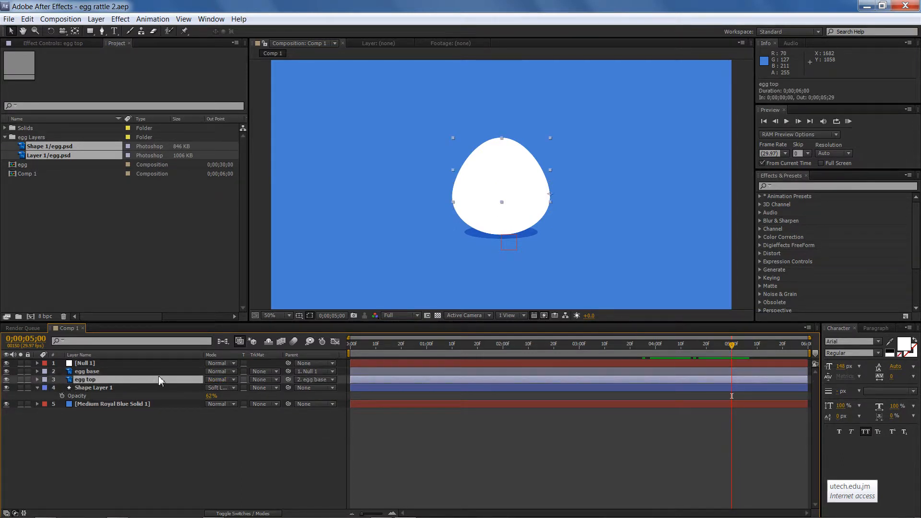
{"action": "key", "text": "r"}
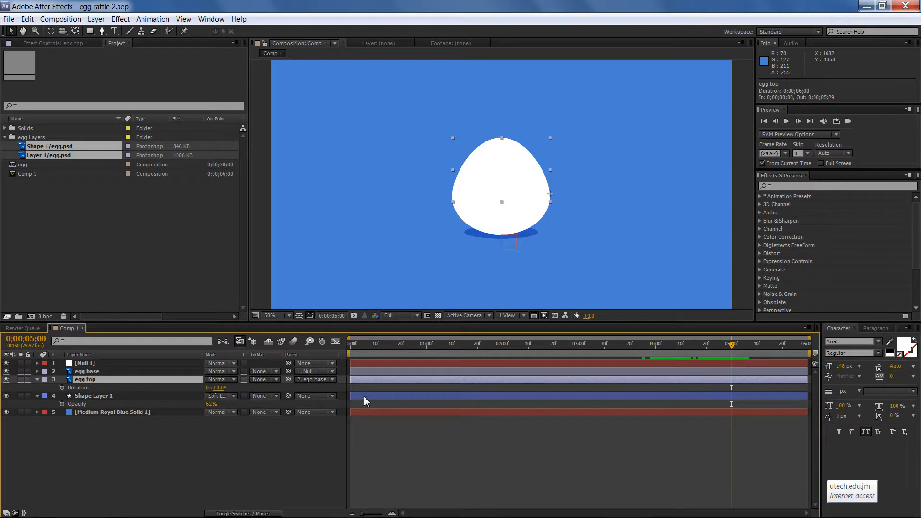
{"action": "left_click", "coordinate": [62, 388]}
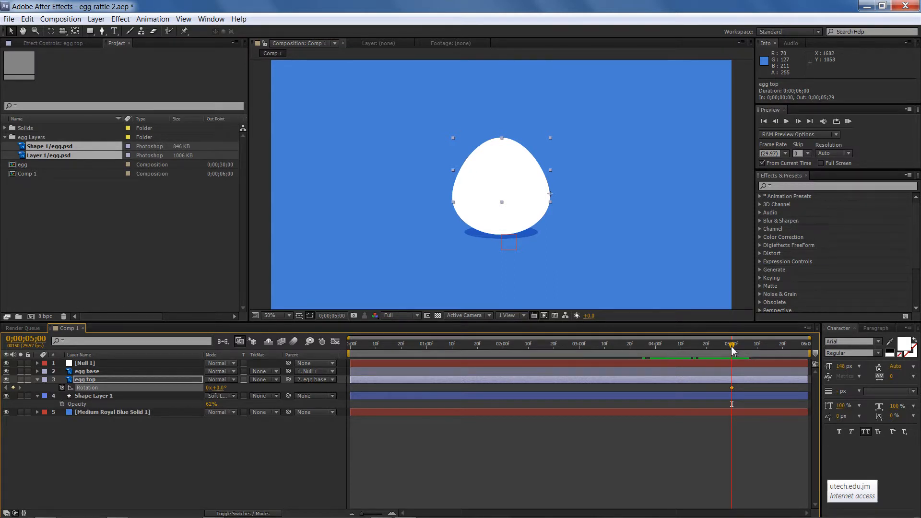
At 0;00;05;06, rotate the egg top to about 121° so the egg opens, saving the project
{"action": "left_click_drag", "start_coordinate": [733, 350], "coordinate": [751, 350]}
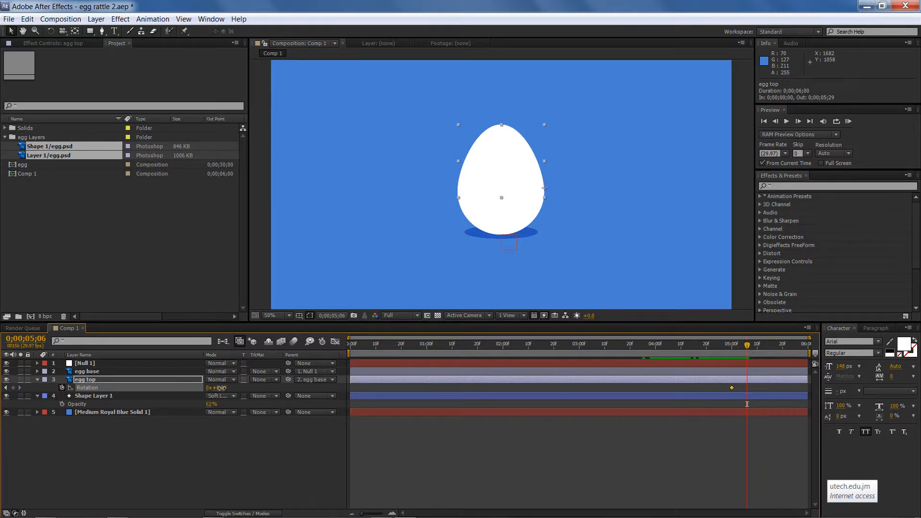
{"action": "left_click_drag", "start_coordinate": [220, 387], "coordinate": [270, 383]}
{"action": "key", "text": "ctrl+s"}
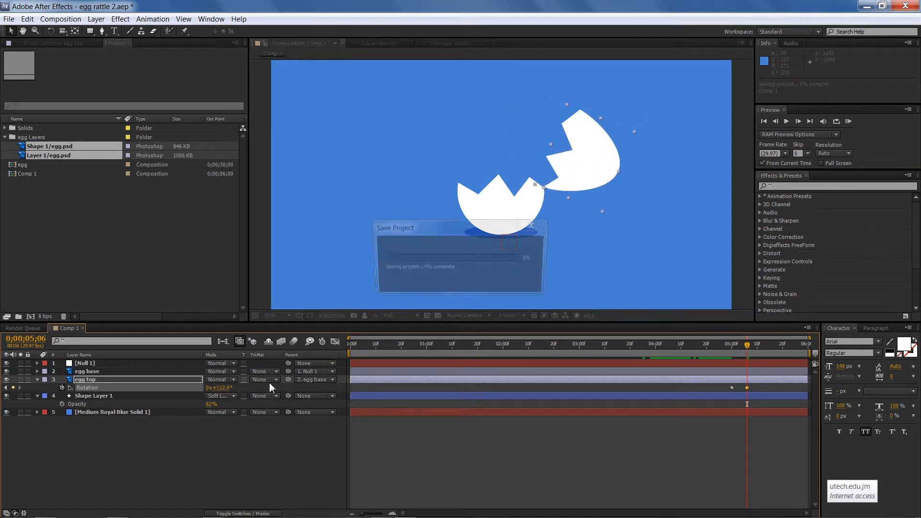
{"action": "left_click_drag", "start_coordinate": [642, 344], "coordinate": [747, 355]}
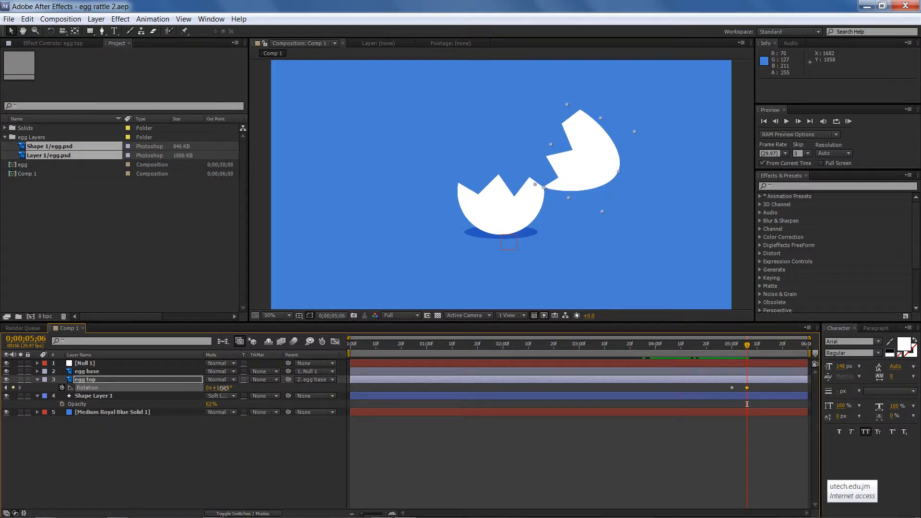
{"action": "mouse_move", "coordinate": [224, 388]}
{"action": "left_mouse_down"}
{"action": "mouse_move", "coordinate": [238, 388]}
{"action": "mouse_move", "coordinate": [225, 388]}
{"action": "left_mouse_up"}
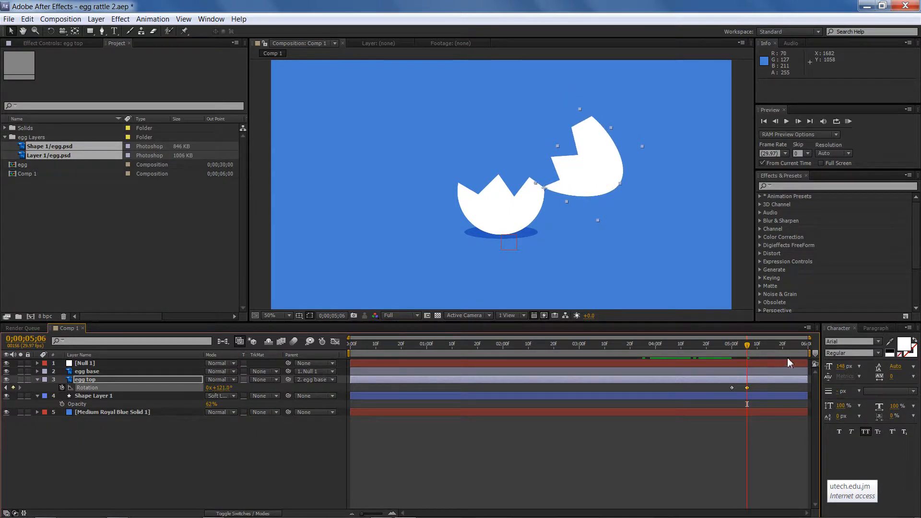
At 0;00;05;09, set the egg top rotation back to about 109.8°
{"action": "left_click_drag", "start_coordinate": [751, 348], "coordinate": [755, 350]}
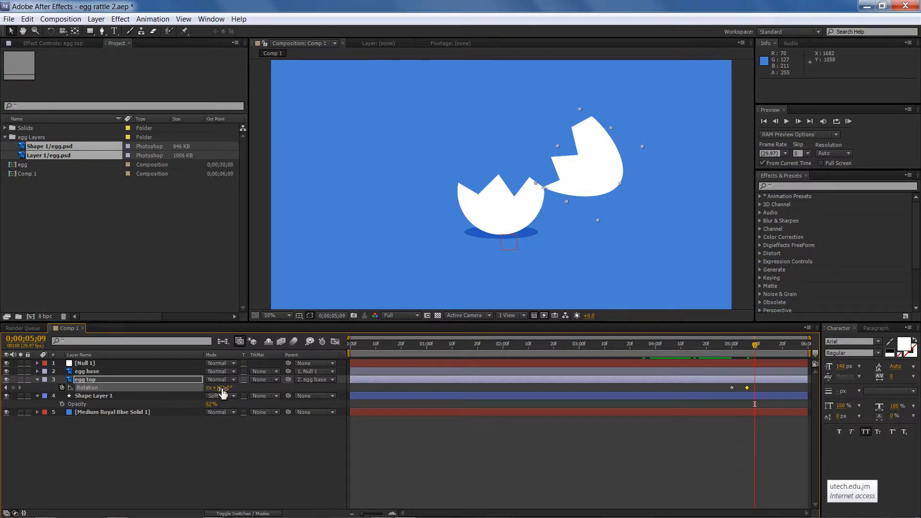
{"action": "left_click_drag", "start_coordinate": [221, 388], "coordinate": [221, 387]}
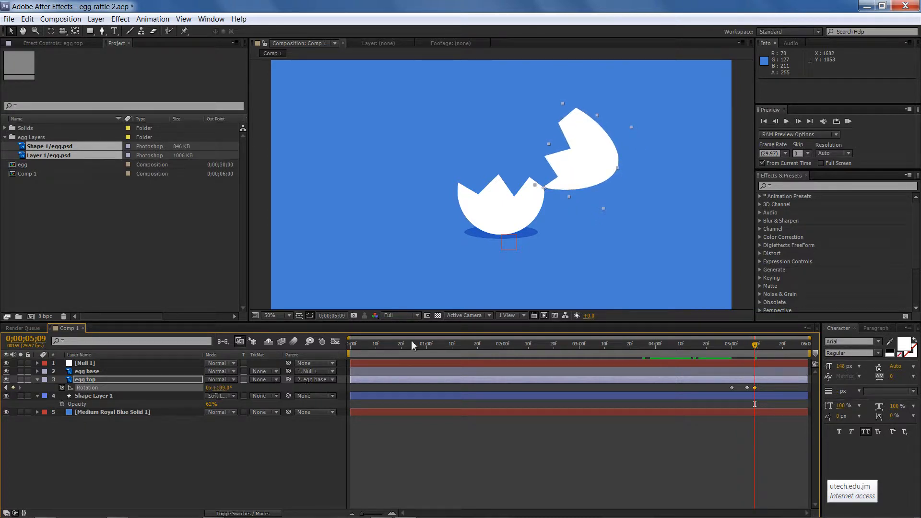
{"action": "mouse_move", "coordinate": [752, 346]}
{"action": "left_mouse_down"}
{"action": "mouse_move", "coordinate": [728, 348]}
{"action": "mouse_move", "coordinate": [758, 351]}
{"action": "left_mouse_up"}
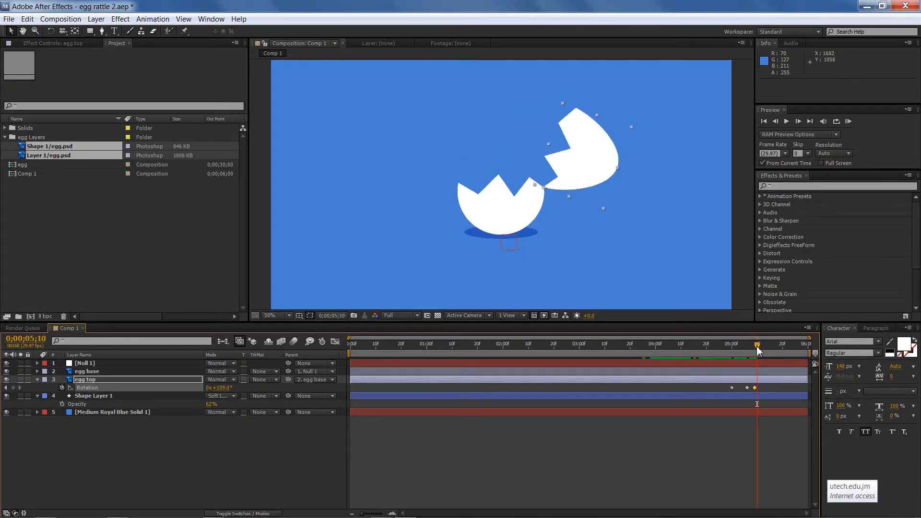
Apply Easy Ease to all the egg top Rotation keyframes
{"action": "left_click_drag", "start_coordinate": [728, 387], "coordinate": [761, 395]}
{"action": "key", "text": "F9"}
Reveal all egg base and shadow keyframes and apply Easy Ease to the egg base keyframes
{"action": "left_click_drag", "start_coordinate": [721, 346], "coordinate": [334, 413]}
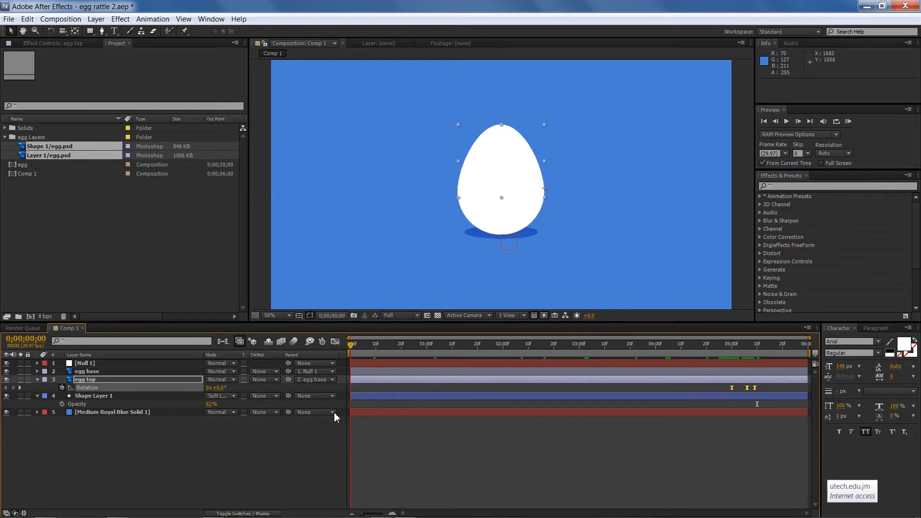
{"action": "left_click", "coordinate": [99, 375]}
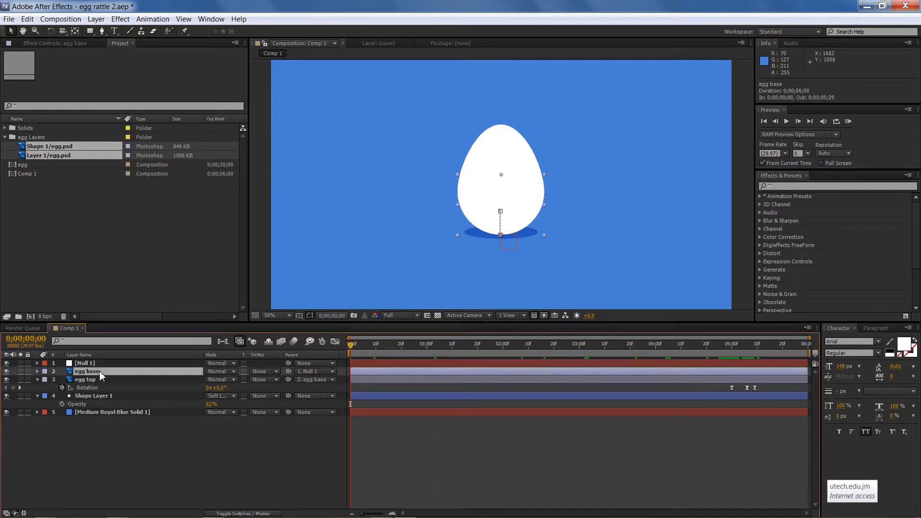
{"action": "left_click", "coordinate": [104, 401], "text": "ctrl"}
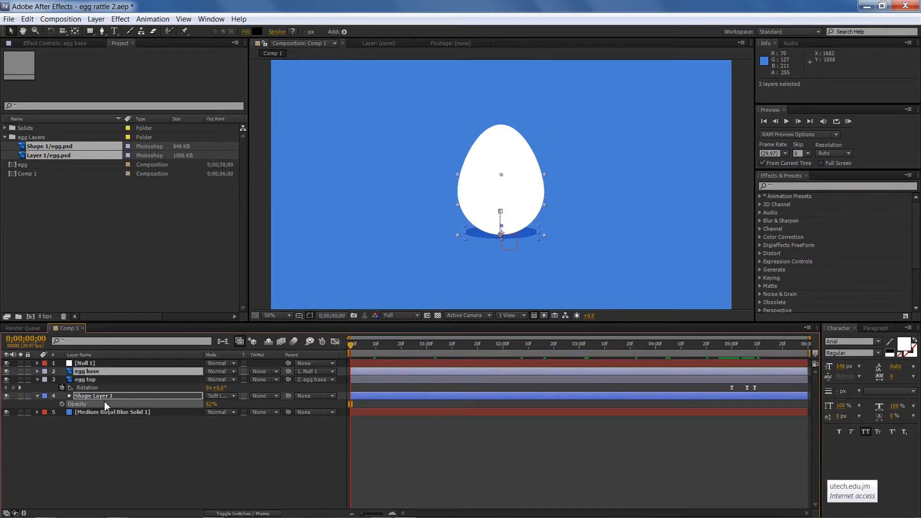
{"action": "key", "text": "u"}
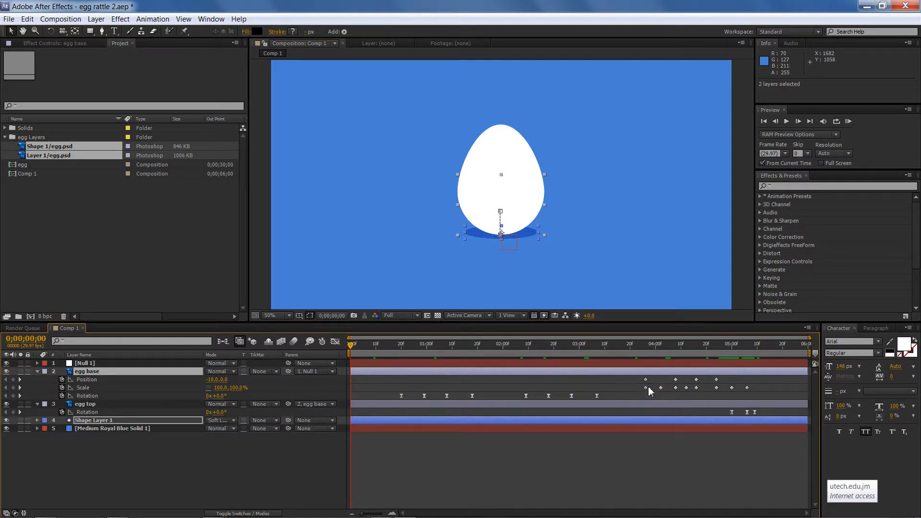
{"action": "left_click_drag", "start_coordinate": [637, 353], "coordinate": [752, 392]}
{"action": "key", "text": "F9"}
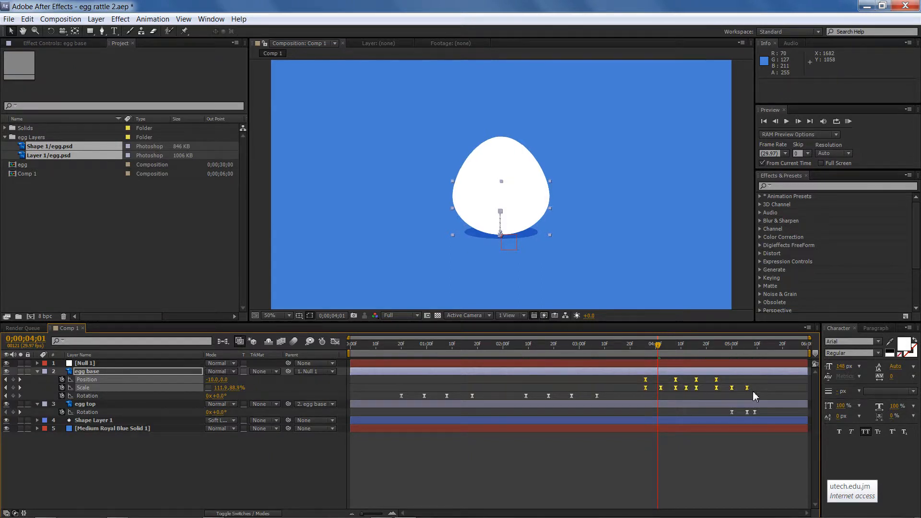
Save the project and play a RAM preview of the animation
{"action": "left_click_drag", "start_coordinate": [658, 345], "coordinate": [637, 359]}
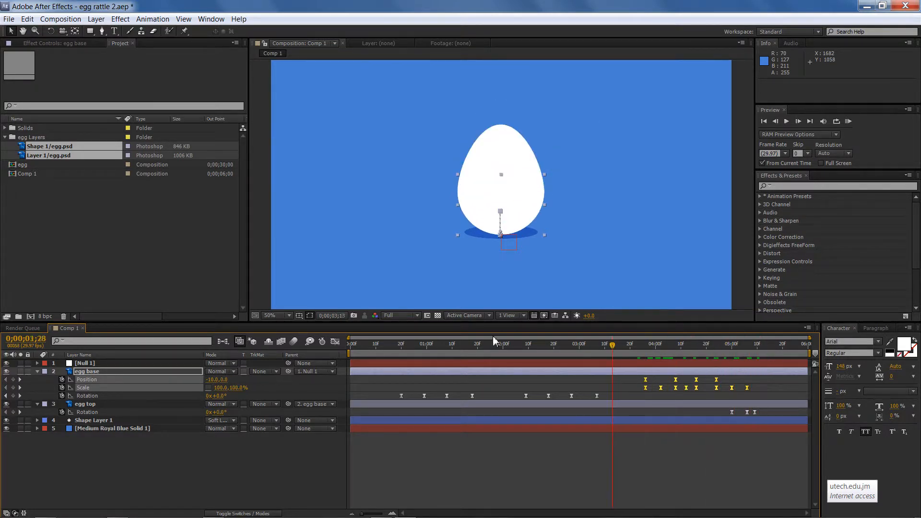
{"action": "left_click_drag", "start_coordinate": [493, 336], "coordinate": [313, 343]}
{"action": "key", "text": "ctrl+s"}
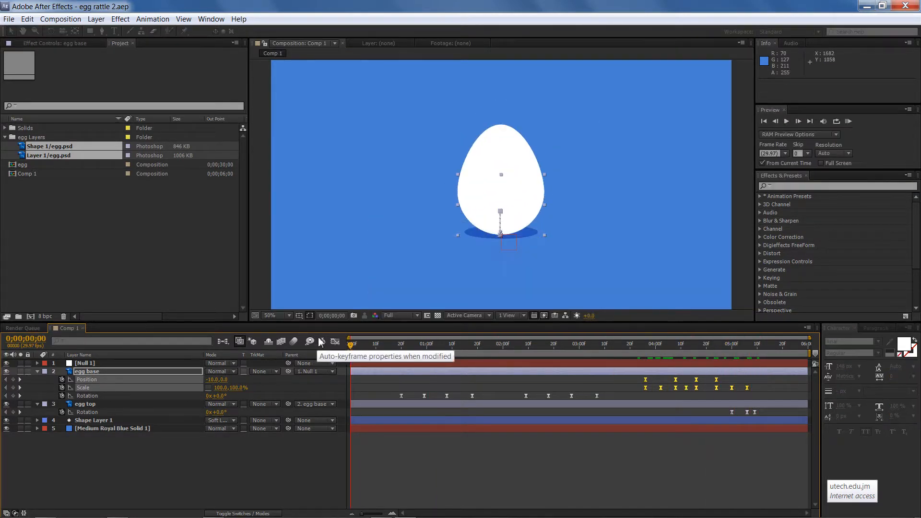
{"action": "key", "text": "KP_0"}
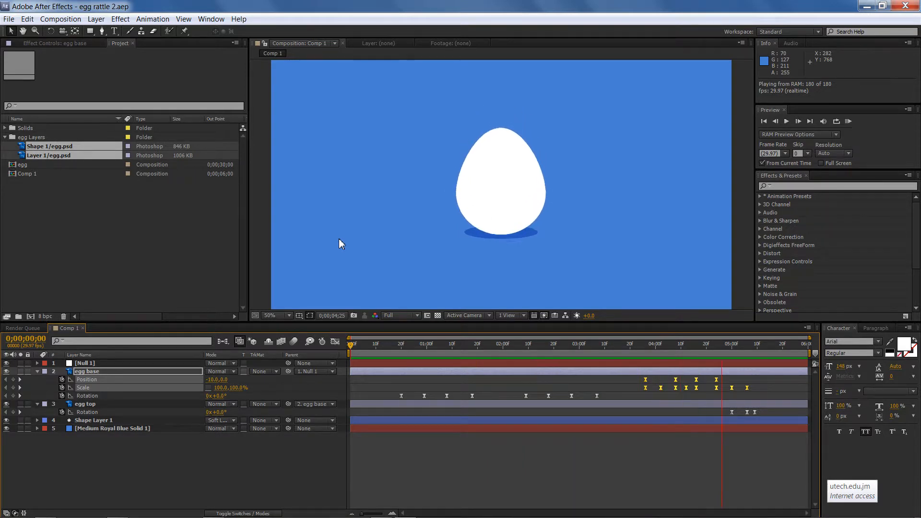
{"action": "key", "text": "space"}
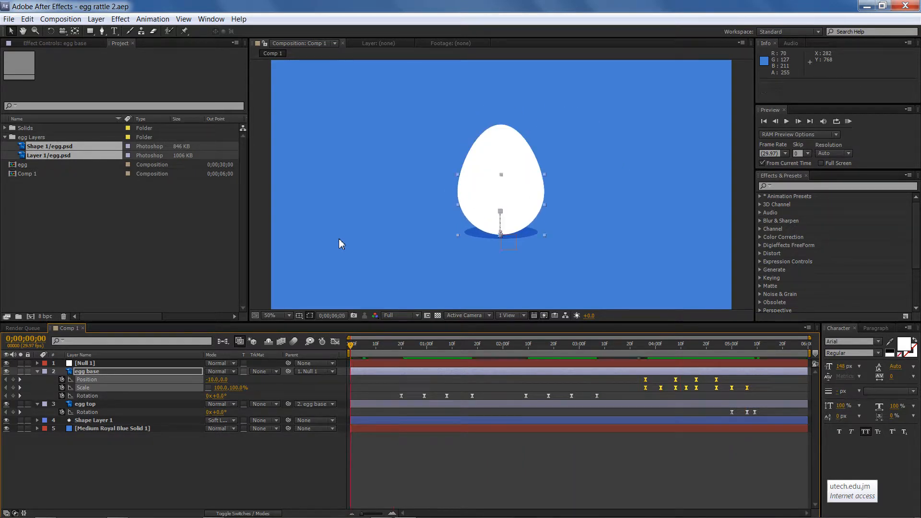
Shift the egg base Scale keyframes around the jump slightly earlier, to about 0;00;04;11
{"action": "left_click_drag", "start_coordinate": [621, 345], "coordinate": [698, 349]}
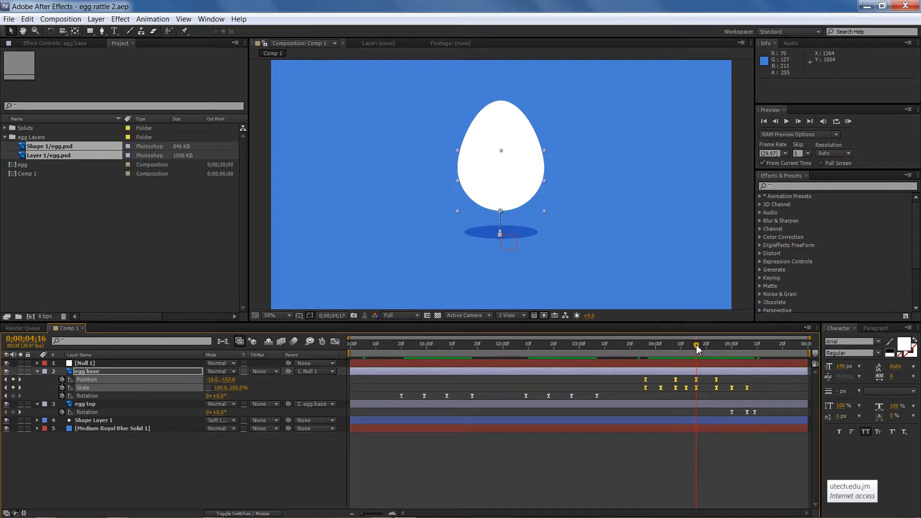
{"action": "left_click", "coordinate": [706, 382]}
{"action": "left_click_drag", "start_coordinate": [699, 388], "coordinate": [694, 390]}
{"action": "left_click_drag", "start_coordinate": [695, 348], "coordinate": [681, 349]}
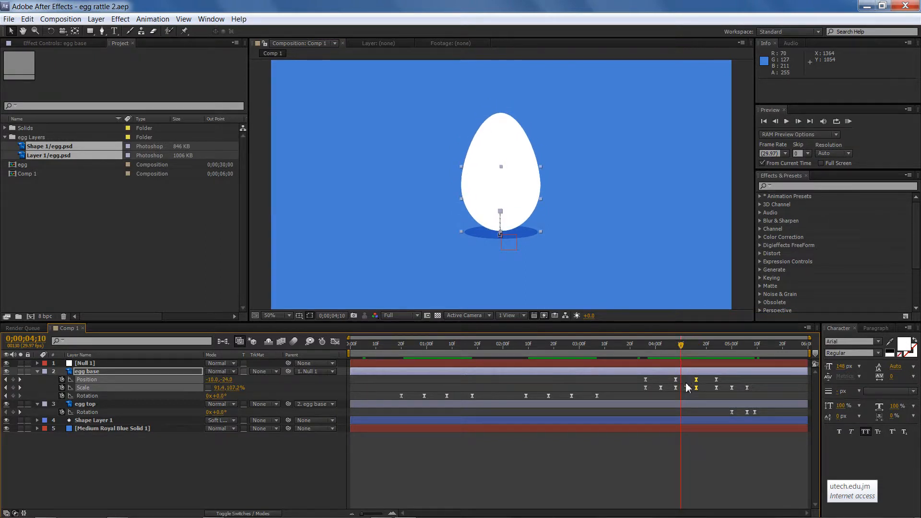
{"action": "left_click", "coordinate": [687, 387]}
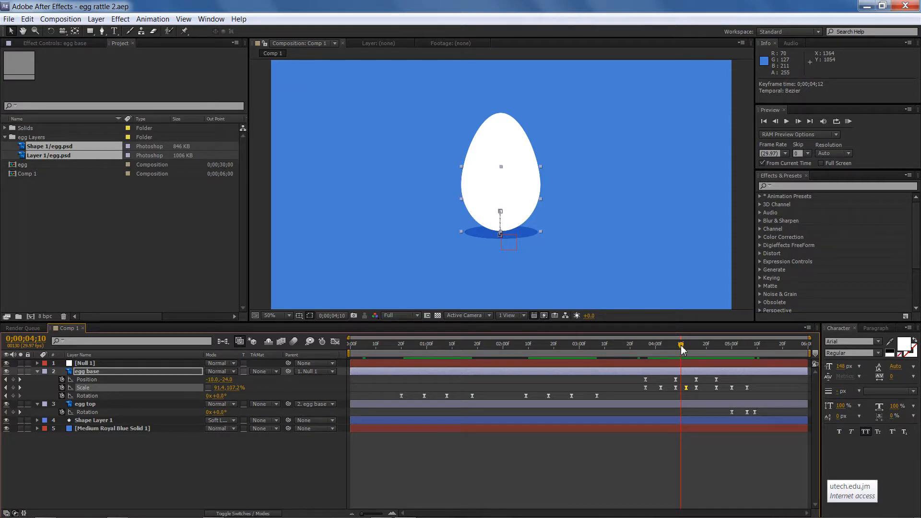
{"action": "left_click_drag", "start_coordinate": [681, 349], "coordinate": [685, 389]}
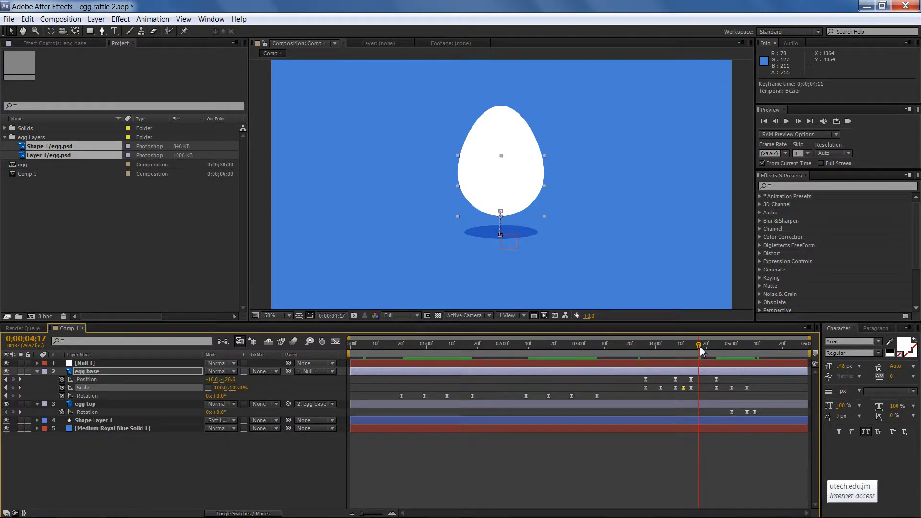
Retime the landing and cracking keyframes of the egg base and egg top layers slightly earlier around 0;00;04;20
{"action": "left_click_drag", "start_coordinate": [700, 351], "coordinate": [758, 413]}
{"action": "left_click_drag", "start_coordinate": [717, 388], "coordinate": [700, 392]}
{"action": "left_click_drag", "start_coordinate": [675, 348], "coordinate": [712, 349]}
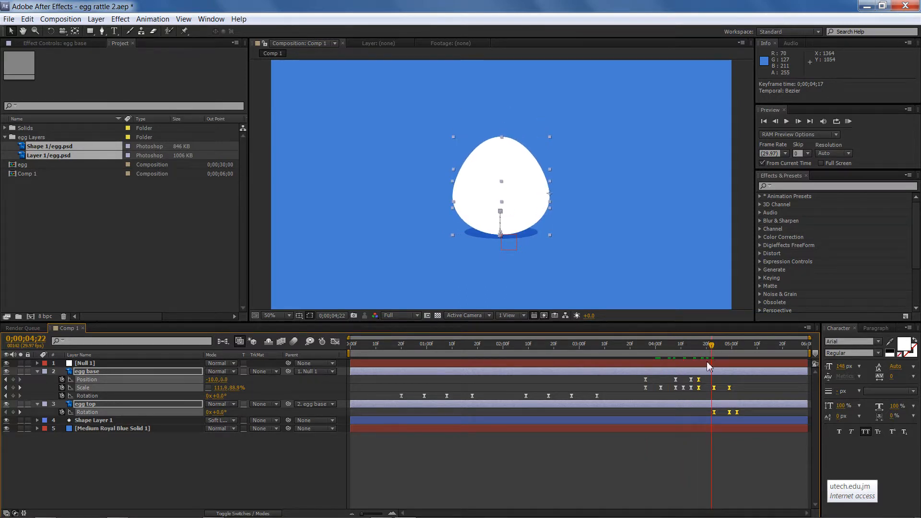
{"action": "left_click_drag", "start_coordinate": [700, 382], "coordinate": [707, 384]}
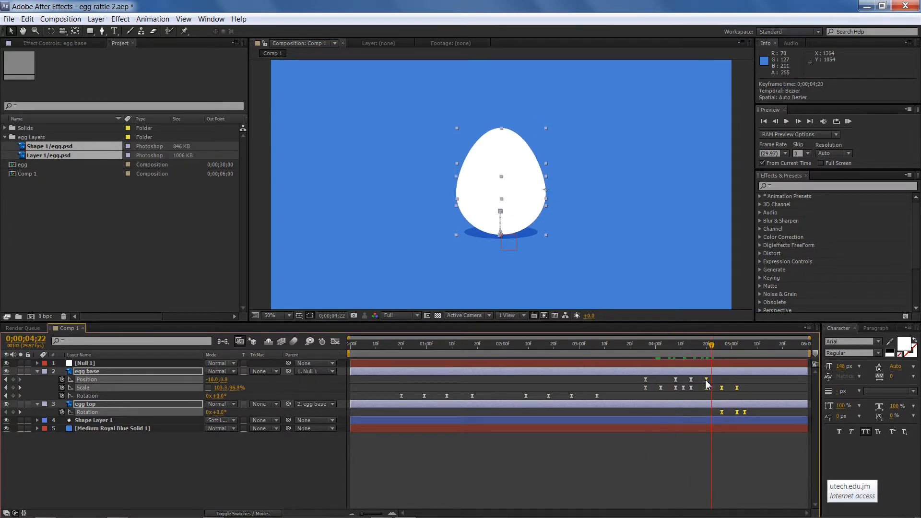
Scrub through the cracking moment and save the project
{"action": "left_click_drag", "start_coordinate": [644, 344], "coordinate": [749, 355]}
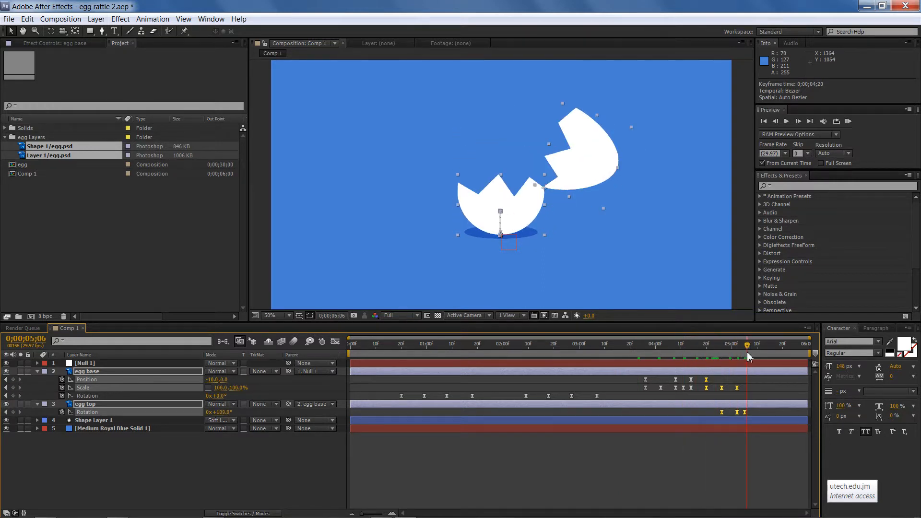
{"action": "key", "text": "ctrl+s"}
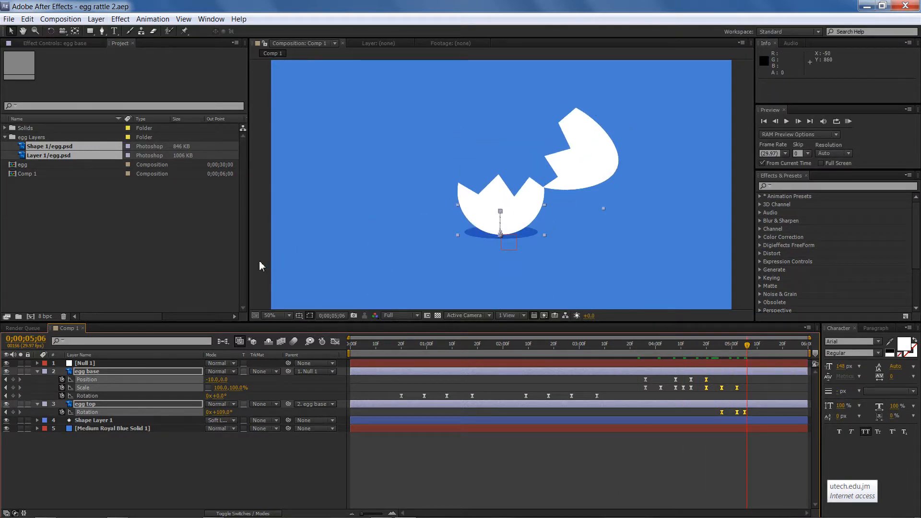
{"action": "left_click", "coordinate": [262, 266]}
{"action": "double_click", "coordinate": [79, 207]}
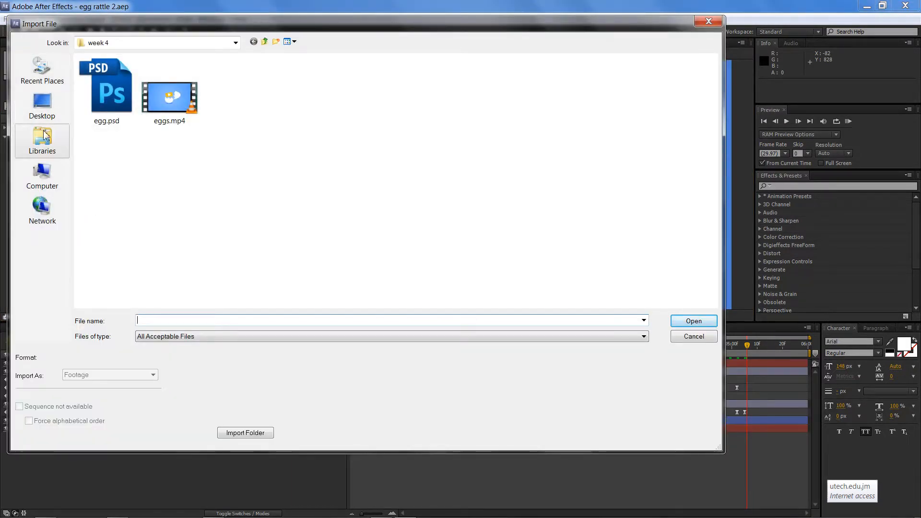
{"action": "left_click", "coordinate": [42, 70]}
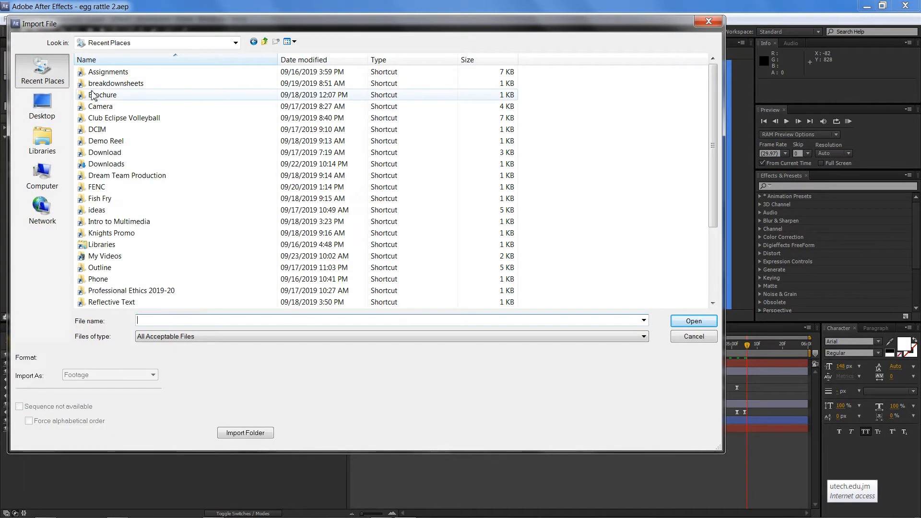
{"action": "double_click", "coordinate": [107, 164]}
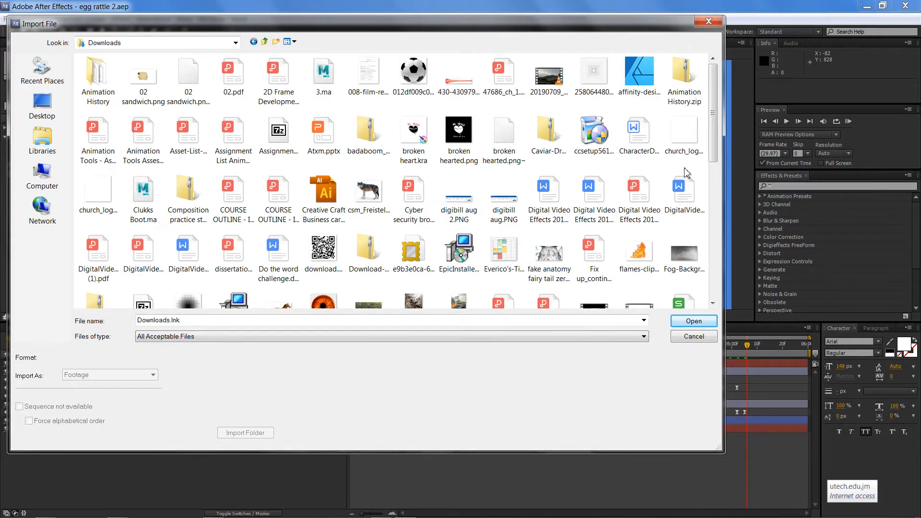
{"action": "left_click_drag", "start_coordinate": [716, 132], "coordinate": [709, 231]}
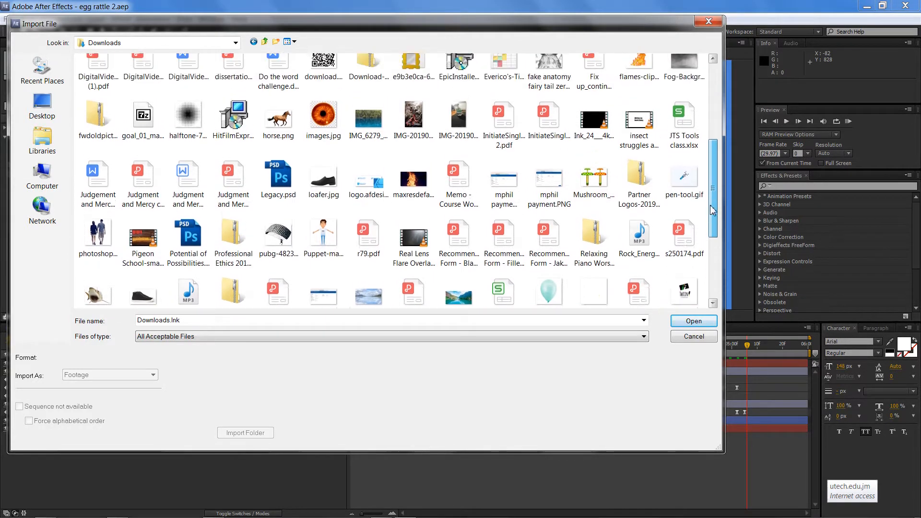
{"action": "left_click_drag", "start_coordinate": [712, 190], "coordinate": [715, 177]}
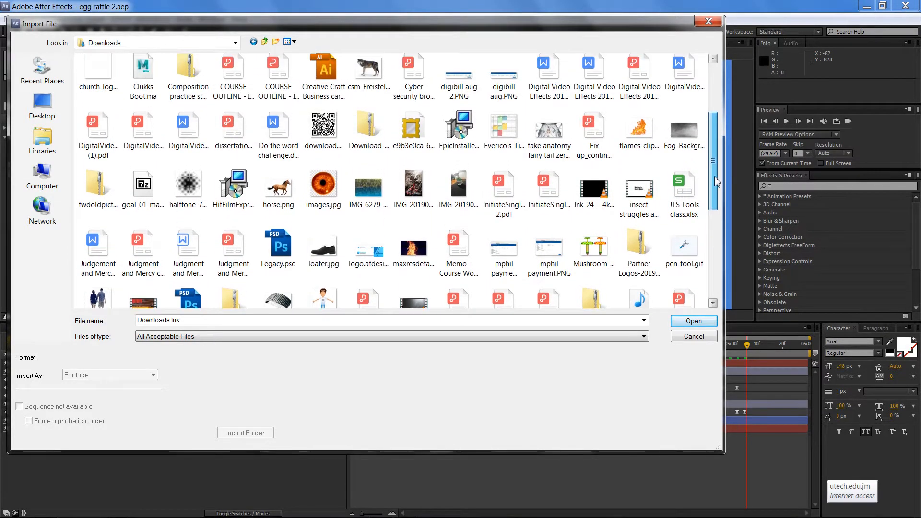
{"action": "left_click_drag", "start_coordinate": [719, 147], "coordinate": [719, 123]}
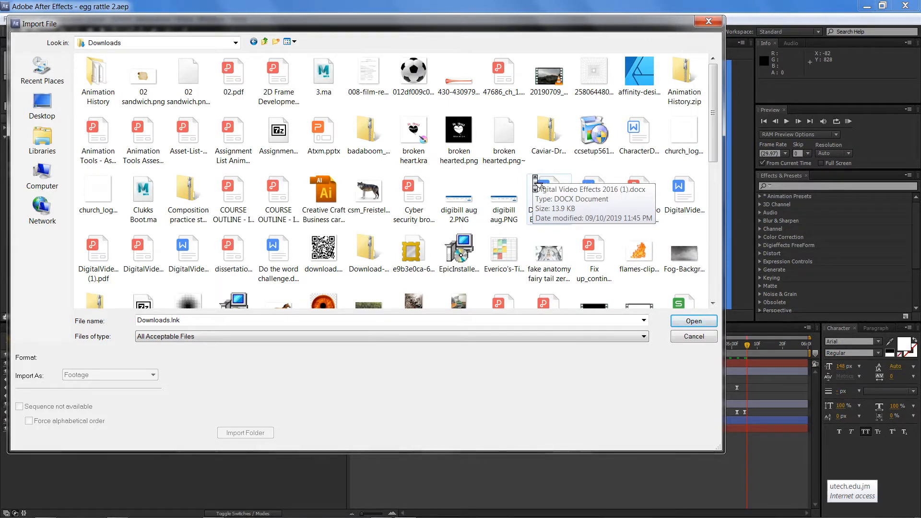
{"action": "scroll", "coordinate": [537, 185], "scroll_direction": "down", "scroll_amount": 2}
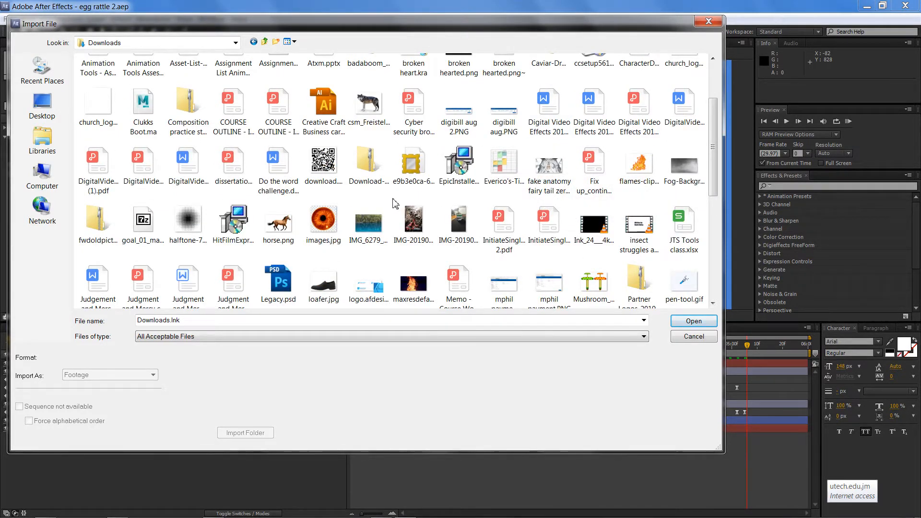
{"action": "key", "text": "Down"}
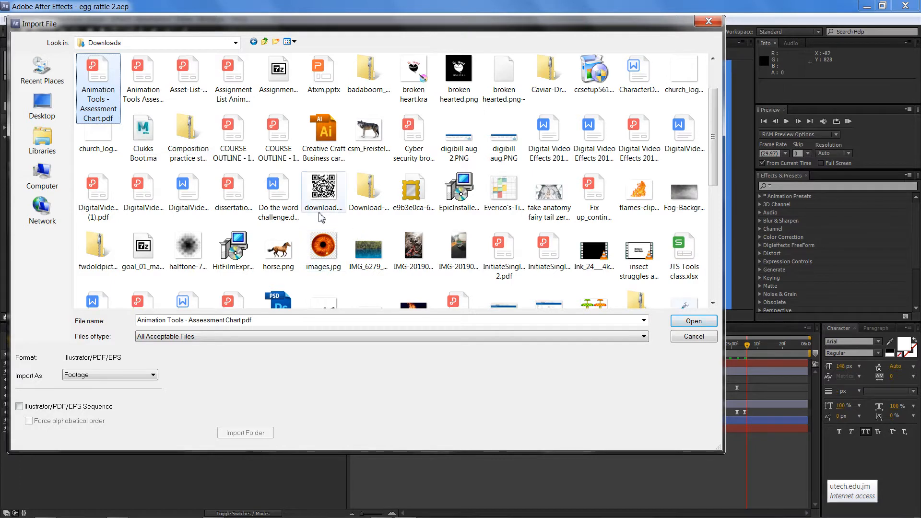
{"action": "left_click", "coordinate": [321, 216]}
{"action": "key", "text": "Down"}
{"action": "key", "text": "Right"}
{"action": "key", "text": "Right"}
{"action": "key", "text": "Right"}
{"action": "key", "text": "Right"}
{"action": "key", "text": "Right"}
{"action": "key", "text": "Right"}
{"action": "key", "text": "Right"}
{"action": "key", "text": "Right"}
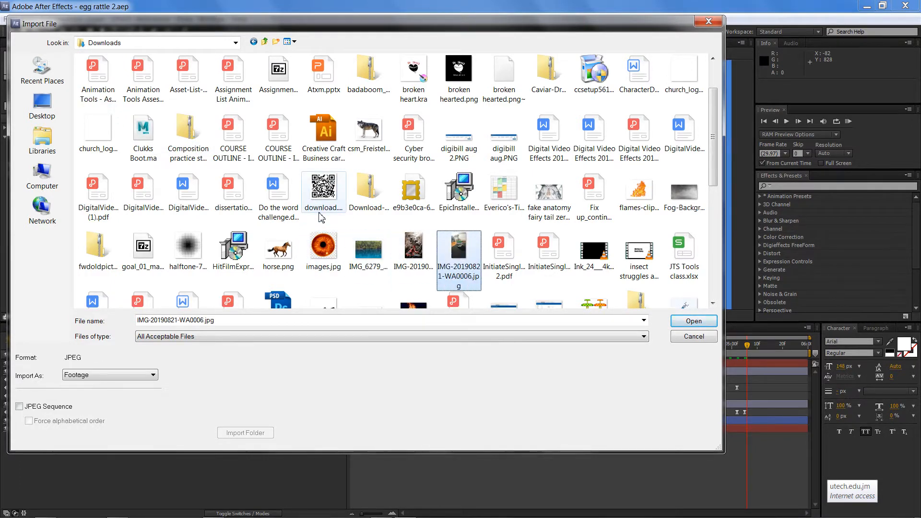
{"action": "key", "text": "Down"}
{"action": "key", "text": "Left"}
{"action": "key", "text": "Left"}
{"action": "key", "text": "Left"}
{"action": "key", "text": "Left"}
{"action": "key", "text": "Left"}
{"action": "key", "text": "Left"}
{"action": "key", "text": "Left"}
{"action": "key", "text": "Left"}
{"action": "key", "text": "Left"}
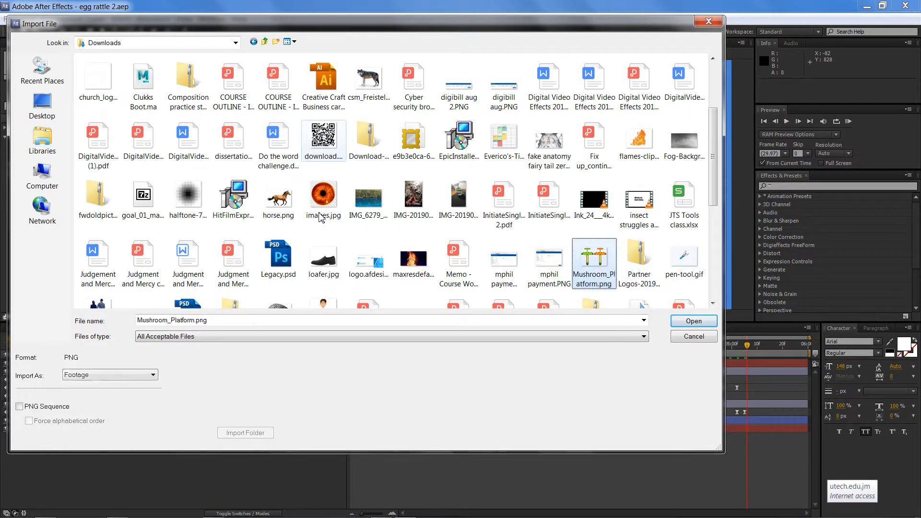
{"action": "key", "text": "Left"}
{"action": "key", "text": "Left"}
{"action": "key", "text": "Left"}
{"action": "key", "text": "Down"}
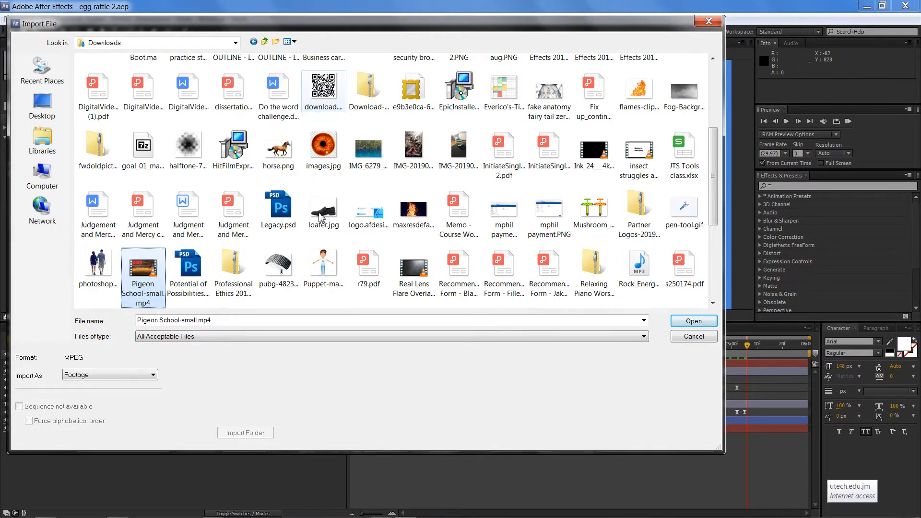
{"action": "key", "text": "Right"}
{"action": "key", "text": "Right"}
{"action": "key", "text": "Right"}
{"action": "key", "text": "Right"}
{"action": "key", "text": "Right"}
{"action": "key", "text": "Right"}
{"action": "key", "text": "Right"}
{"action": "key", "text": "Right"}
{"action": "key", "text": "Right"}
{"action": "key", "text": "Right"}
{"action": "key", "text": "Right"}
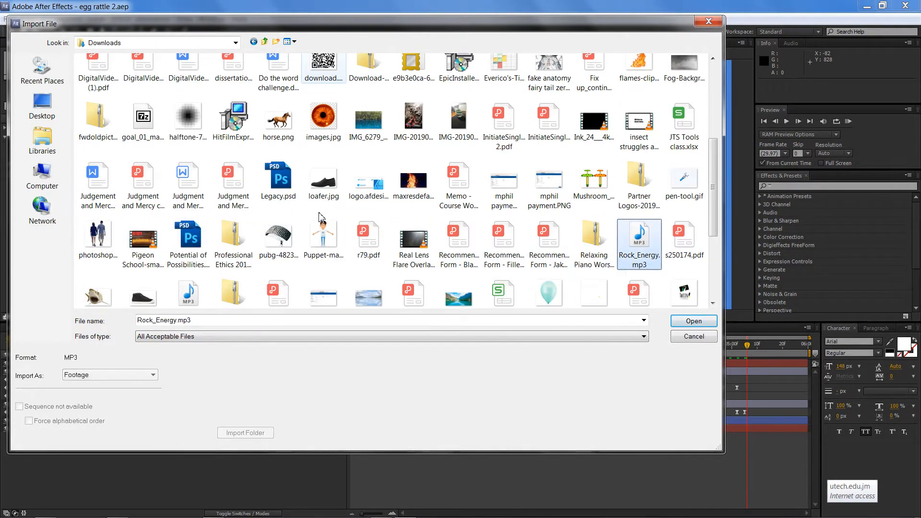
{"action": "key", "text": "Down"}
{"action": "key", "text": "Left"}
{"action": "key", "text": "Left"}
{"action": "key", "text": "Left"}
{"action": "key", "text": "Left"}
{"action": "key", "text": "Left"}
{"action": "key", "text": "Left"}
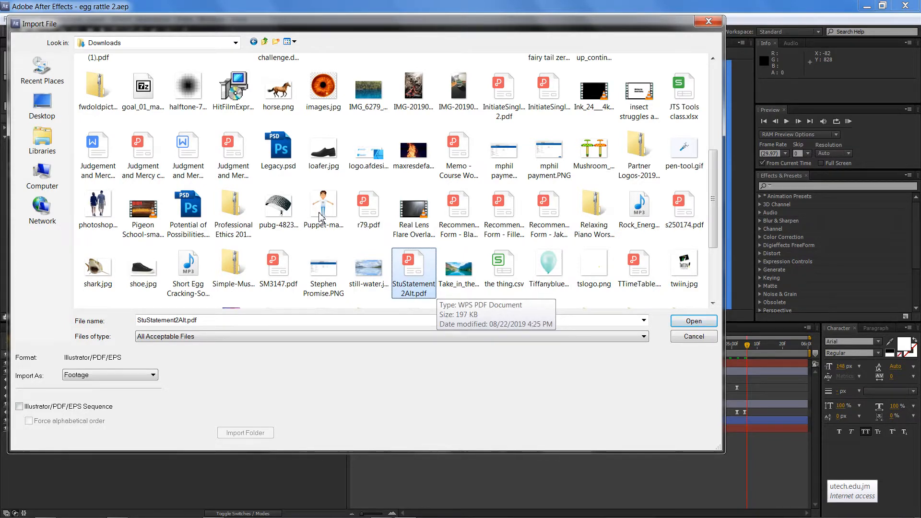
{"action": "key", "text": "Left"}
{"action": "key", "text": "Left"}
{"action": "key", "text": "Left"}
{"action": "key", "text": "Left"}
{"action": "key", "text": "Left"}
{"action": "key", "text": "Left"}
{"action": "key", "text": "Down"}
{"action": "key", "text": "Left"}
{"action": "key", "text": "Right"}
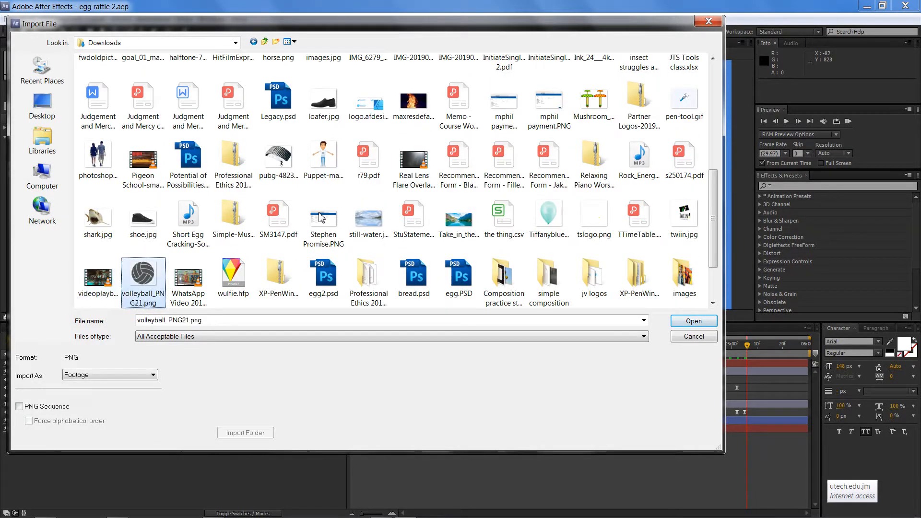
{"action": "key", "text": "Right"}
{"action": "key", "text": "Right"}
{"action": "key", "text": "Right"}
{"action": "key", "text": "Right"}
{"action": "key", "text": "Right"}
{"action": "key", "text": "Right"}
{"action": "key", "text": "Right"}
{"action": "key", "text": "Right"}
{"action": "key", "text": "Right"}
{"action": "key", "text": "Right"}
{"action": "key", "text": "Right"}
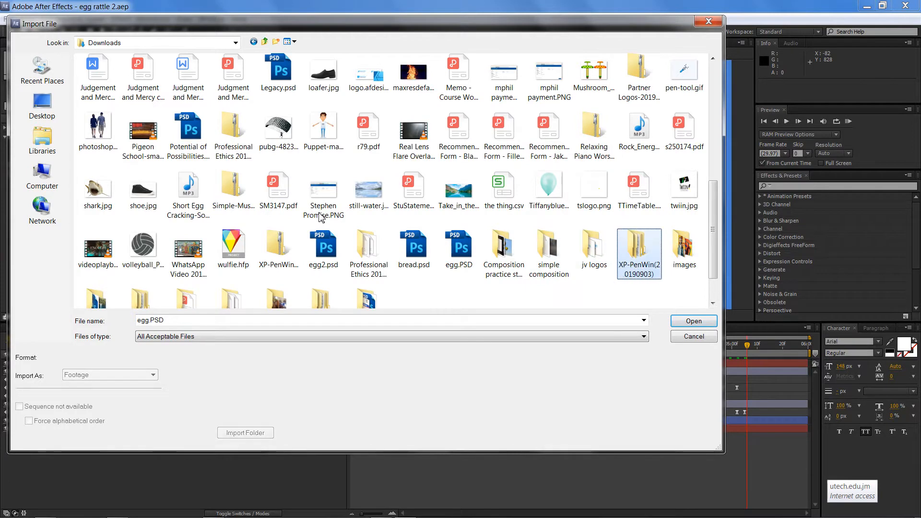
{"action": "key", "text": "Up"}
{"action": "key", "text": "Up"}
{"action": "key", "text": "Up"}
{"action": "key", "text": "Up"}
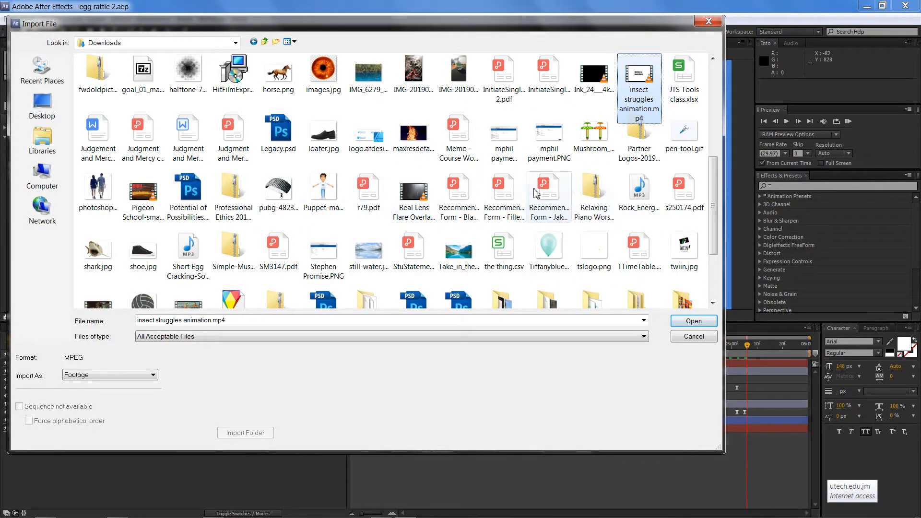
{"action": "left_click_drag", "start_coordinate": [718, 228], "coordinate": [725, 122]}
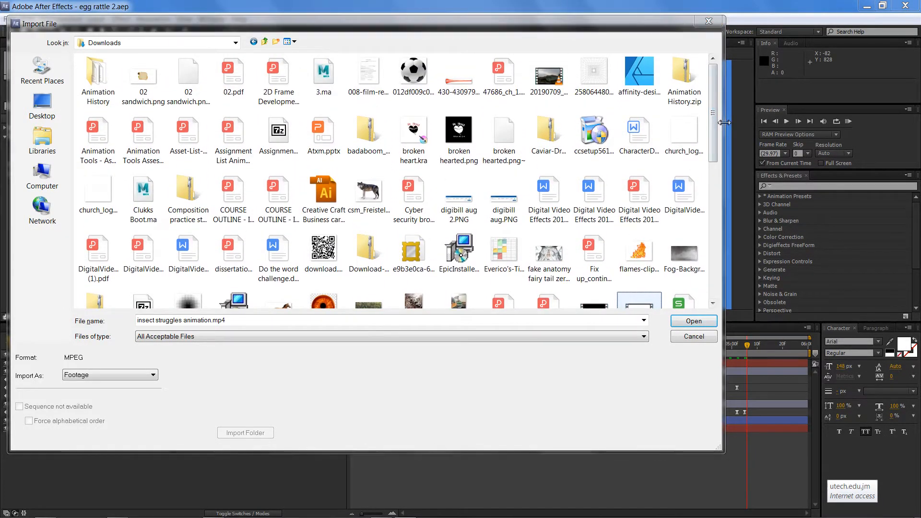
{"action": "left_click", "coordinate": [708, 21]}
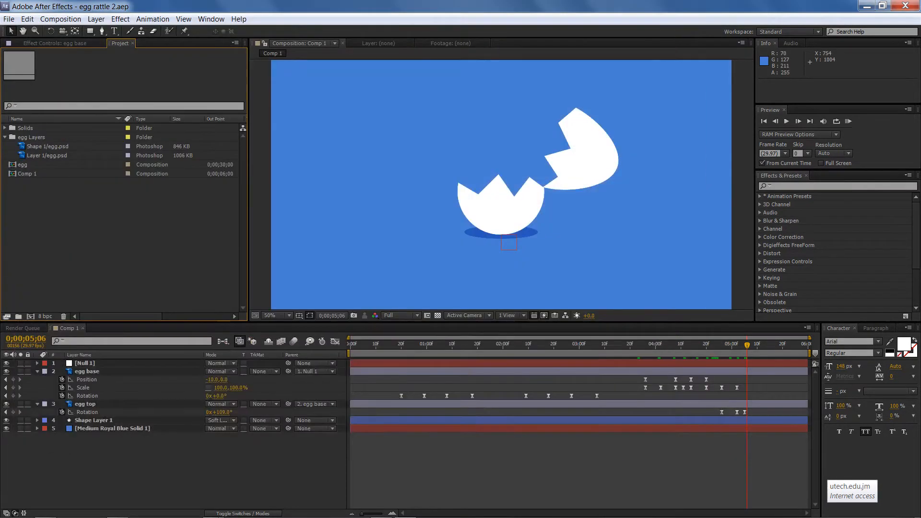
Import the Short Egg Cracking-SoundBible.com-991604256.mp3 file from the Downloads folder into the project
{"action": "mouse_move", "coordinate": [110, 513]}
{"action": "left_click", "coordinate": [55, 512]}
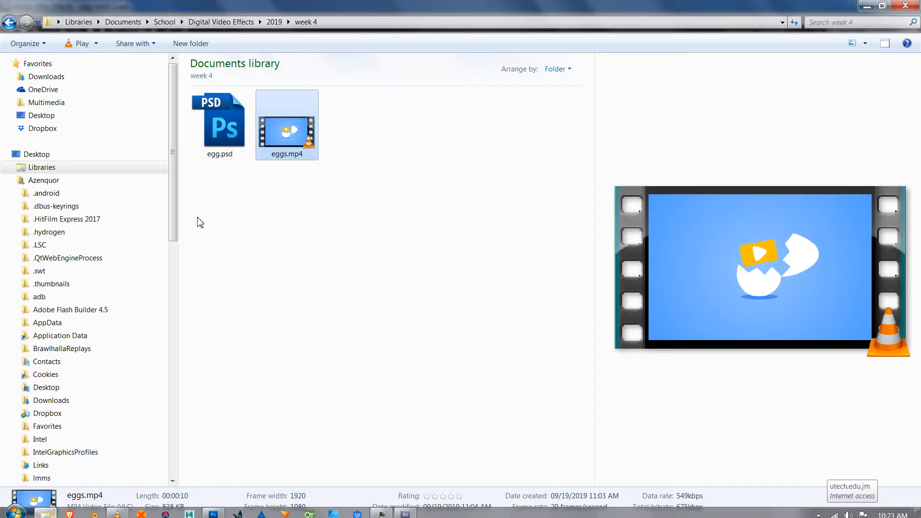
{"action": "left_click", "coordinate": [65, 77]}
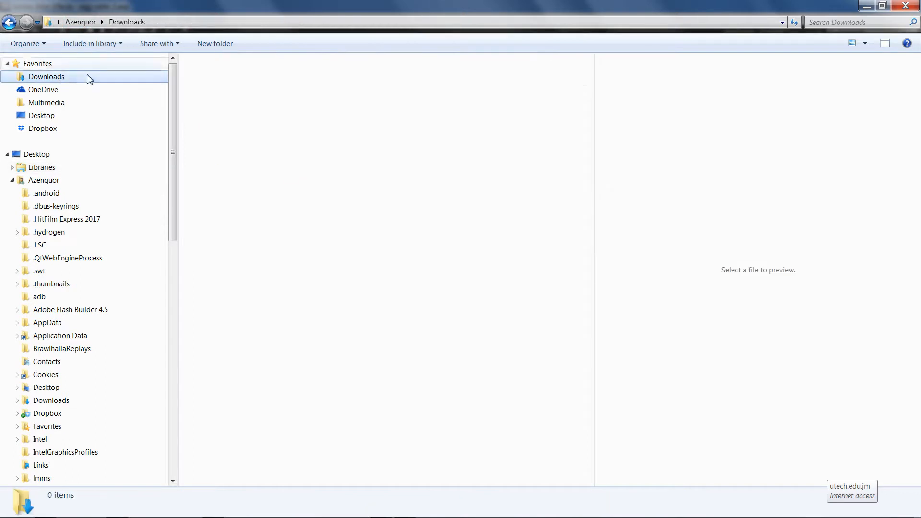
{"action": "left_click", "coordinate": [852, 23]}
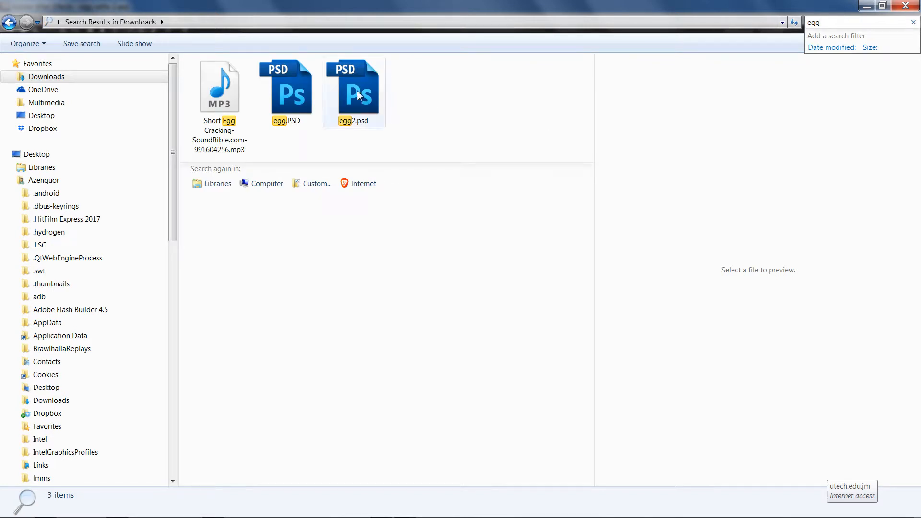
{"action": "left_click", "coordinate": [226, 98]}
{"action": "left_click_drag", "start_coordinate": [225, 98], "coordinate": [109, 251]}
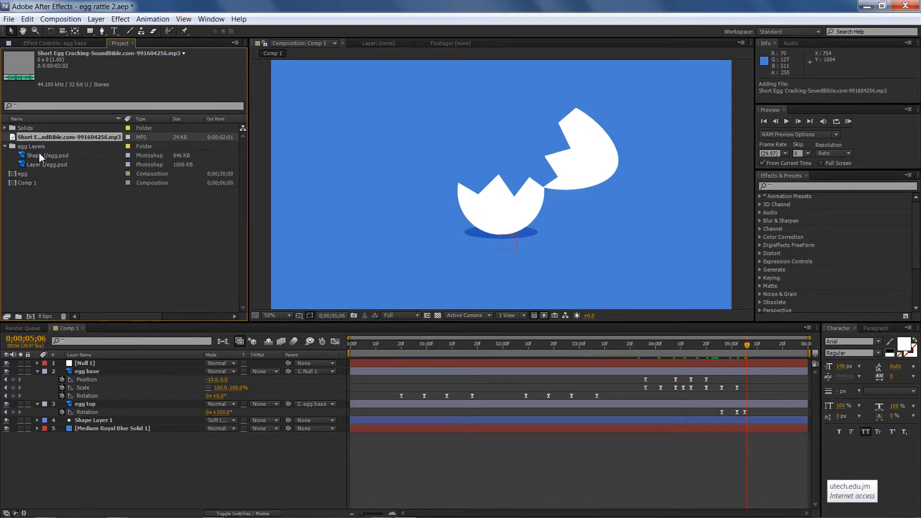
Add the egg cracking sound to Comp 1 and move its layer to start at about 0;00;03;23
{"action": "left_click_drag", "start_coordinate": [42, 137], "coordinate": [90, 455]}
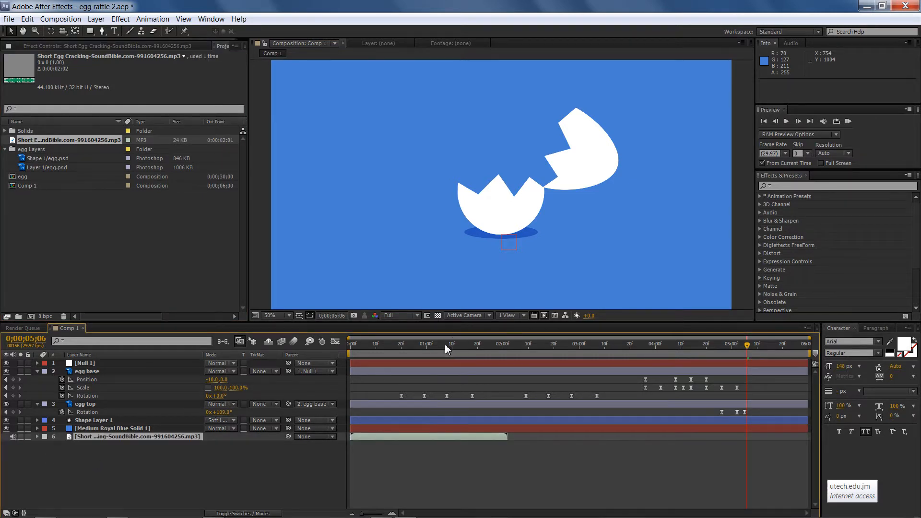
{"action": "left_click_drag", "start_coordinate": [444, 344], "coordinate": [493, 347]}
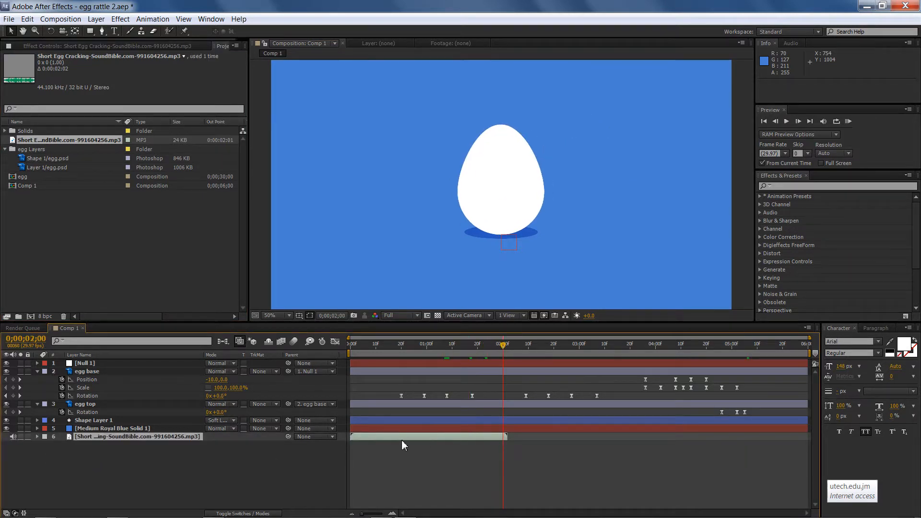
{"action": "left_click_drag", "start_coordinate": [401, 439], "coordinate": [688, 439]}
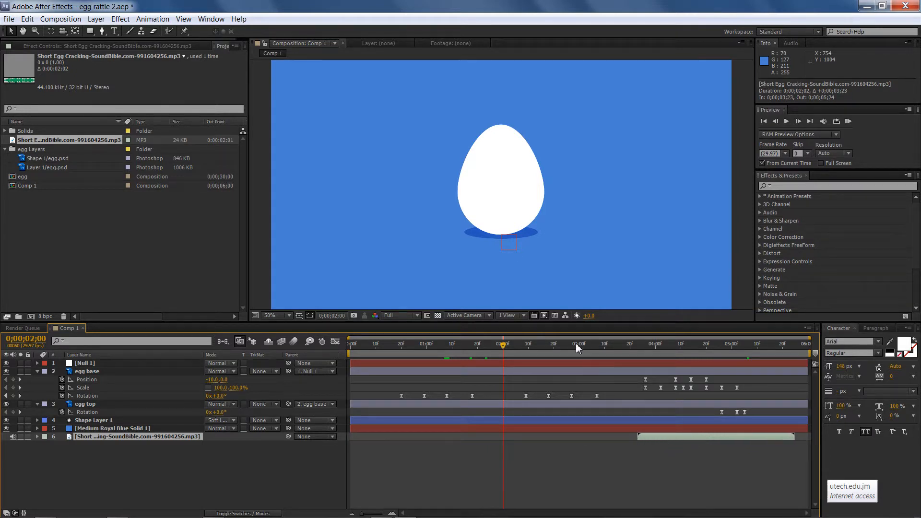
Play a RAM preview of the animation with sound from the start
{"action": "left_click_drag", "start_coordinate": [576, 343], "coordinate": [353, 338]}
{"action": "key", "text": "KP_0"}
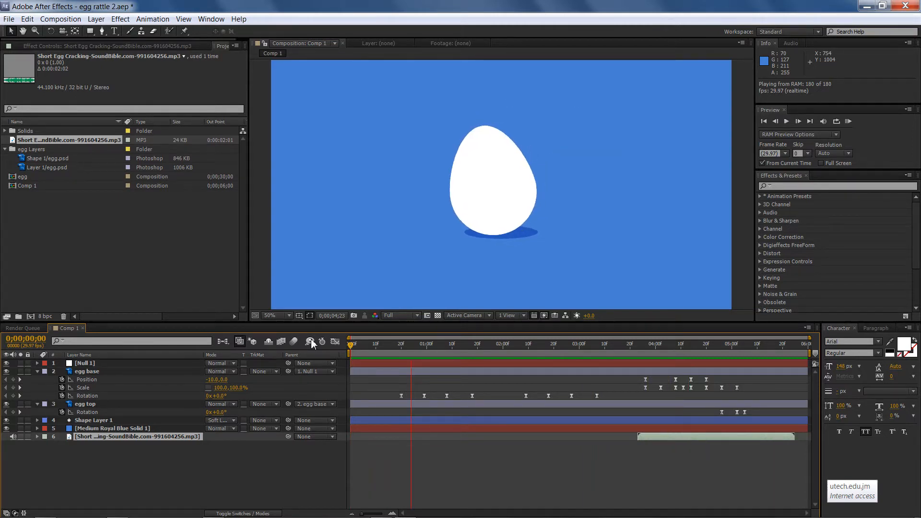
{"action": "key", "text": "space"}
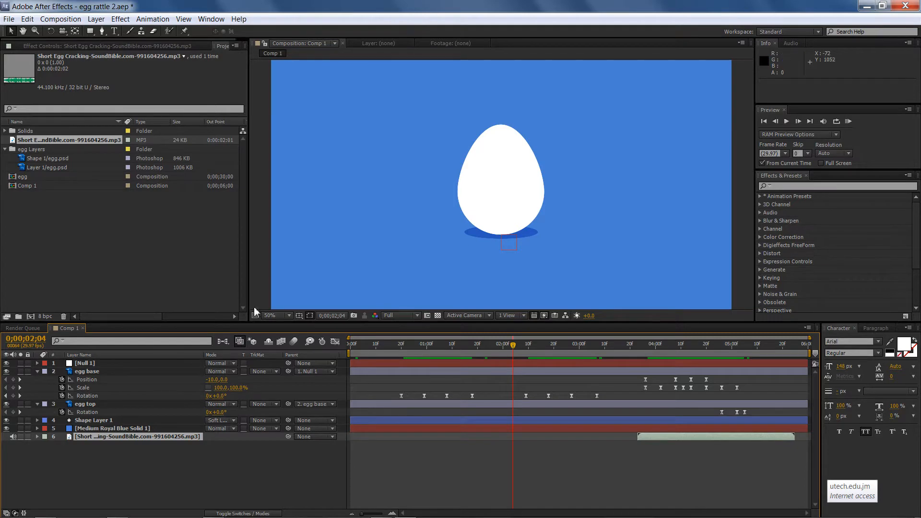
Set Speaker/HP as the default playback device in the Windows sound settings
{"action": "right_click", "coordinate": [848, 512]}
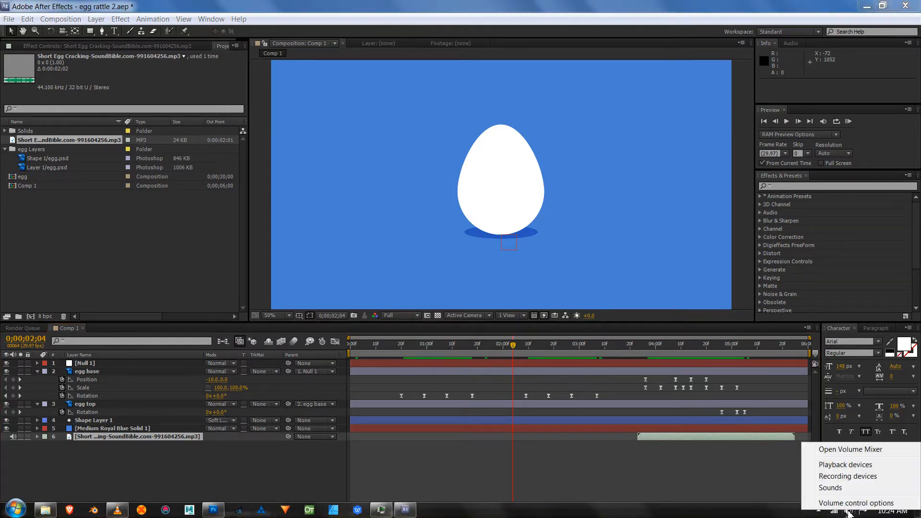
{"action": "left_click", "coordinate": [845, 464]}
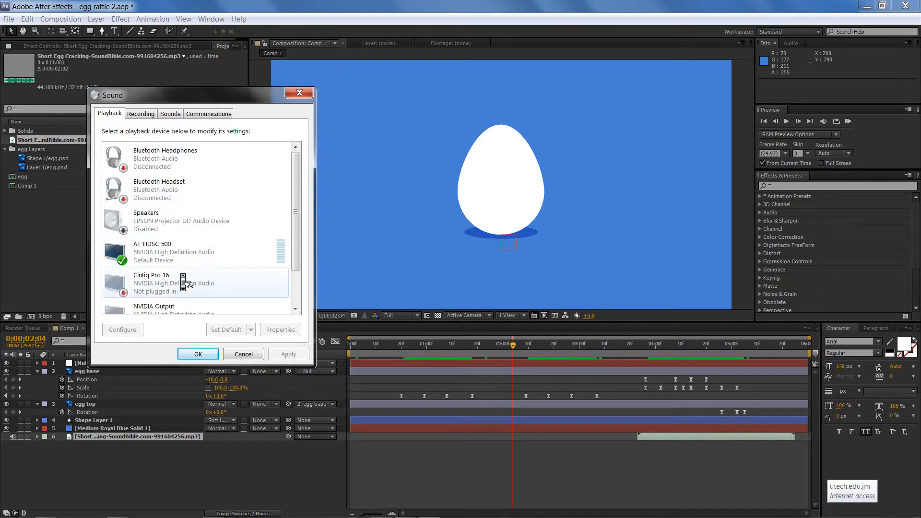
{"action": "scroll", "coordinate": [185, 281], "scroll_direction": "down", "scroll_amount": 1}
{"action": "scroll", "coordinate": [183, 283], "scroll_direction": "down", "scroll_amount": 1}
{"action": "left_click", "coordinate": [176, 288]}
{"action": "right_click", "coordinate": [176, 289]}
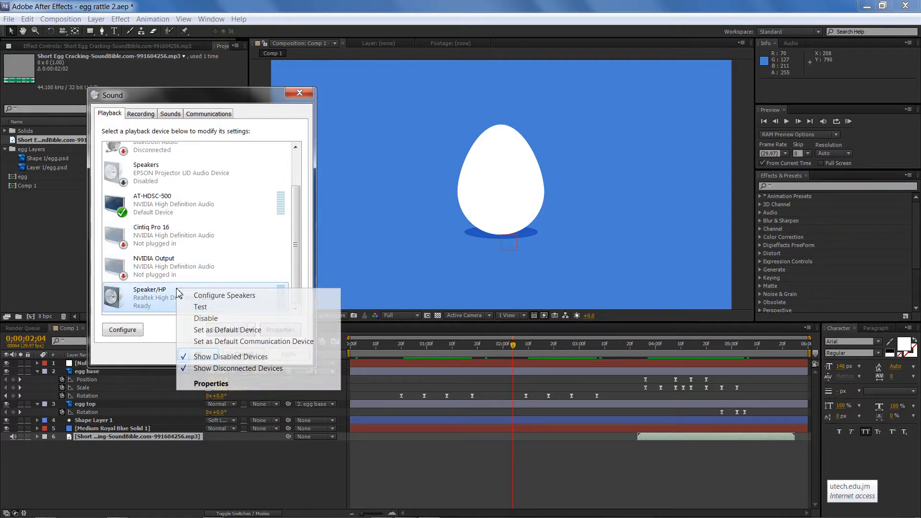
{"action": "left_click", "coordinate": [222, 333]}
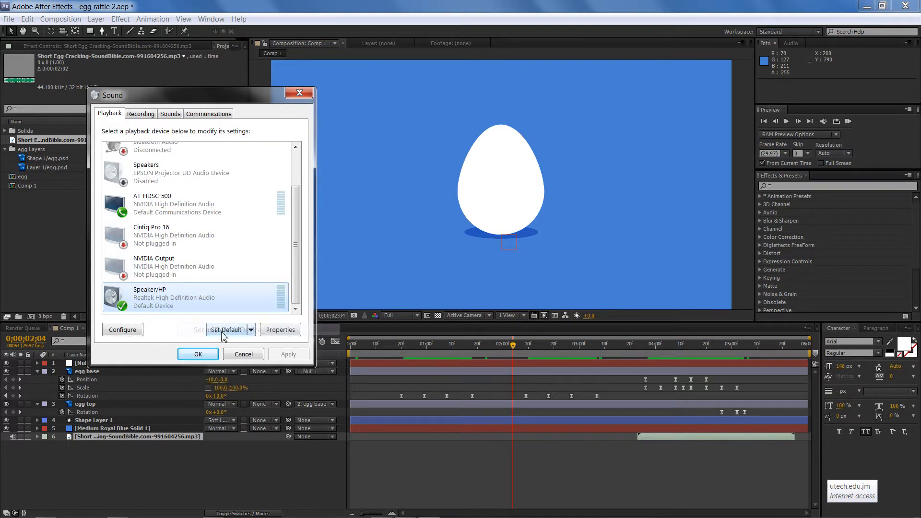
Close the sound settings and play a RAM preview of the animation with sound from the start
{"action": "left_click", "coordinate": [198, 355]}
{"action": "left_click_drag", "start_coordinate": [422, 336], "coordinate": [336, 344]}
{"action": "key", "text": "KP_0"}
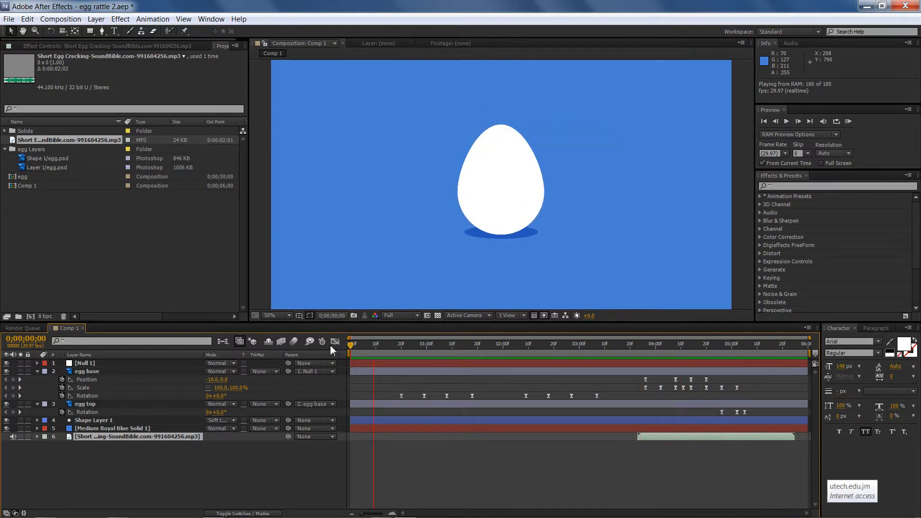
{"action": "key", "text": "space"}
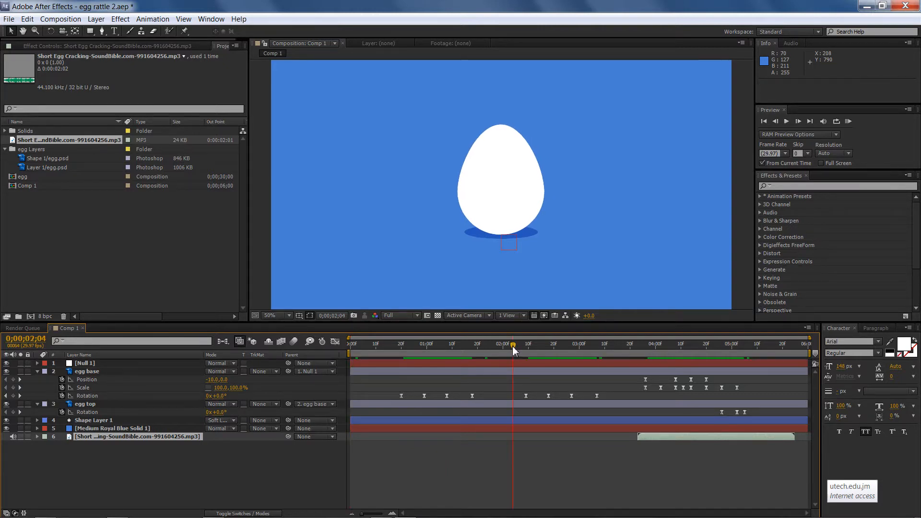
Expand the egg cracking sound layer to show its audio waveform in the timeline
{"action": "left_click_drag", "start_coordinate": [542, 349], "coordinate": [755, 358]}
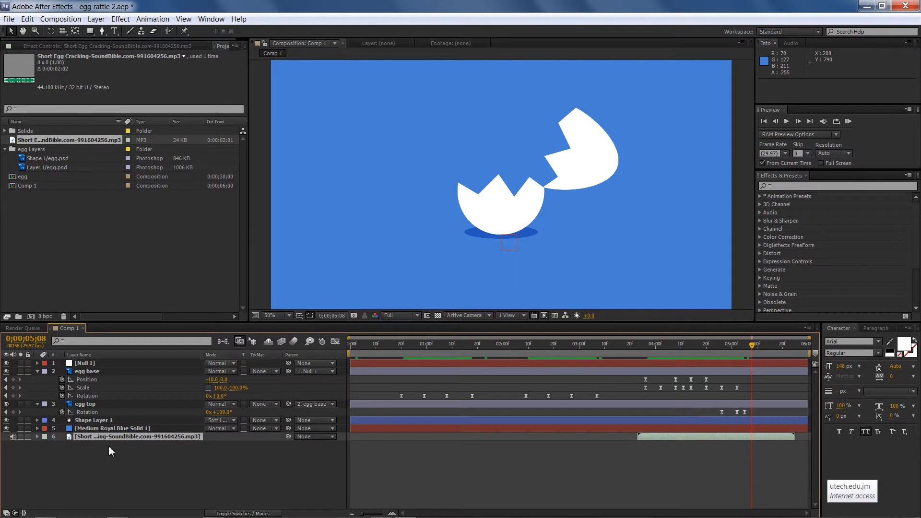
{"action": "left_click", "coordinate": [96, 443]}
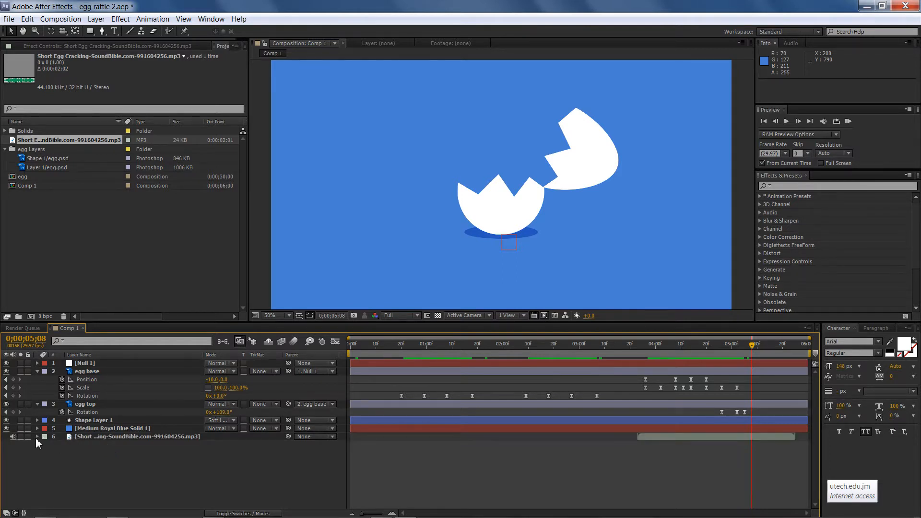
{"action": "left_click", "coordinate": [45, 445]}
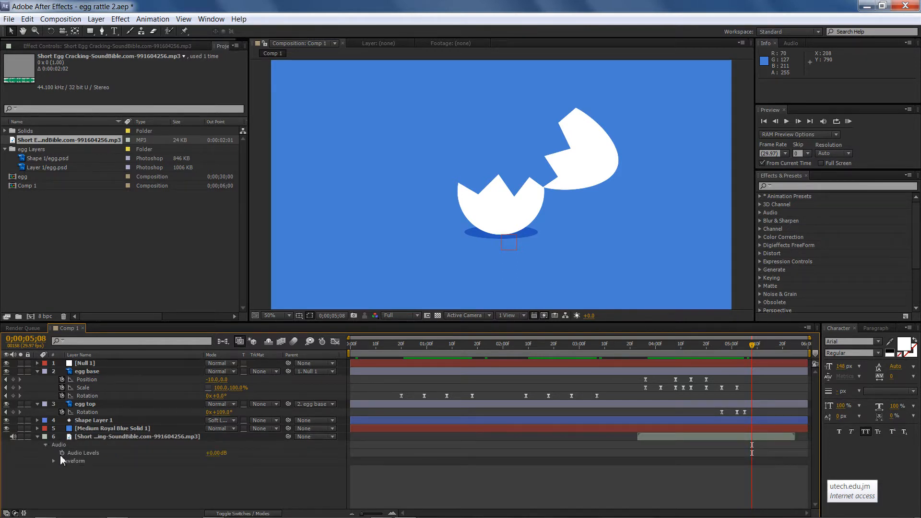
{"action": "left_click", "coordinate": [53, 461]}
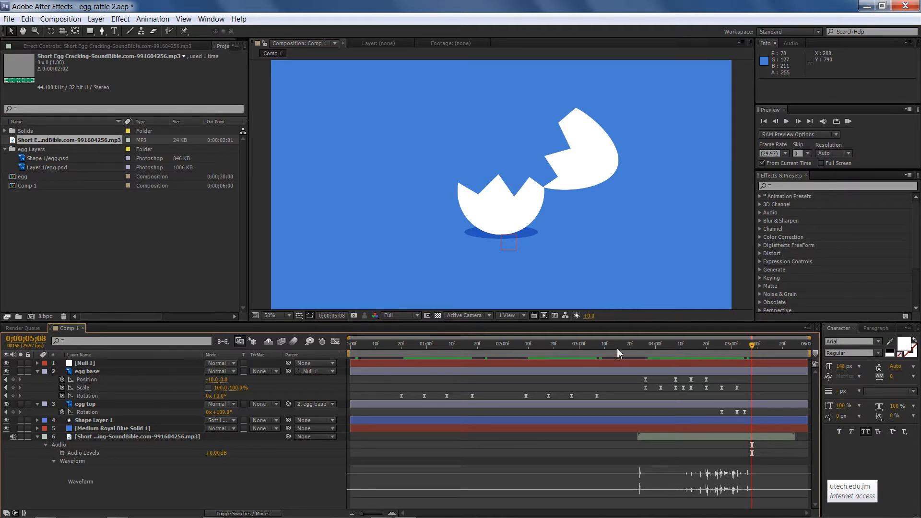
{"action": "left_click_drag", "start_coordinate": [617, 347], "coordinate": [736, 361]}
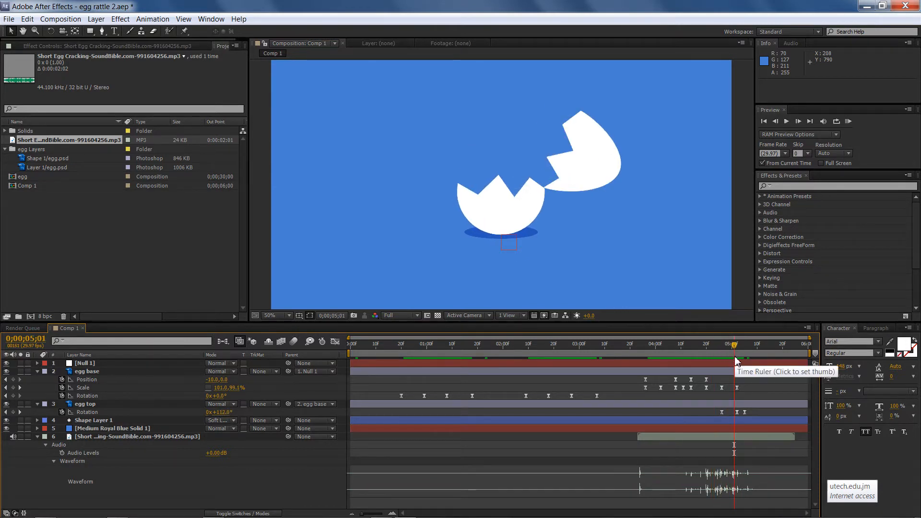
Open the system volume controls and the Volume Mixer to check playback levels, then close the mixer
{"action": "left_click", "coordinate": [848, 511]}
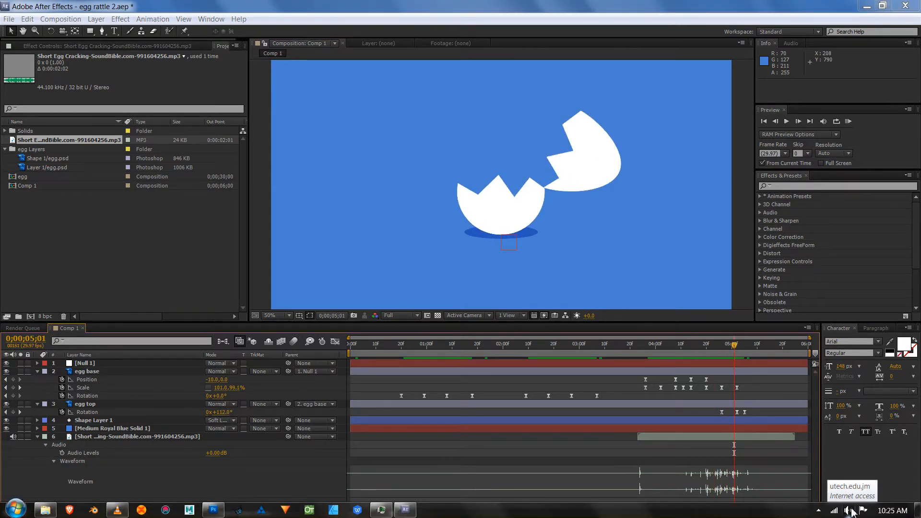
{"action": "left_click_drag", "start_coordinate": [832, 361], "coordinate": [831, 351]}
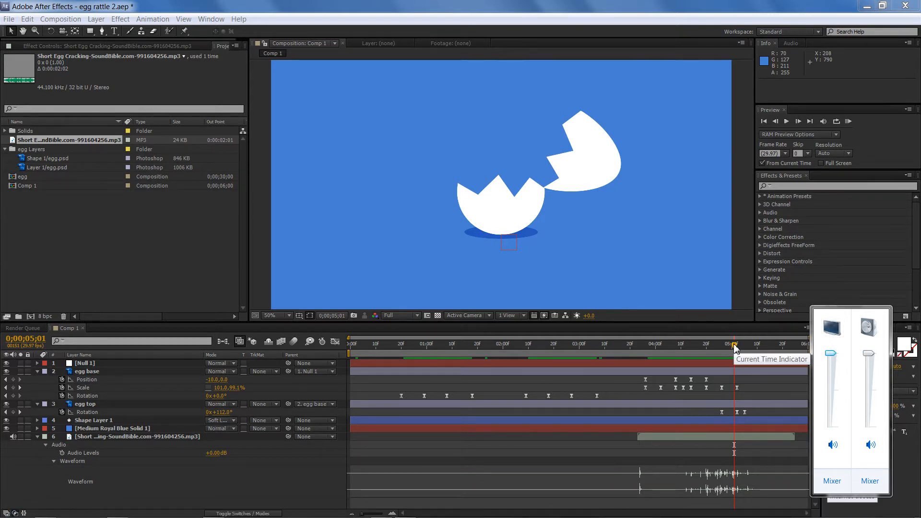
{"action": "mouse_move", "coordinate": [737, 349]}
{"action": "left_mouse_down"}
{"action": "mouse_move", "coordinate": [701, 342]}
{"action": "mouse_move", "coordinate": [740, 349]}
{"action": "left_mouse_up"}
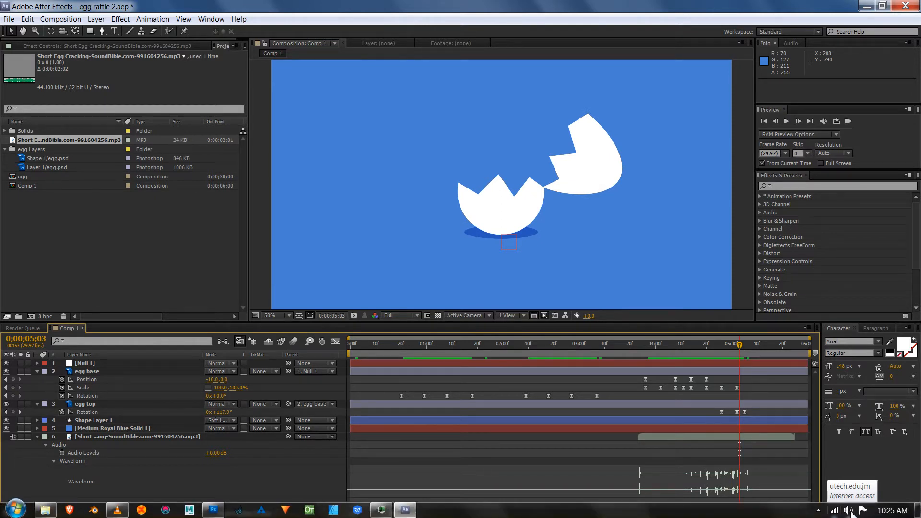
{"action": "left_click", "coordinate": [849, 511]}
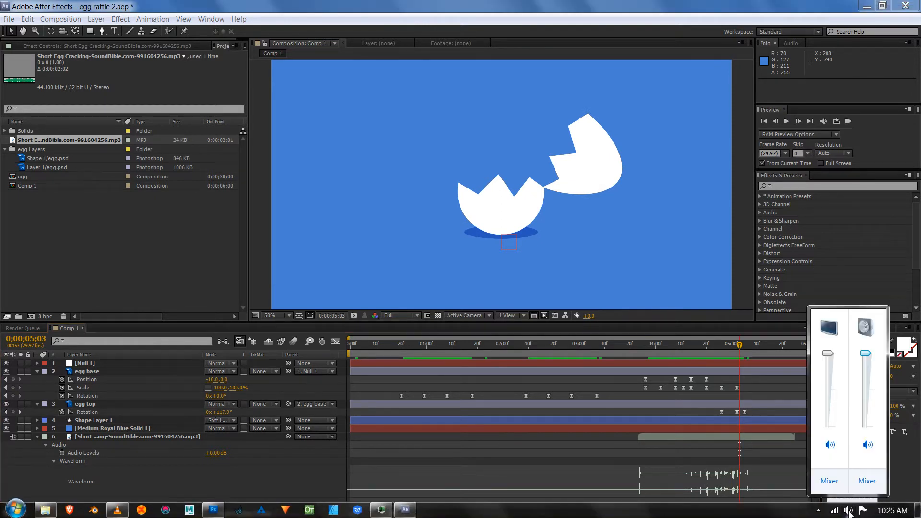
{"action": "left_click", "coordinate": [829, 480]}
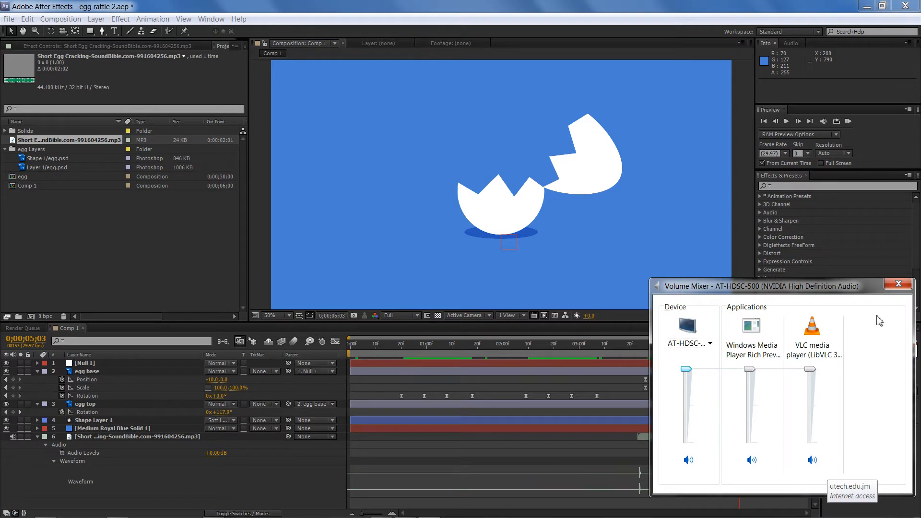
{"action": "left_click", "coordinate": [899, 284]}
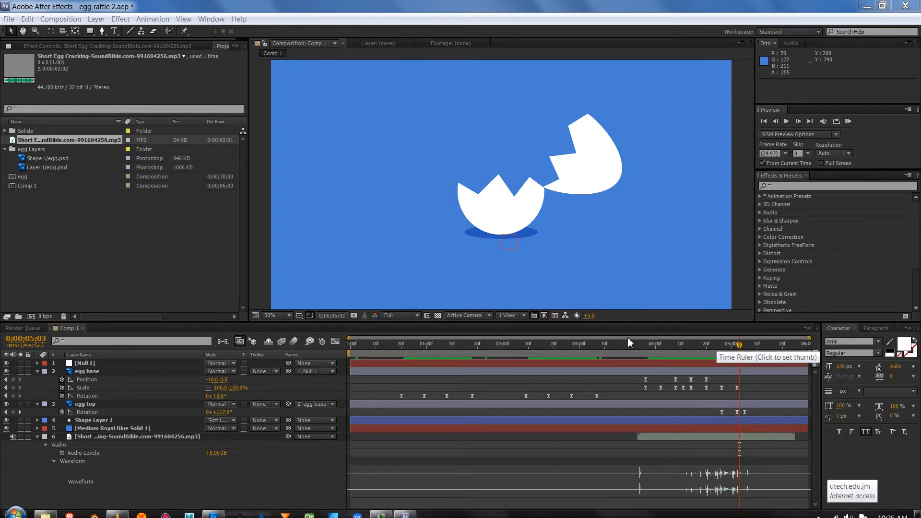
Save the project
{"action": "left_click", "coordinate": [579, 341]}
{"action": "left_click_drag", "start_coordinate": [579, 342], "coordinate": [813, 357]}
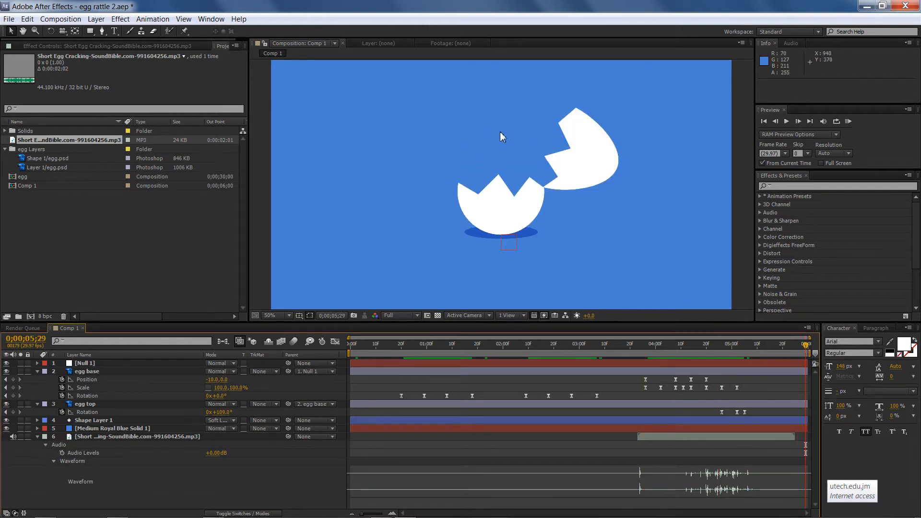
{"action": "key", "text": "ctrl+s"}
Collapse the sound layer and show the egg base layer's animated properties alongside Shape Layer 1
{"action": "left_click_drag", "start_coordinate": [488, 349], "coordinate": [307, 332]}
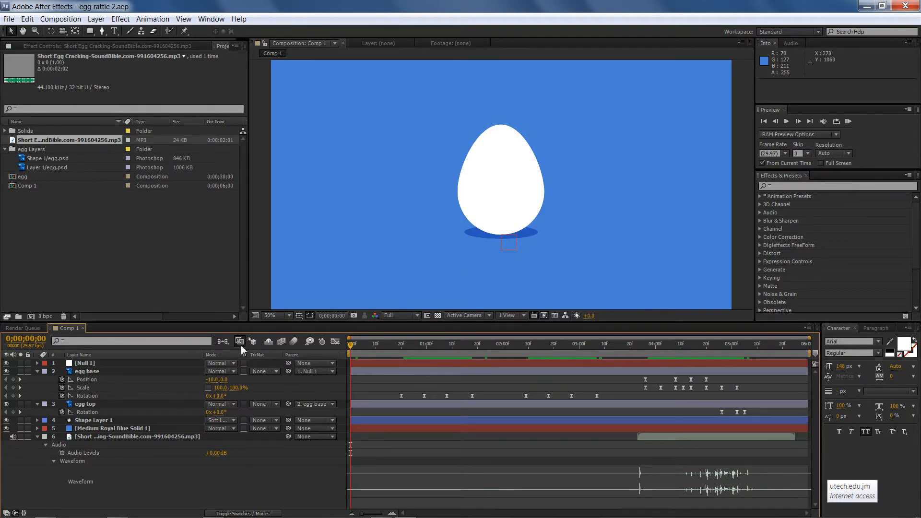
{"action": "left_click", "coordinate": [38, 371]}
{"action": "left_click", "coordinate": [37, 380]}
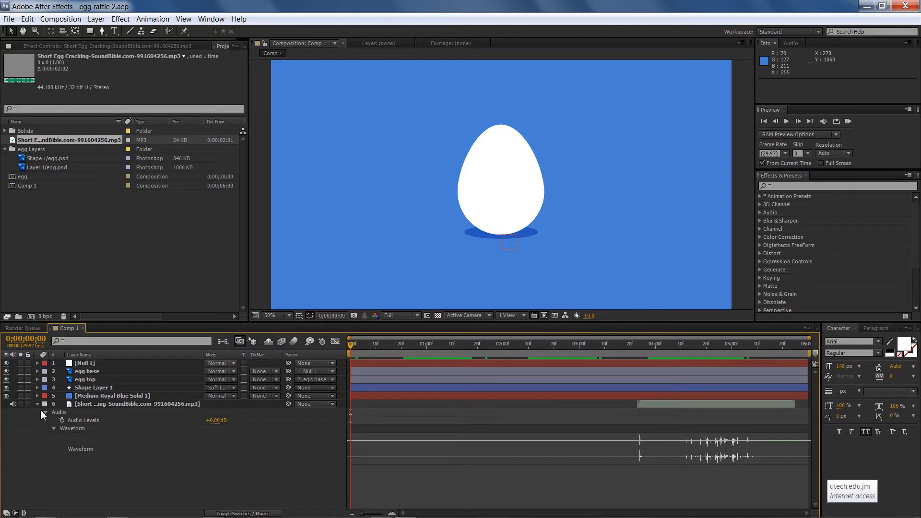
{"action": "left_click", "coordinate": [37, 388]}
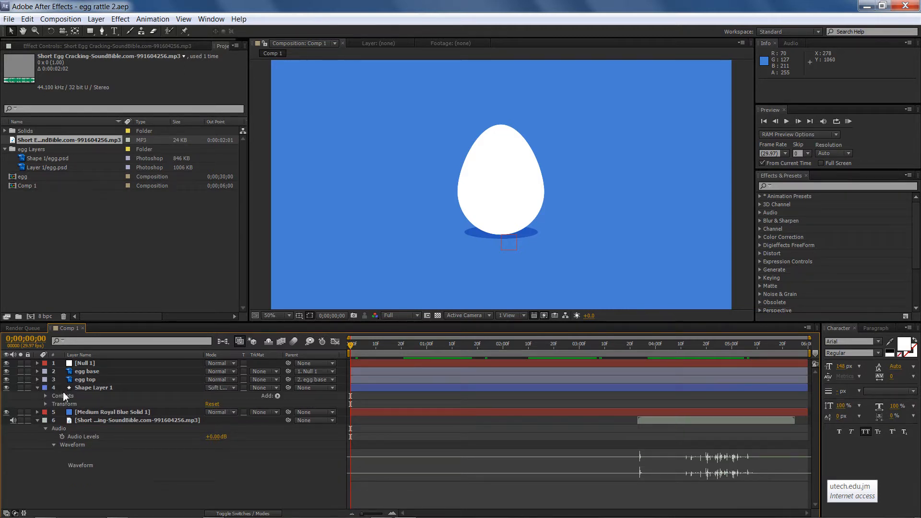
{"action": "left_click", "coordinate": [94, 387]}
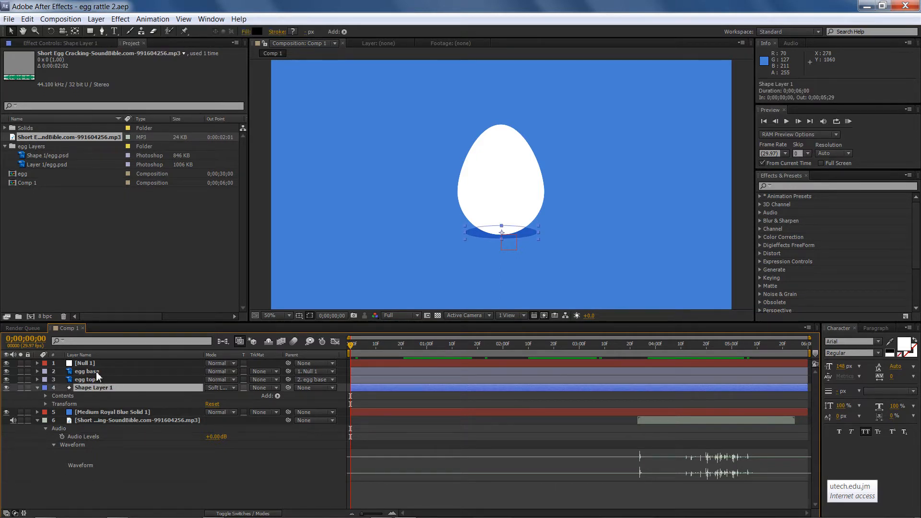
{"action": "left_click", "coordinate": [96, 372]}
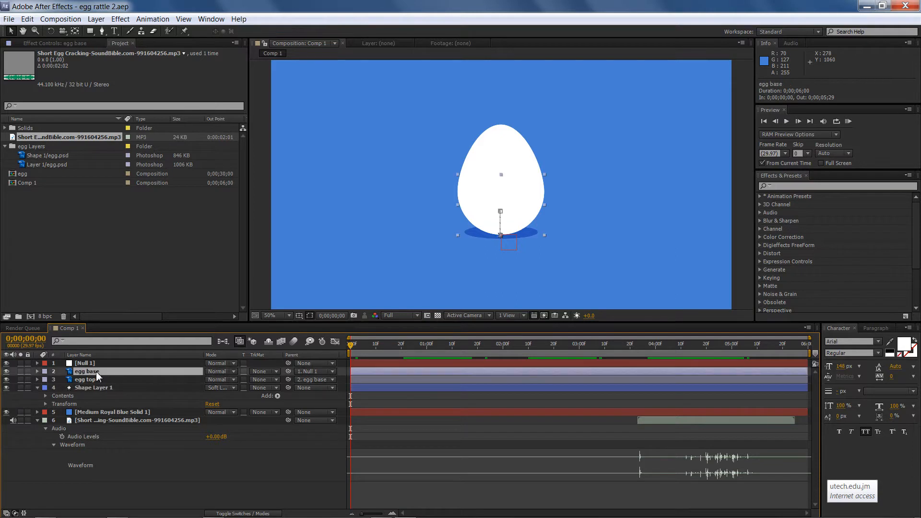
{"action": "key", "text": "u"}
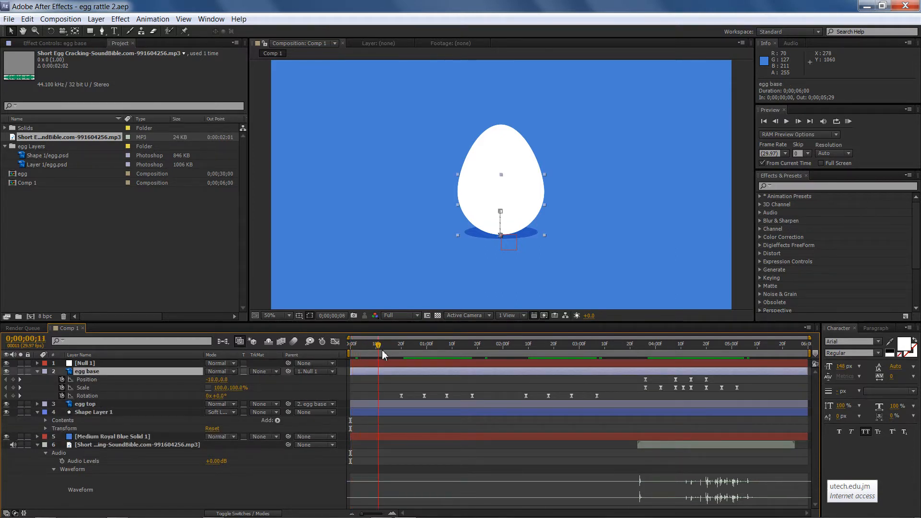
Keyframe the shadow shape layer's Position at 0;00;20 and nudge it left to 900 at 0;00;29
{"action": "left_click", "coordinate": [45, 428]}
{"action": "left_click", "coordinate": [62, 444]}
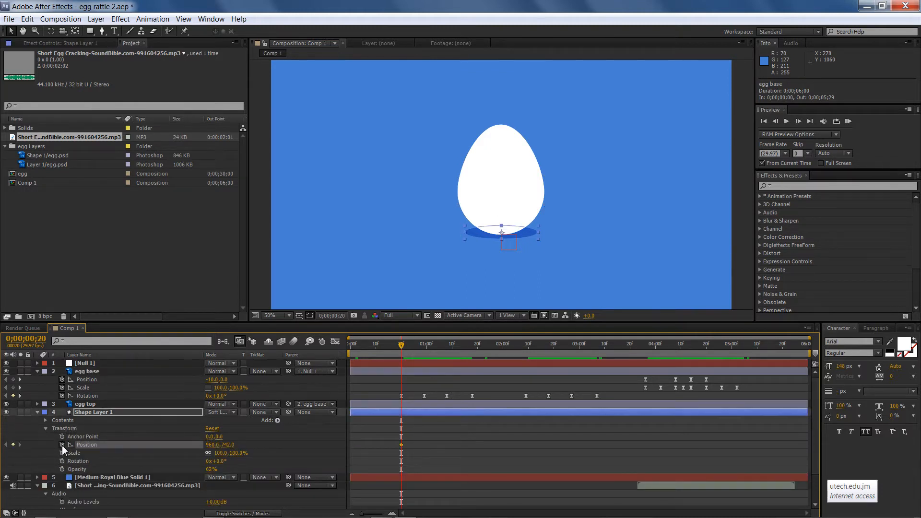
{"action": "left_click_drag", "start_coordinate": [402, 346], "coordinate": [423, 348]}
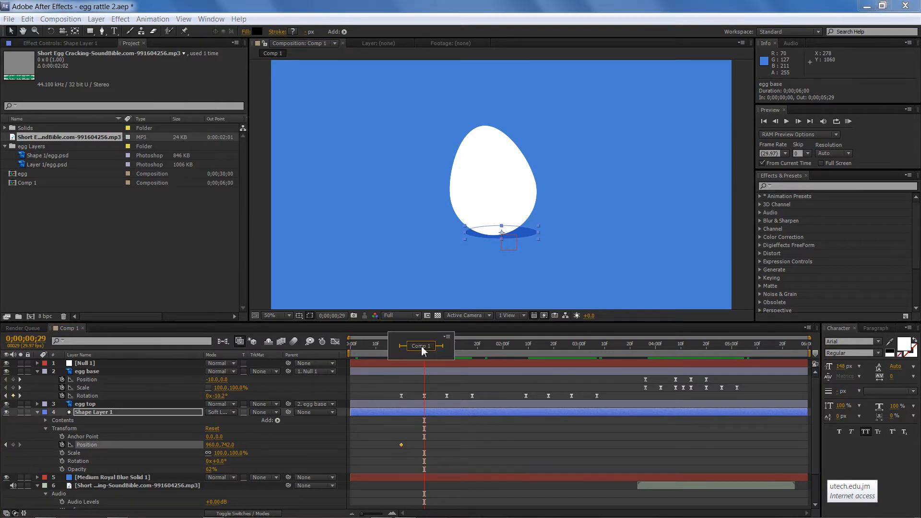
{"action": "left_click", "coordinate": [448, 254]}
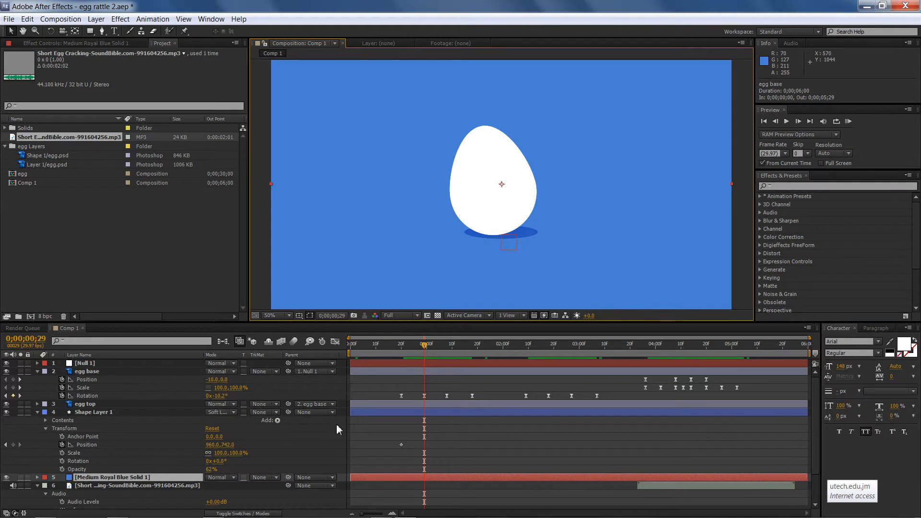
{"action": "left_click", "coordinate": [100, 413]}
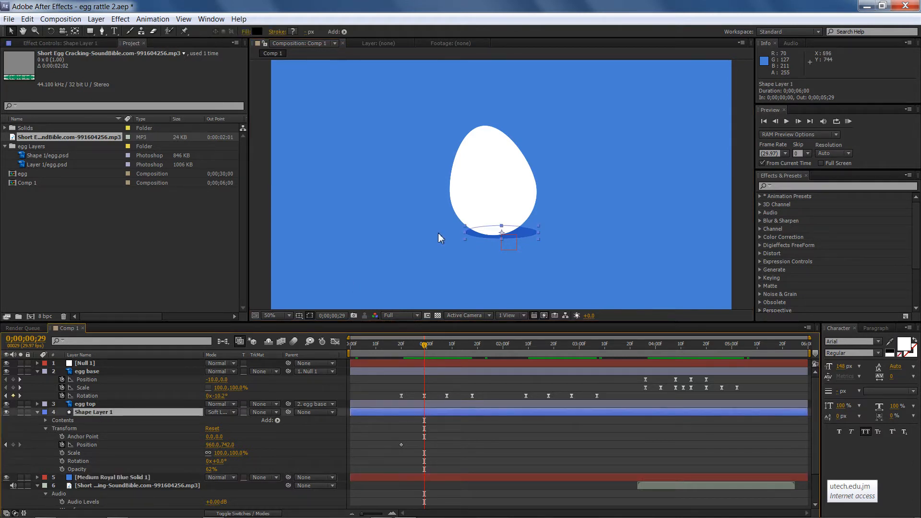
{"action": "key", "text": "shift+Left"}
{"action": "key", "text": "shift+Left"}
{"action": "key", "text": "shift+Left"}
{"action": "key", "text": "shift+Left"}
{"action": "key", "text": "shift+Left"}
{"action": "key", "text": "shift+Left"}
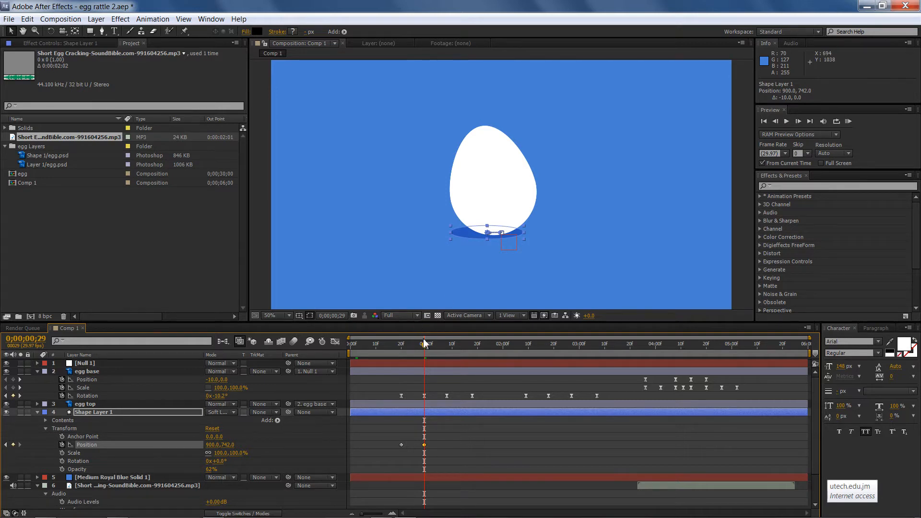
Nudge the shadow's Position right to 1020 at 0;01;08
{"action": "left_click_drag", "start_coordinate": [424, 344], "coordinate": [447, 345]}
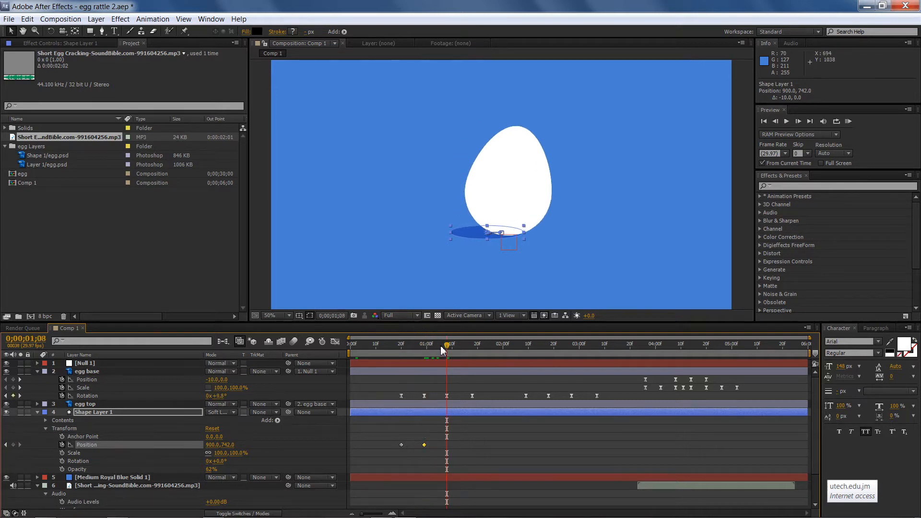
{"action": "key", "text": "shift+Right"}
{"action": "key", "text": "shift+Right"}
{"action": "key", "text": "shift+Right"}
{"action": "key", "text": "shift+Right"}
{"action": "key", "text": "shift+Right"}
{"action": "key", "text": "shift+Right"}
{"action": "key", "text": "shift+Right"}
{"action": "key", "text": "shift+Right"}
{"action": "key", "text": "shift+Right"}
{"action": "key", "text": "shift+Right"}
{"action": "key", "text": "shift+Right"}
{"action": "key", "text": "shift+Right"}
{"action": "key", "text": "shift+Right"}
{"action": "key", "text": "shift+Right"}
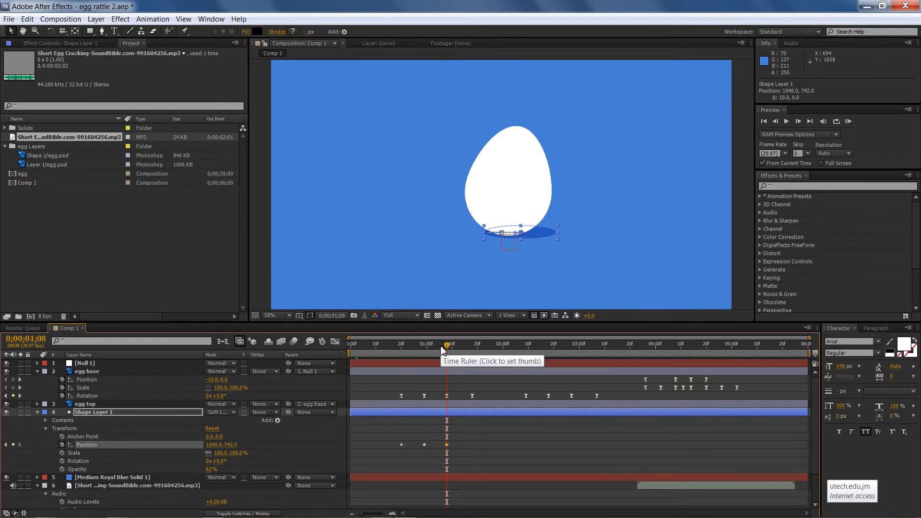
{"action": "key", "text": "shift+Left"}
{"action": "key", "text": "shift+Left"}
Nudge the shadow's Position back to 960 at 0;01;18
{"action": "left_click_drag", "start_coordinate": [446, 349], "coordinate": [470, 350]}
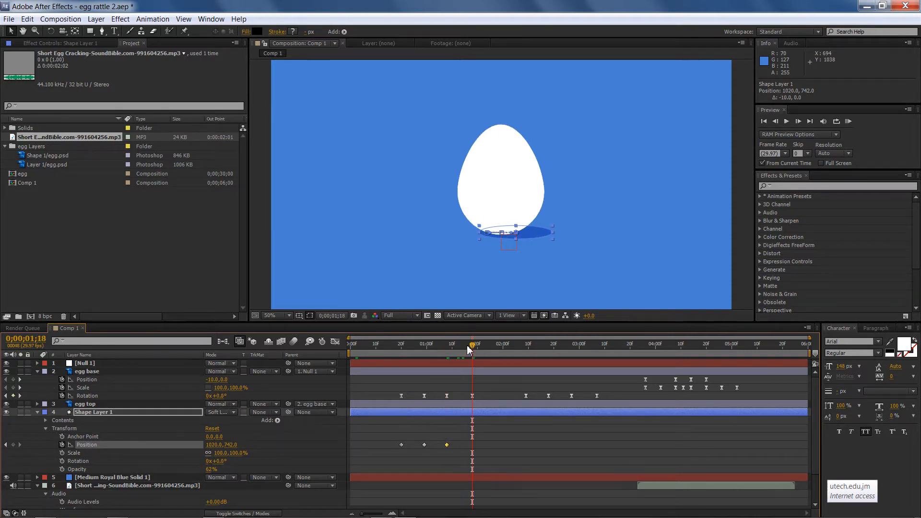
{"action": "key", "text": "shift+Left"}
{"action": "key", "text": "shift+Left"}
{"action": "key", "text": "shift+Left"}
{"action": "key", "text": "shift+Left"}
{"action": "key", "text": "shift+Left"}
{"action": "key", "text": "shift+Left"}
{"action": "key", "text": "shift+Left"}
{"action": "key", "text": "shift+Left"}
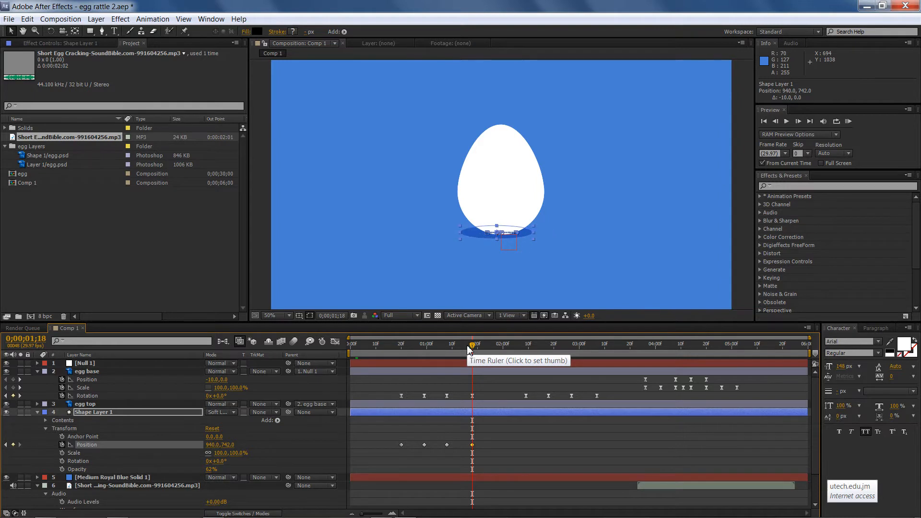
{"action": "key", "text": "shift+Right"}
{"action": "key", "text": "shift+Right"}
Copy the four shadow Position keyframes and paste them at 0;02;09
{"action": "left_click_drag", "start_coordinate": [474, 346], "coordinate": [528, 354]}
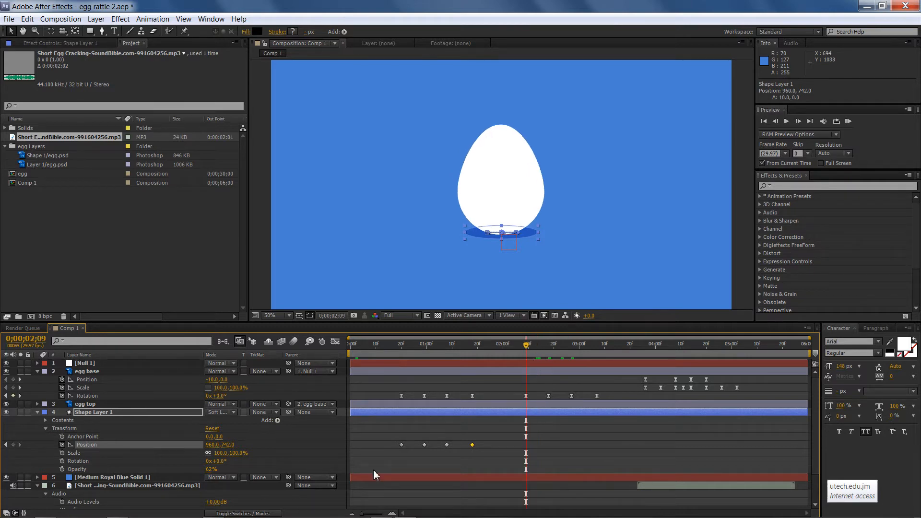
{"action": "left_click_drag", "start_coordinate": [388, 439], "coordinate": [517, 449]}
{"action": "key", "text": "ctrl+c"}
{"action": "key", "text": "ctrl+v"}
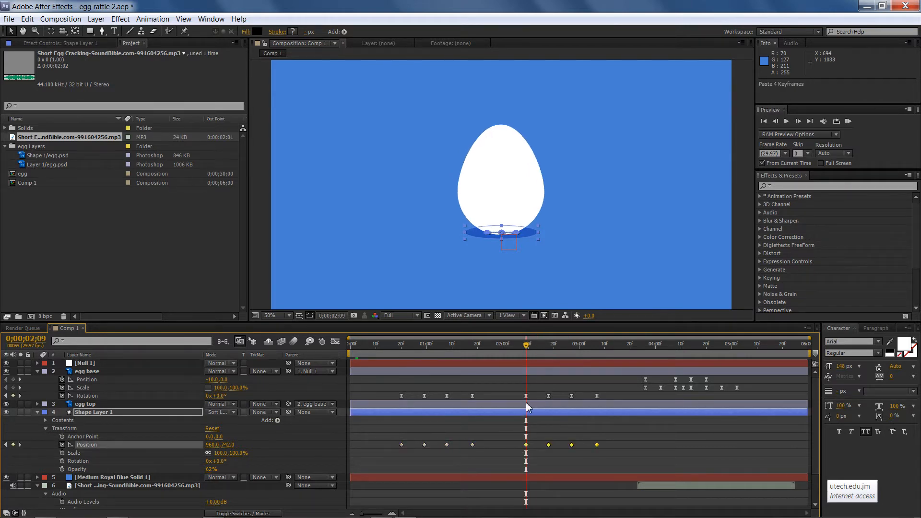
Start Scale keyframes on the shadow at 0;03;26 and widen it to about 123% at 0;04;02
{"action": "left_click_drag", "start_coordinate": [526, 353], "coordinate": [643, 353]}
{"action": "left_click", "coordinate": [62, 453]}
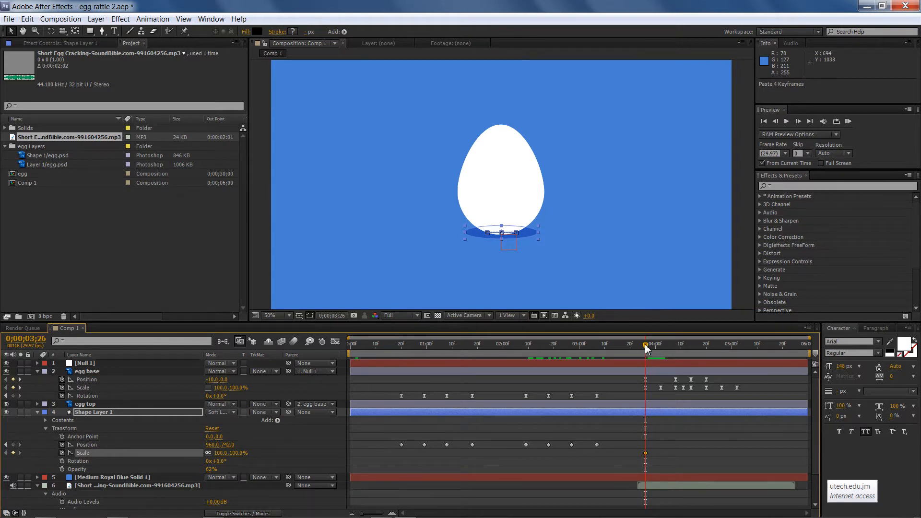
{"action": "left_click_drag", "start_coordinate": [646, 349], "coordinate": [662, 352]}
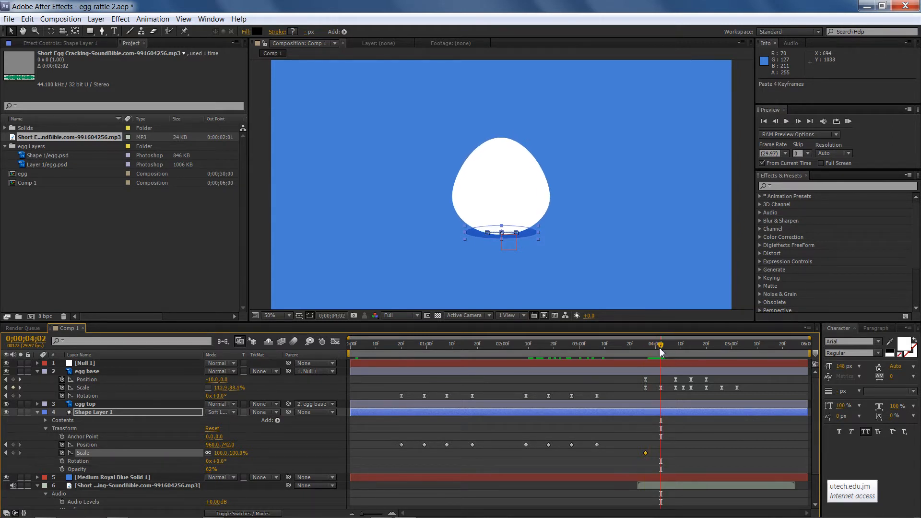
{"action": "left_click", "coordinate": [209, 453]}
{"action": "left_click_drag", "start_coordinate": [225, 454], "coordinate": [229, 454]}
Shrink the shadow's horizontal scale at 0;04;08 as the egg jumps
{"action": "left_click", "coordinate": [639, 348]}
{"action": "left_click_drag", "start_coordinate": [641, 348], "coordinate": [675, 350]}
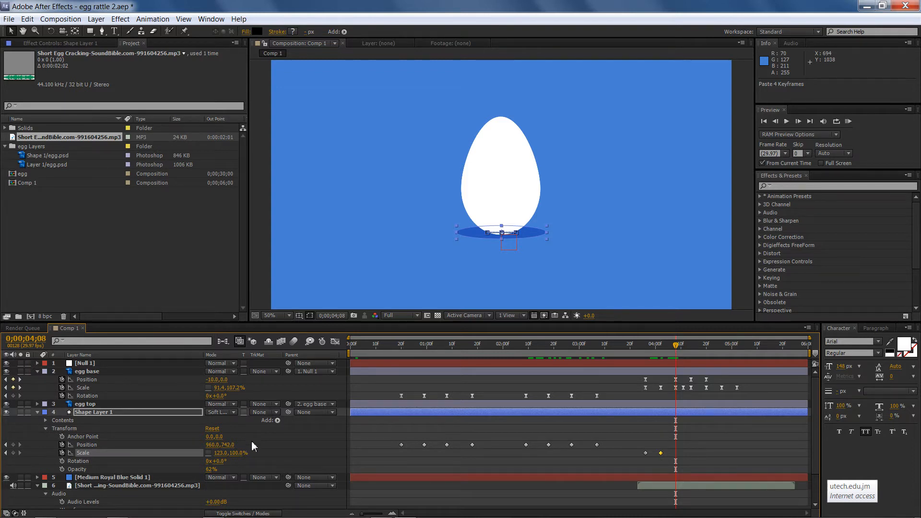
{"action": "left_click_drag", "start_coordinate": [220, 452], "coordinate": [202, 452]}
{"action": "left_click_drag", "start_coordinate": [677, 352], "coordinate": [691, 352]}
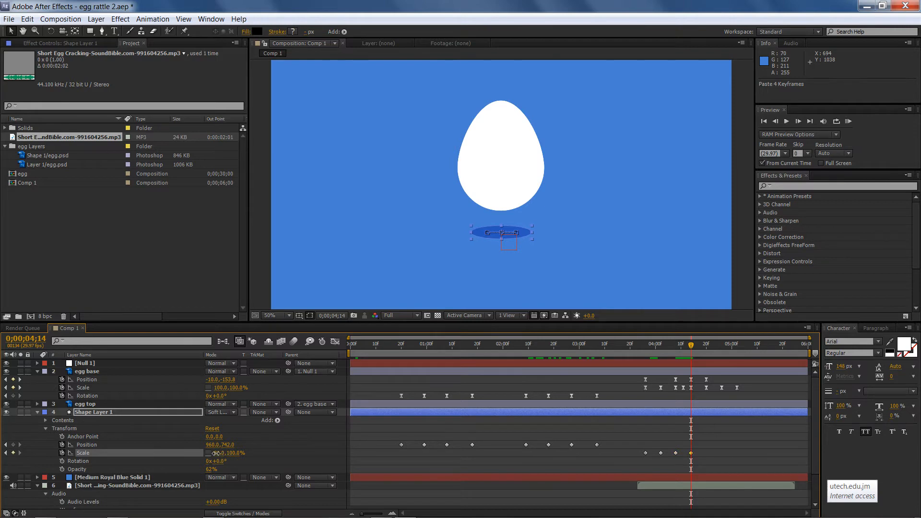
Set the shadow's horizontal scale to 66% at 0;04;14, and paste a copy of the 87% Scale keyframe at 0;04;20
{"action": "left_click_drag", "start_coordinate": [212, 453], "coordinate": [209, 453]}
{"action": "left_click_drag", "start_coordinate": [692, 352], "coordinate": [709, 356]}
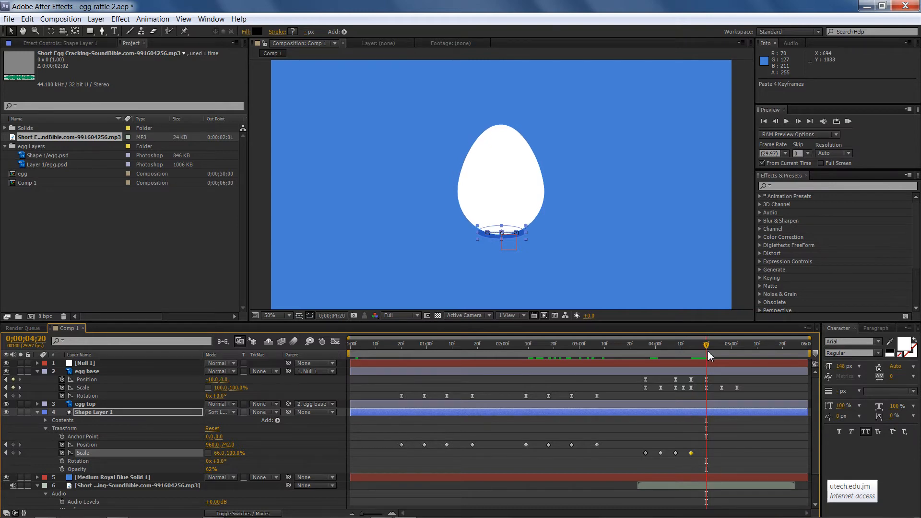
{"action": "left_click", "coordinate": [675, 453]}
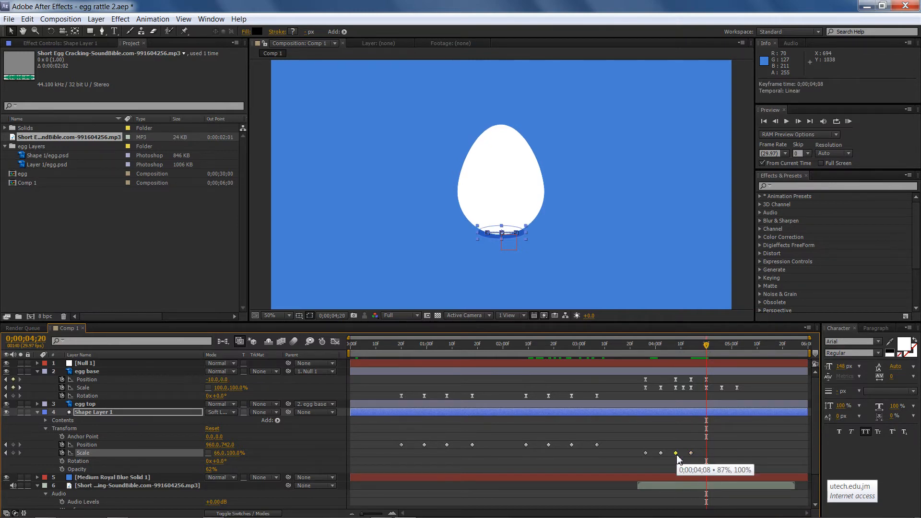
{"action": "key", "text": "ctrl+c"}
{"action": "key", "text": "ctrl+v"}
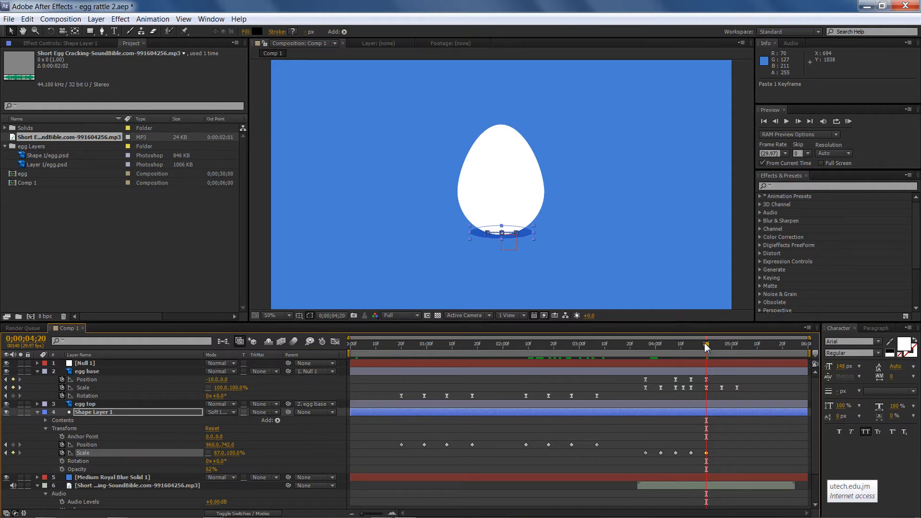
Copy the shadow's 123% Scale keyframe at 0;04;02 and paste it at 0;04;26
{"action": "left_click_drag", "start_coordinate": [706, 346], "coordinate": [660, 349]}
{"action": "left_click", "coordinate": [660, 453]}
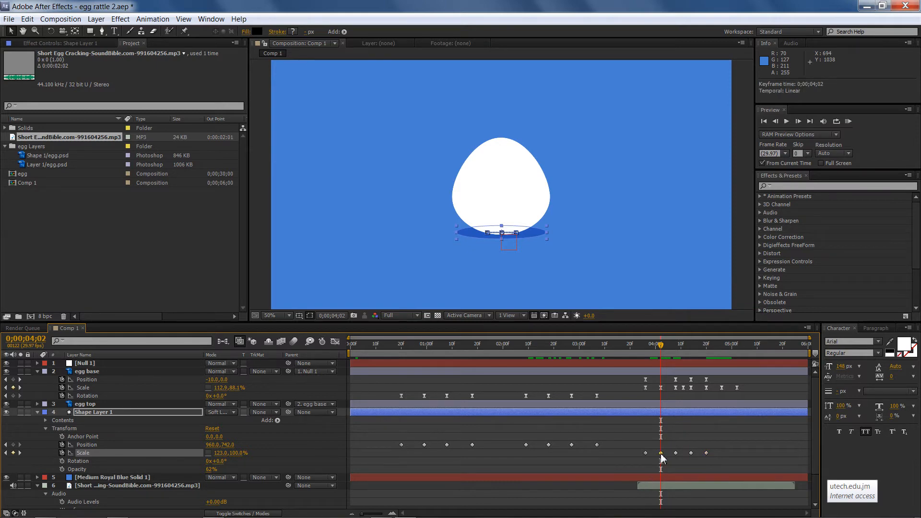
{"action": "key", "text": "ctrl+c"}
{"action": "left_click", "coordinate": [729, 353]}
{"action": "left_click_drag", "start_coordinate": [730, 353], "coordinate": [723, 349]}
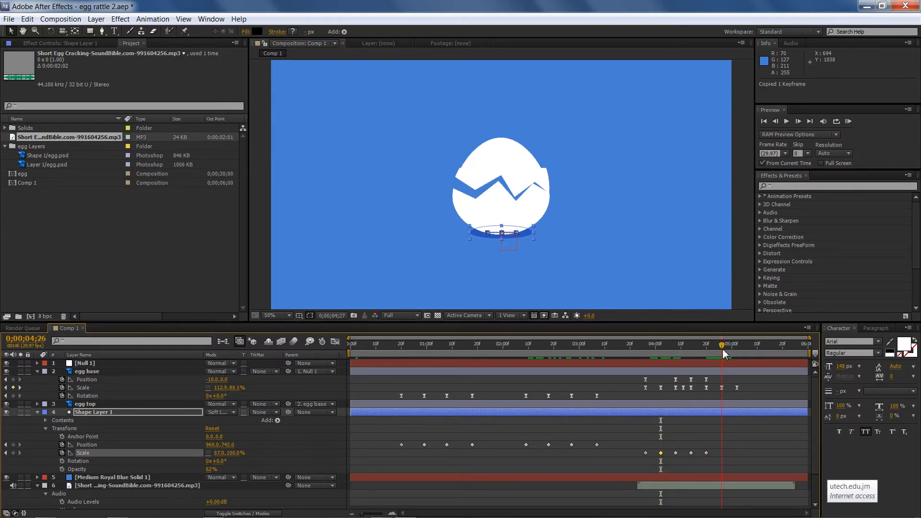
{"action": "key", "text": "ctrl+v"}
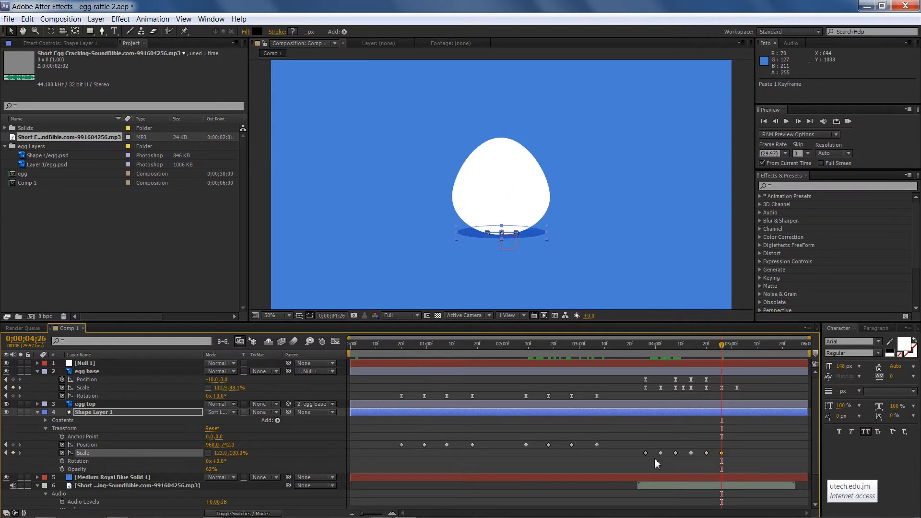
Copy the shadow's first Scale keyframe at 0;03;26 and paste it at 0;05;02
{"action": "double_click", "coordinate": [645, 453]}
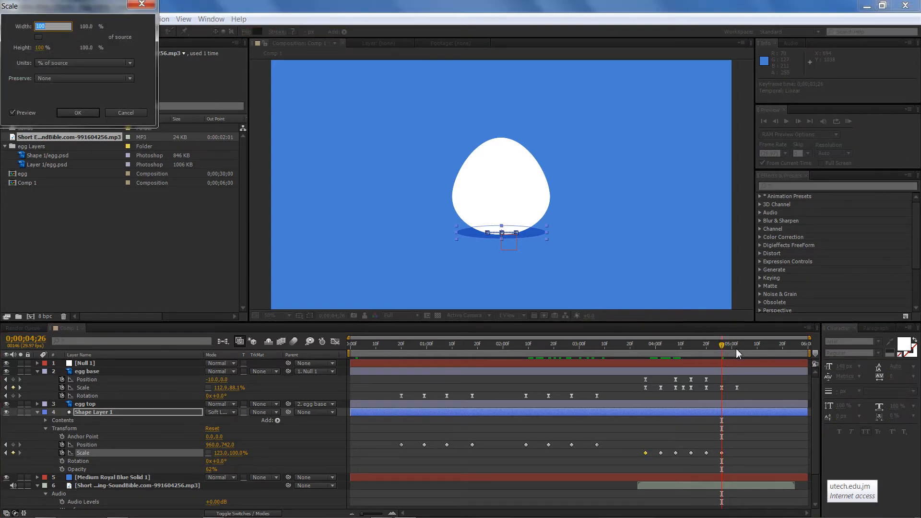
{"action": "key", "text": "Escape"}
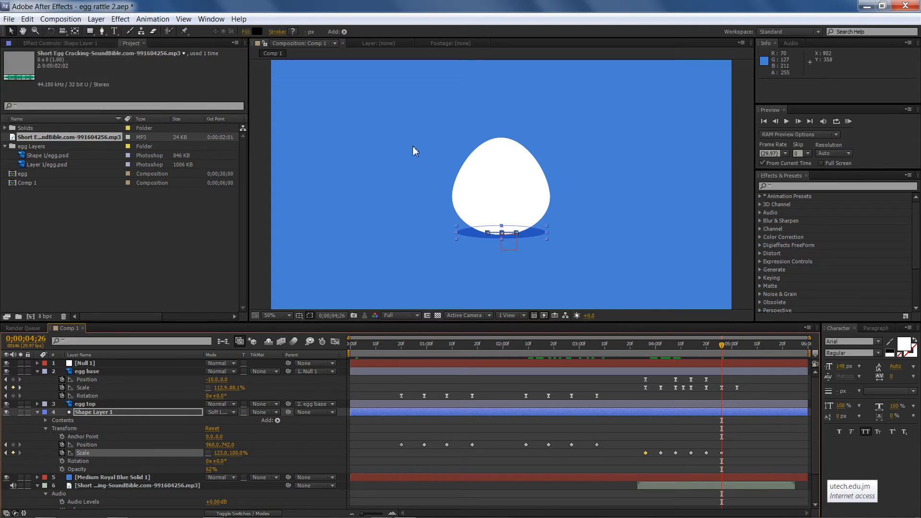
{"action": "left_click_drag", "start_coordinate": [722, 345], "coordinate": [738, 353]}
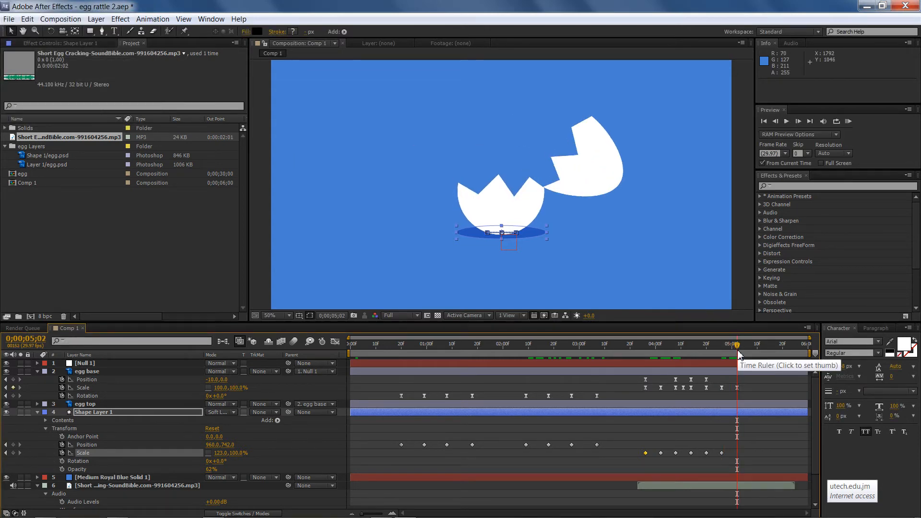
{"action": "left_click", "coordinate": [738, 460]}
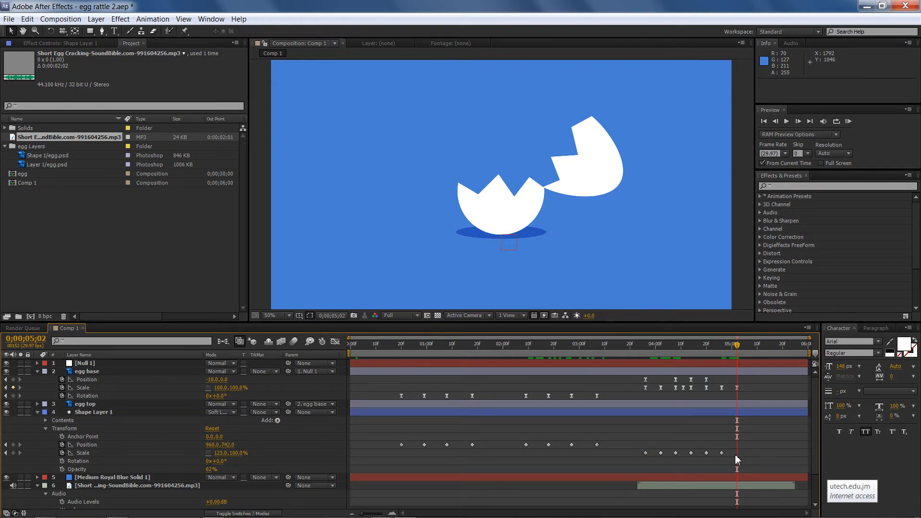
{"action": "left_click", "coordinate": [86, 444]}
{"action": "left_click", "coordinate": [95, 456]}
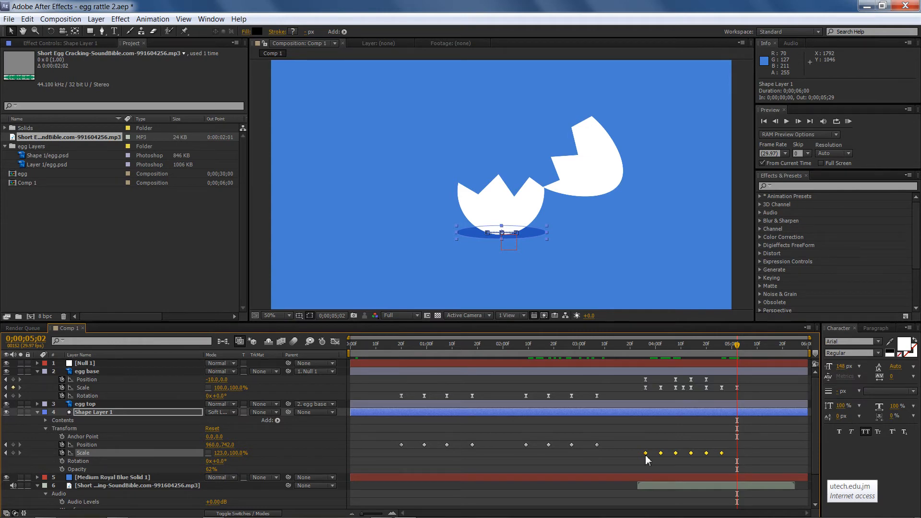
{"action": "left_click", "coordinate": [646, 453]}
{"action": "key", "text": "ctrl+c"}
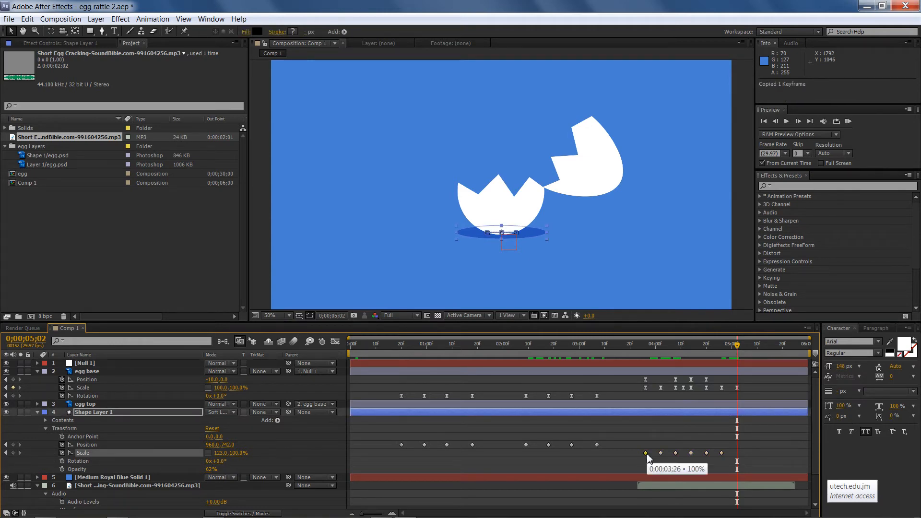
{"action": "key", "text": "ctrl+v"}
Save the project
{"action": "mouse_move", "coordinate": [738, 344]}
{"action": "left_mouse_down"}
{"action": "mouse_move", "coordinate": [357, 345]}
{"action": "mouse_move", "coordinate": [746, 349]}
{"action": "left_mouse_up"}
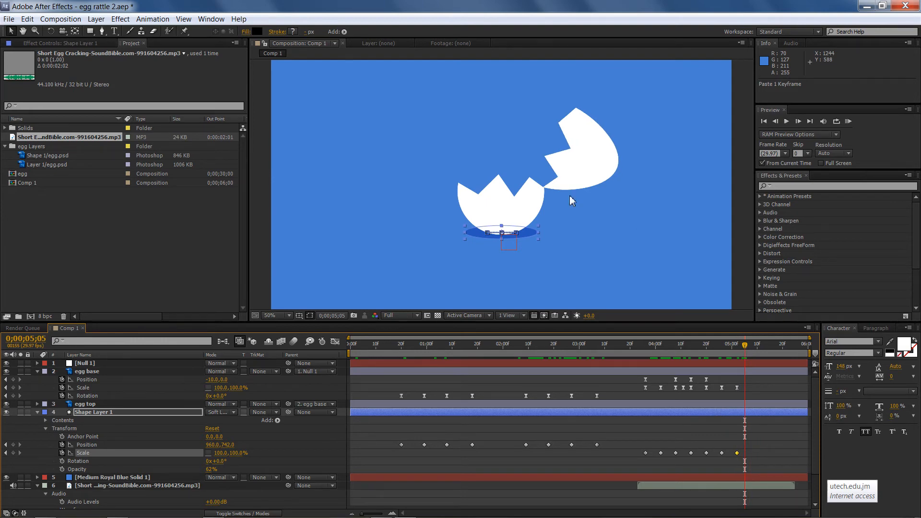
{"action": "key", "text": "ctrl+s"}
{"action": "key", "text": "t"}
Create a text layer reading HI above the egg in the composition
{"action": "left_click", "coordinate": [114, 31]}
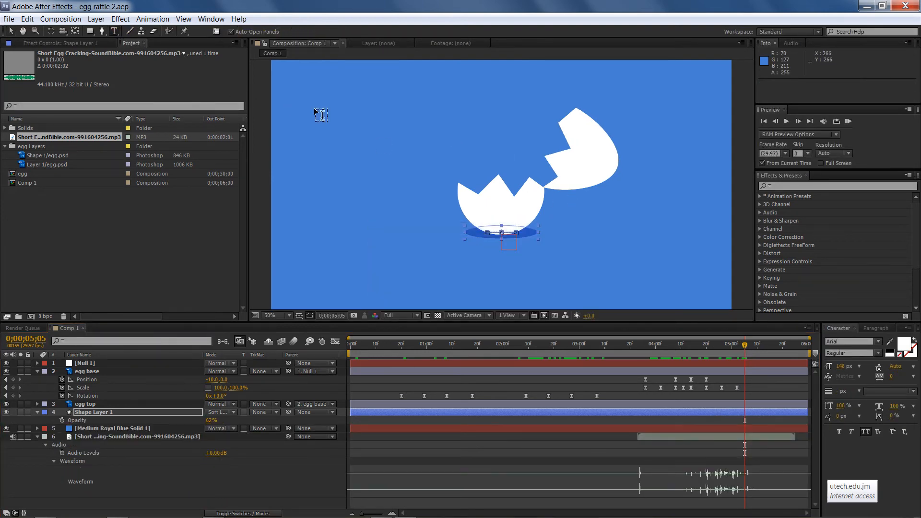
{"action": "left_click", "coordinate": [473, 133]}
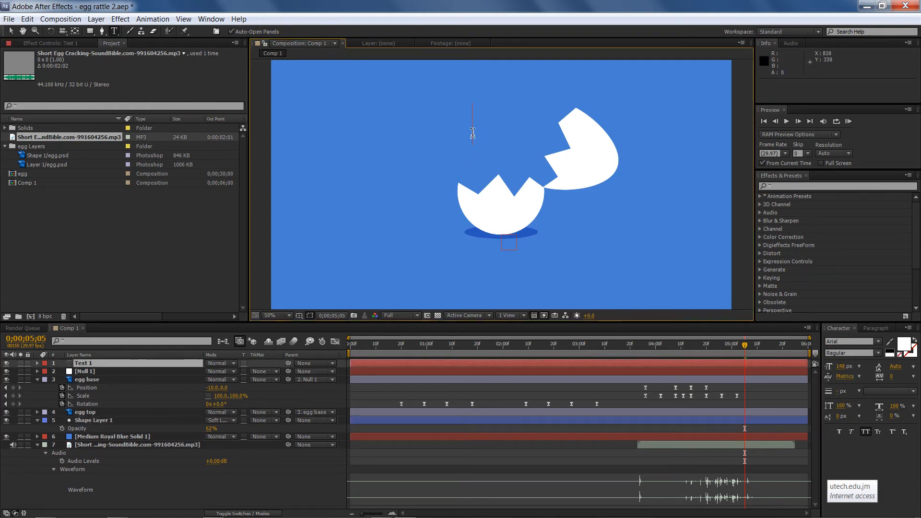
{"action": "type", "text": "HI"}
{"action": "double_click", "coordinate": [473, 133]}
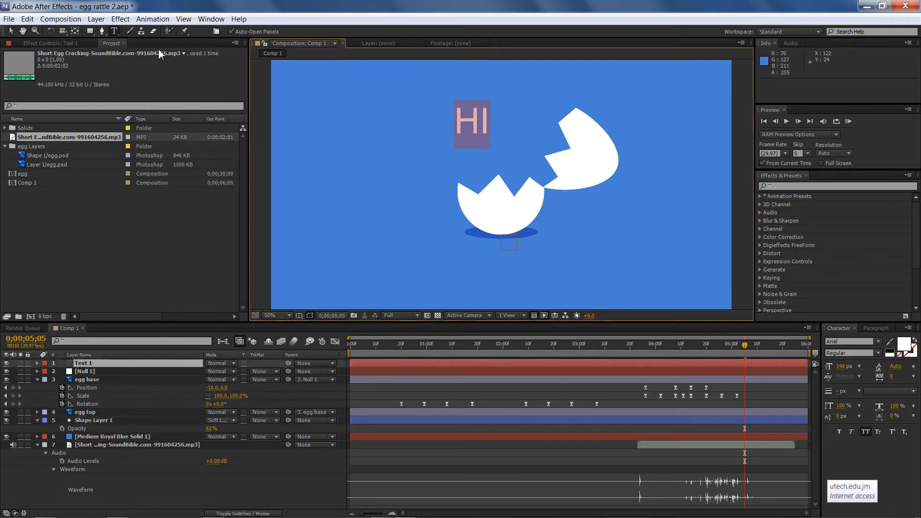
Change the text's font to BadaBoom BB
{"action": "left_click", "coordinate": [877, 343]}
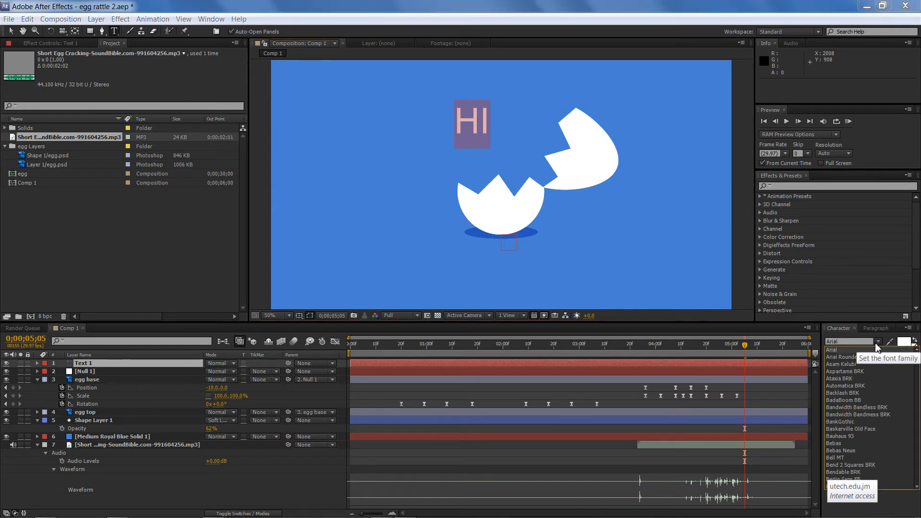
{"action": "left_click", "coordinate": [847, 393]}
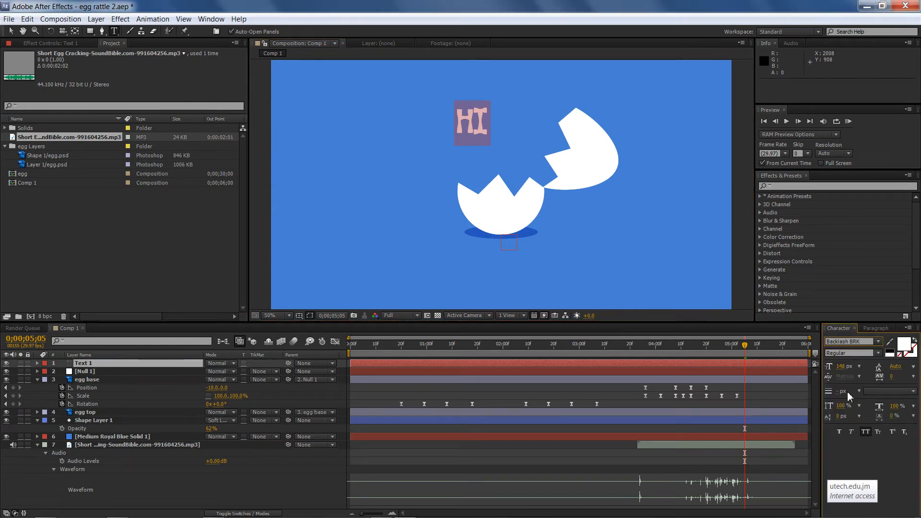
{"action": "left_click", "coordinate": [856, 343]}
{"action": "key", "text": "Down"}
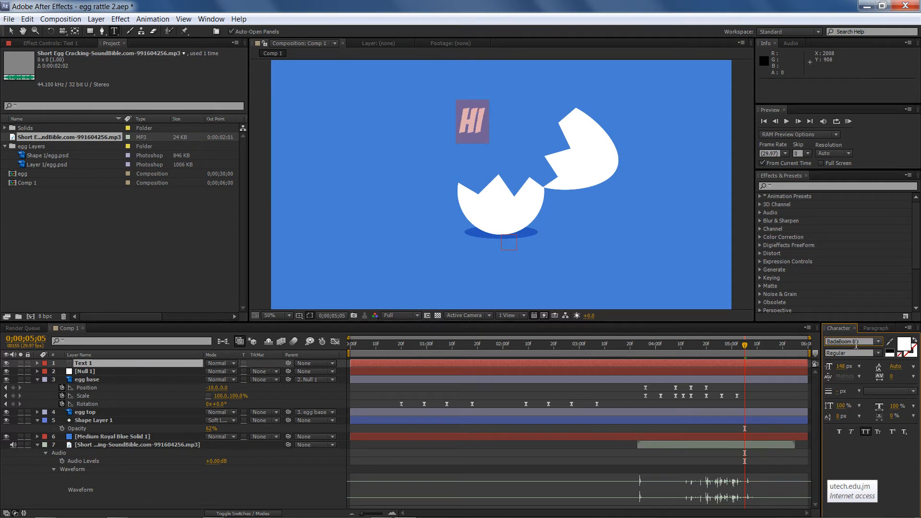
Enlarge the text to 202 px and move it to the horizontal centre just above the broken egg
{"action": "left_click", "coordinate": [11, 31]}
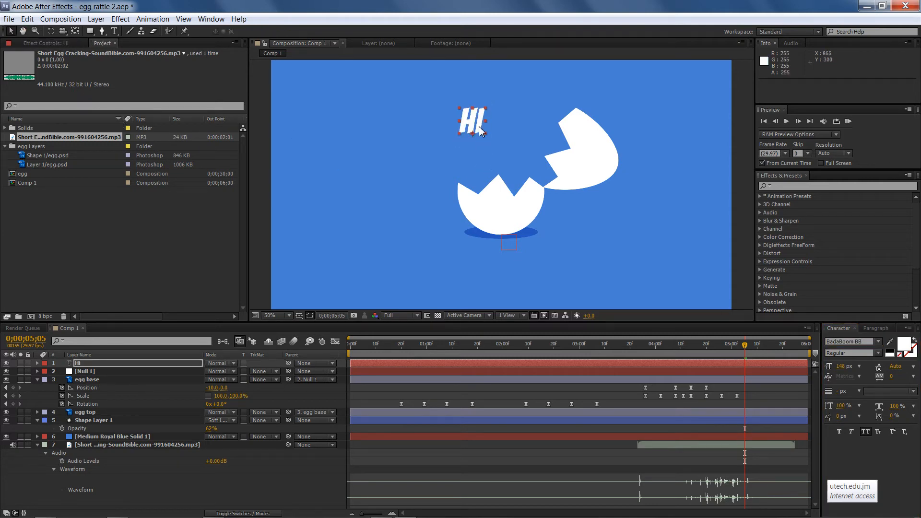
{"action": "left_click_drag", "start_coordinate": [834, 370], "coordinate": [871, 373]}
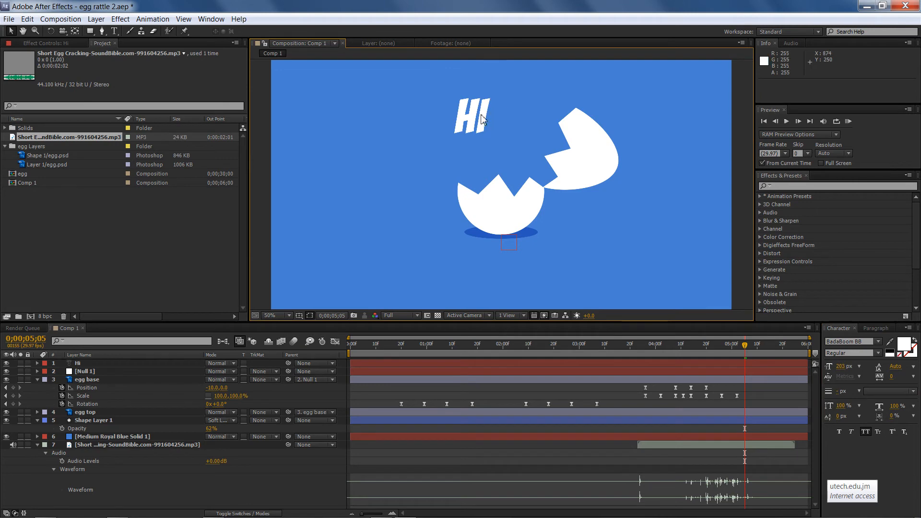
{"action": "left_click_drag", "start_coordinate": [484, 121], "coordinate": [510, 158]}
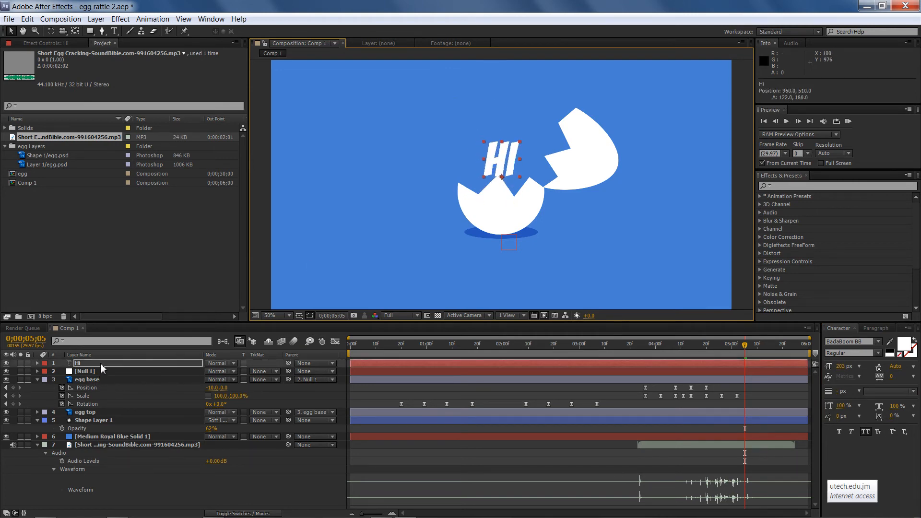
Move the HI layer beneath the shadow layer and set its text colour to yellow FFD200
{"action": "left_click_drag", "start_coordinate": [102, 364], "coordinate": [103, 428]}
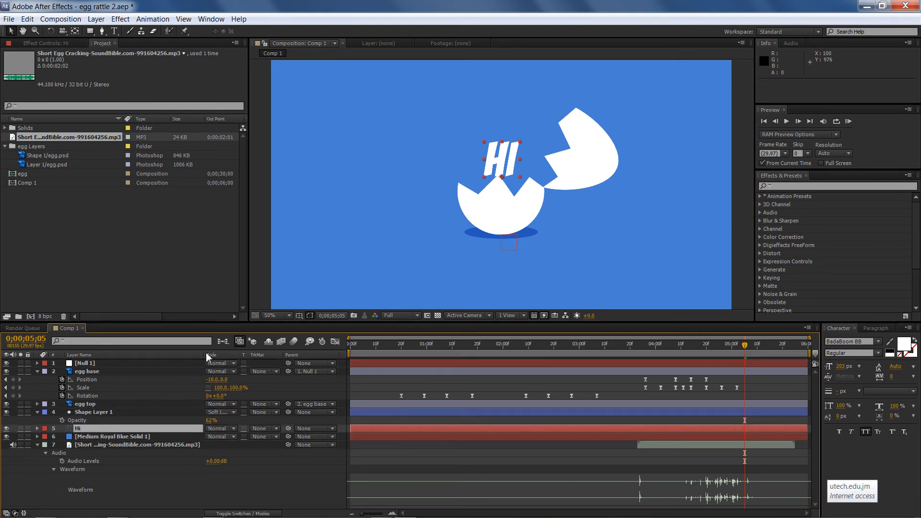
{"action": "left_click", "coordinate": [903, 344]}
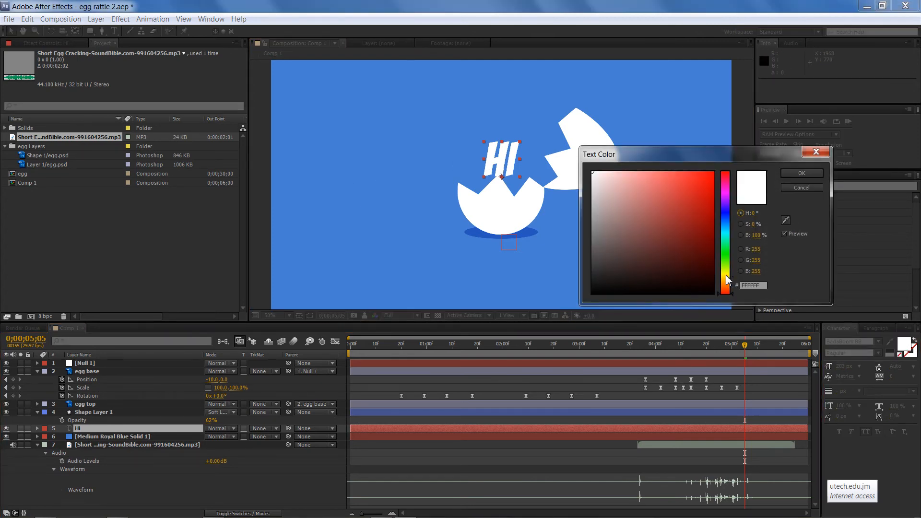
{"action": "left_click", "coordinate": [725, 275]}
{"action": "left_click", "coordinate": [713, 187]}
{"action": "left_click_drag", "start_coordinate": [710, 195], "coordinate": [714, 171]}
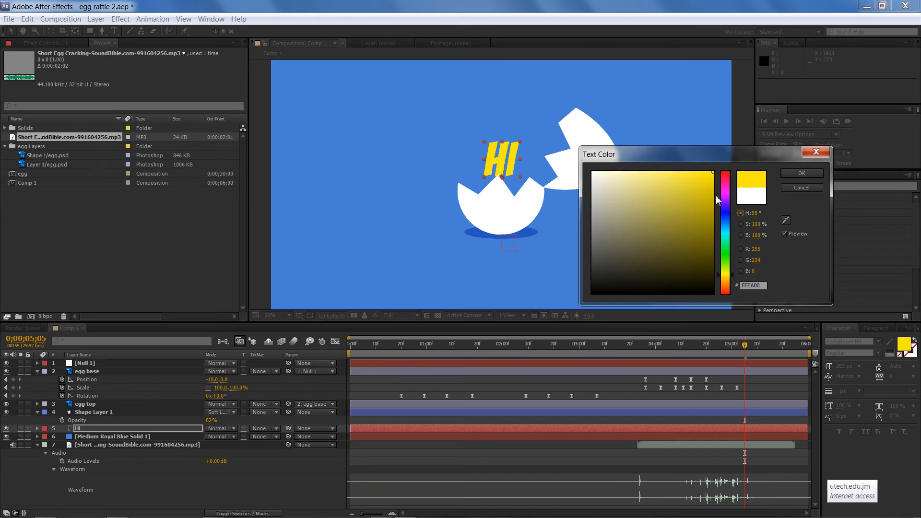
{"action": "left_click", "coordinate": [726, 284]}
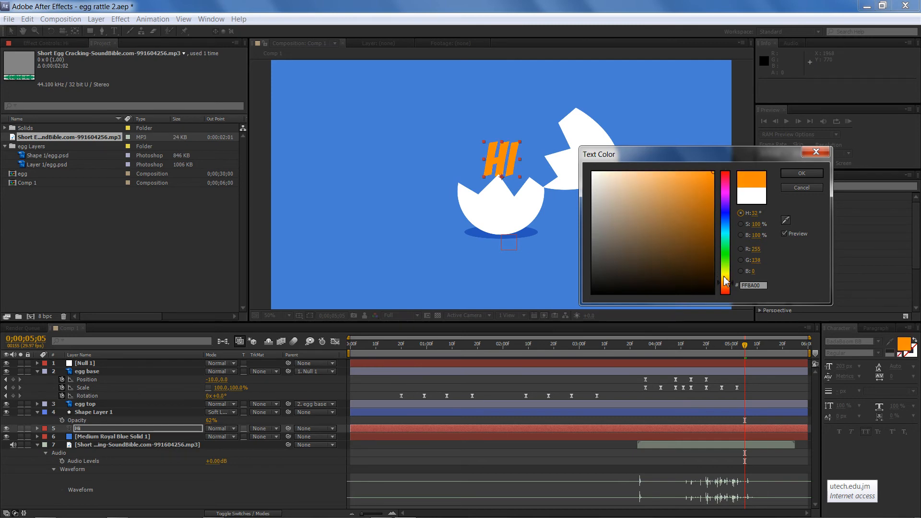
{"action": "left_click", "coordinate": [726, 278]}
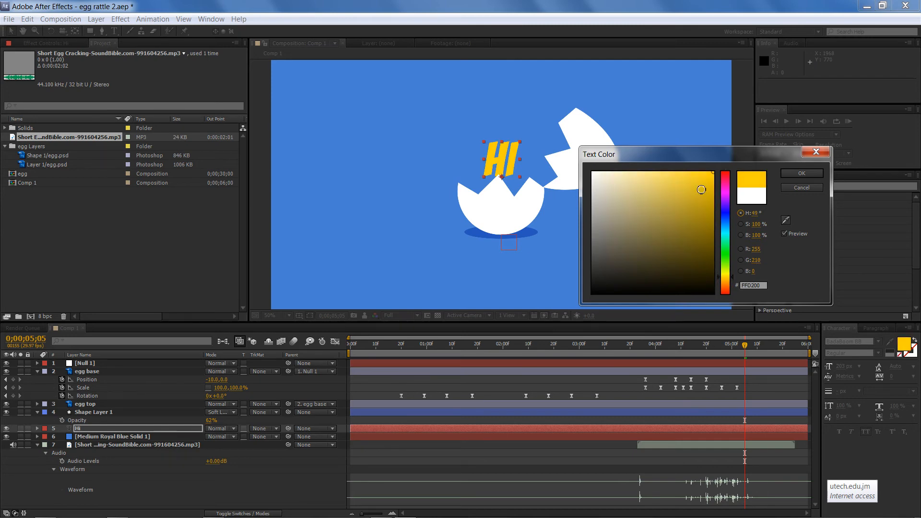
{"action": "left_click_drag", "start_coordinate": [701, 186], "coordinate": [718, 166]}
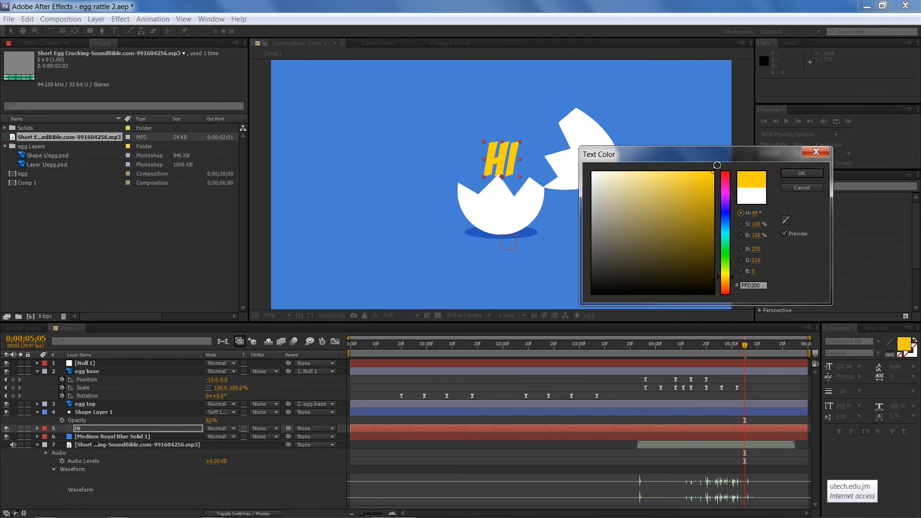
{"action": "left_click", "coordinate": [799, 173]}
{"action": "left_click", "coordinate": [270, 197]}
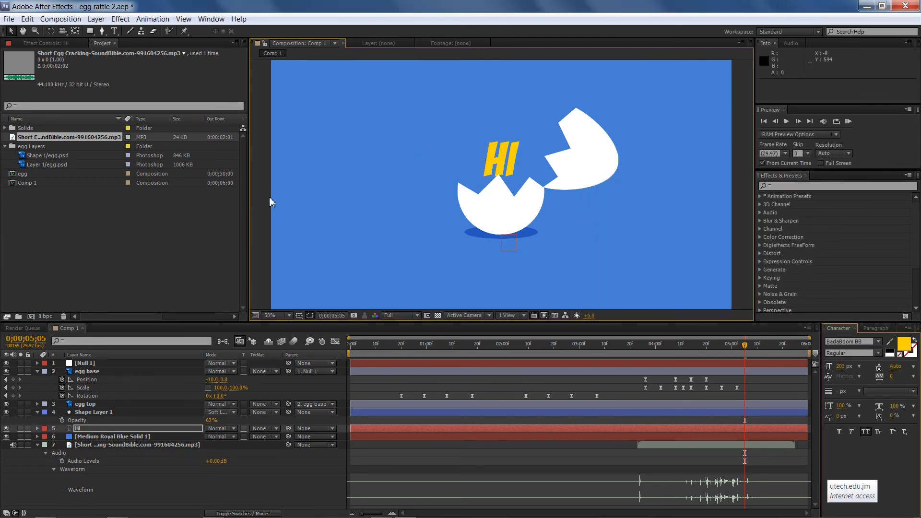
Trim the HI layer so it starts at 0;04;26
{"action": "left_click", "coordinate": [506, 173]}
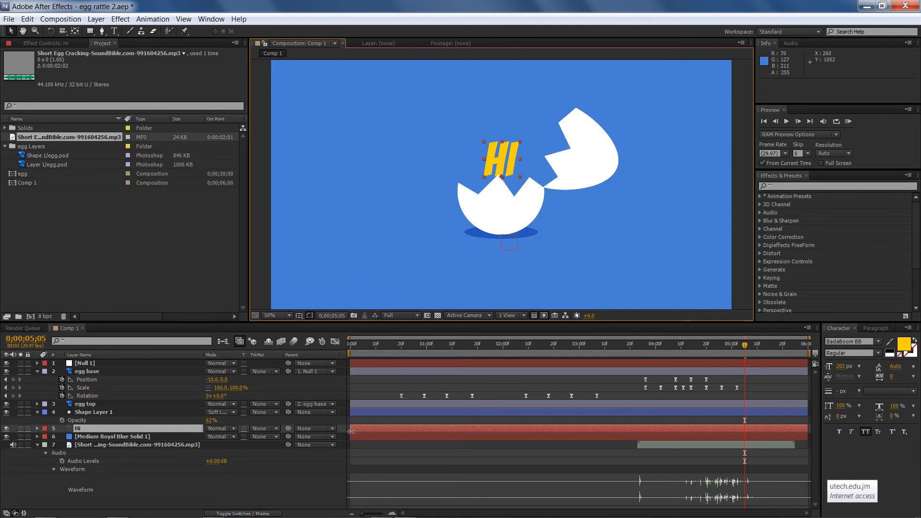
{"action": "left_click_drag", "start_coordinate": [354, 431], "coordinate": [666, 430]}
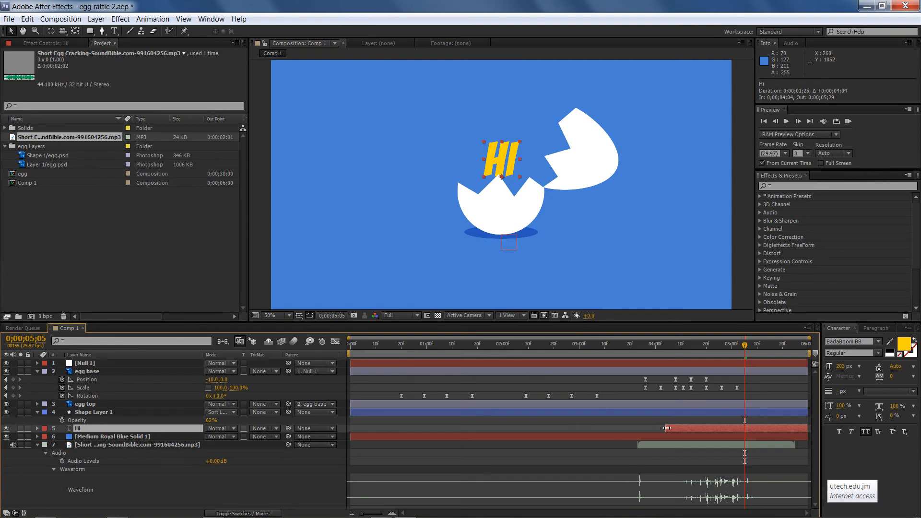
{"action": "left_click", "coordinate": [669, 348]}
{"action": "left_click_drag", "start_coordinate": [669, 347], "coordinate": [724, 359]}
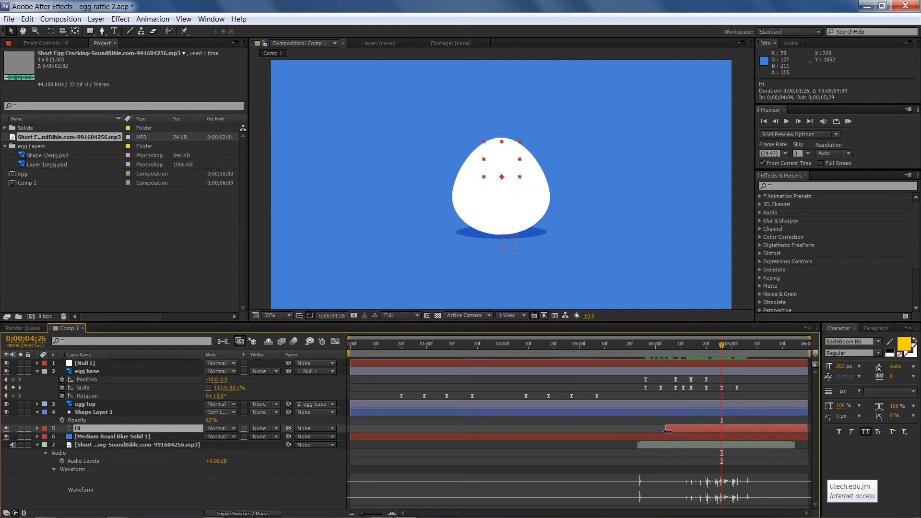
{"action": "left_click_drag", "start_coordinate": [667, 431], "coordinate": [693, 433]}
{"action": "left_click_drag", "start_coordinate": [717, 433], "coordinate": [717, 433]}
Lower the text inside the egg to 960,730 and set a Position keyframe at 0;04;26
{"action": "key", "text": "shift+Down"}
{"action": "key", "text": "shift+Down"}
{"action": "key", "text": "shift+Down"}
{"action": "key", "text": "shift+Down"}
{"action": "key", "text": "shift+Down"}
{"action": "key", "text": "shift+Down"}
{"action": "key", "text": "shift+Down"}
{"action": "key", "text": "shift+Down"}
{"action": "key", "text": "shift+Down"}
{"action": "key", "text": "shift+Down"}
{"action": "key", "text": "shift+Down"}
{"action": "key", "text": "shift+Down"}
{"action": "key", "text": "shift+Down"}
{"action": "key", "text": "shift+Down"}
{"action": "key", "text": "shift+Down"}
{"action": "key", "text": "shift+Down"}
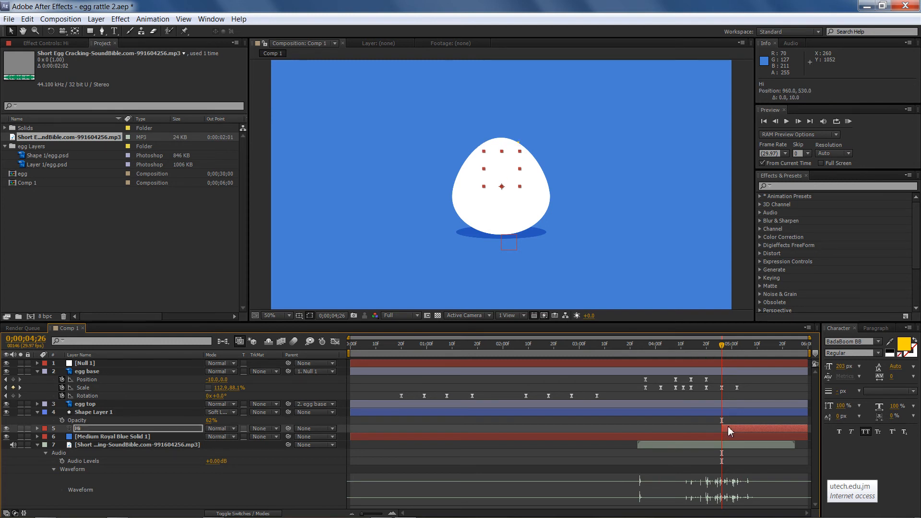
{"action": "key", "text": "shift+Down"}
{"action": "key", "text": "shift+Down"}
{"action": "key", "text": "shift+Down"}
{"action": "key", "text": "shift+Down"}
{"action": "key", "text": "shift+Down"}
{"action": "key", "text": "shift+Down"}
{"action": "key", "text": "shift+Down"}
{"action": "key", "text": "shift+Down"}
{"action": "key", "text": "alt+shift+p"}
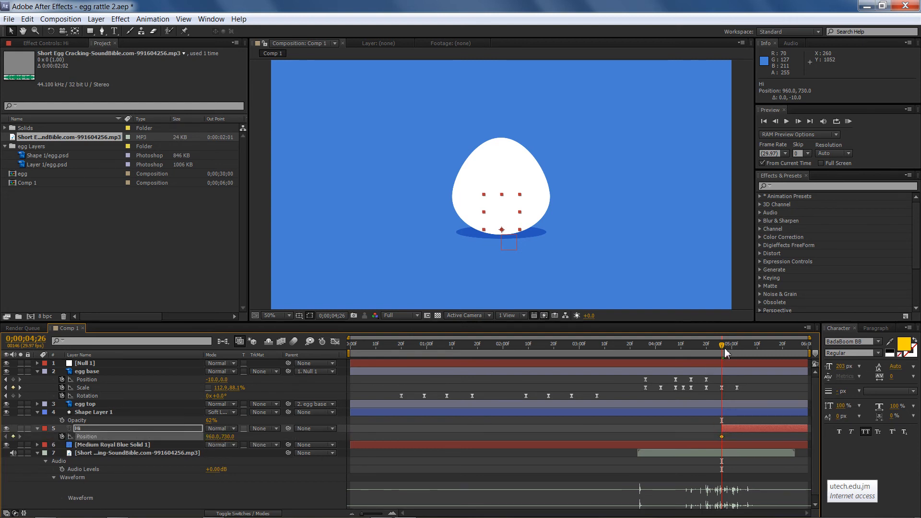
At 0;05;02, raise the text to 960,590 so it rises out of the egg
{"action": "left_click_drag", "start_coordinate": [726, 349], "coordinate": [740, 349]}
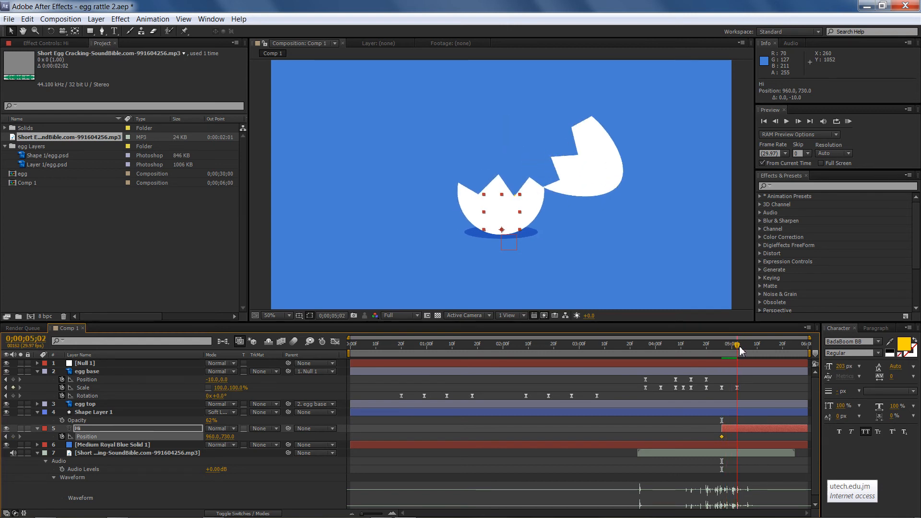
{"action": "key", "text": "shift+Up"}
{"action": "key", "text": "shift+Up"}
{"action": "key", "text": "shift+Up"}
{"action": "key", "text": "shift+Up"}
{"action": "key", "text": "shift+Up"}
{"action": "key", "text": "shift+Up"}
{"action": "key", "text": "shift+Up"}
{"action": "key", "text": "shift+Up"}
{"action": "key", "text": "shift+Up"}
{"action": "key", "text": "shift+Up"}
{"action": "key", "text": "shift+Up"}
{"action": "key", "text": "shift+Up"}
{"action": "key", "text": "shift+Up"}
{"action": "key", "text": "shift+Up"}
{"action": "key", "text": "shift+Up"}
{"action": "key", "text": "shift+Up"}
{"action": "key", "text": "shift+Up"}
{"action": "key", "text": "shift+Up"}
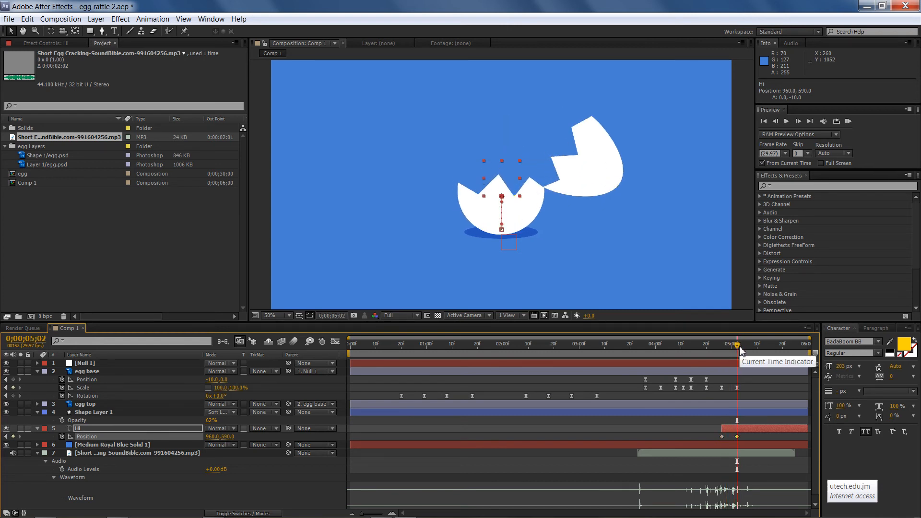
At 0;05;02, raise the HI text further to position 960,410
{"action": "key", "text": "shift+Up"}
{"action": "key", "text": "shift+Up"}
{"action": "key", "text": "shift+Up"}
{"action": "key", "text": "shift+Up"}
{"action": "key", "text": "shift+Up"}
{"action": "key", "text": "shift+Up"}
{"action": "key", "text": "shift+Up"}
{"action": "key", "text": "shift+Up"}
{"action": "key", "text": "shift+Up"}
{"action": "key", "text": "shift+Up"}
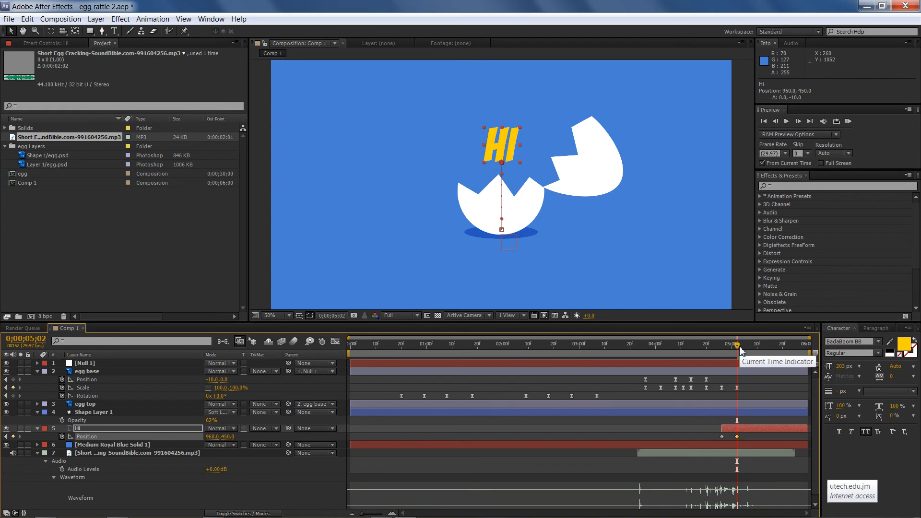
{"action": "key", "text": "shift+Up"}
{"action": "key", "text": "shift+Up"}
{"action": "key", "text": "shift+Up"}
{"action": "key", "text": "shift+Up"}
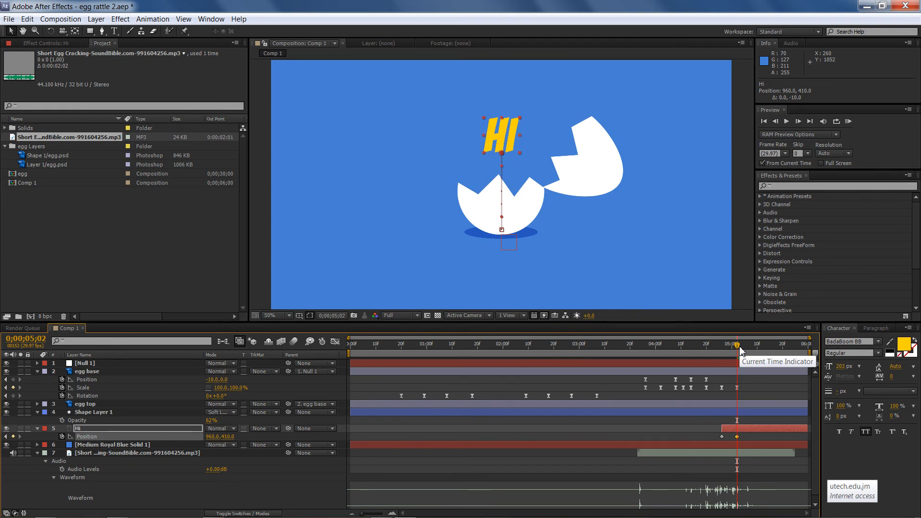
At 0;05;05, lower the HI text to 960,450 so it settles back down after popping out
{"action": "key", "text": "shift+Right"}
{"action": "key", "text": "shift+Left"}
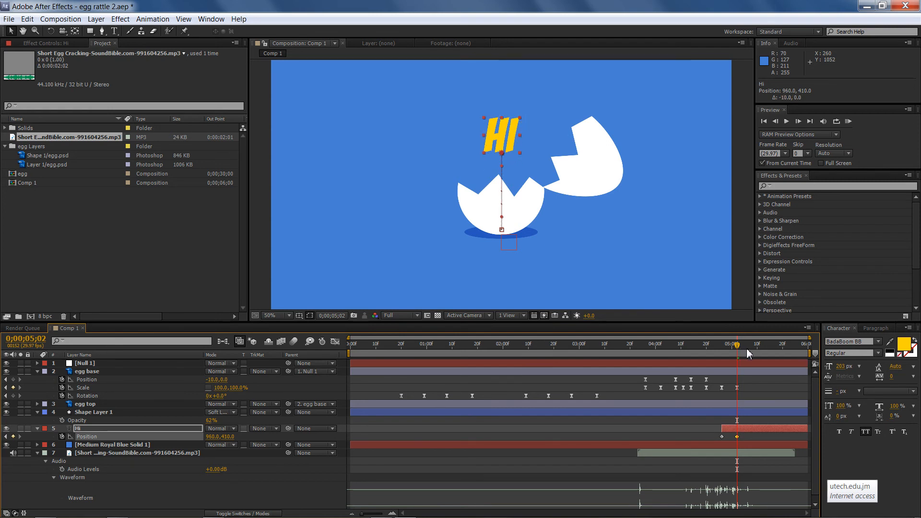
{"action": "left_click", "coordinate": [746, 347]}
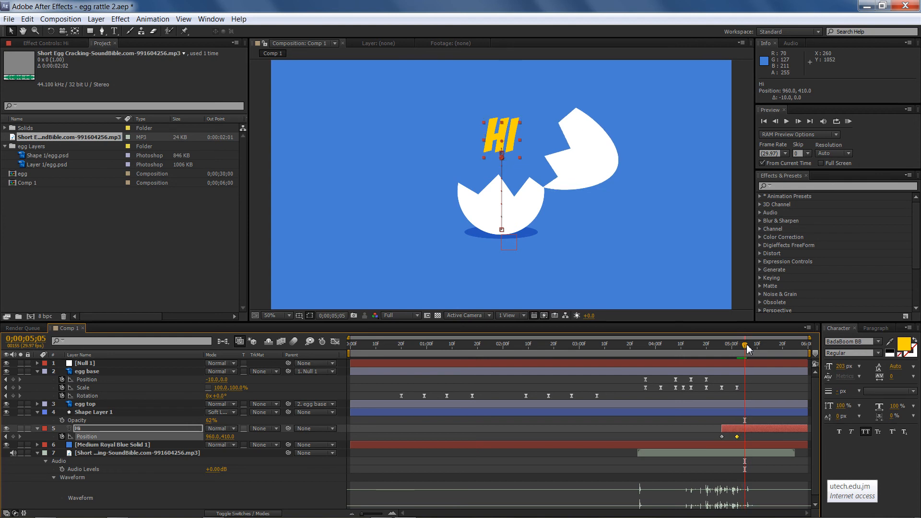
{"action": "key", "text": "shift+Down"}
{"action": "key", "text": "shift+Down"}
{"action": "key", "text": "shift+Down"}
{"action": "key", "text": "shift+Down"}
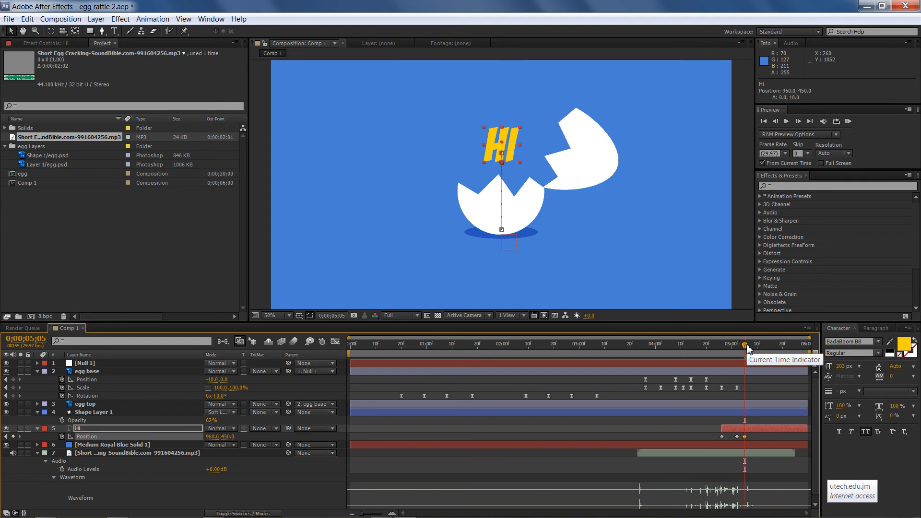
Move the last HI Position keyframe to 0;05;06 and save the project
{"action": "left_click_drag", "start_coordinate": [709, 431], "coordinate": [750, 437]}
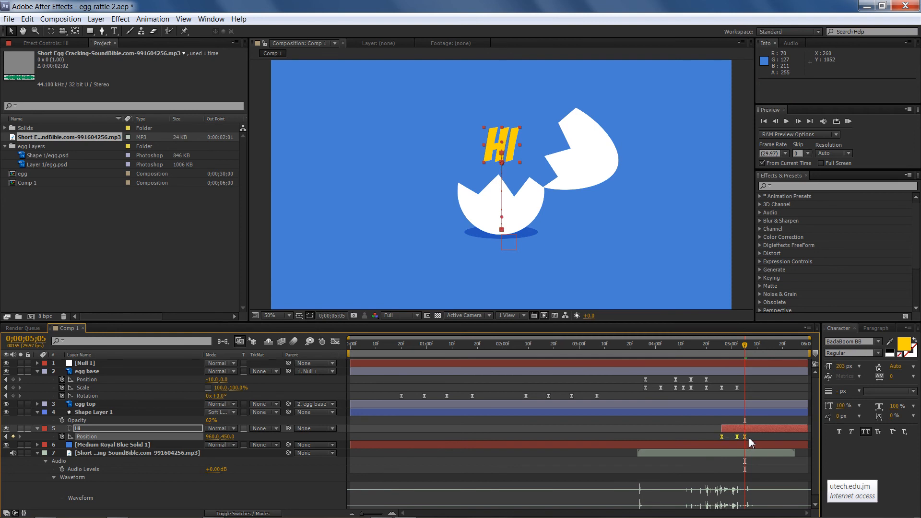
{"action": "mouse_move", "coordinate": [744, 346]}
{"action": "left_mouse_down"}
{"action": "mouse_move", "coordinate": [699, 345]}
{"action": "mouse_move", "coordinate": [792, 341]}
{"action": "mouse_move", "coordinate": [718, 357]}
{"action": "mouse_move", "coordinate": [748, 354]}
{"action": "left_mouse_up"}
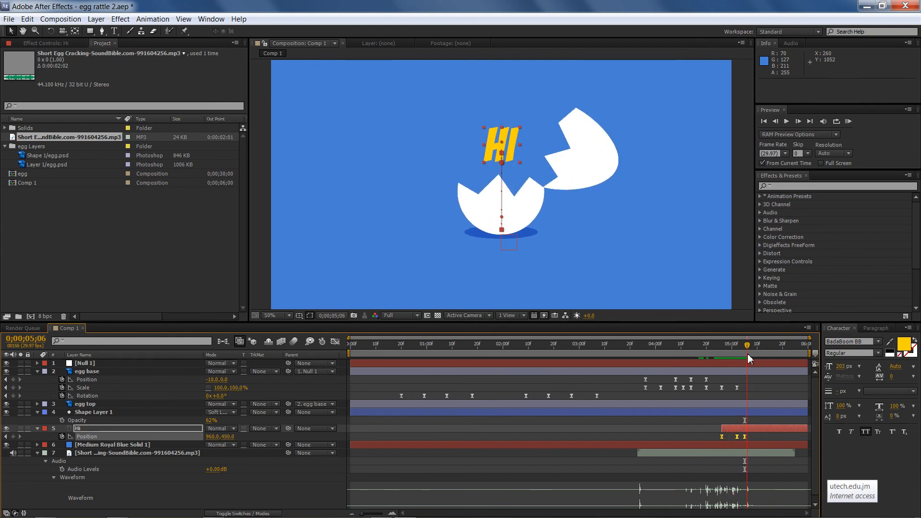
{"action": "left_click", "coordinate": [755, 430]}
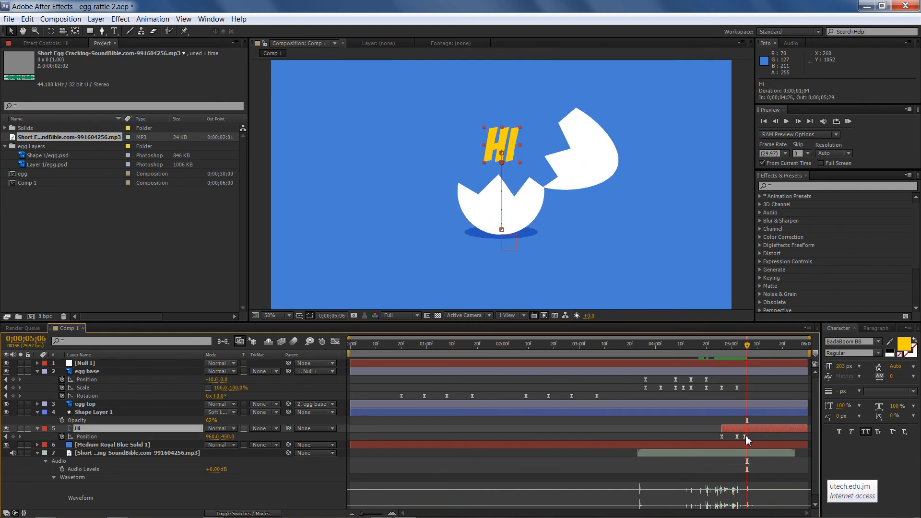
{"action": "left_click_drag", "start_coordinate": [745, 437], "coordinate": [751, 436]}
{"action": "key", "text": "ctrl+s"}
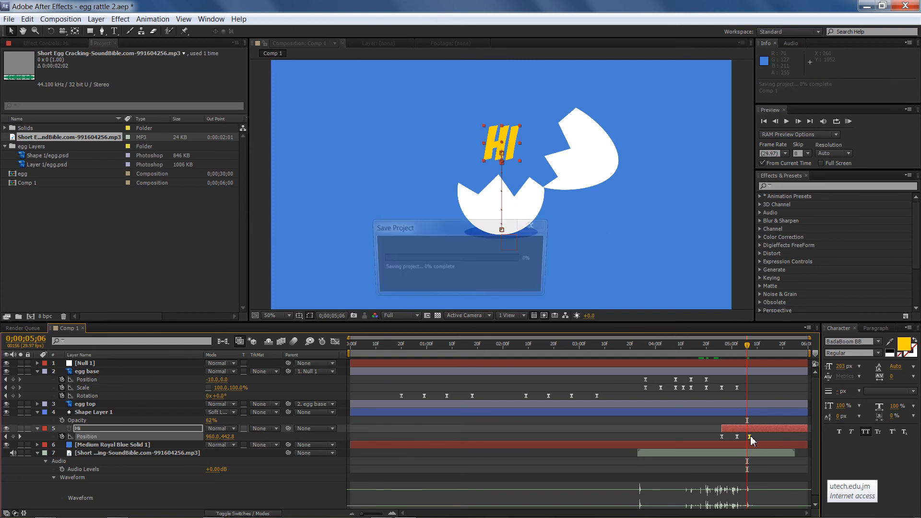
Preview the whole animation from the beginning with sound
{"action": "left_click_drag", "start_coordinate": [747, 344], "coordinate": [235, 337]}
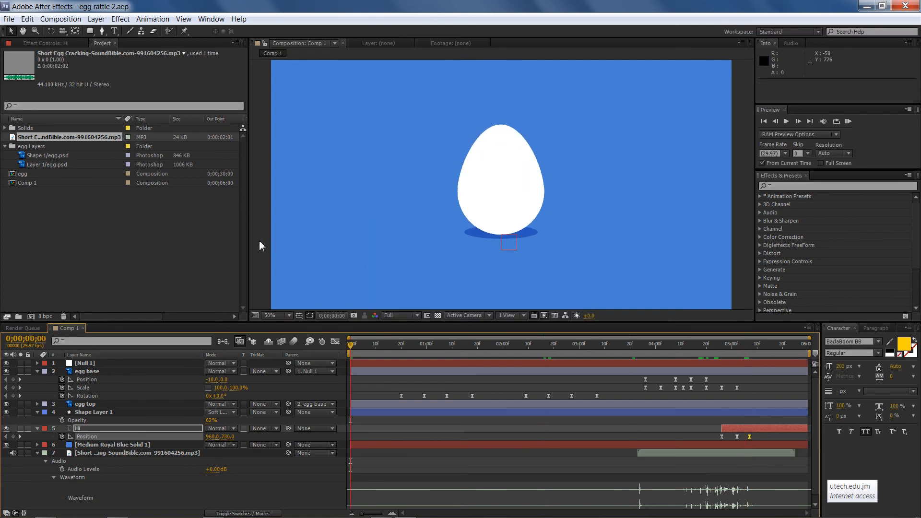
{"action": "key", "text": "KP_0"}
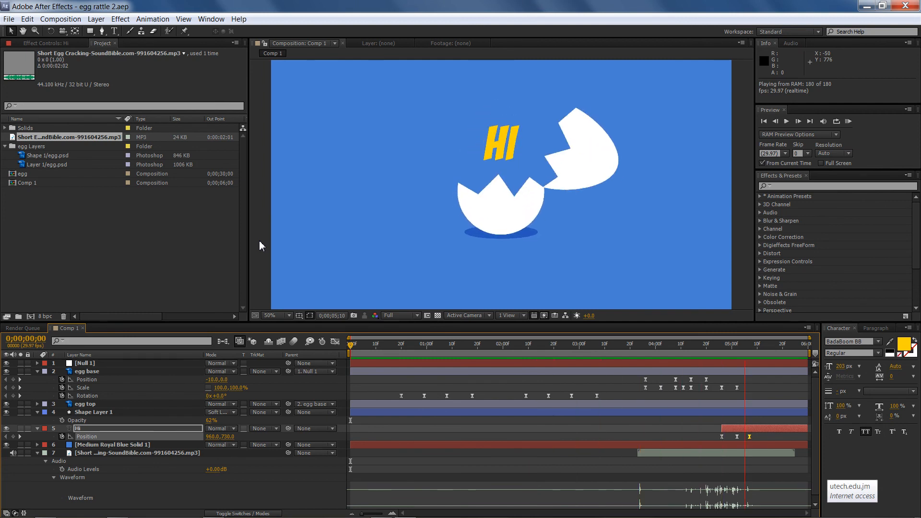
{"action": "key", "text": "space"}
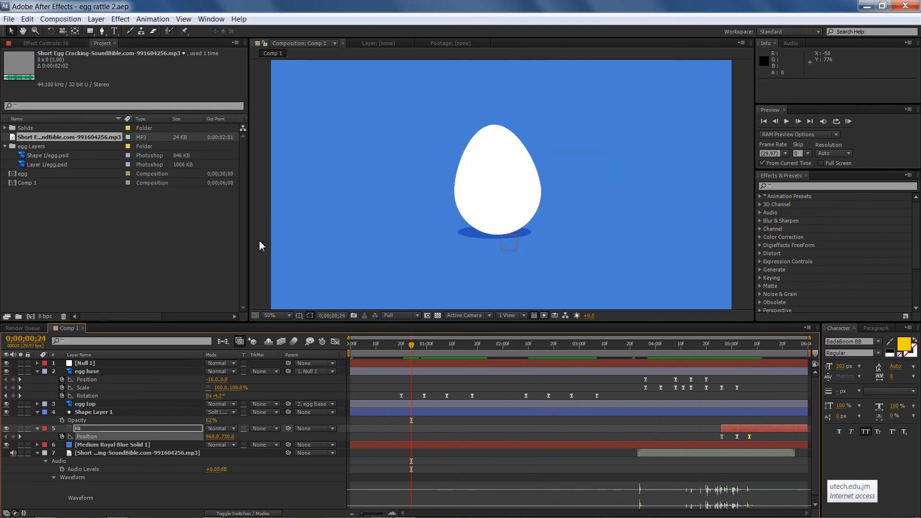